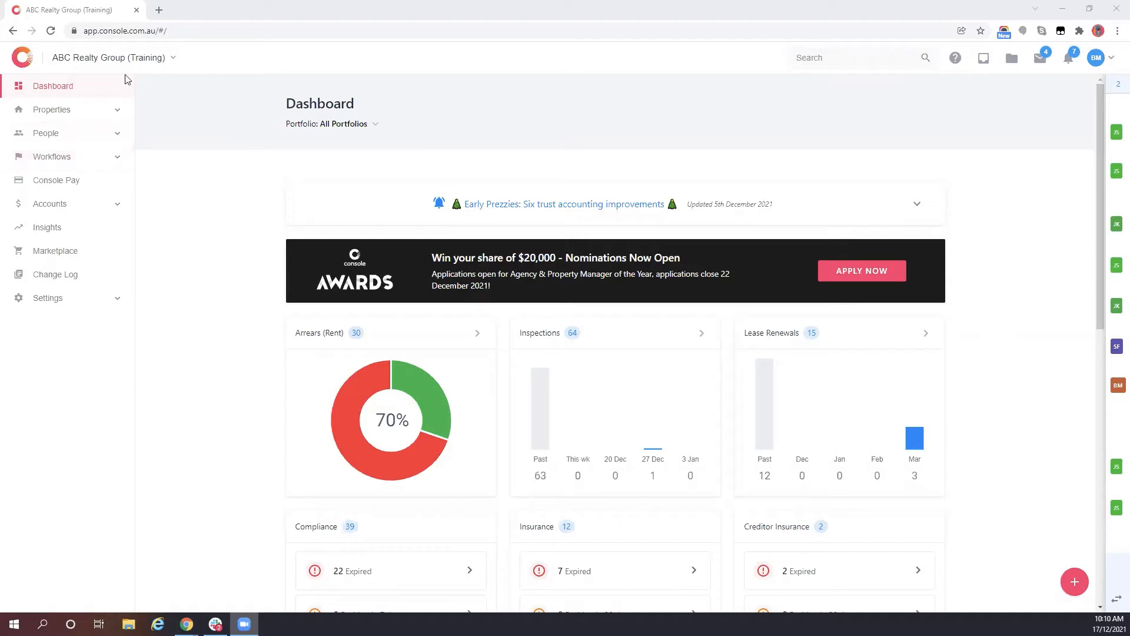
- Search for 'main', open the matching property and scroll down to its Compliance section
{"action": "left_click", "coordinate": [815, 60]}
{"action": "type", "text": "main"}
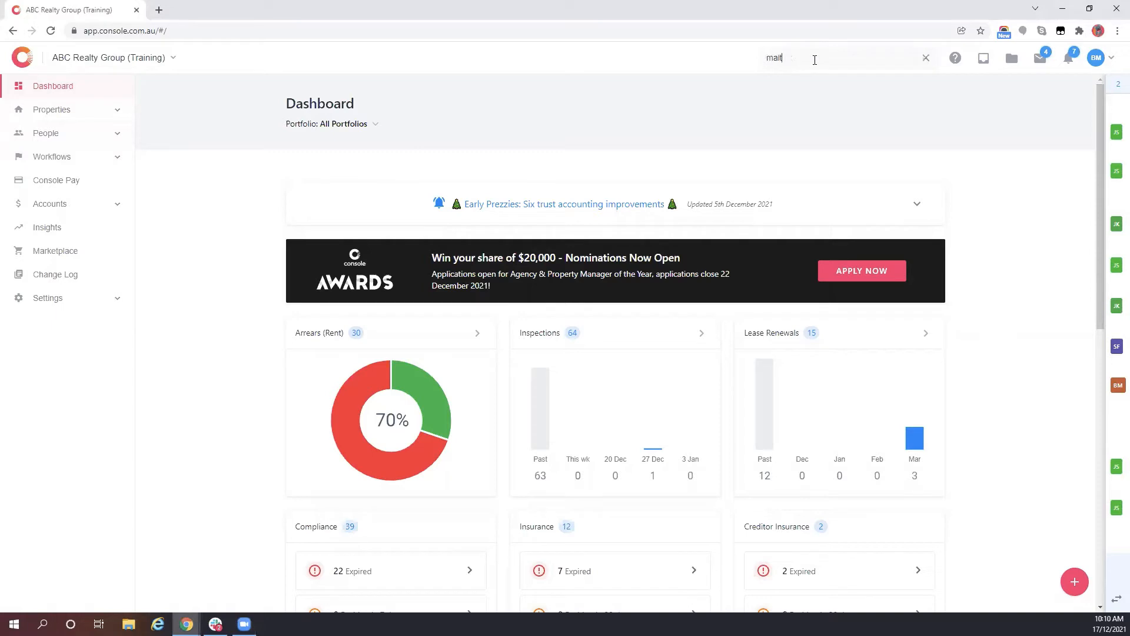
{"action": "left_click", "coordinate": [811, 108]}
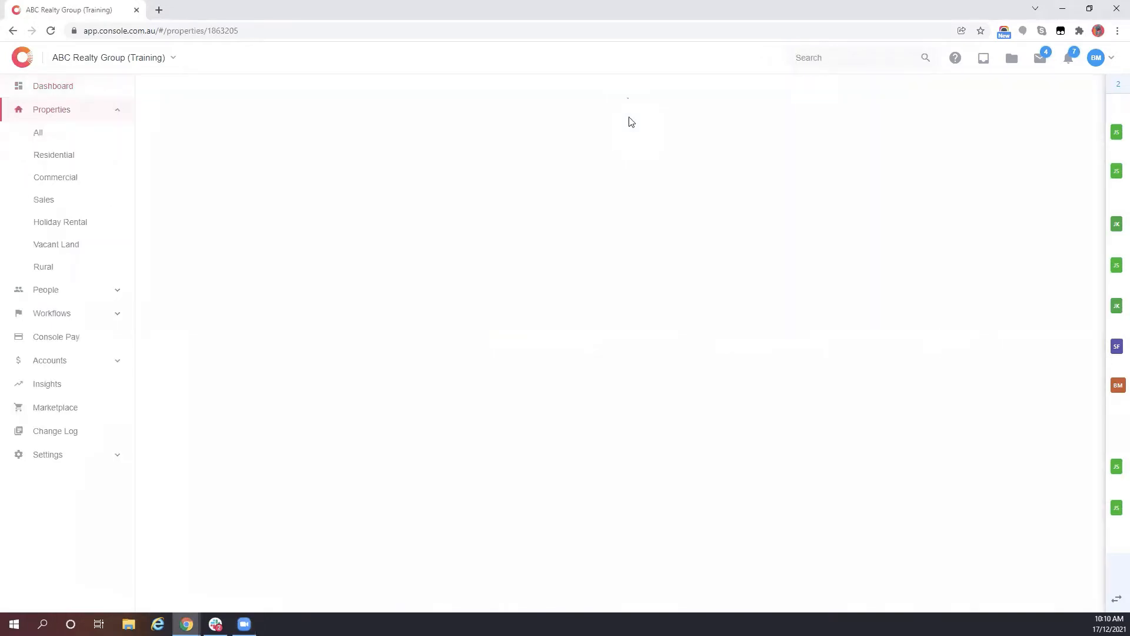
{"action": "scroll", "coordinate": [500, 294], "scroll_direction": "down", "scroll_amount": 4}
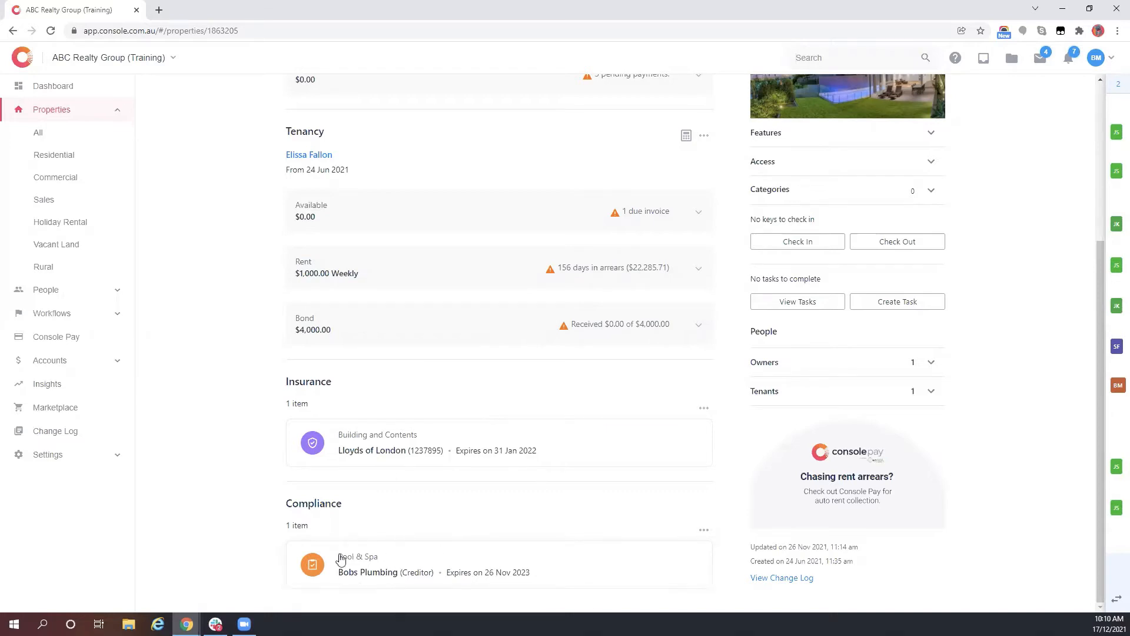
- View and close the Pool & Spa item, then choose Add Owner Compliance
{"action": "left_click", "coordinate": [446, 575]}
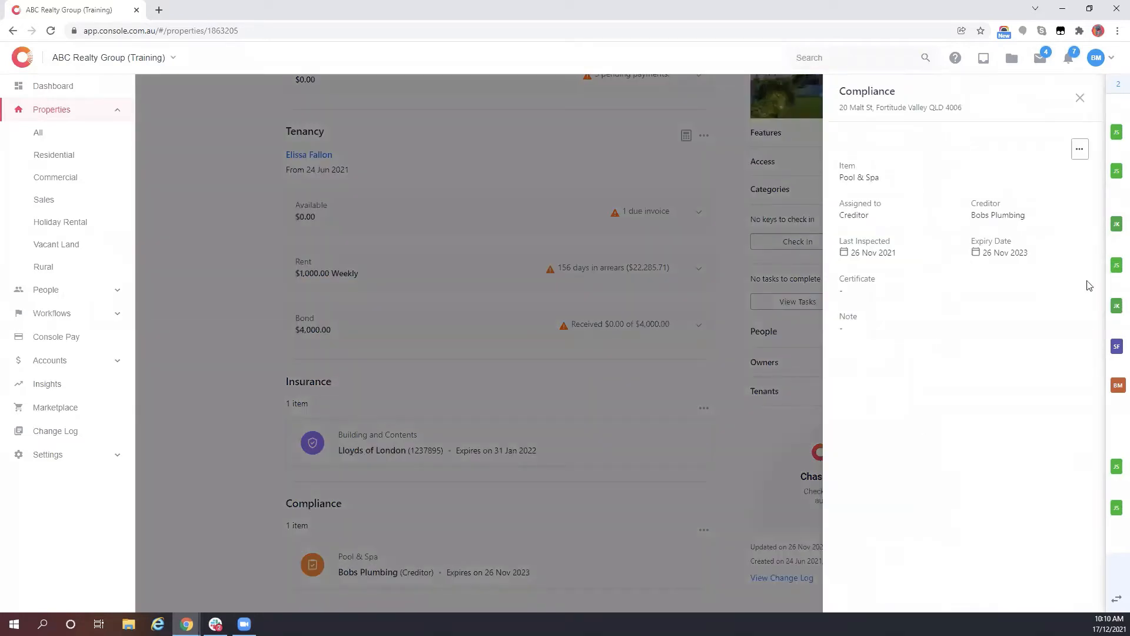
{"action": "left_click", "coordinate": [1080, 98]}
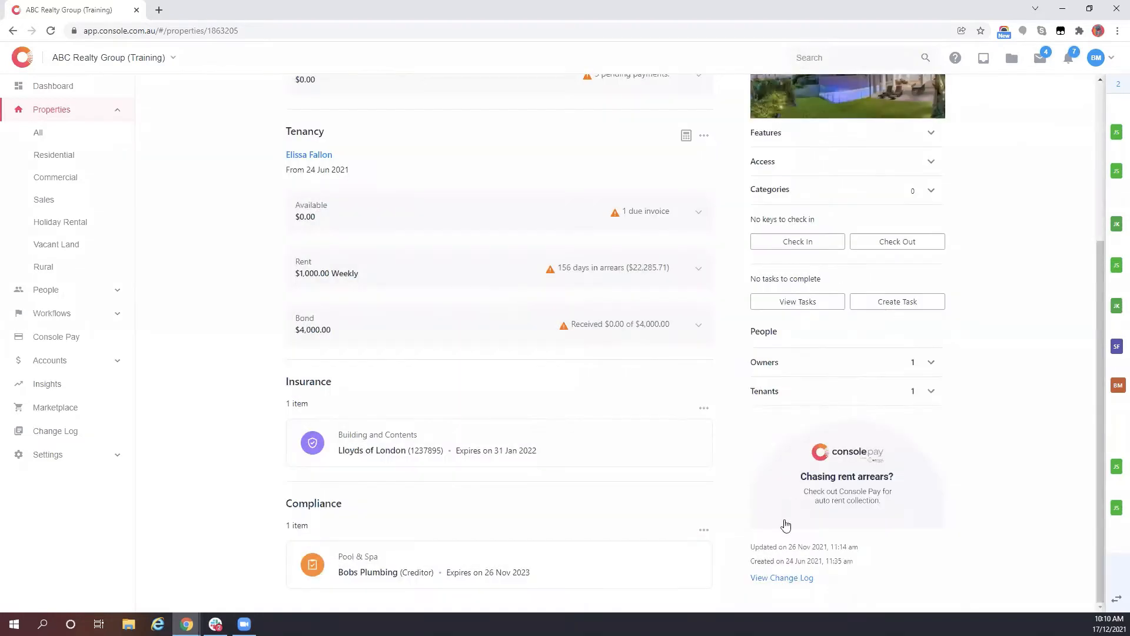
{"action": "left_click", "coordinate": [704, 530]}
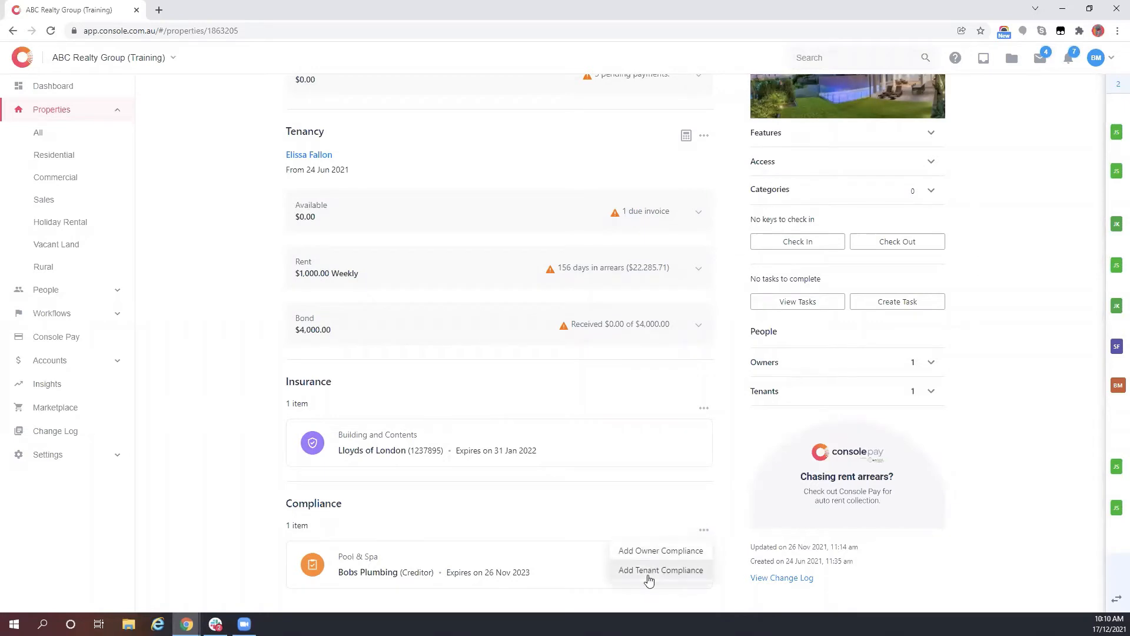
{"action": "left_click", "coordinate": [650, 553]}
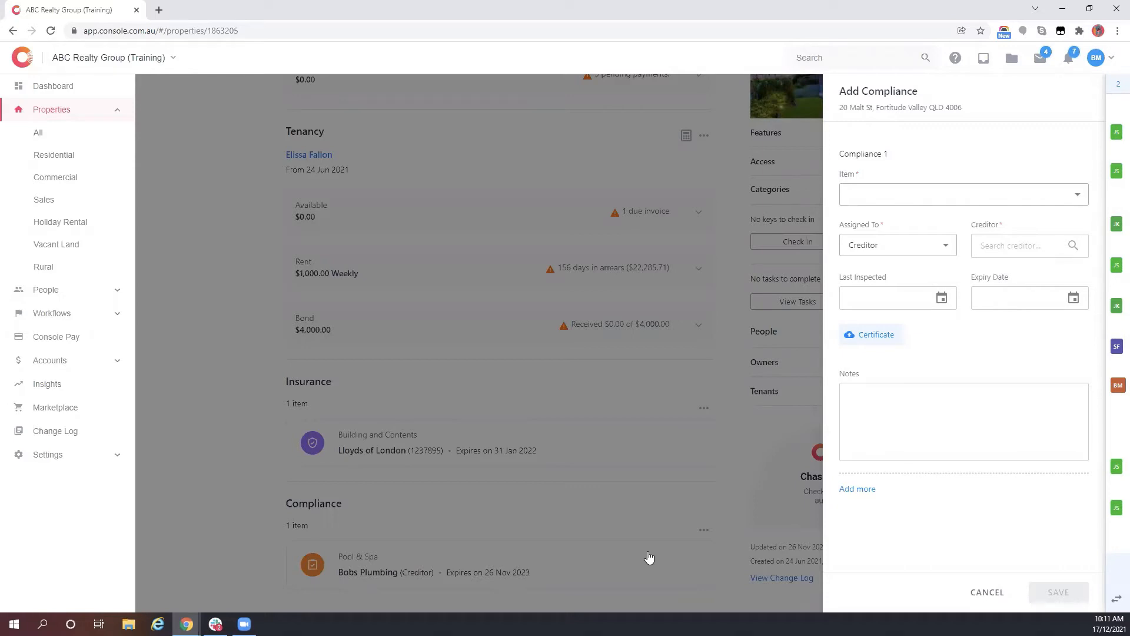
- Set Item to Smoke Alarms, keep Assigned To as Creditor, and choose Smoke Alarms Group as creditor
{"action": "left_click", "coordinate": [1049, 199]}
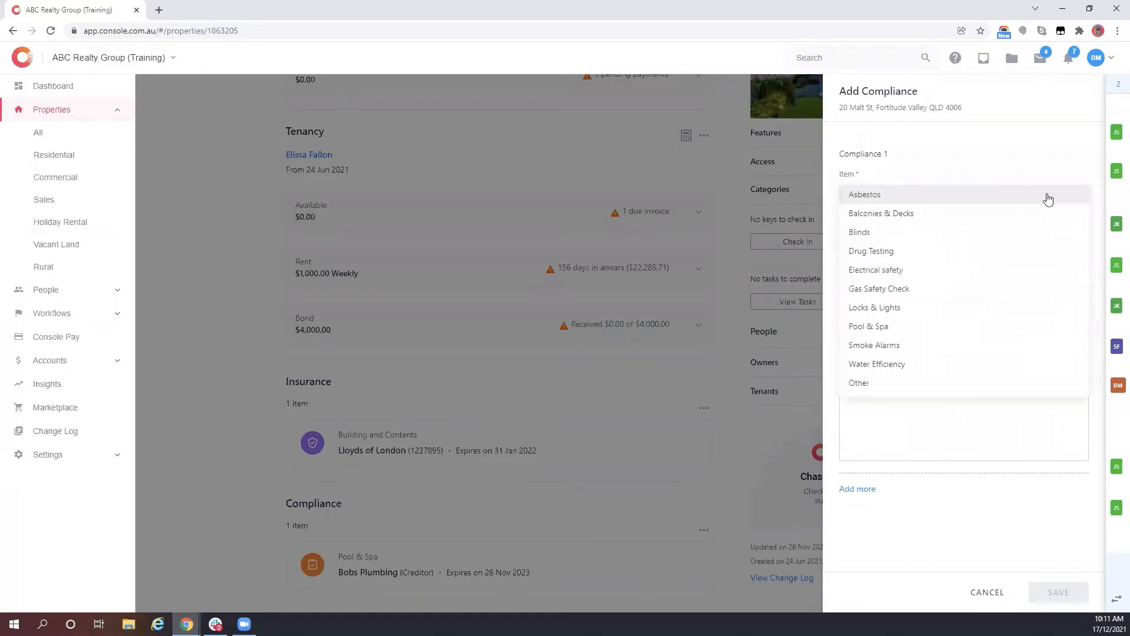
{"action": "left_click", "coordinate": [883, 346]}
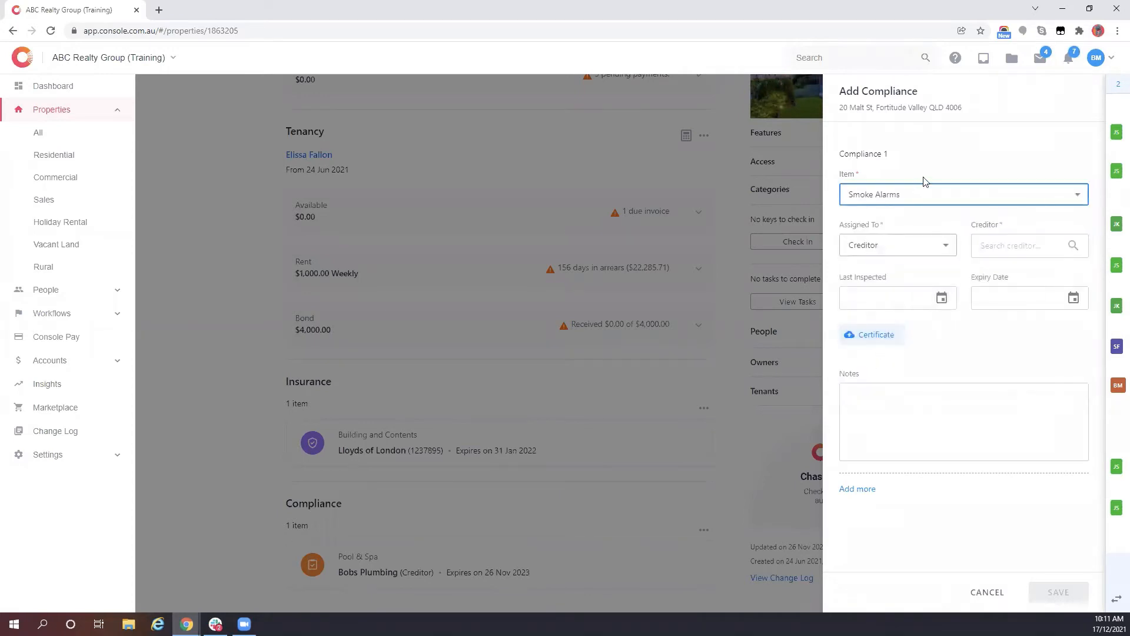
{"action": "left_click", "coordinate": [892, 226]}
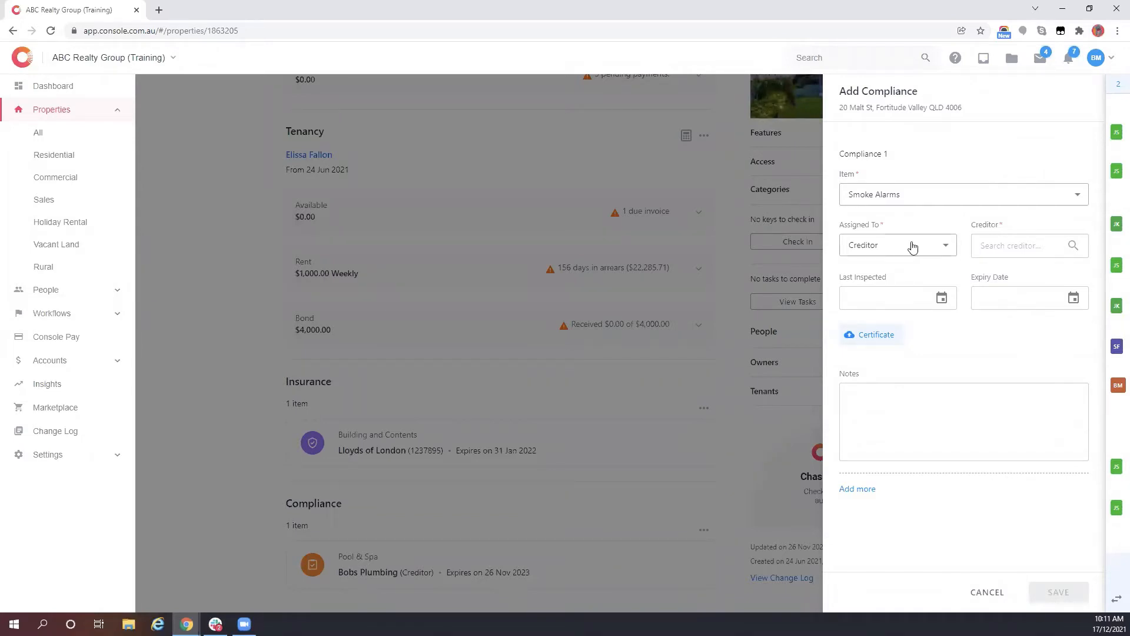
{"action": "left_click", "coordinate": [913, 245]}
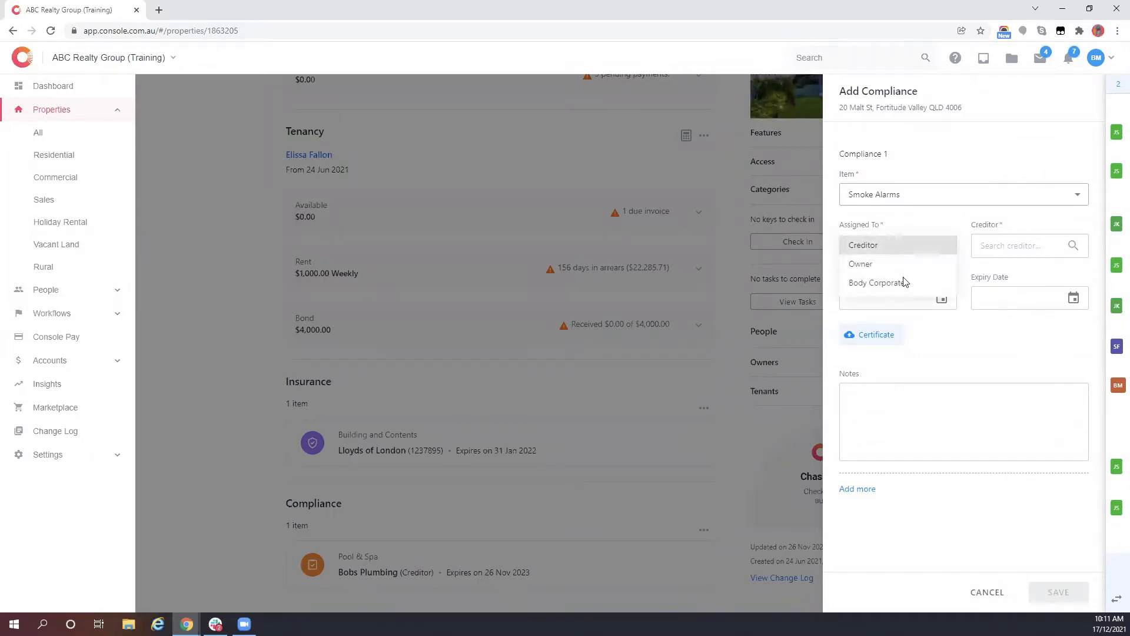
{"action": "left_click", "coordinate": [915, 245]}
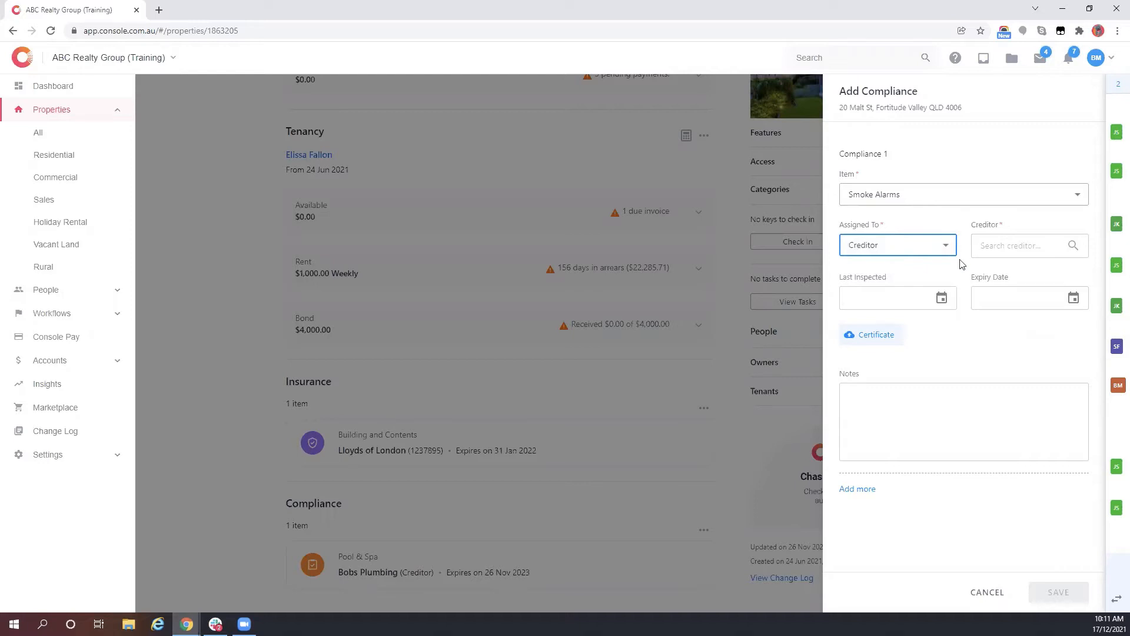
{"action": "left_click", "coordinate": [1020, 243]}
{"action": "type", "text": "smoke"}
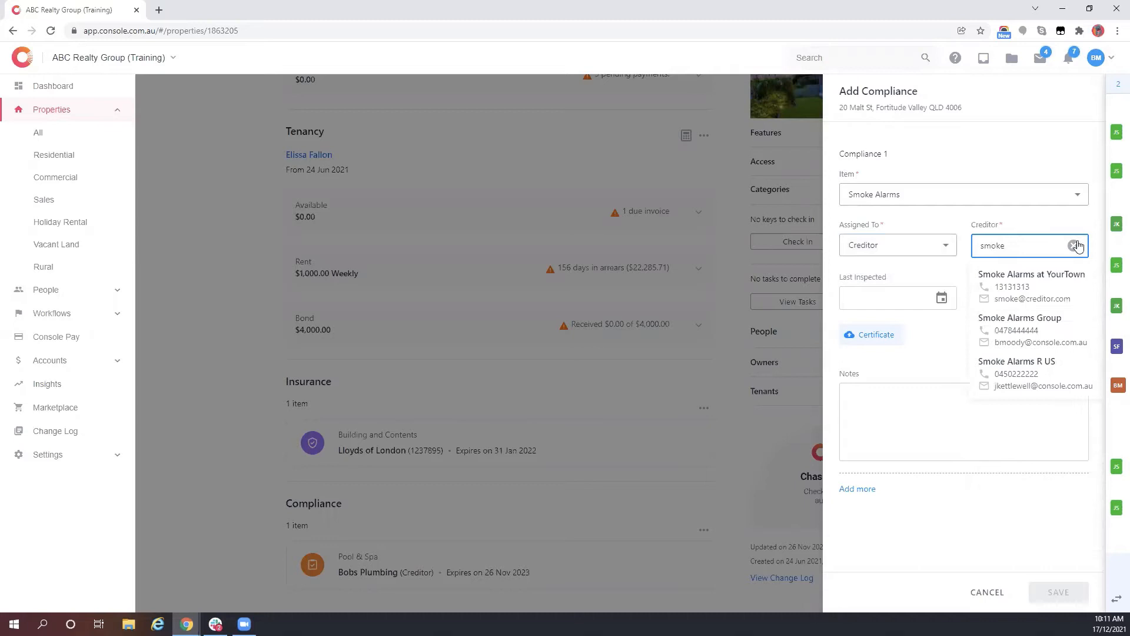
{"action": "left_click", "coordinate": [1019, 329]}
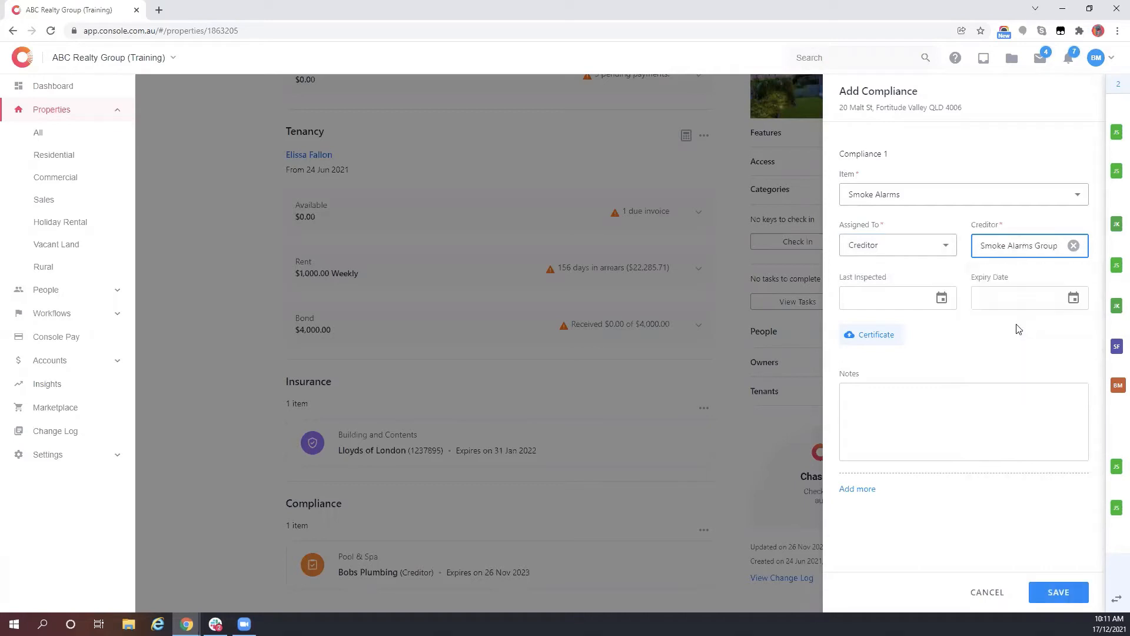
- Enter a Last Inspected date of 16/12/2020 and begin typing the Expiry Date
{"action": "left_click", "coordinate": [942, 299]}
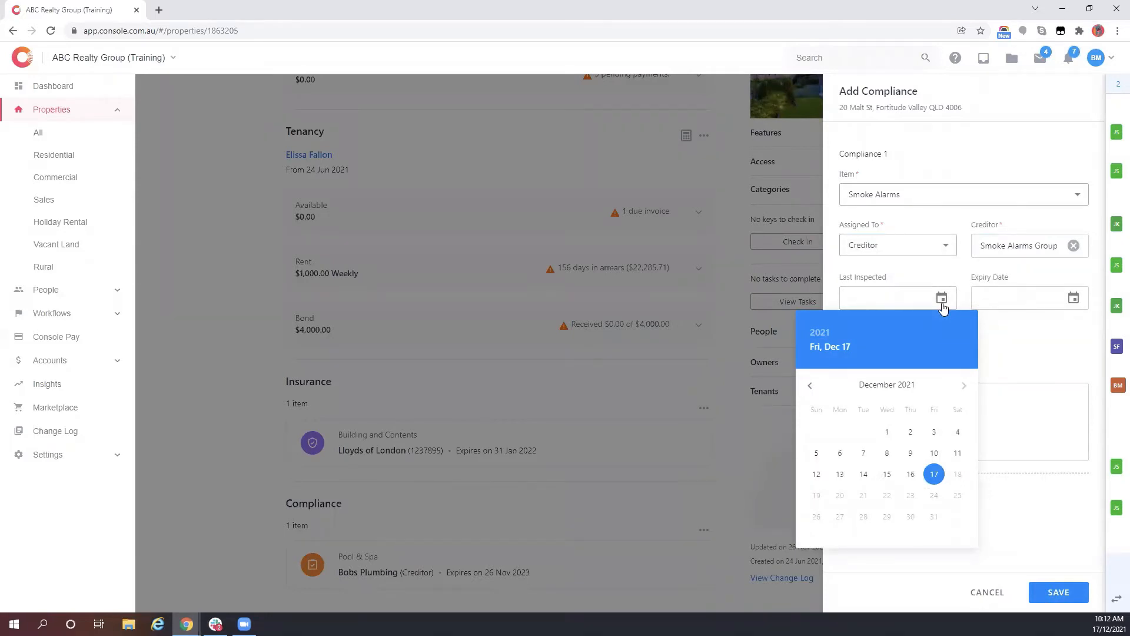
{"action": "left_click", "coordinate": [902, 298]}
{"action": "left_click", "coordinate": [1004, 298]}
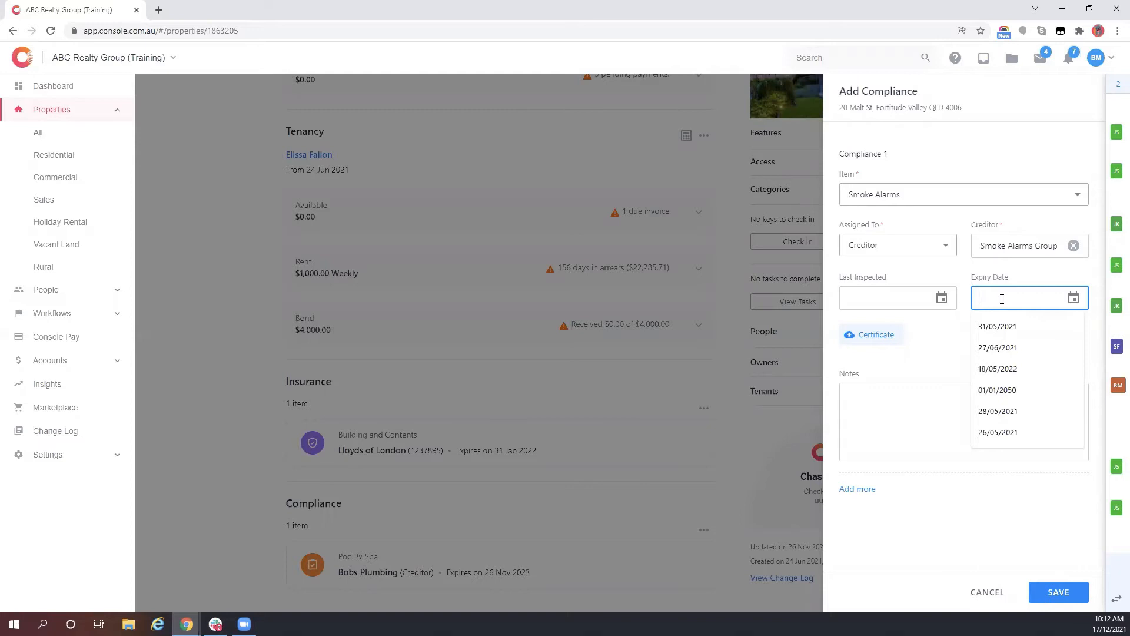
{"action": "left_click", "coordinate": [909, 299]}
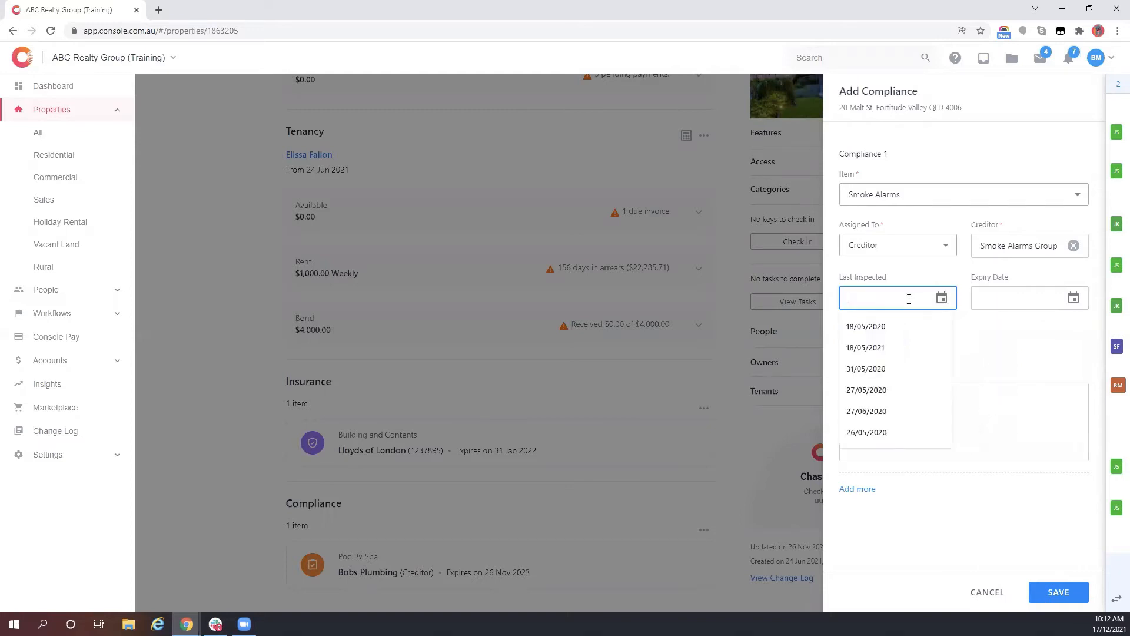
{"action": "type", "text": "16/"}
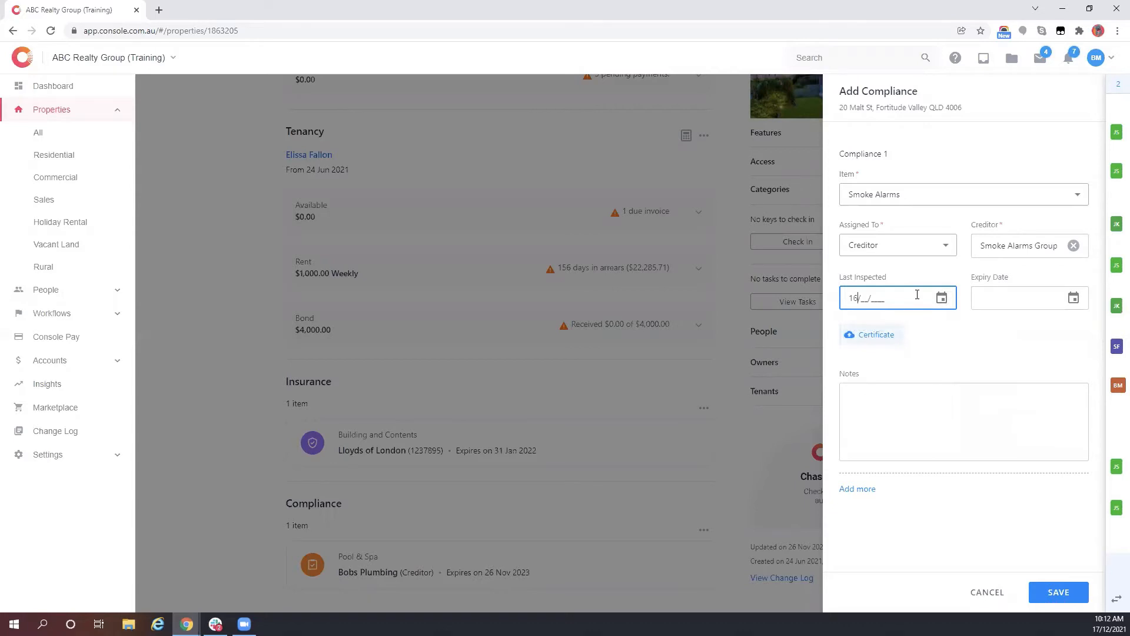
{"action": "type", "text": "12/2020"}
{"action": "left_click", "coordinate": [995, 293]}
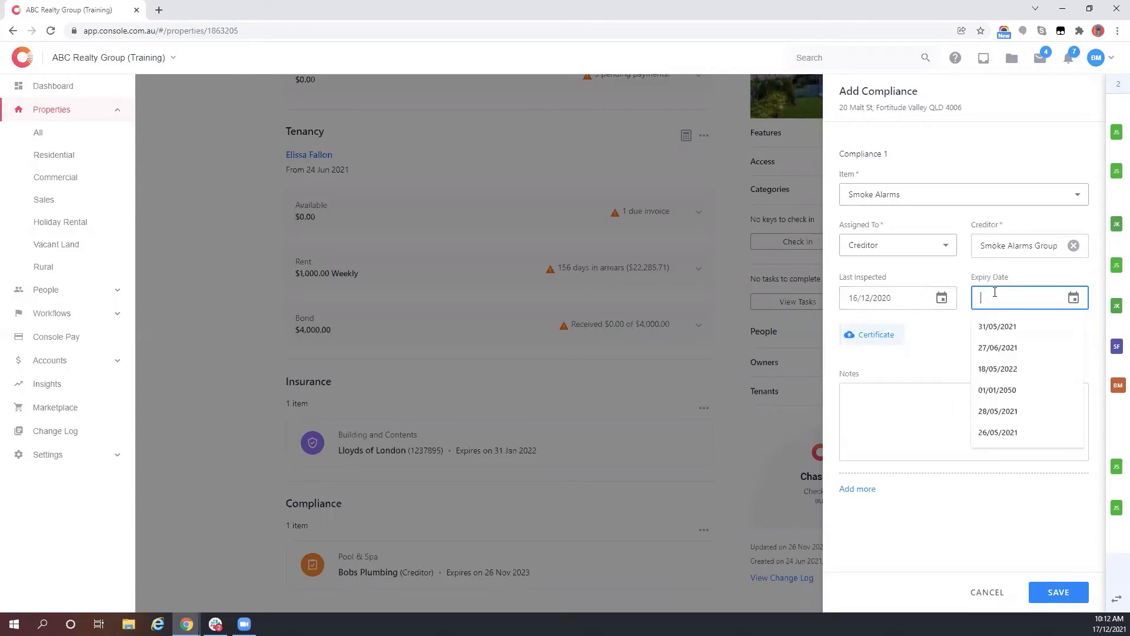
{"action": "type", "text": "17"}
{"action": "key", "text": "BackSpace"}
{"action": "key", "text": "BackSpace"}
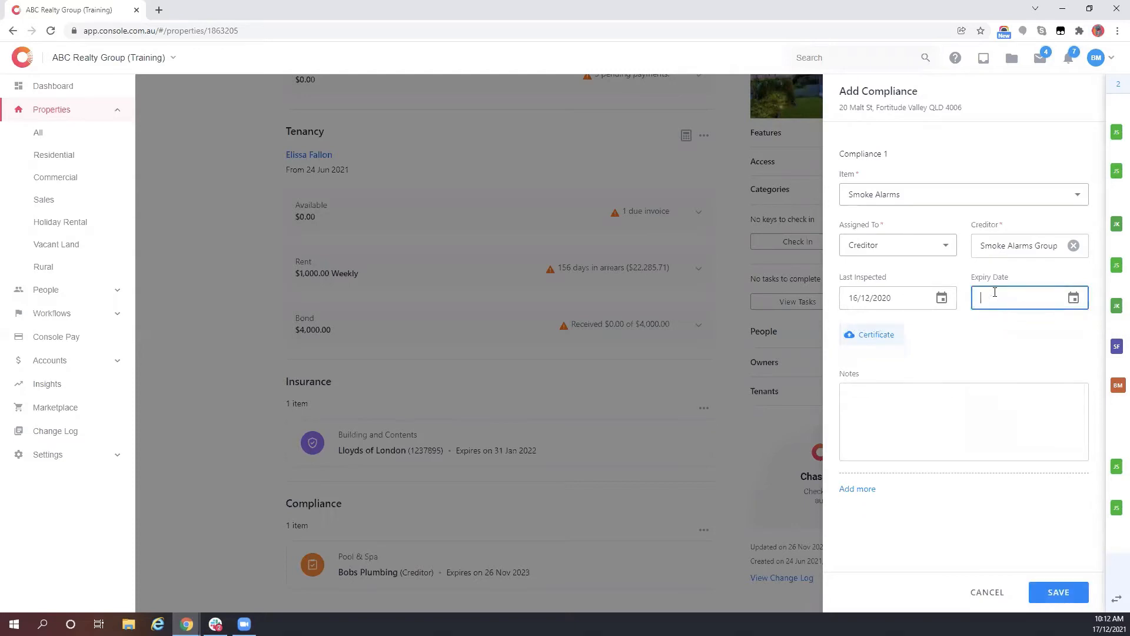
- Correct Last Inspected to 30/11/2020 and enter Expiry Date 30/12/2021
{"action": "left_click", "coordinate": [863, 299]}
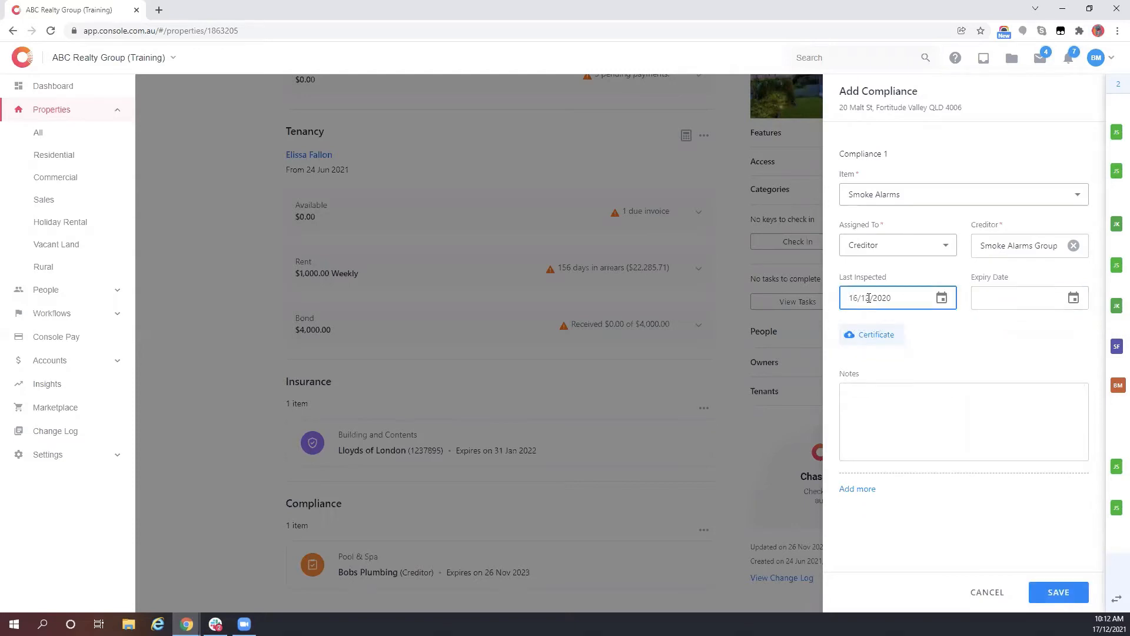
{"action": "left_click_drag", "start_coordinate": [871, 299], "coordinate": [832, 298]}
{"action": "type", "text": "3011"}
{"action": "left_click", "coordinate": [1003, 290]}
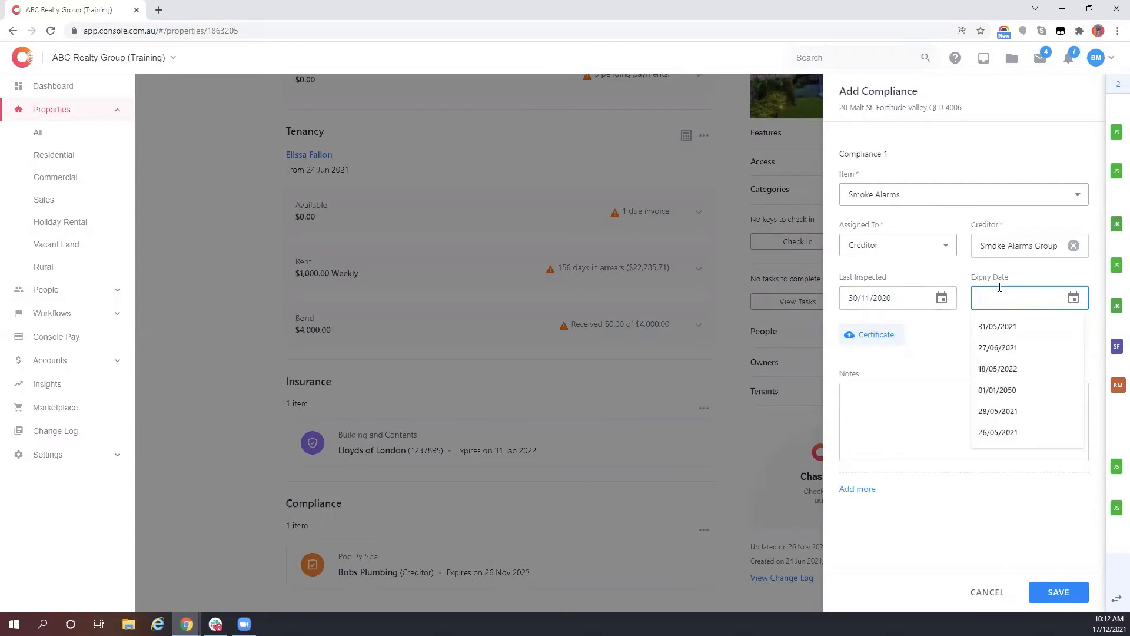
{"action": "type", "text": "31"}
{"action": "key", "text": "BackSpace"}
{"action": "type", "text": "0"}
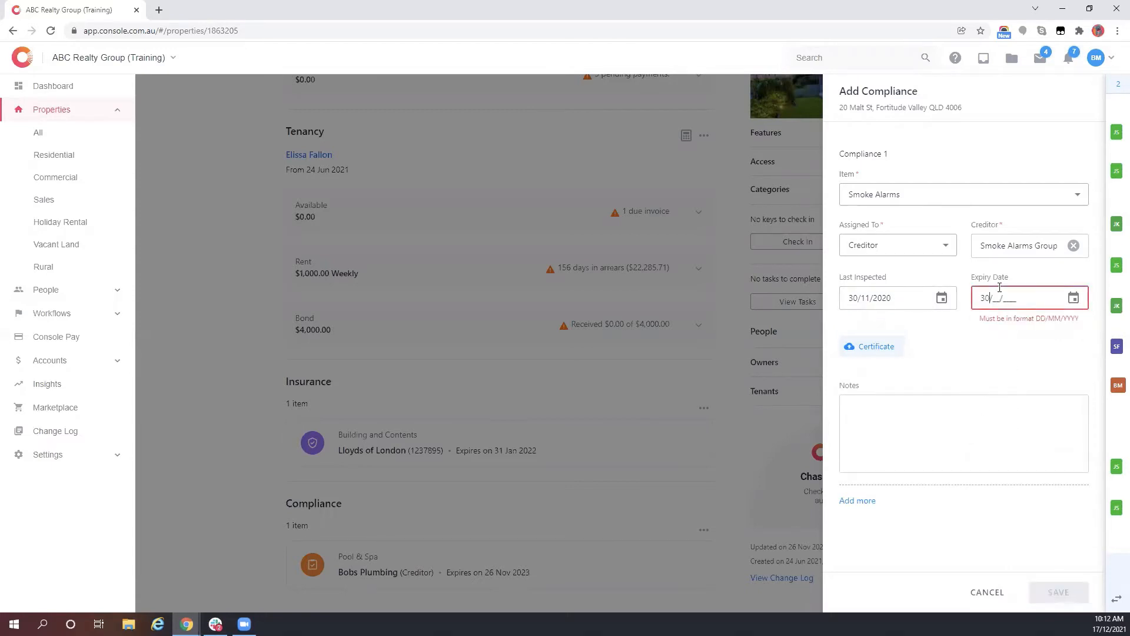
{"action": "type", "text": "/12/2021"}
- Attach the Cert 32 certificate from Downloads and save the Smoke Alarms item
{"action": "left_click", "coordinate": [880, 334]}
{"action": "left_click", "coordinate": [53, 103]}
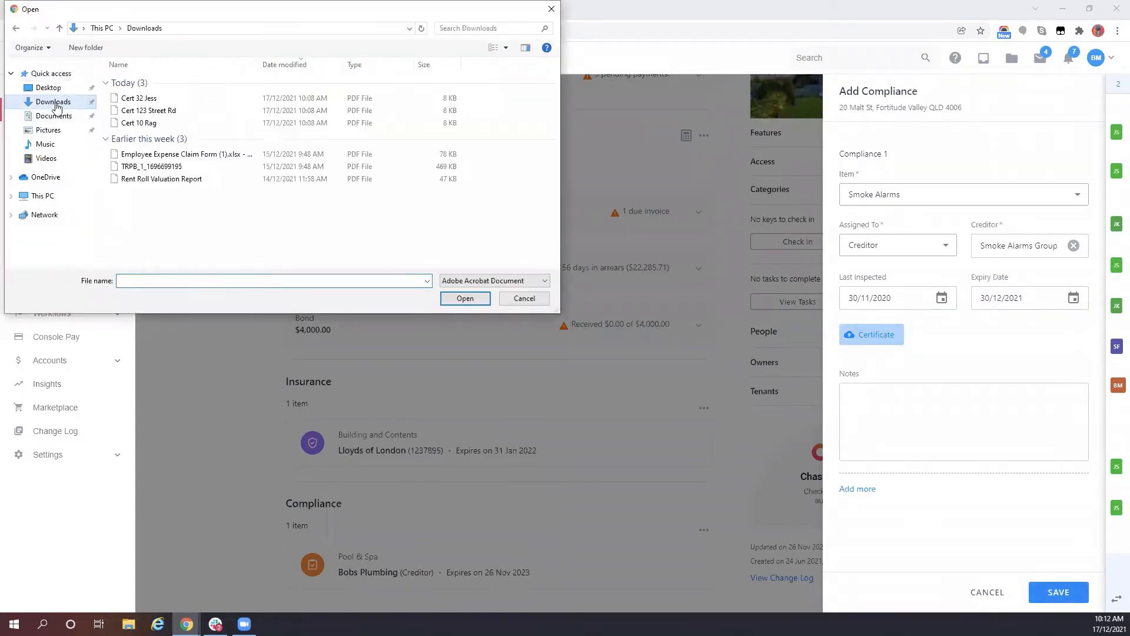
{"action": "left_click", "coordinate": [139, 98]}
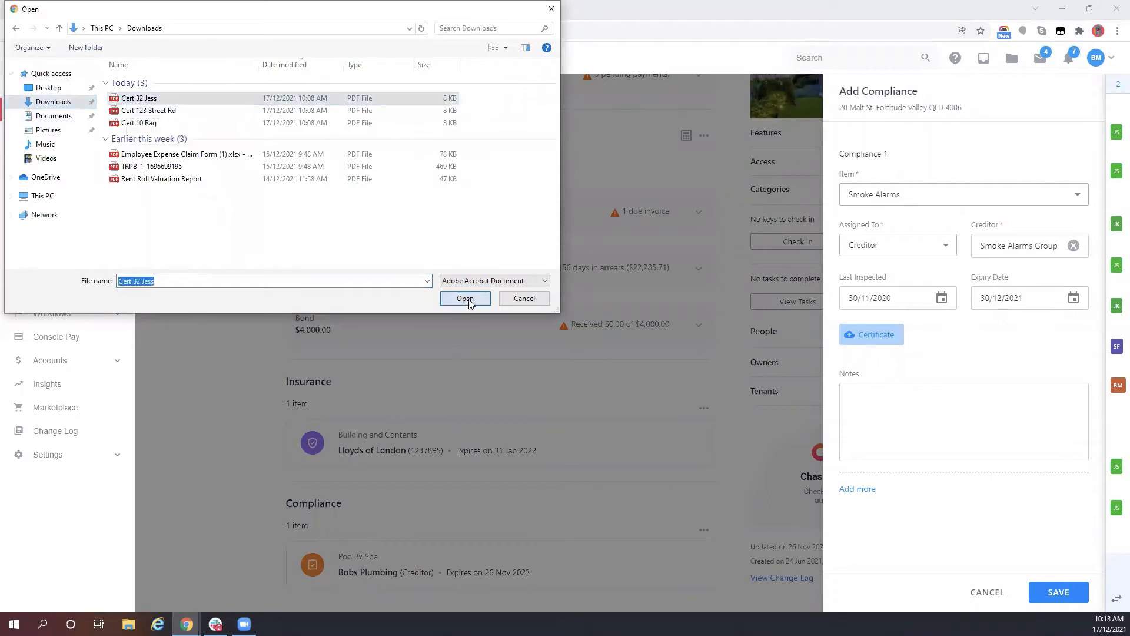
{"action": "left_click", "coordinate": [464, 298]}
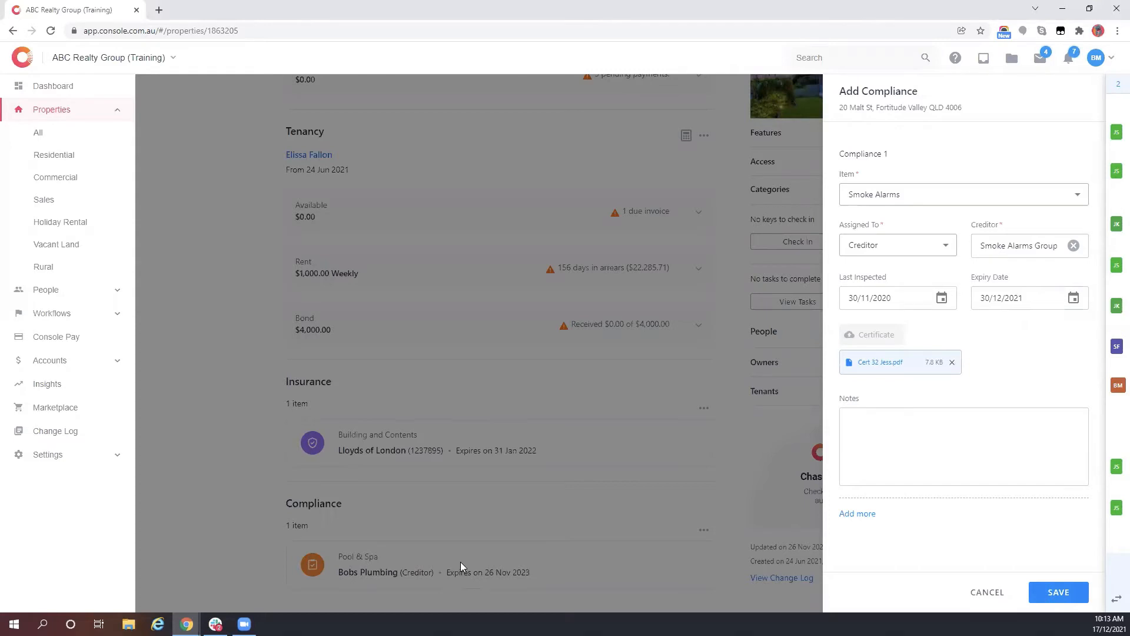
{"action": "left_click", "coordinate": [1059, 592]}
- Go to the Compliance list under Workflows in the left sidebar
{"action": "scroll", "coordinate": [497, 390], "scroll_direction": "down", "scroll_amount": 2}
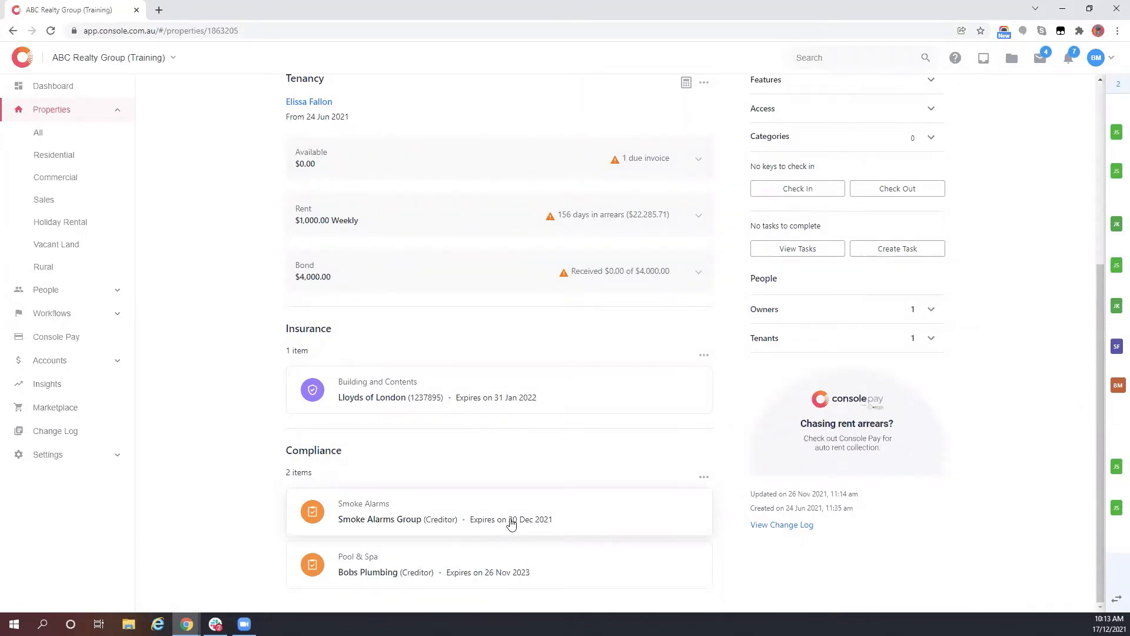
{"action": "scroll", "coordinate": [527, 419], "scroll_direction": "up", "scroll_amount": 3}
{"action": "scroll", "coordinate": [538, 497], "scroll_direction": "down", "scroll_amount": 3}
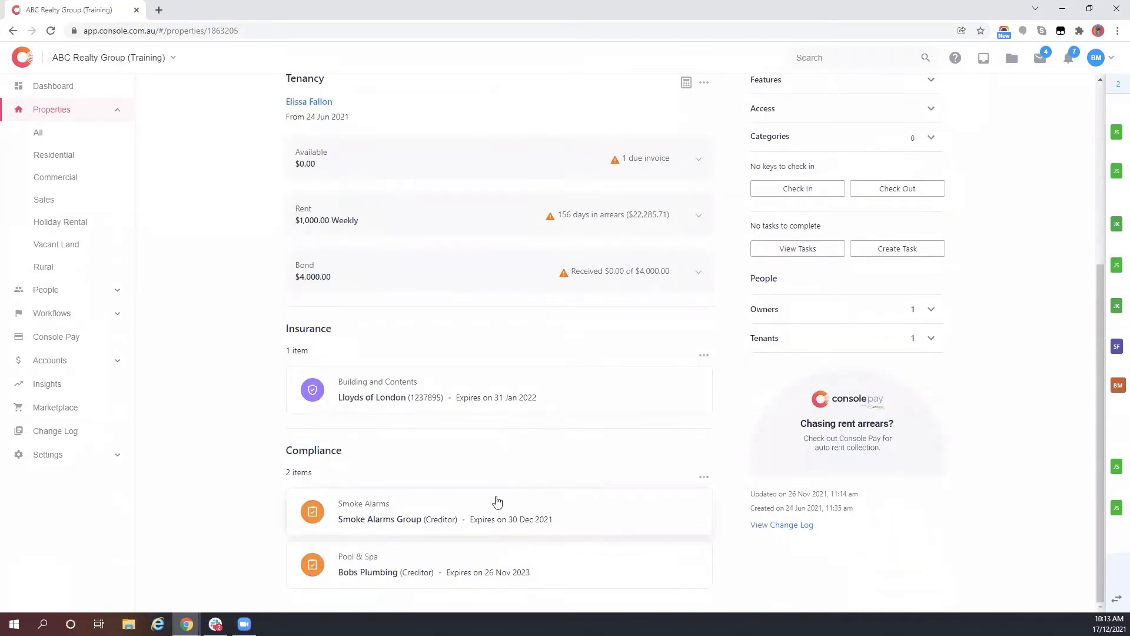
{"action": "left_click", "coordinate": [79, 315]}
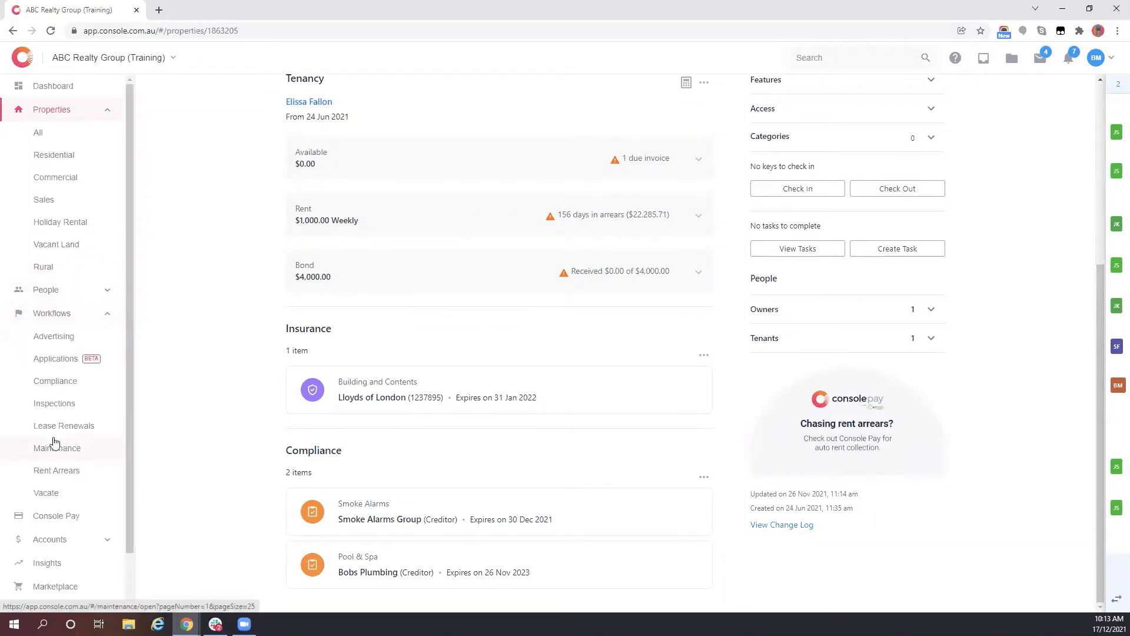
{"action": "left_click", "coordinate": [55, 387]}
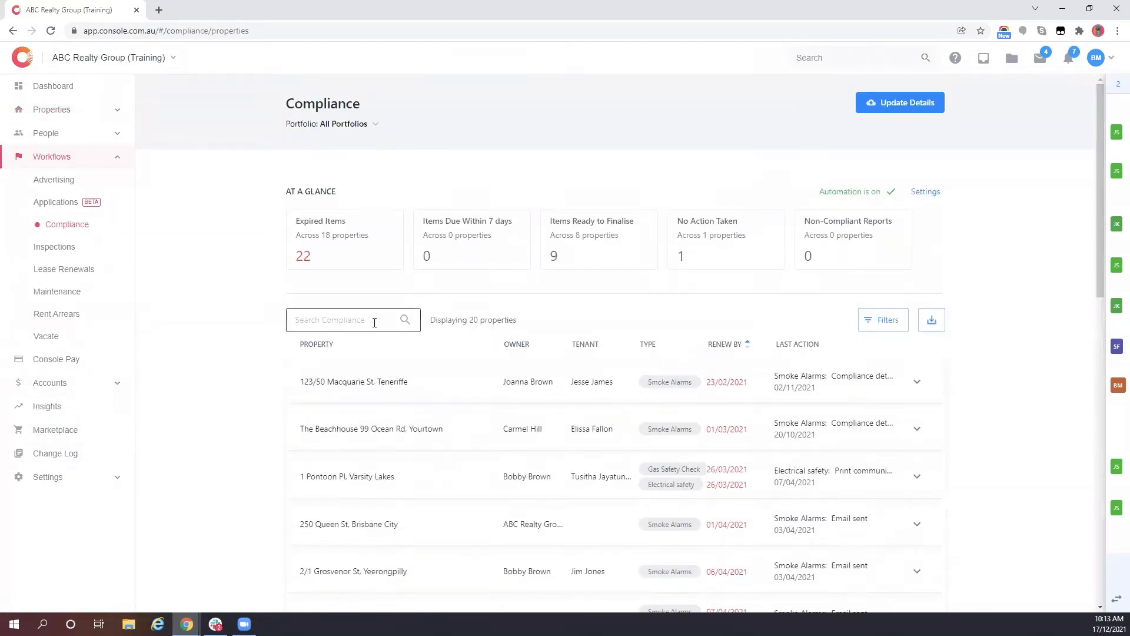
{"action": "left_click", "coordinate": [376, 322]}
{"action": "type", "text": "malt"}
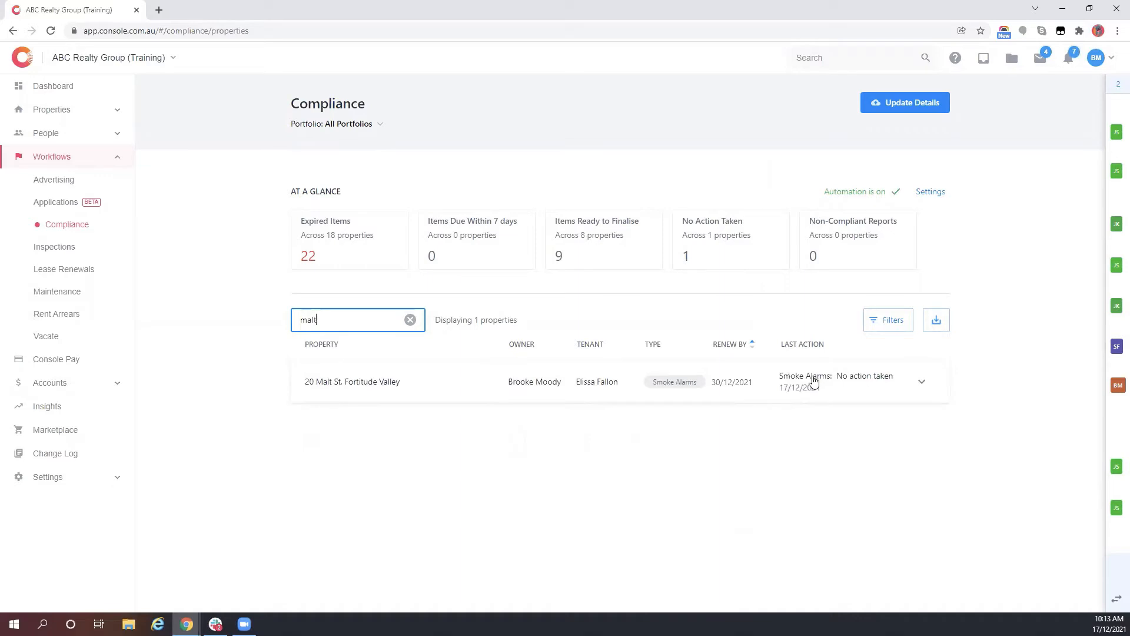
{"action": "left_click", "coordinate": [749, 380]}
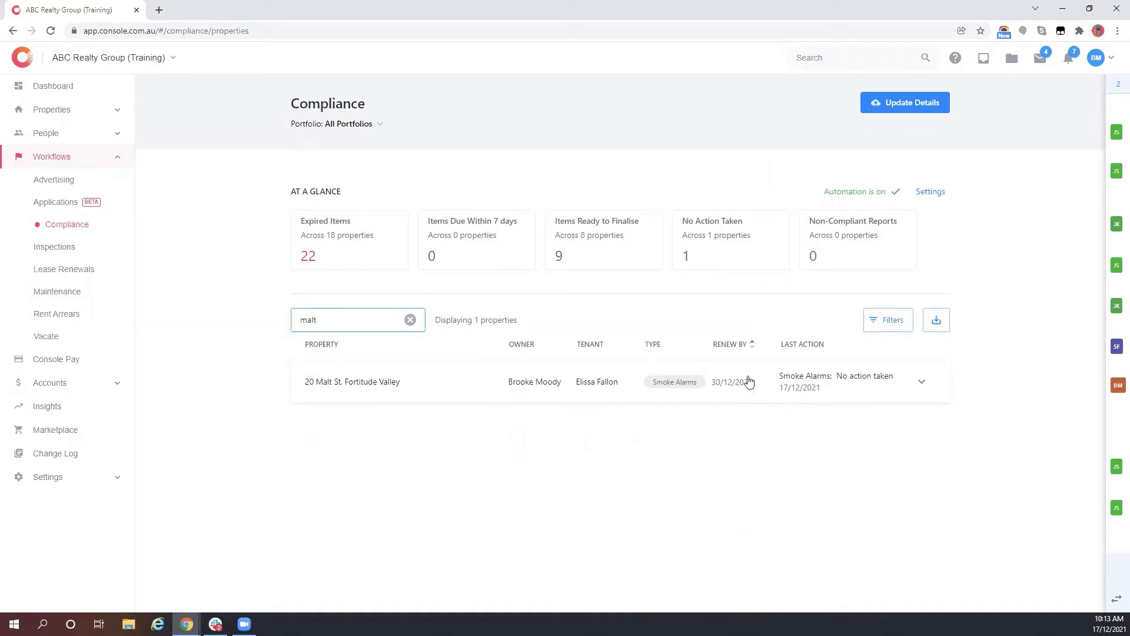
{"action": "scroll", "coordinate": [344, 471], "scroll_direction": "down", "scroll_amount": 3}
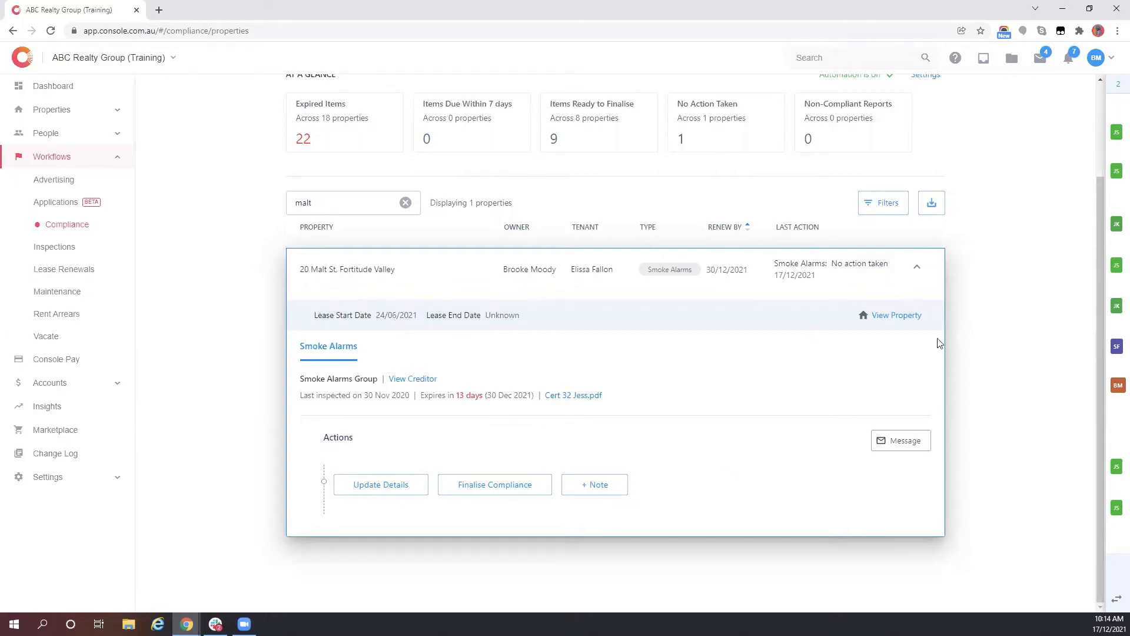
{"action": "left_click", "coordinate": [896, 442]}
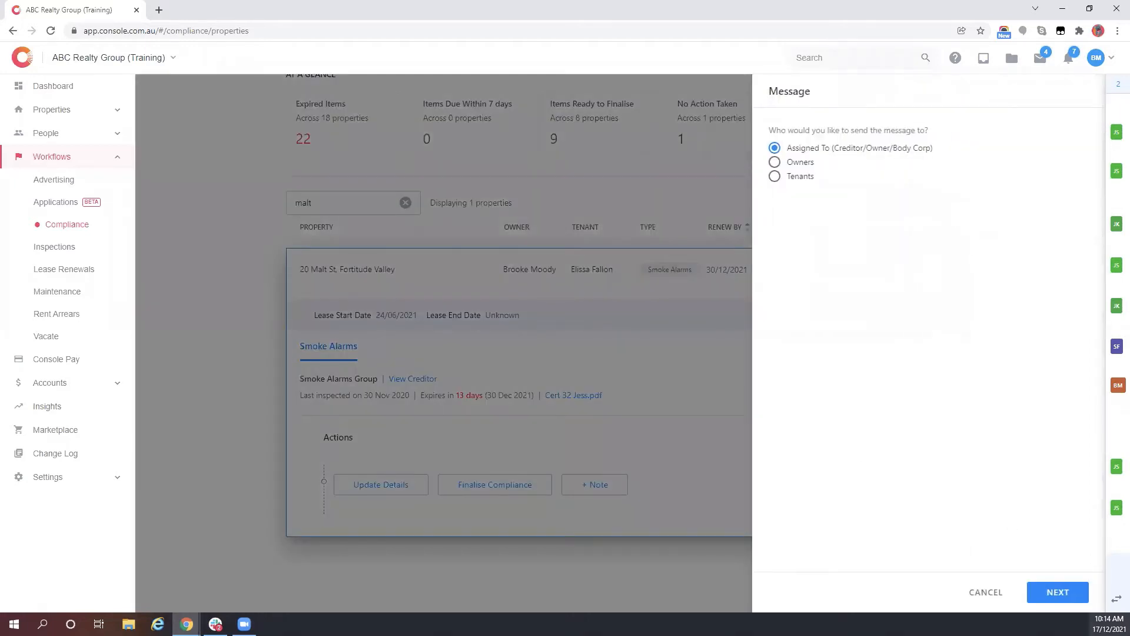
{"action": "left_click", "coordinate": [1057, 593]}
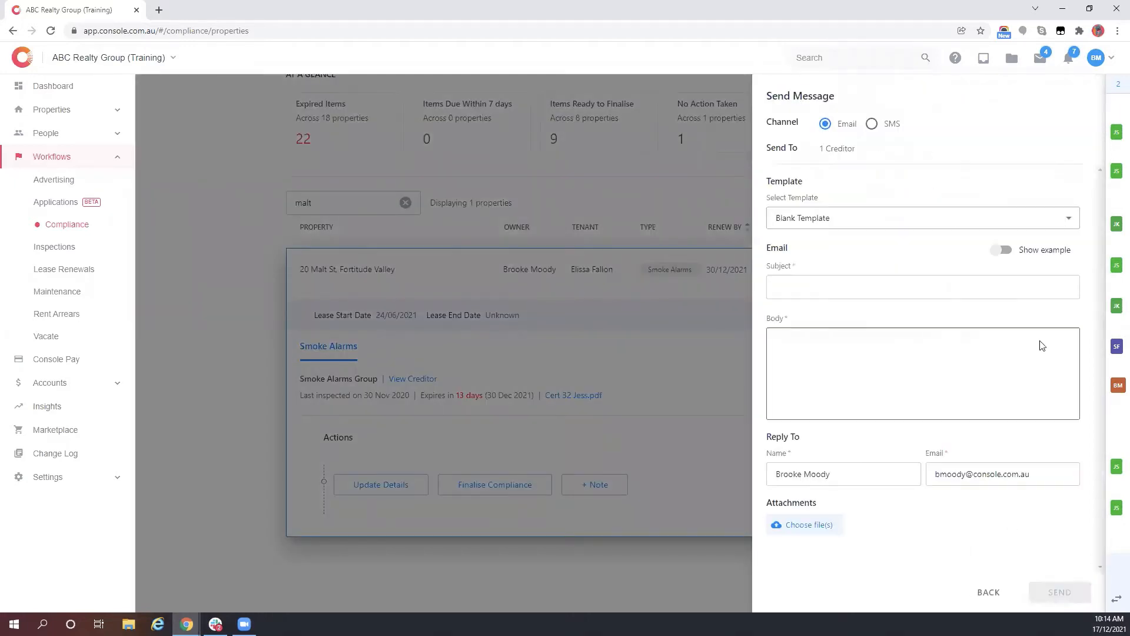
{"action": "left_click", "coordinate": [913, 217]}
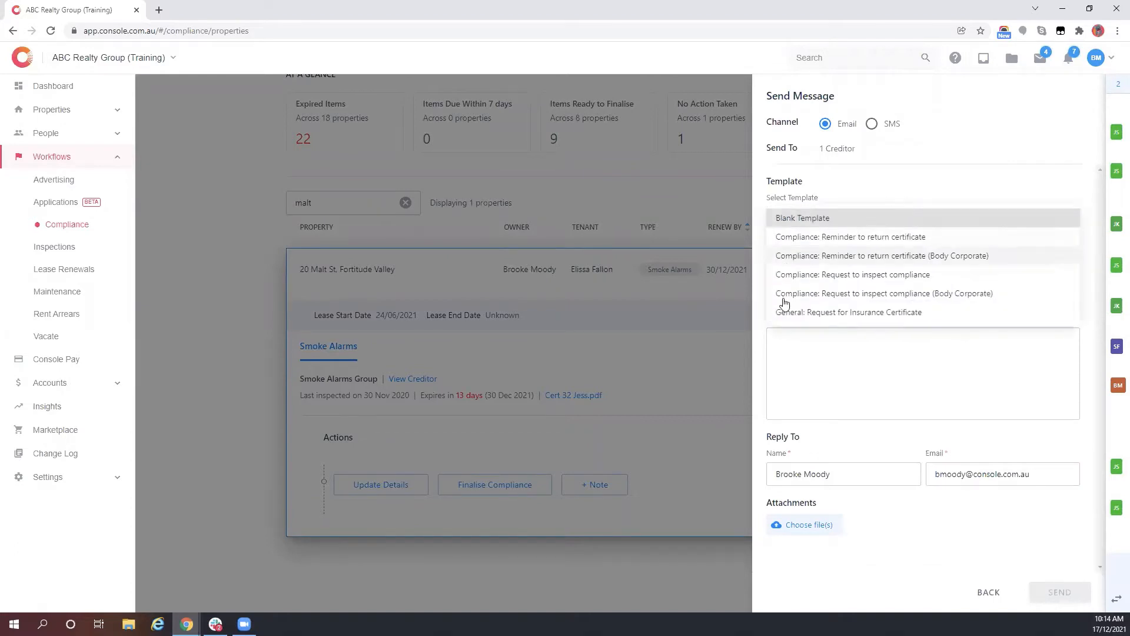
{"action": "left_click", "coordinate": [825, 275]}
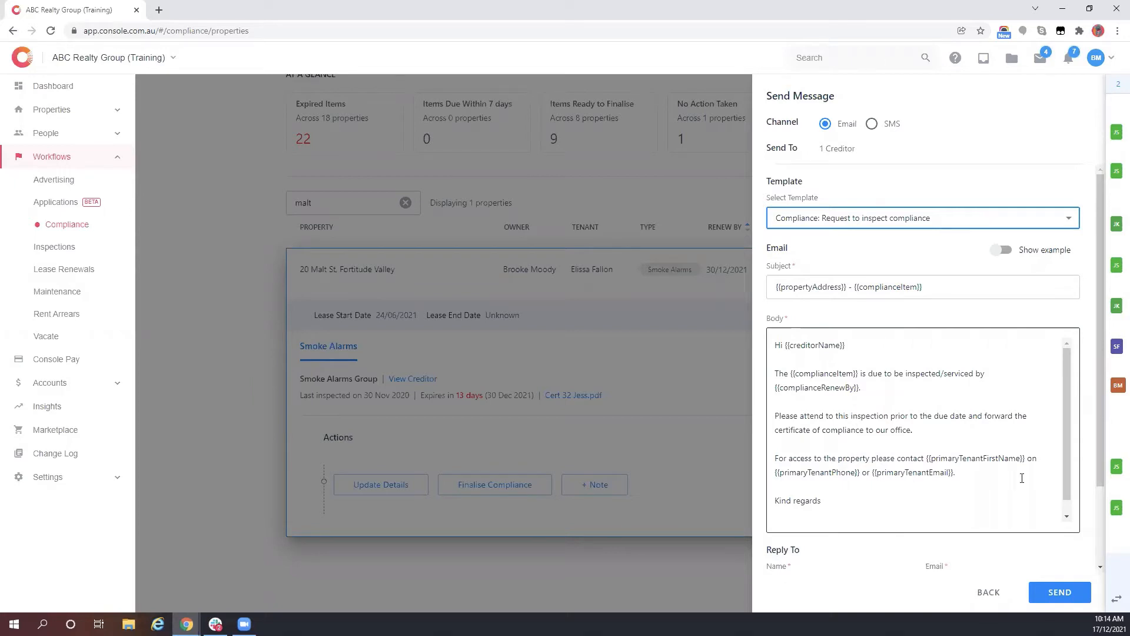
{"action": "left_click", "coordinate": [1054, 593]}
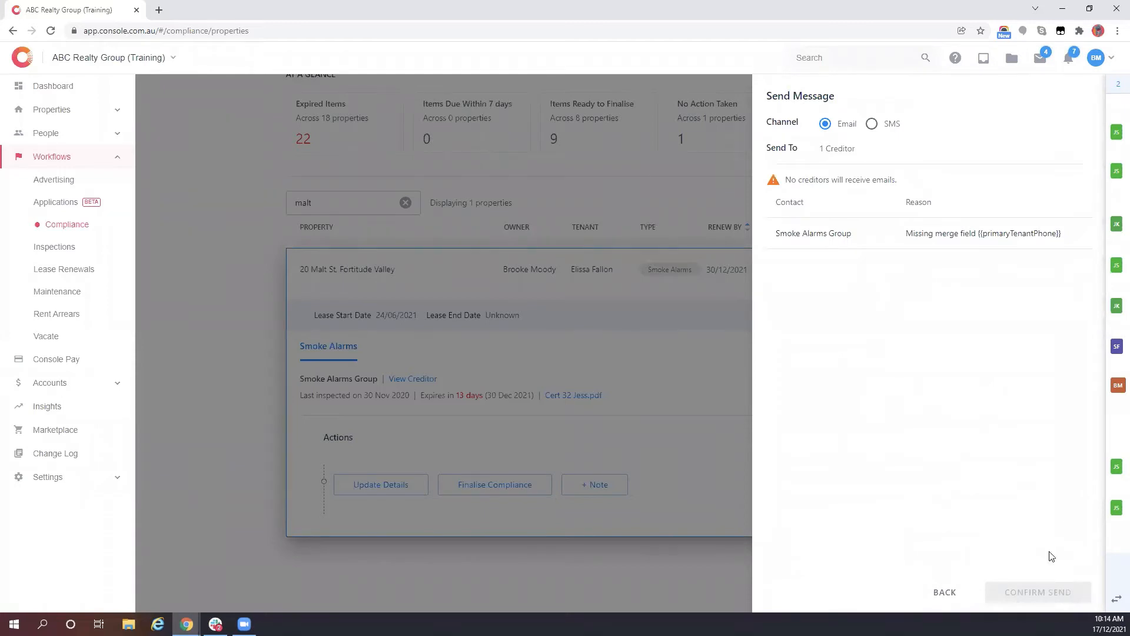
{"action": "left_click", "coordinate": [946, 593]}
{"action": "left_click", "coordinate": [993, 595]}
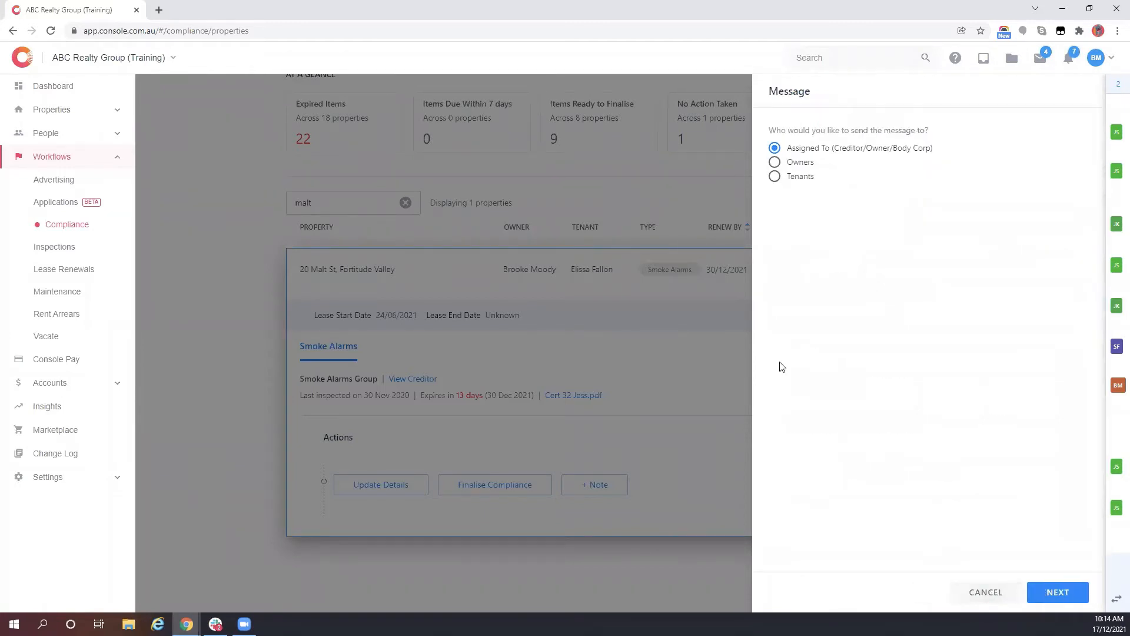
{"action": "left_click", "coordinate": [990, 592]}
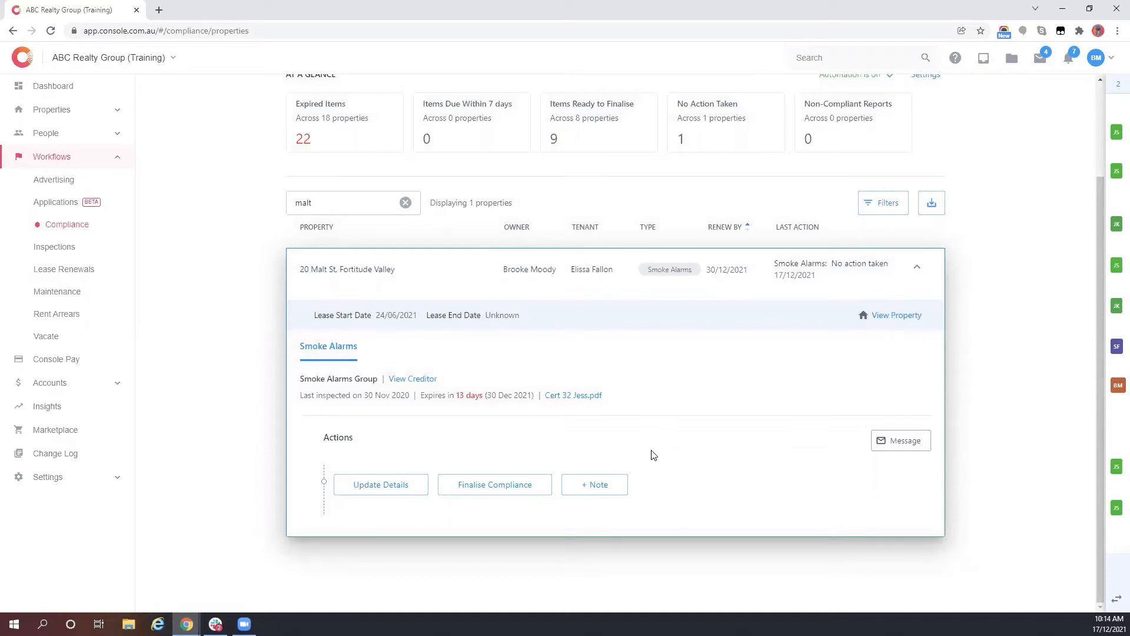
- Attach the Cert 123 Street Rd certificate through Update Details
{"action": "left_click", "coordinate": [380, 485]}
{"action": "scroll", "coordinate": [380, 485], "scroll_direction": "down", "scroll_amount": 4}
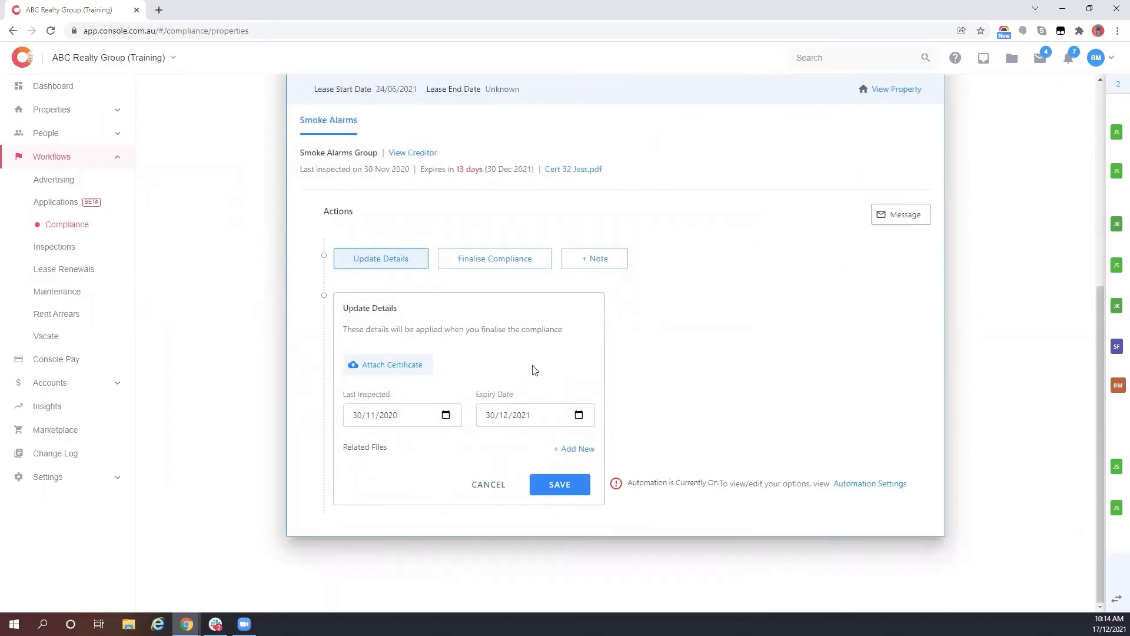
{"action": "left_click", "coordinate": [386, 364]}
{"action": "left_click", "coordinate": [145, 110]}
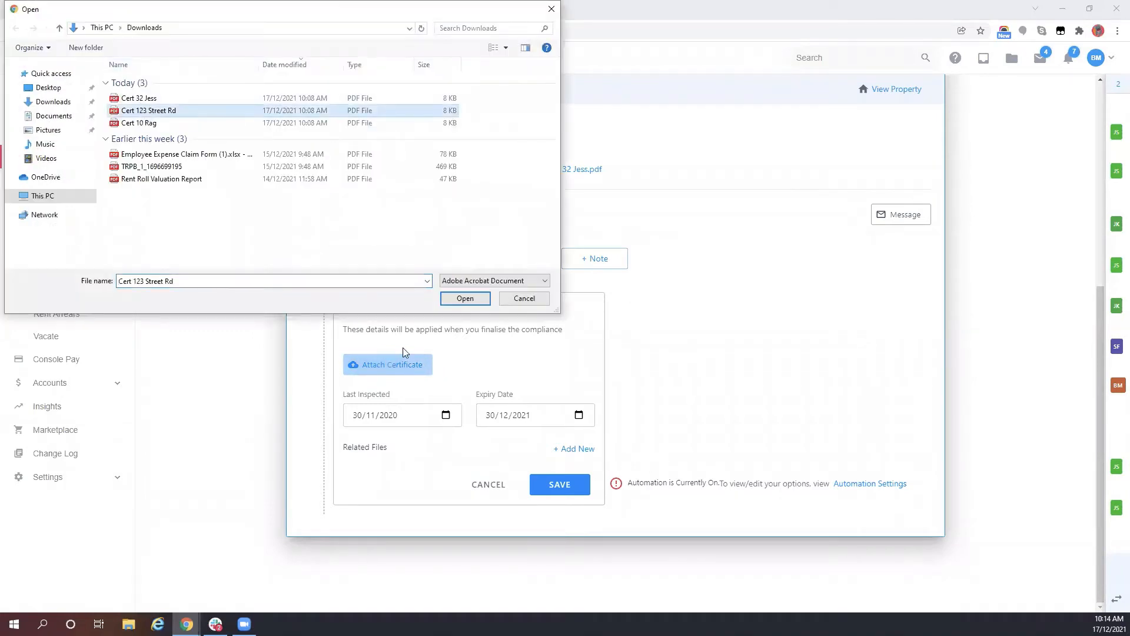
{"action": "left_click", "coordinate": [453, 298]}
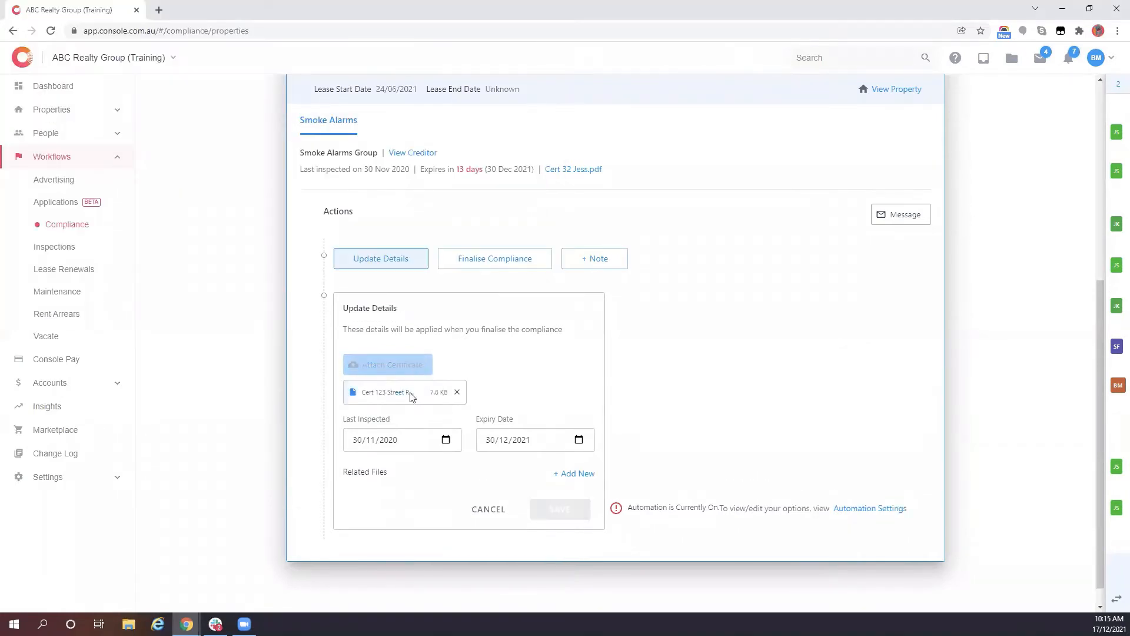
- Set the inspected year to 2021 and the expiry year to 2022, then save
{"action": "left_click", "coordinate": [389, 443]}
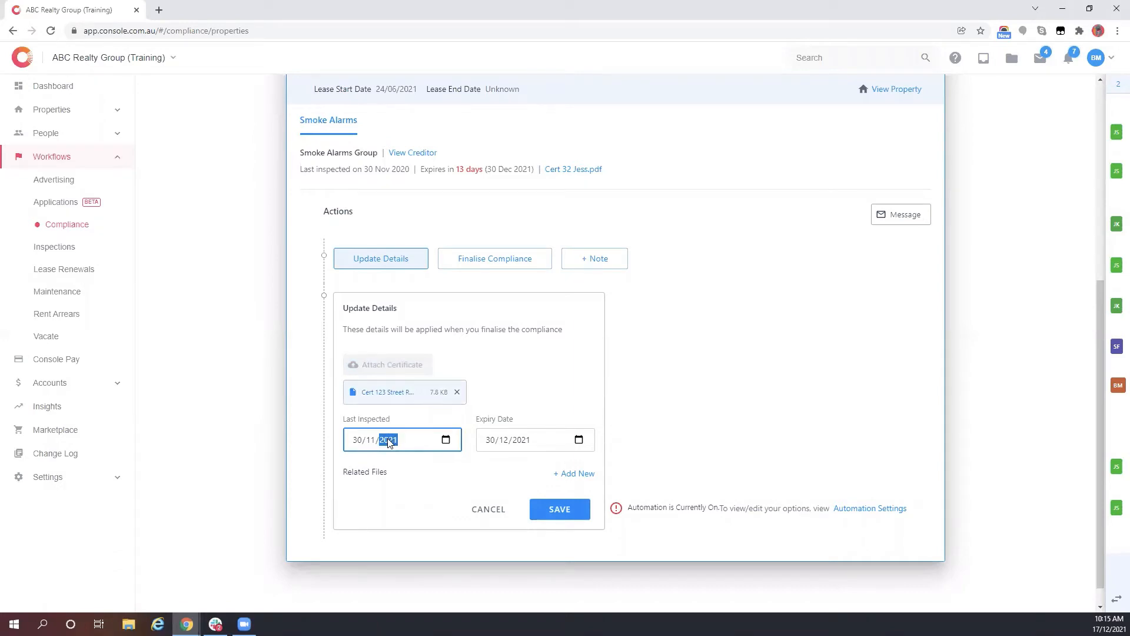
{"action": "left_click", "coordinate": [504, 442]}
{"action": "left_click", "coordinate": [518, 445]}
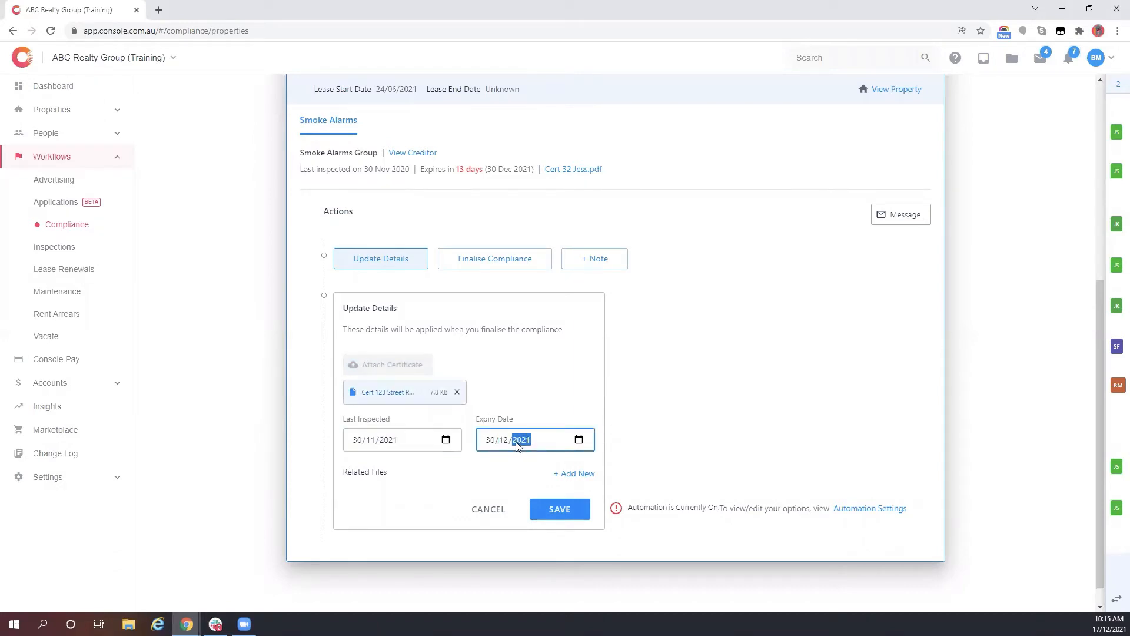
{"action": "type", "text": "2022"}
{"action": "left_click", "coordinate": [560, 509]}
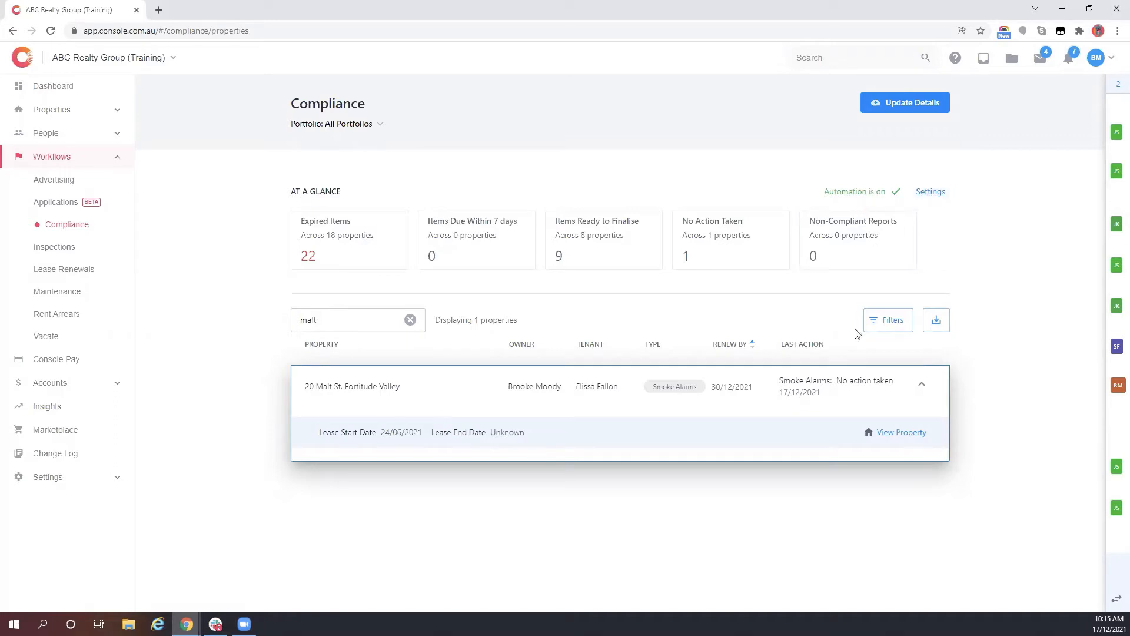
- Collapse the Malt St row and clear the 'malt' search to show all properties
{"action": "left_click", "coordinate": [924, 384]}
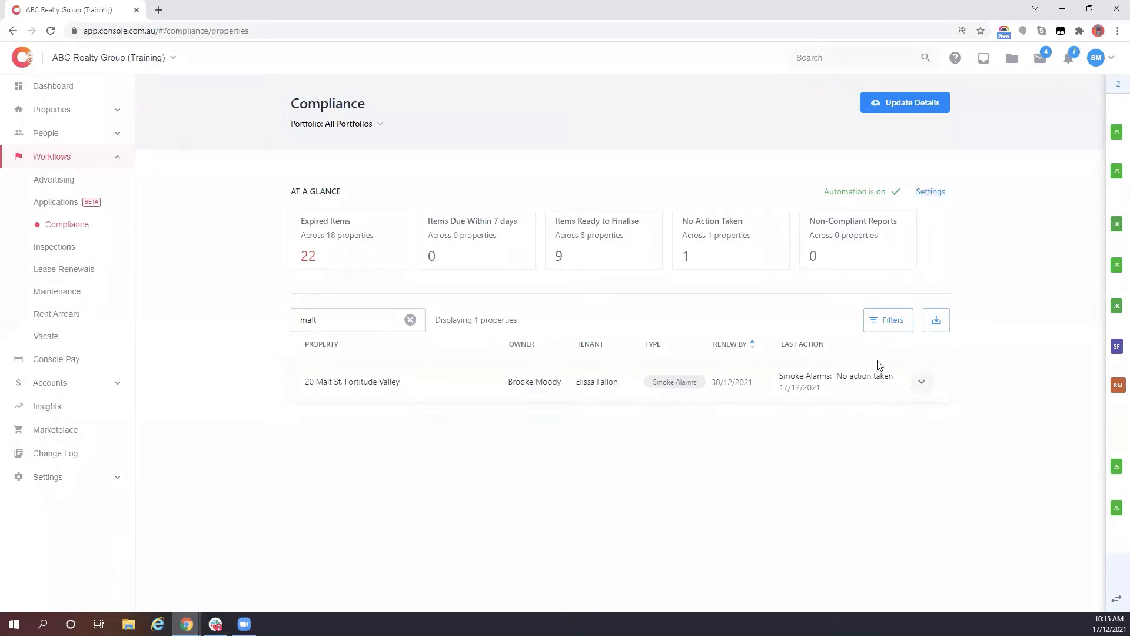
{"action": "left_click", "coordinate": [531, 388]}
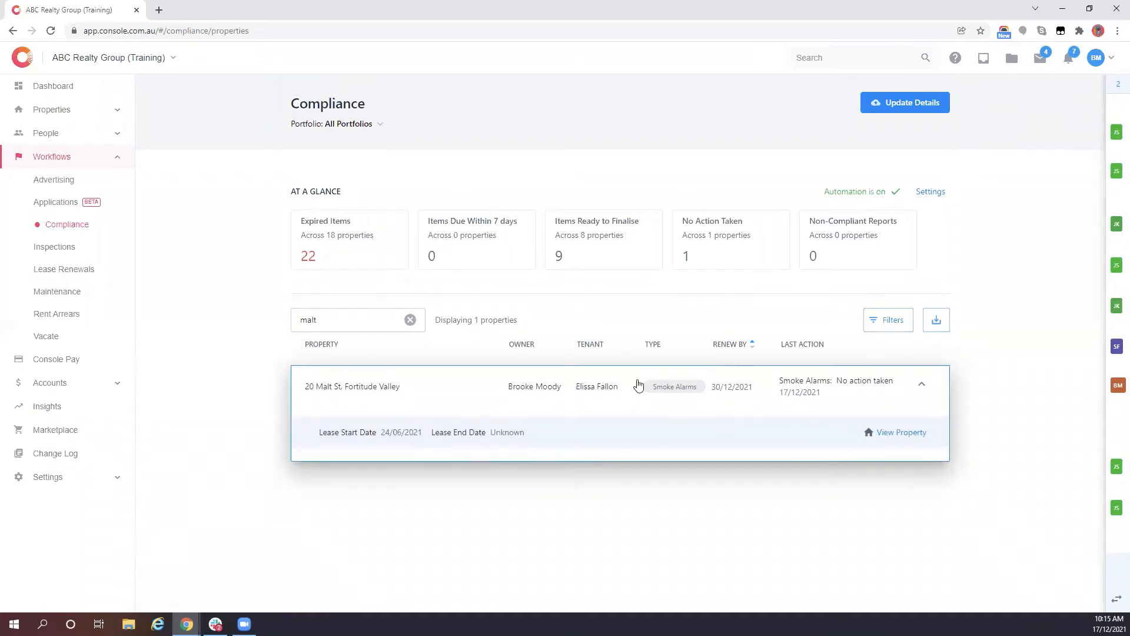
{"action": "left_click", "coordinate": [923, 385]}
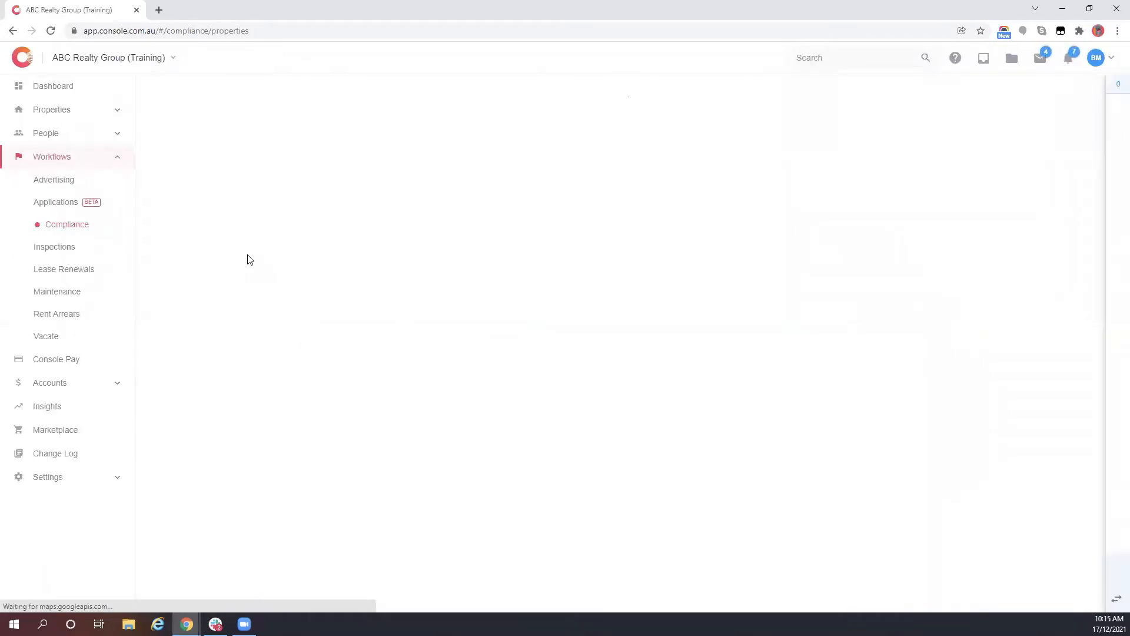
{"action": "left_click", "coordinate": [405, 320]}
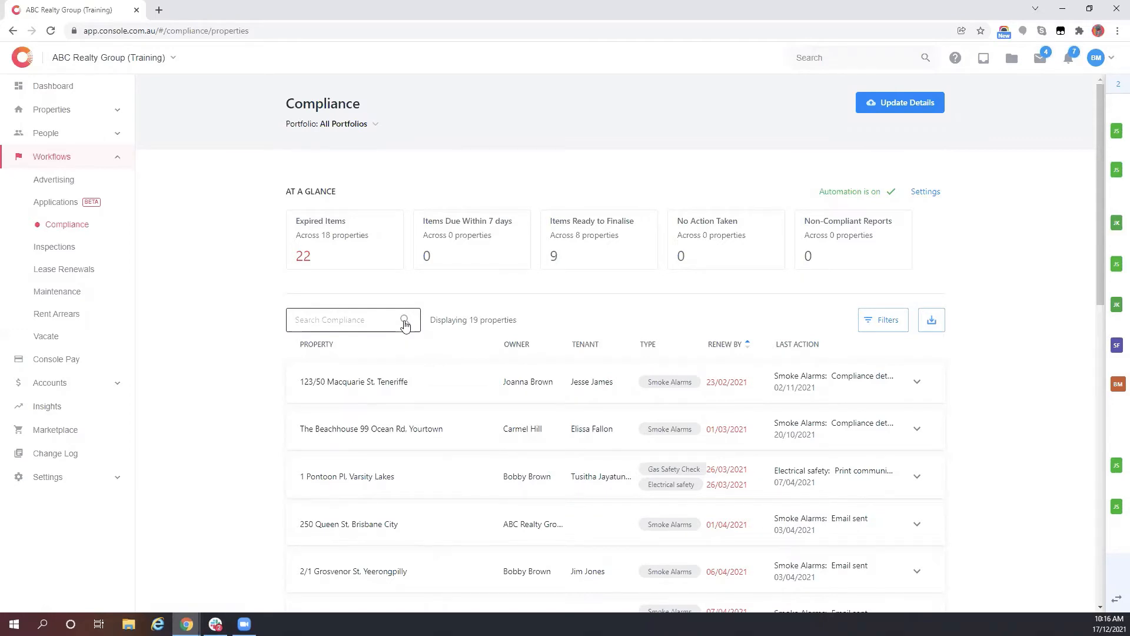
- Upload three certificates: Cert 32, Cert 123 Street Rd and Cert 10 Rag
{"action": "left_click", "coordinate": [913, 103]}
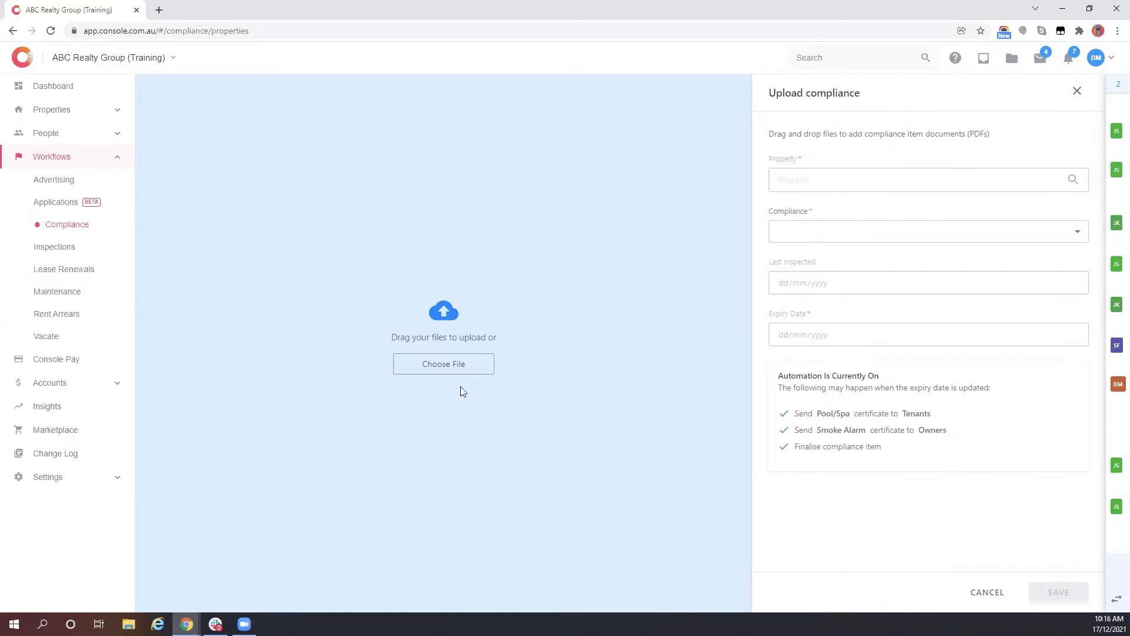
{"action": "left_click", "coordinate": [459, 365]}
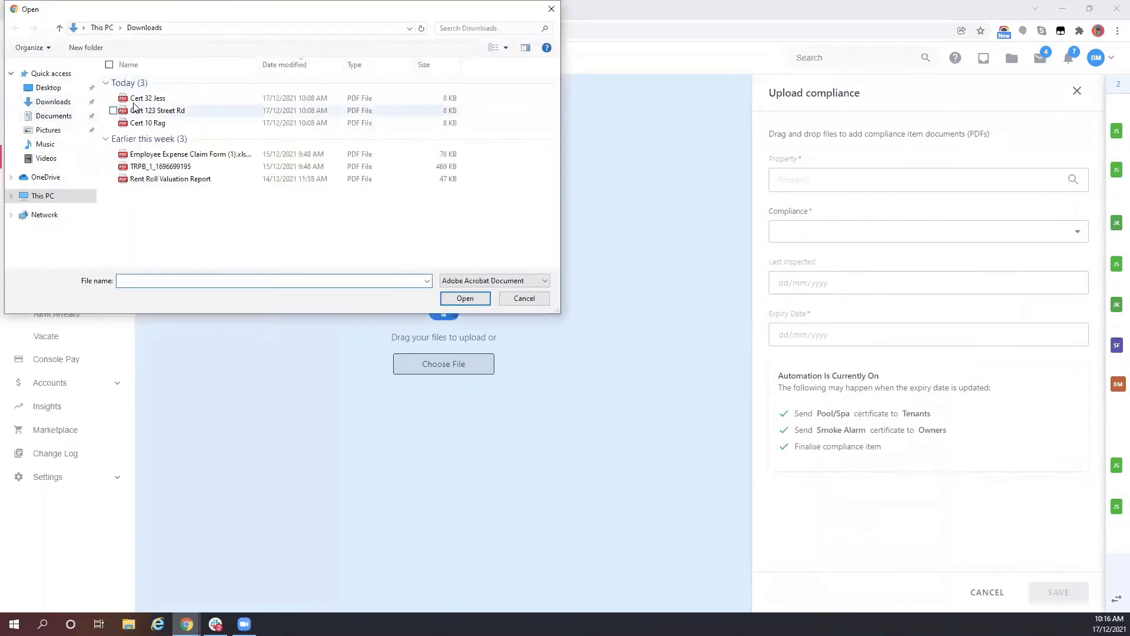
{"action": "left_click", "coordinate": [141, 98]}
{"action": "left_click", "coordinate": [143, 111], "text": "ctrl"}
{"action": "left_click", "coordinate": [145, 123], "text": "ctrl"}
{"action": "left_click", "coordinate": [471, 299]}
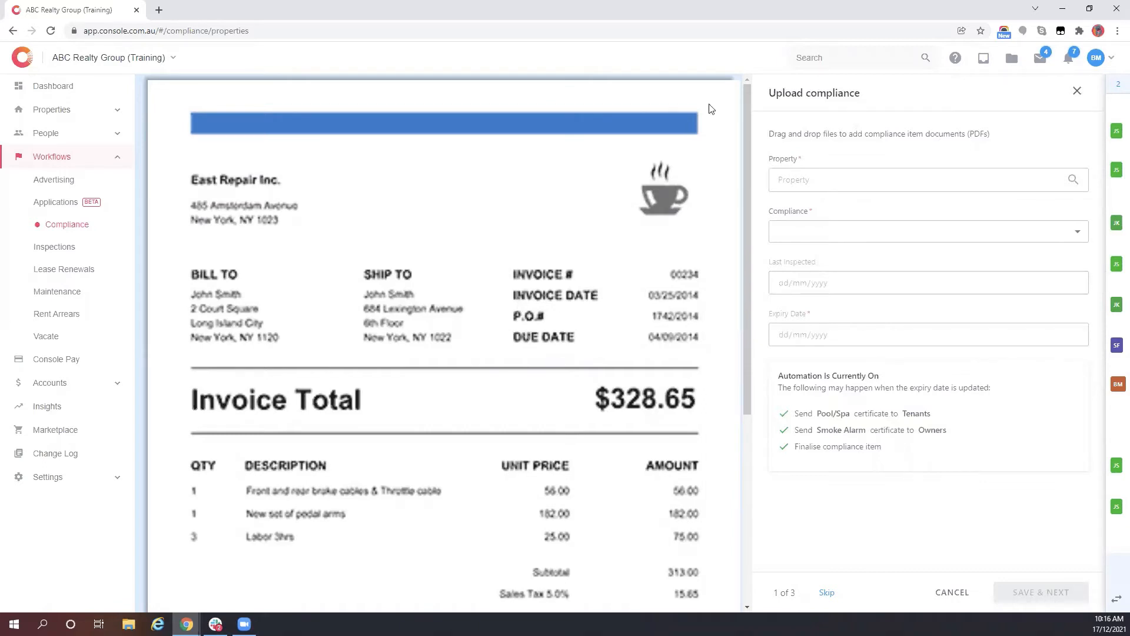
{"action": "left_click", "coordinate": [814, 179]}
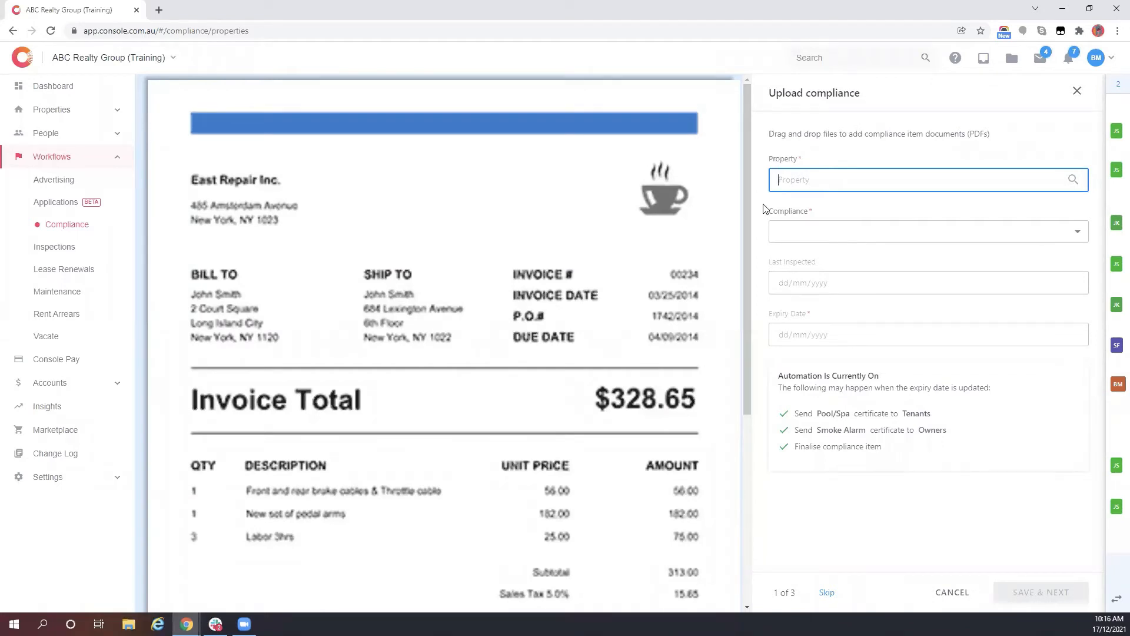
{"action": "type", "text": "malt"}
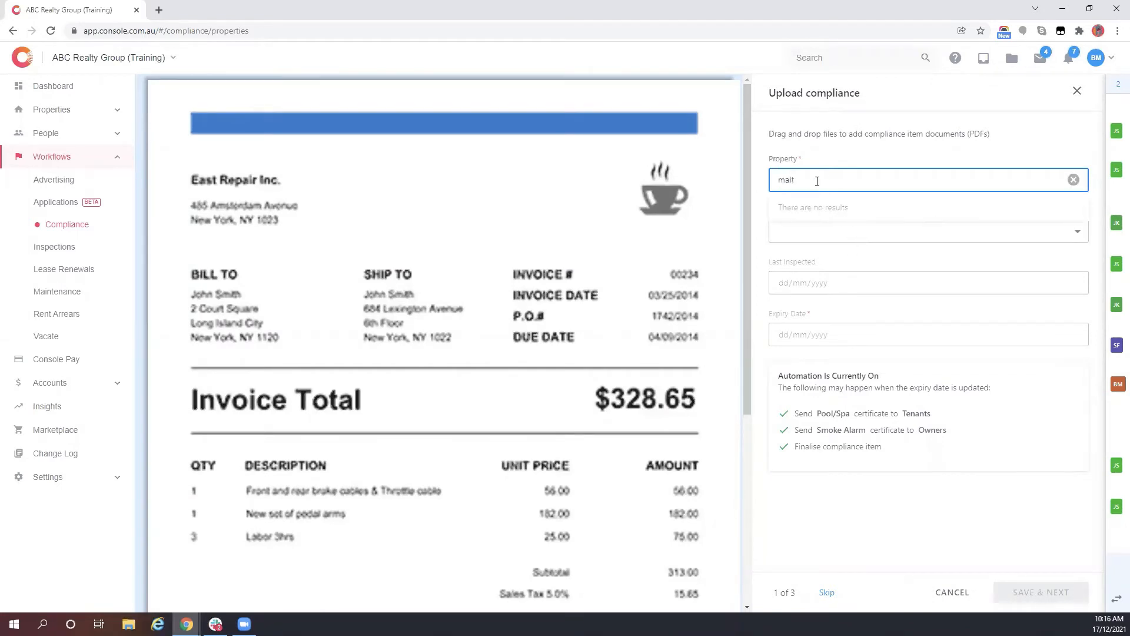
{"action": "key", "text": "BackSpace"}
{"action": "key", "text": "BackSpace"}
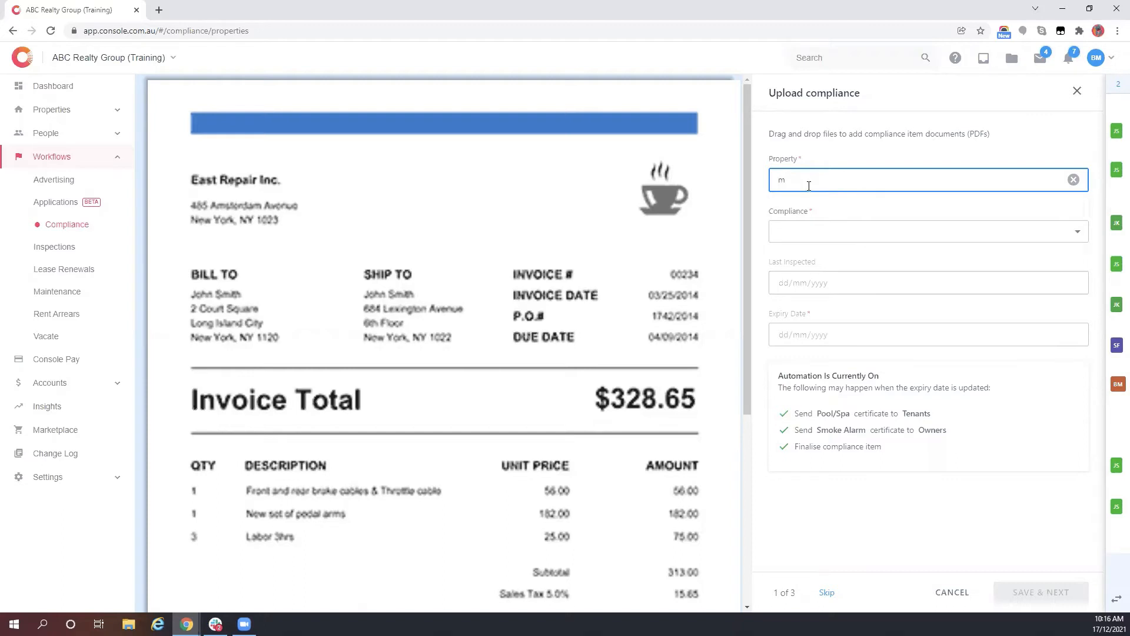
{"action": "key", "text": "BackSpace"}
{"action": "type", "text": "mac"}
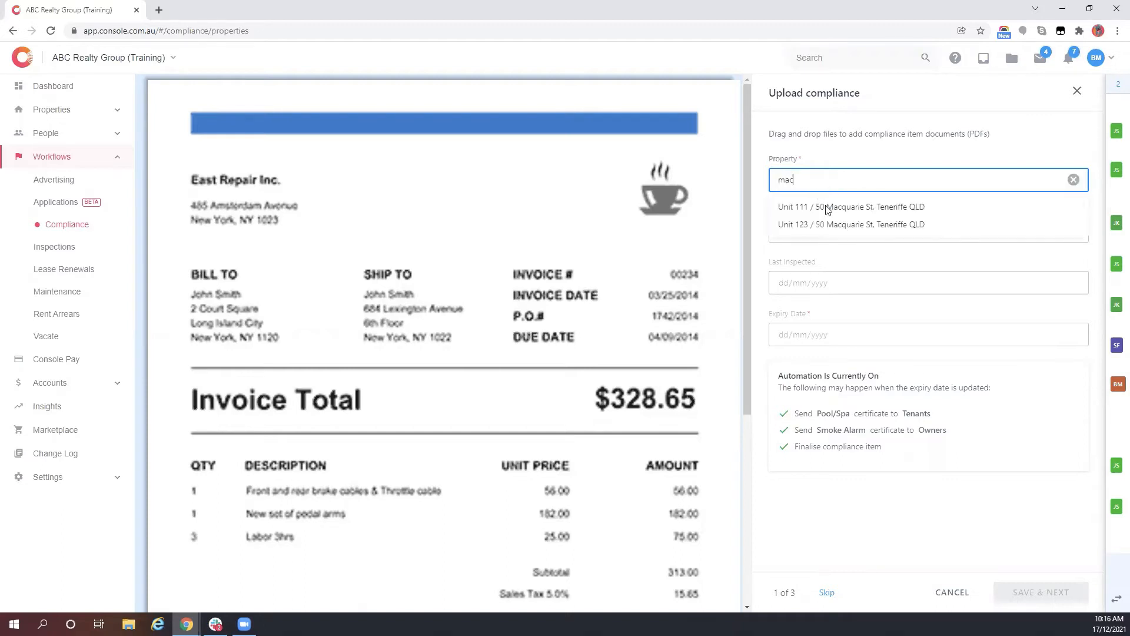
{"action": "left_click", "coordinate": [827, 208]}
{"action": "left_click", "coordinate": [808, 232]}
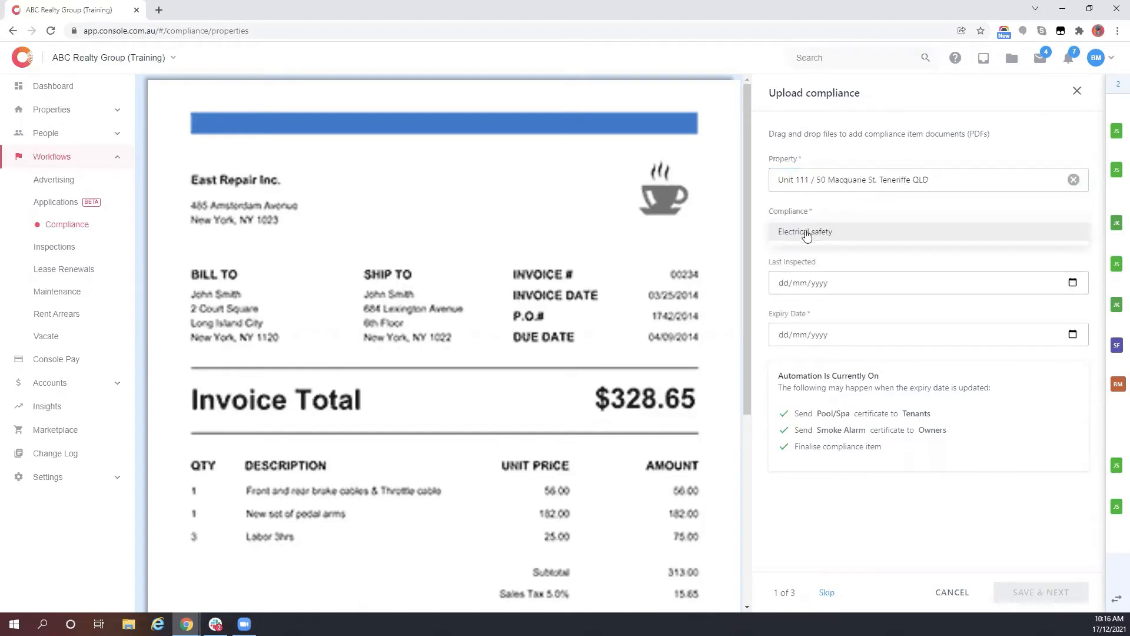
{"action": "left_click", "coordinate": [816, 237]}
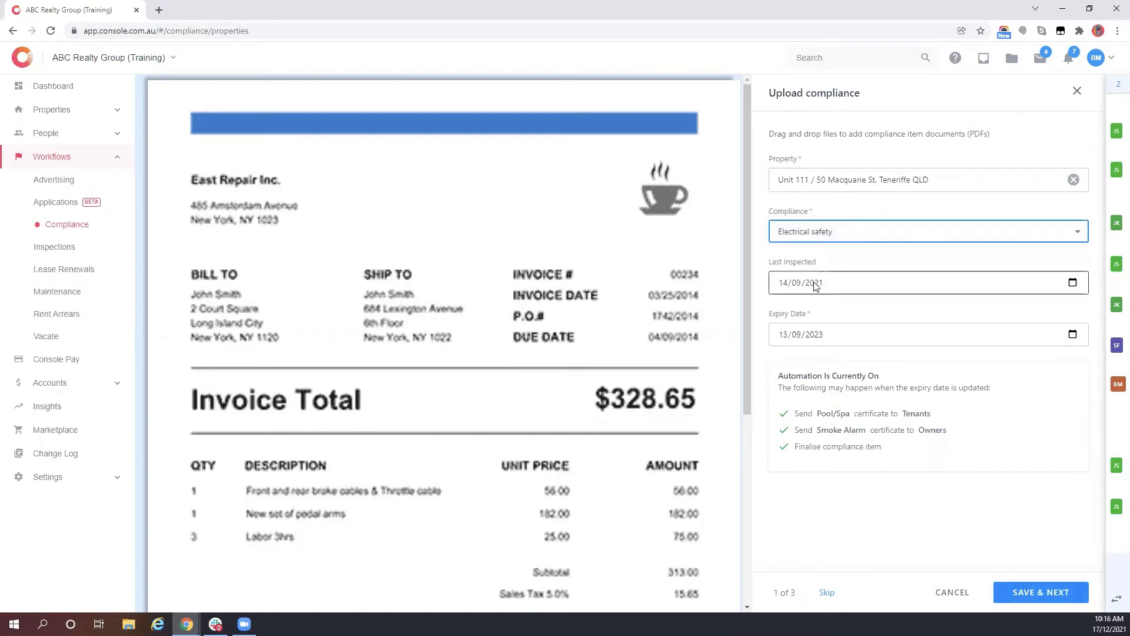
{"action": "left_click", "coordinate": [1051, 601]}
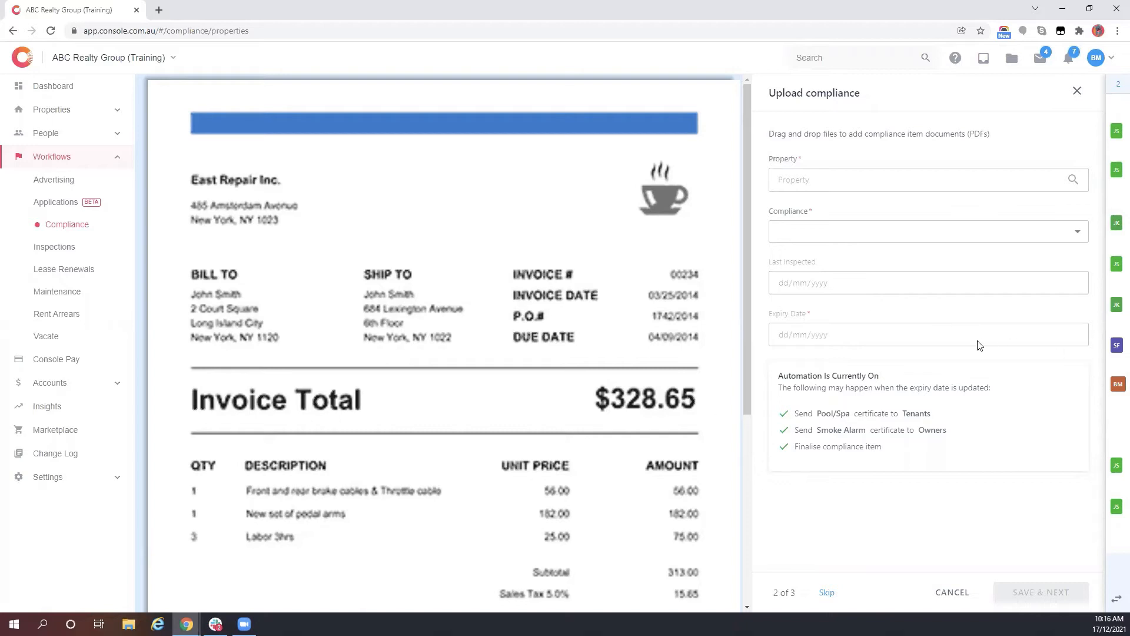
- Close the compliance upload panel to return to the 19-property Compliance overview
{"action": "left_click_drag", "start_coordinate": [787, 376], "coordinate": [865, 382]}
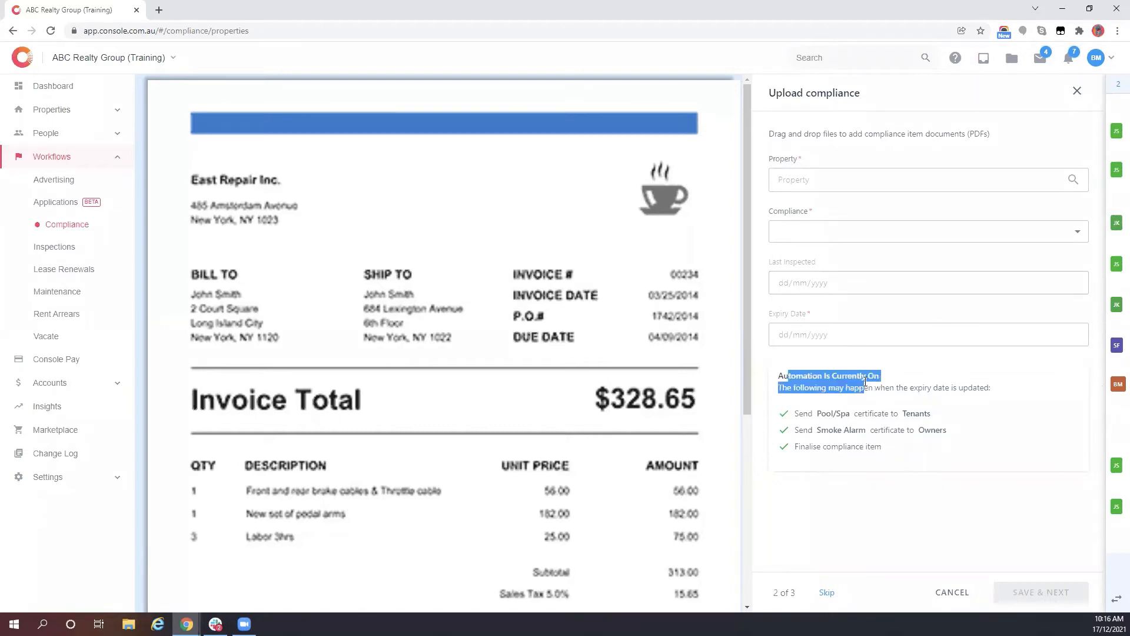
{"action": "left_click", "coordinate": [876, 386]}
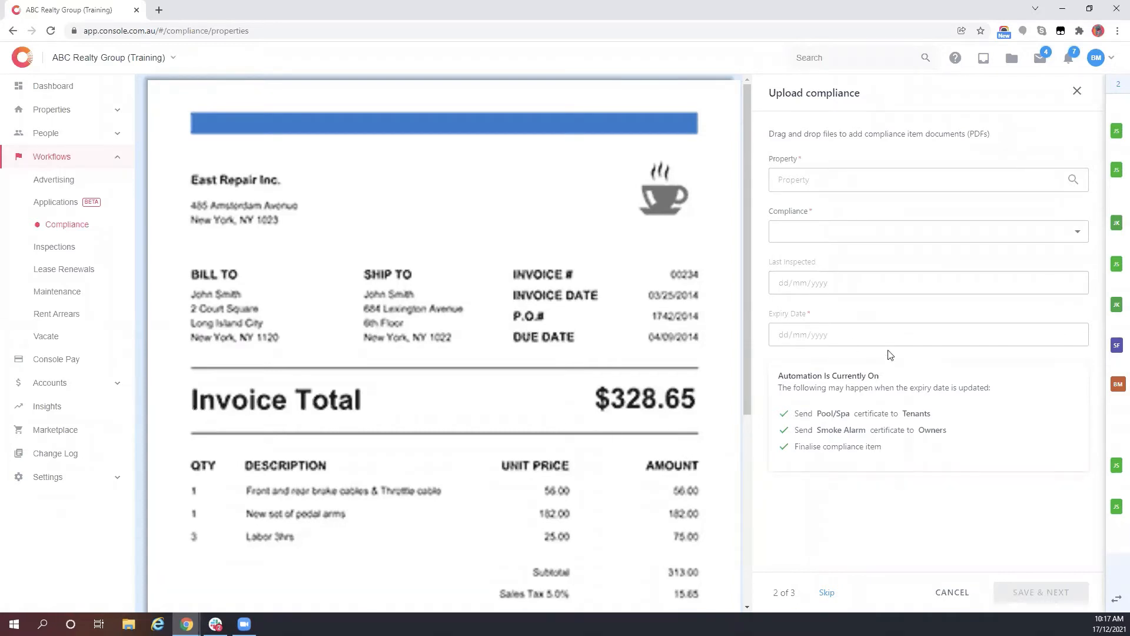
{"action": "left_click", "coordinate": [1078, 92]}
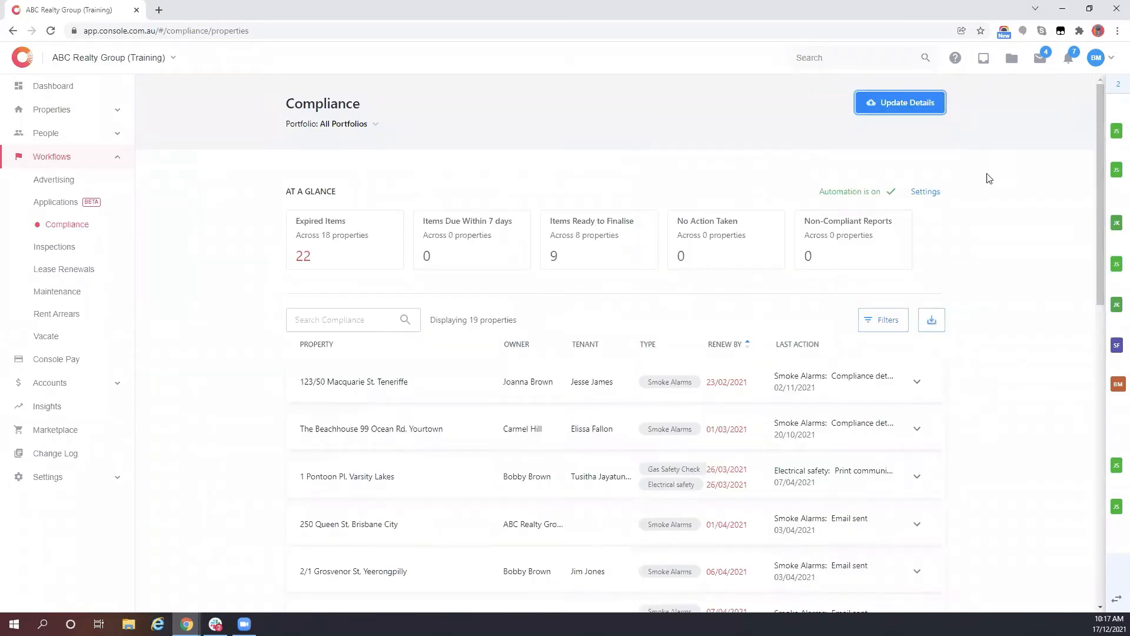
- Open the compliance automation settings for editing, keeping the start at 30 days before expiry
{"action": "left_click", "coordinate": [939, 195]}
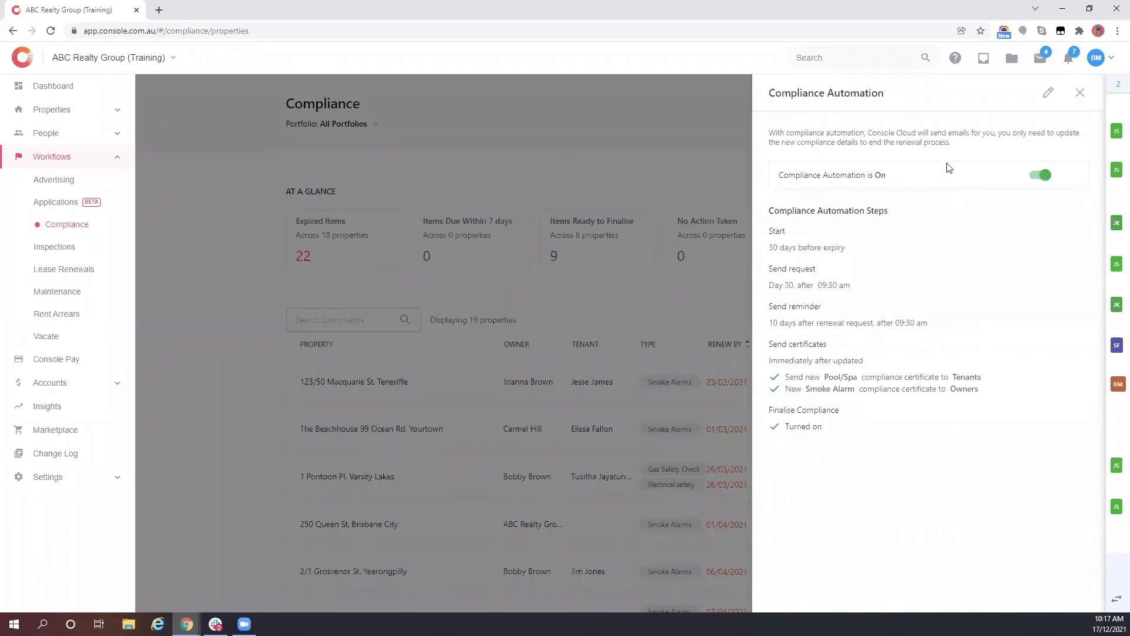
{"action": "left_click", "coordinate": [1051, 92]}
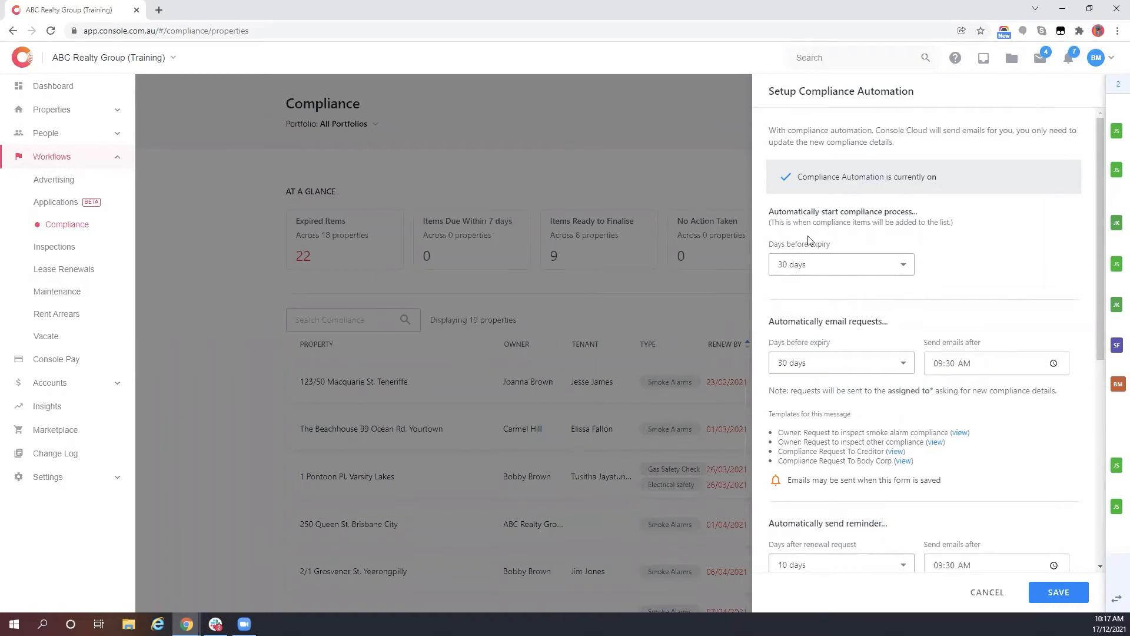
{"action": "left_click", "coordinate": [904, 272]}
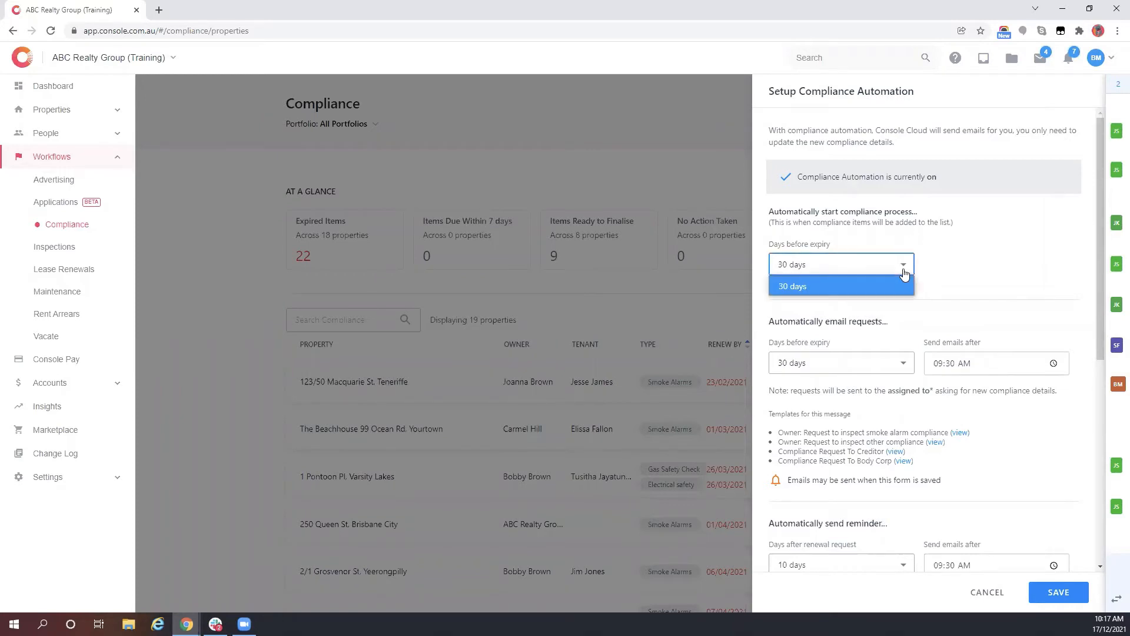
{"action": "left_click", "coordinate": [906, 262]}
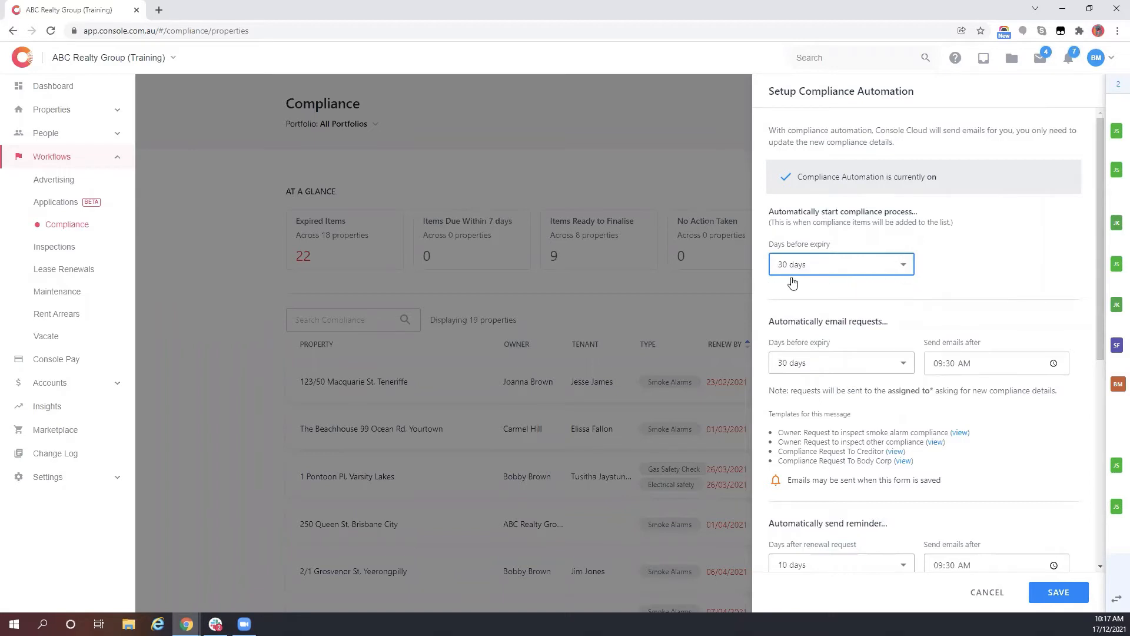
{"action": "left_click", "coordinate": [899, 264]}
{"action": "left_click", "coordinate": [902, 266]}
{"action": "scroll", "coordinate": [915, 277], "scroll_direction": "down", "scroll_amount": 3}
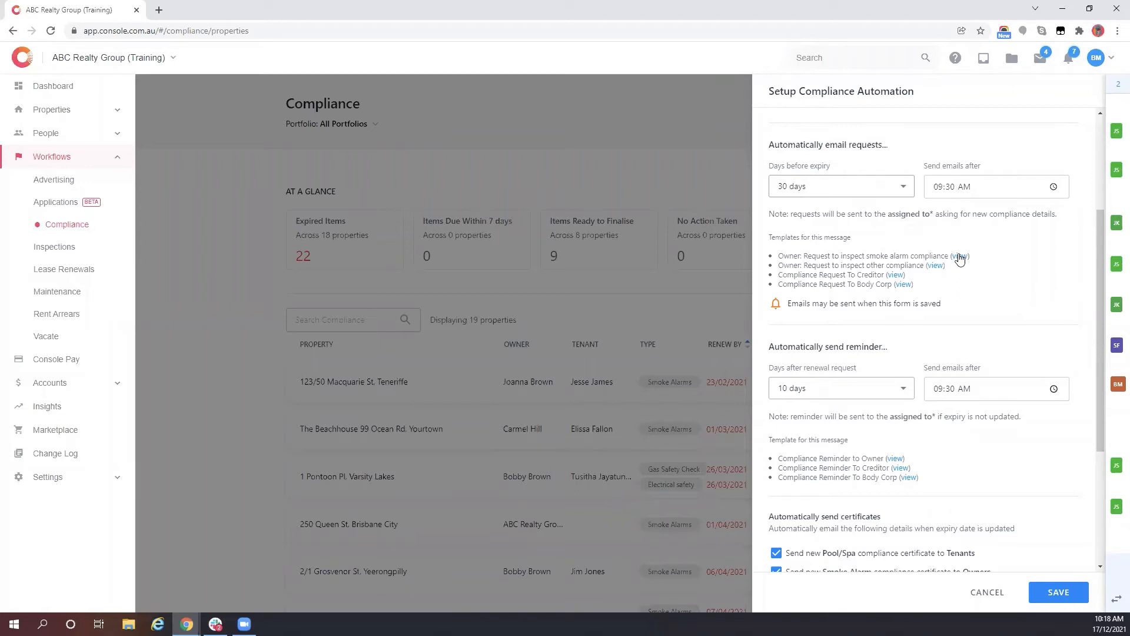
{"action": "left_click_drag", "start_coordinate": [806, 263], "coordinate": [943, 265]}
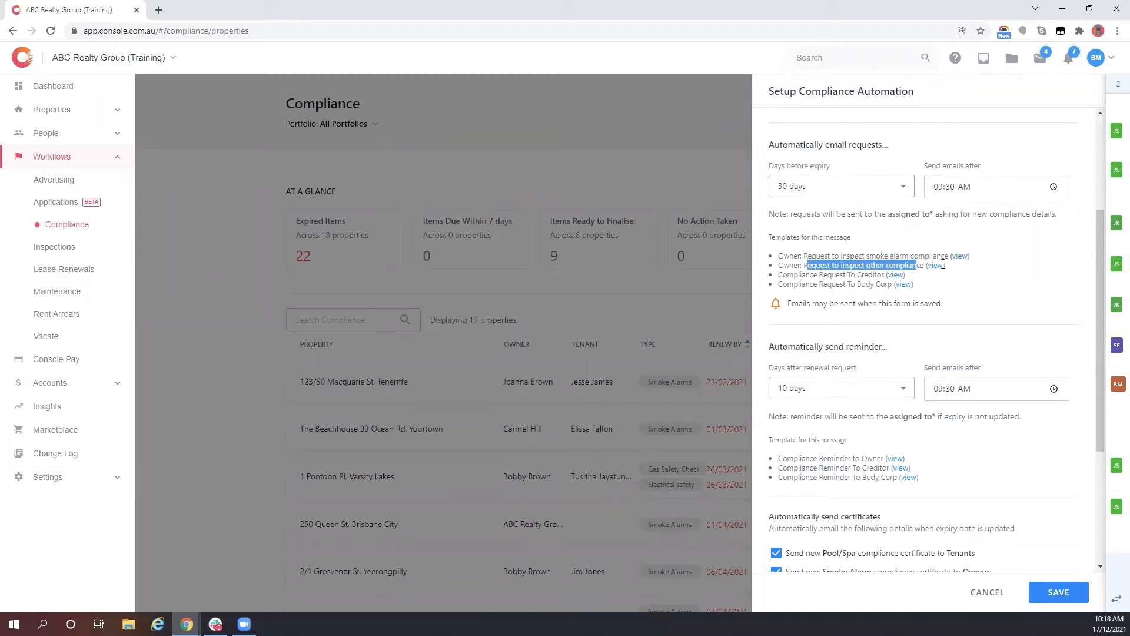
{"action": "left_click", "coordinate": [877, 256]}
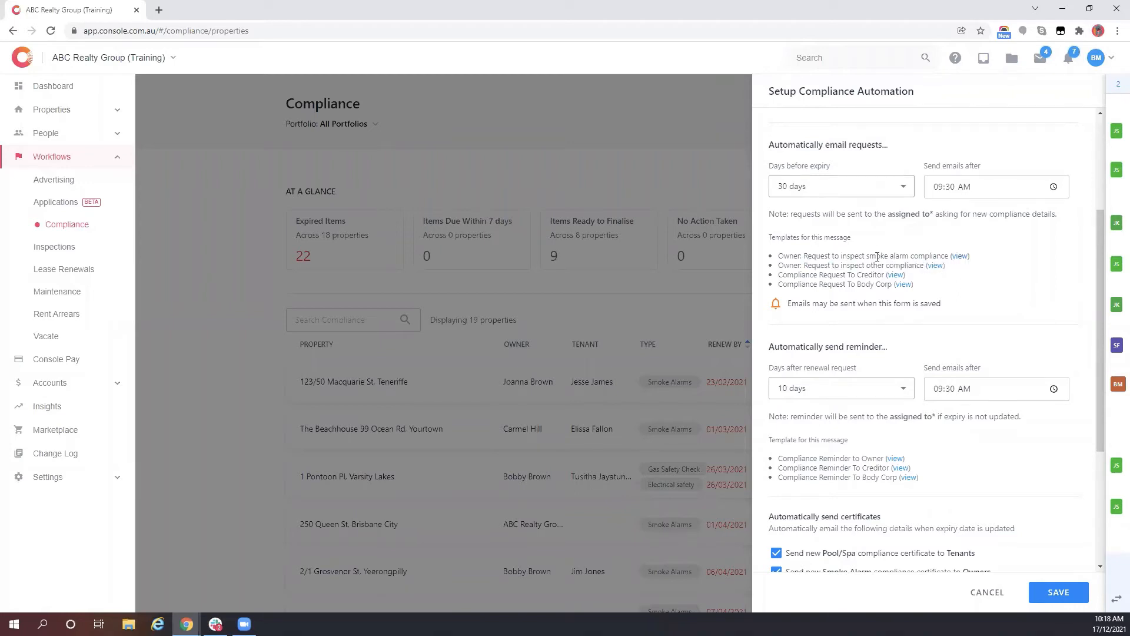
{"action": "left_click_drag", "start_coordinate": [846, 257], "coordinate": [915, 259]}
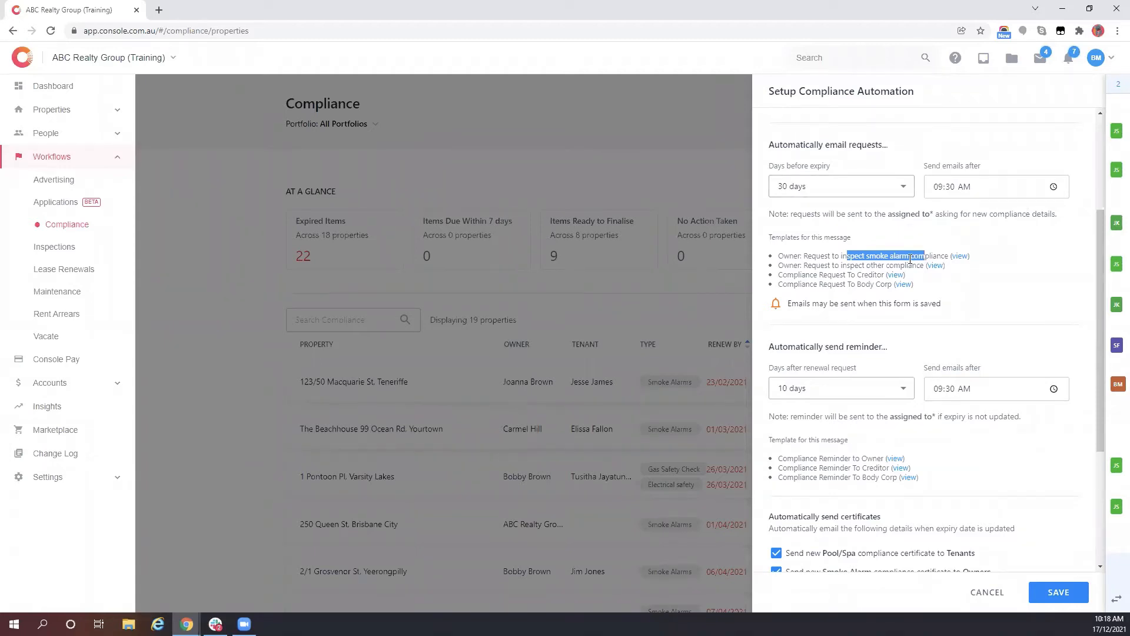
{"action": "left_click", "coordinate": [902, 262]}
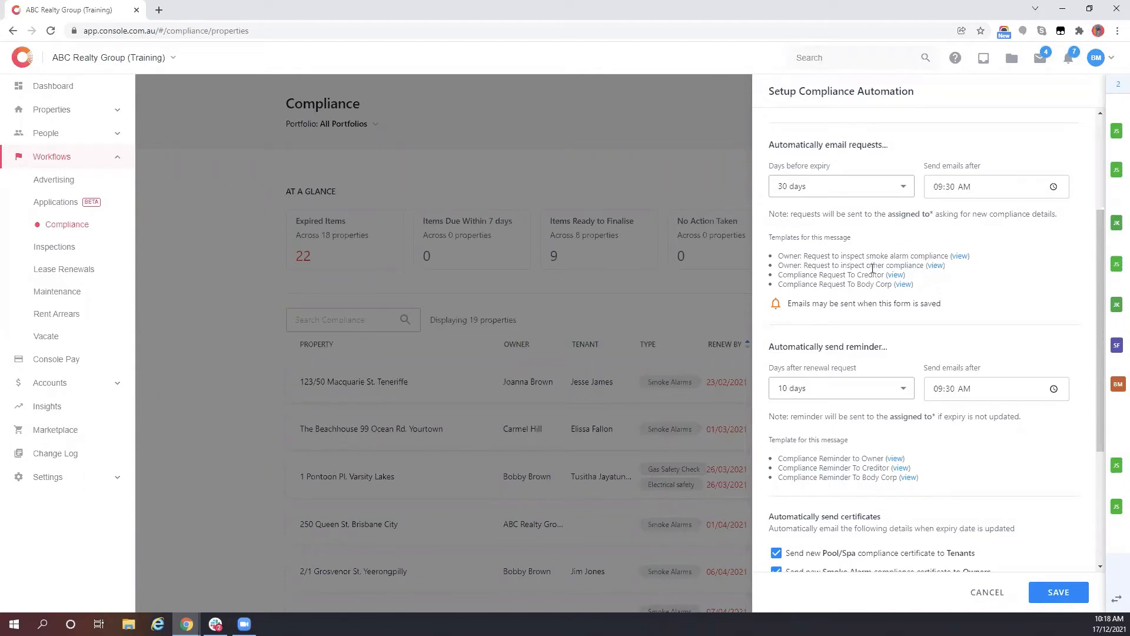
{"action": "left_click_drag", "start_coordinate": [817, 265], "coordinate": [869, 275]}
{"action": "left_click", "coordinate": [869, 275]}
{"action": "left_click", "coordinate": [903, 285]}
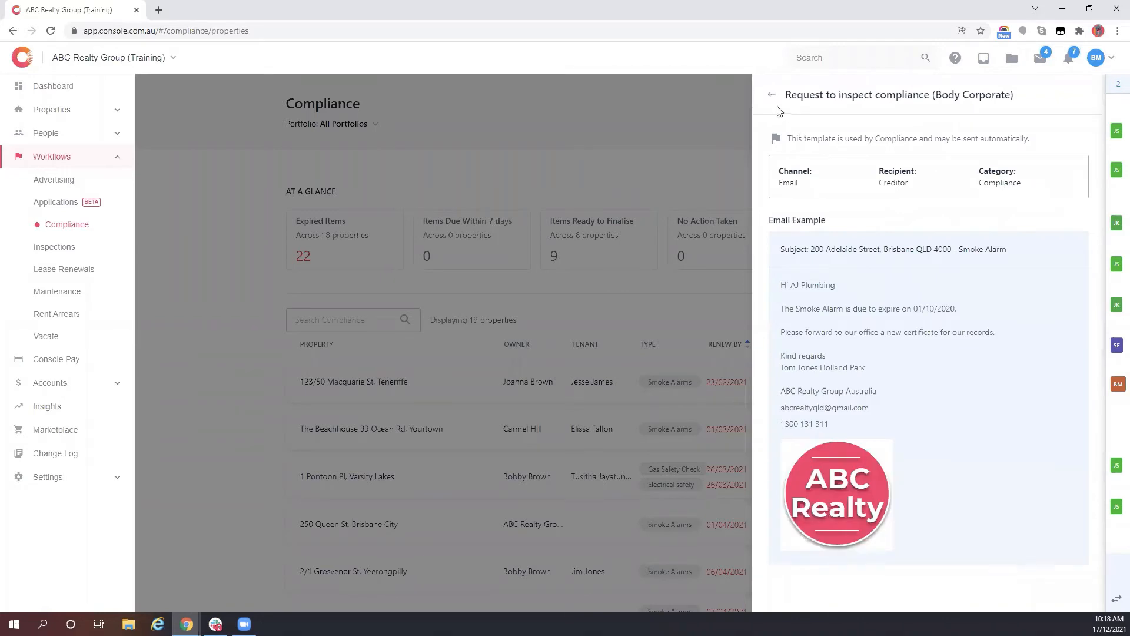
{"action": "left_click", "coordinate": [773, 95]}
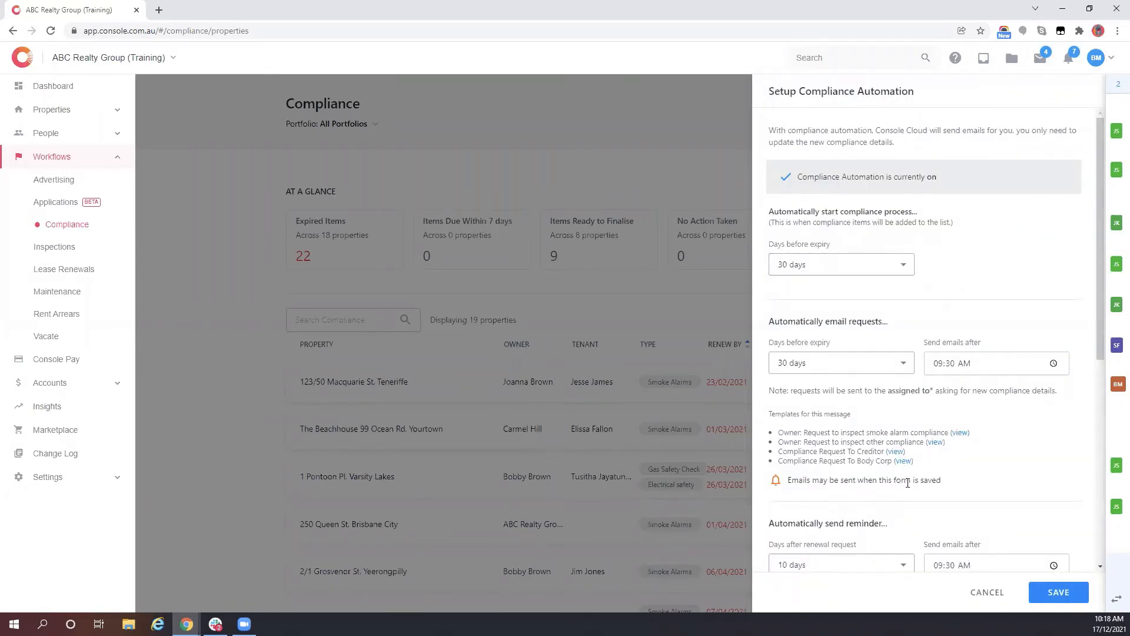
{"action": "left_click", "coordinate": [904, 461]}
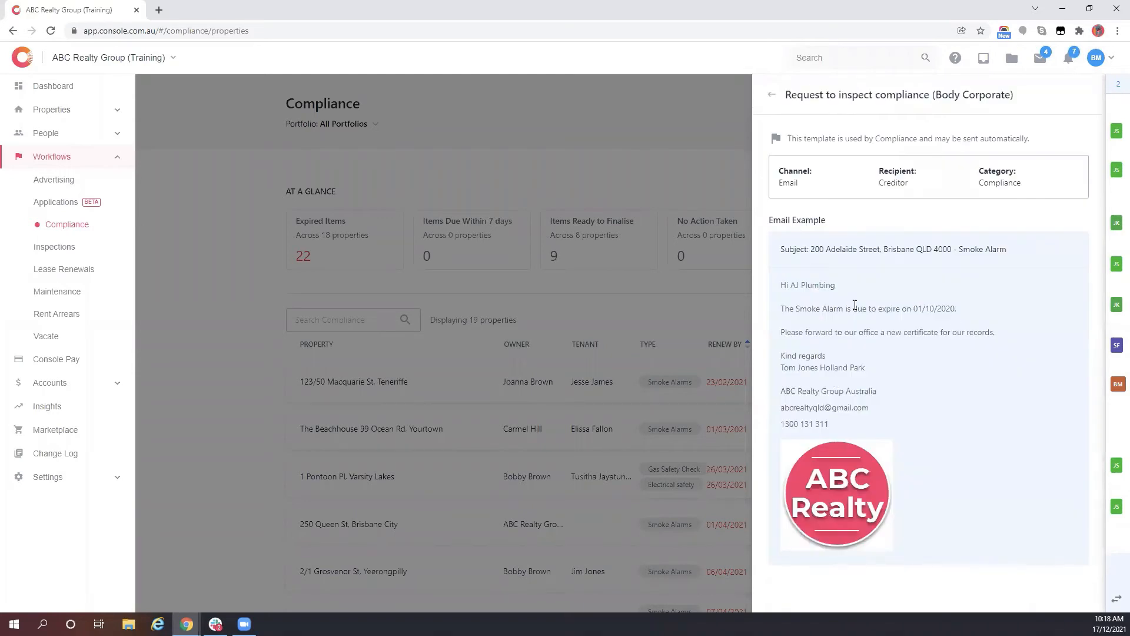
{"action": "left_click", "coordinate": [773, 95]}
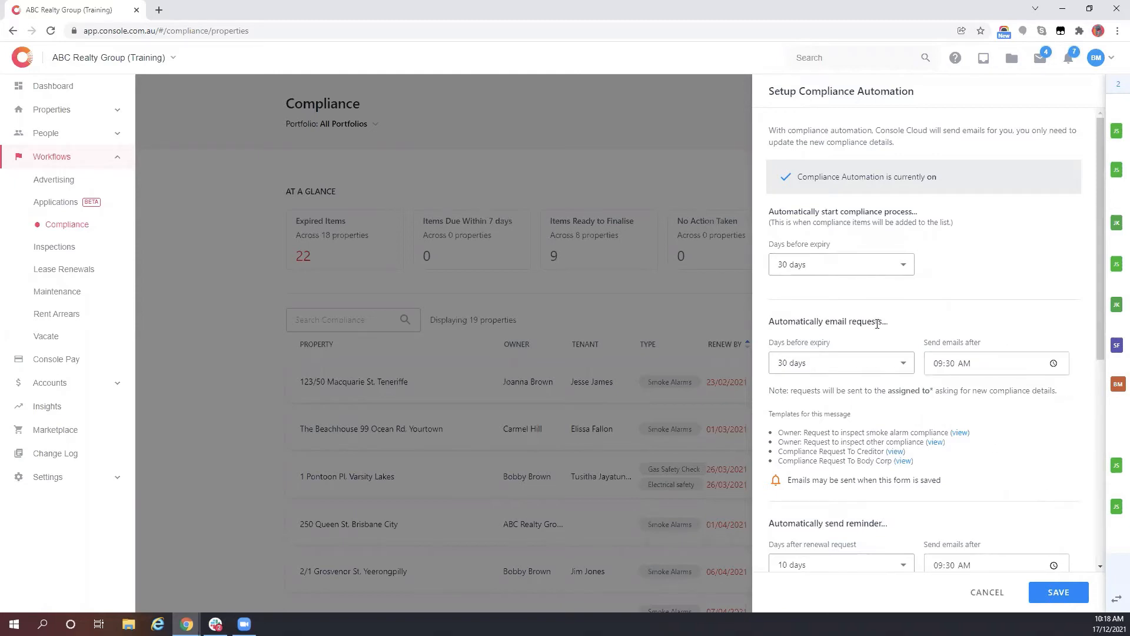
{"action": "scroll", "coordinate": [877, 323], "scroll_direction": "down", "scroll_amount": 1}
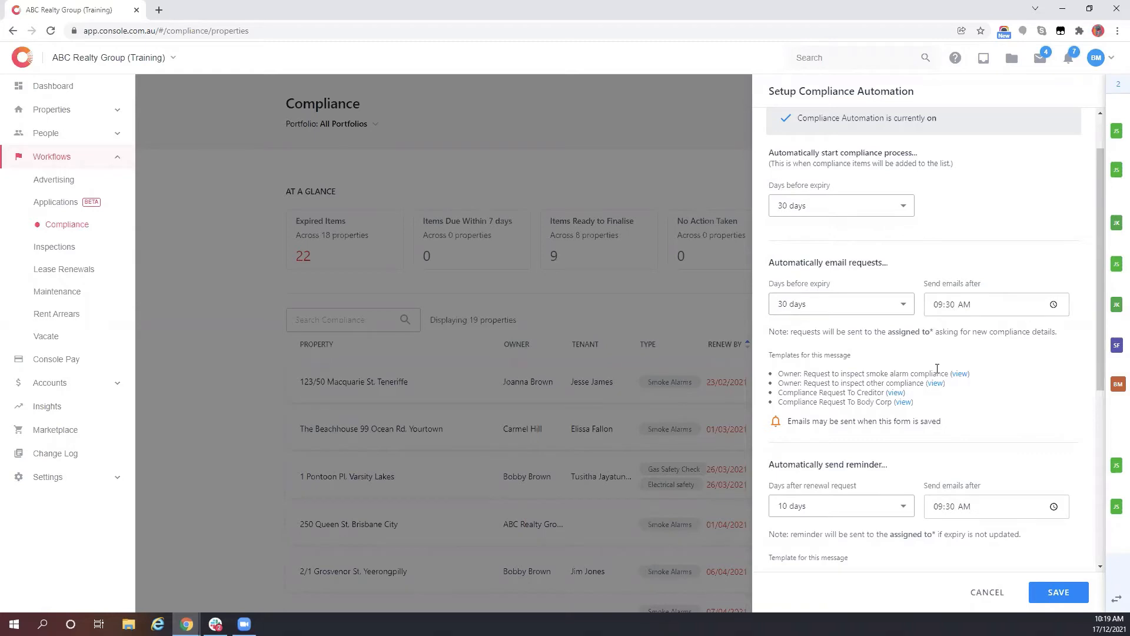
{"action": "scroll", "coordinate": [942, 328], "scroll_direction": "down", "scroll_amount": 2}
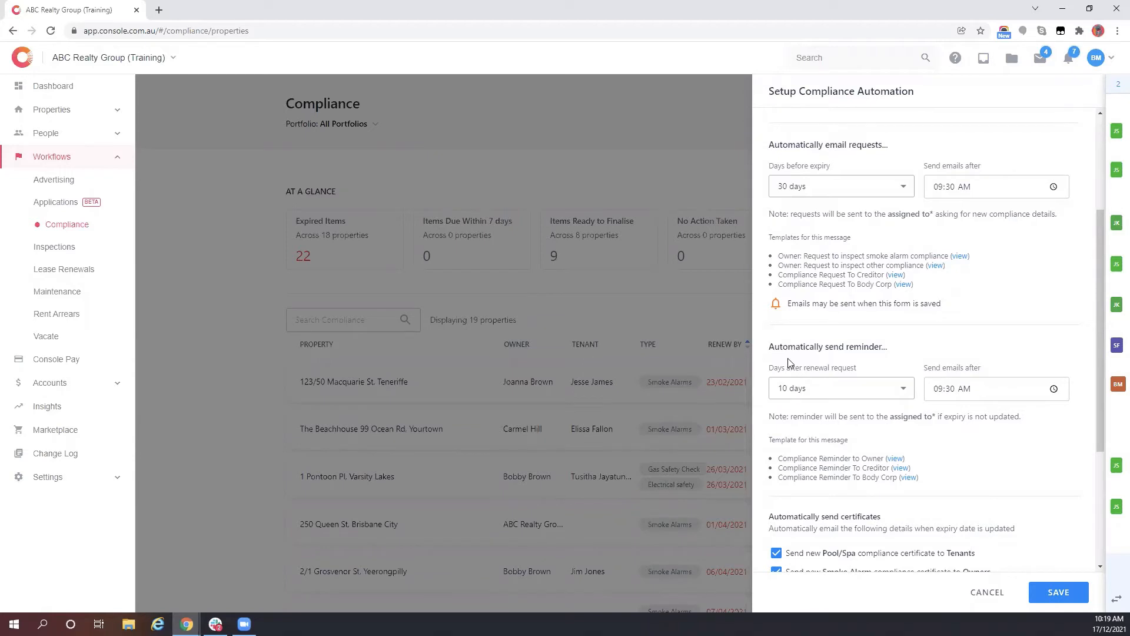
{"action": "left_click", "coordinate": [825, 388]}
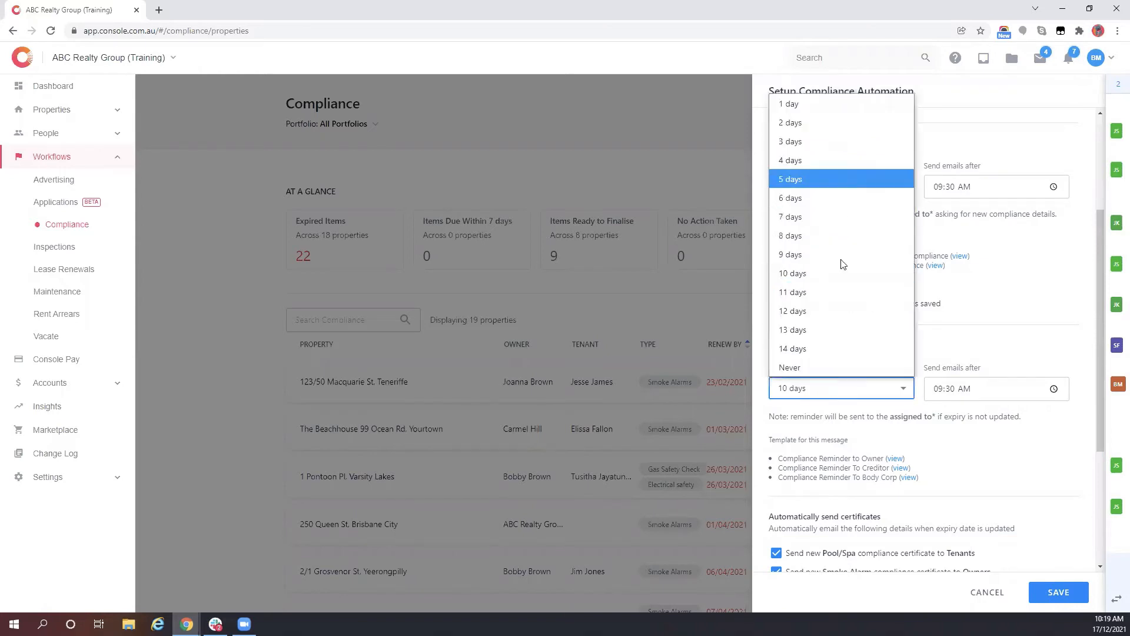
{"action": "left_click", "coordinate": [813, 364]}
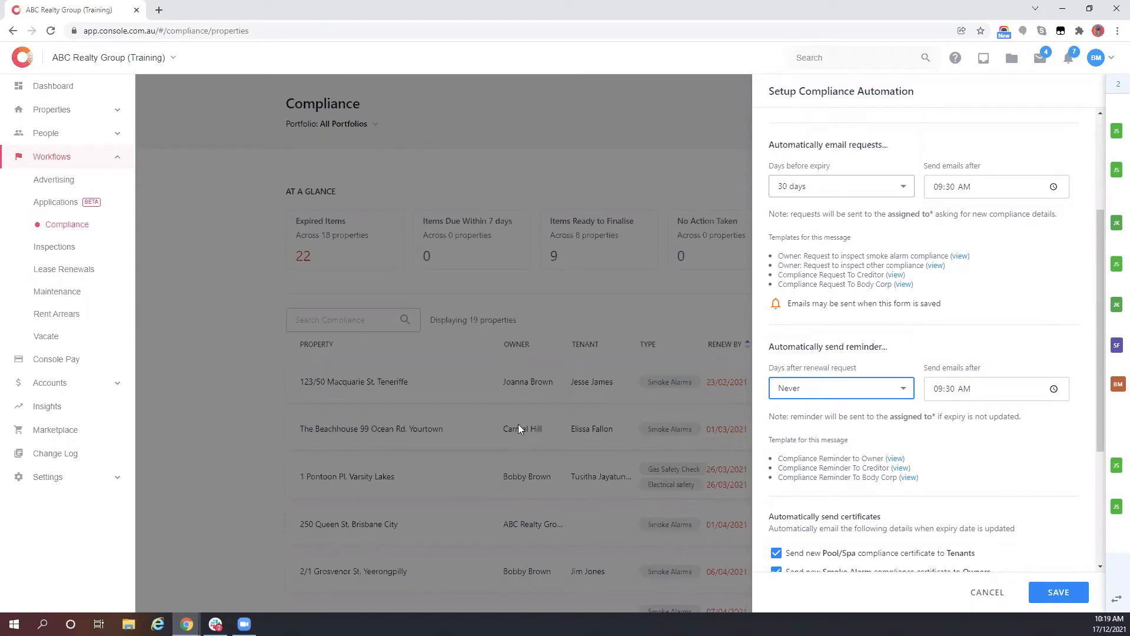
{"action": "left_click", "coordinate": [816, 385]}
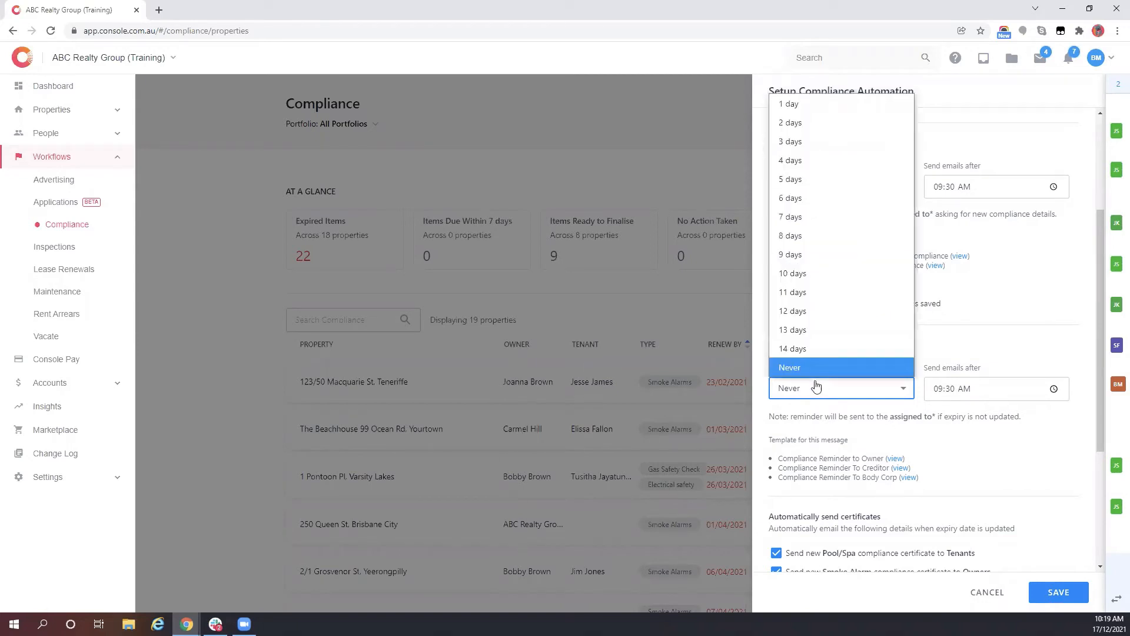
{"action": "left_click", "coordinate": [804, 275]}
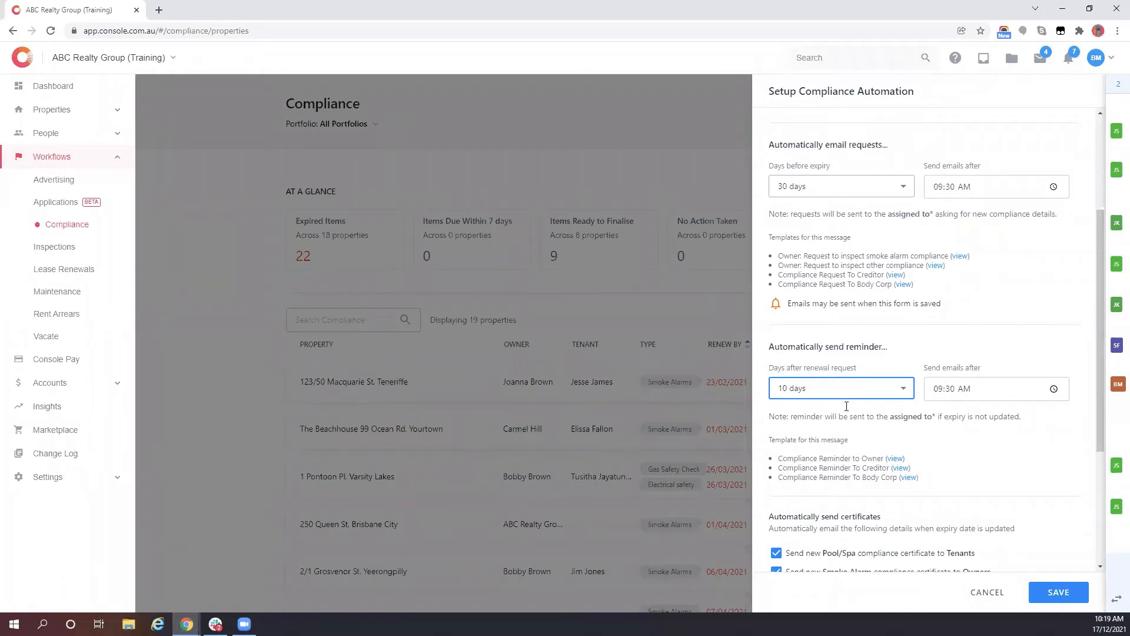
- Review the automation's email templates, previewing the smoke alarm and compliance certificate emails
{"action": "scroll", "coordinate": [835, 401], "scroll_direction": "down", "scroll_amount": 2}
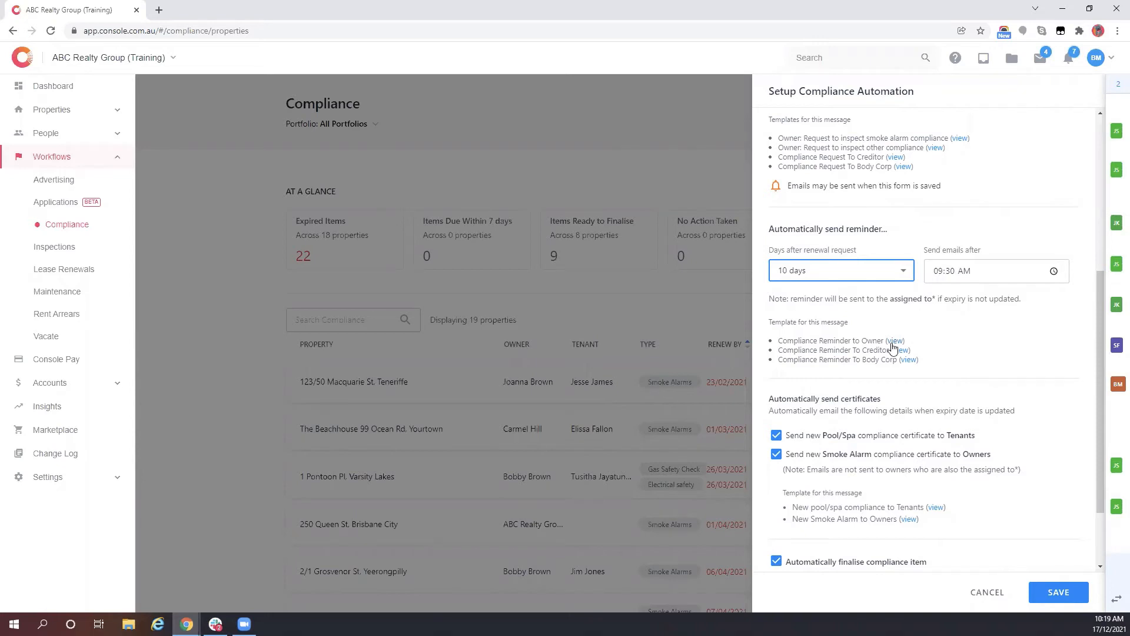
{"action": "scroll", "coordinate": [935, 334], "scroll_direction": "down", "scroll_amount": 2}
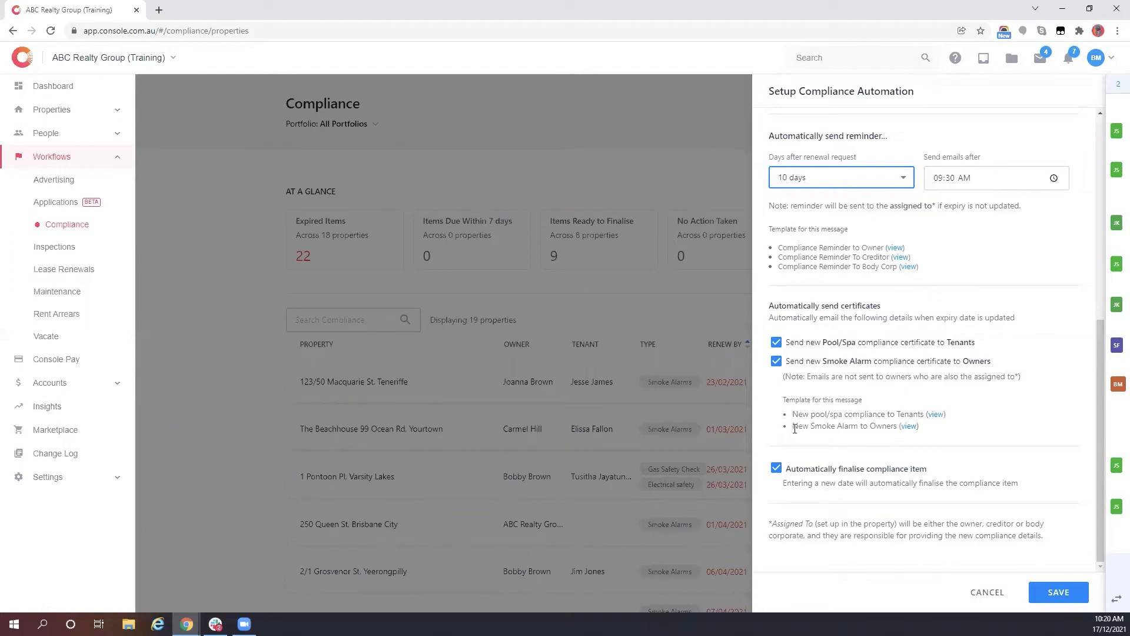
{"action": "left_click_drag", "start_coordinate": [794, 428], "coordinate": [886, 428]}
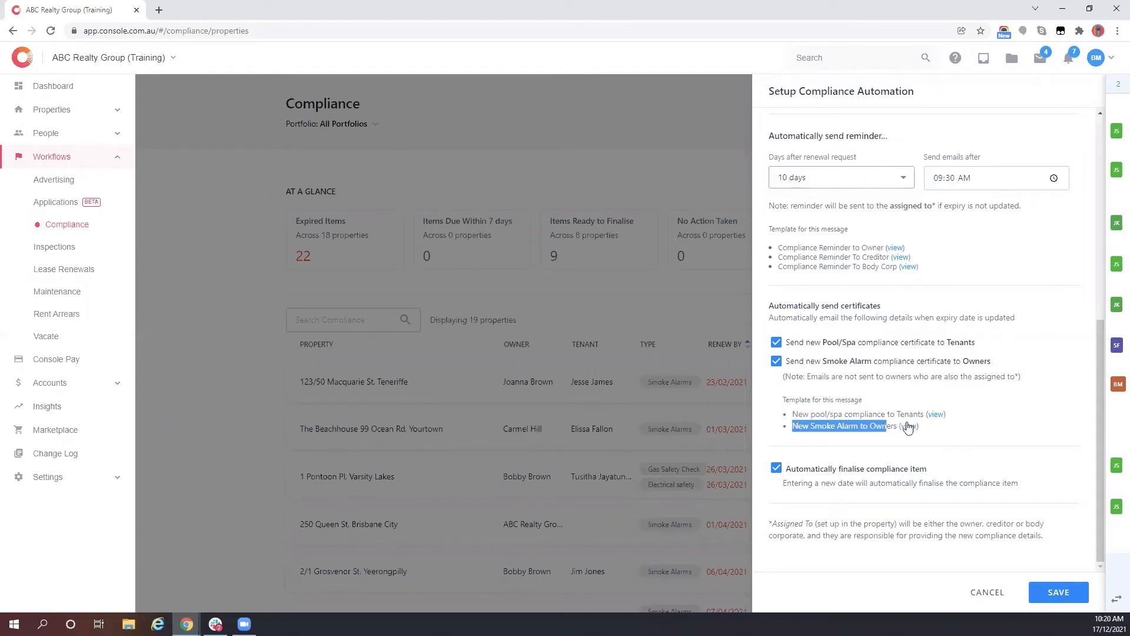
{"action": "left_click", "coordinate": [909, 428]}
{"action": "left_click", "coordinate": [773, 94]}
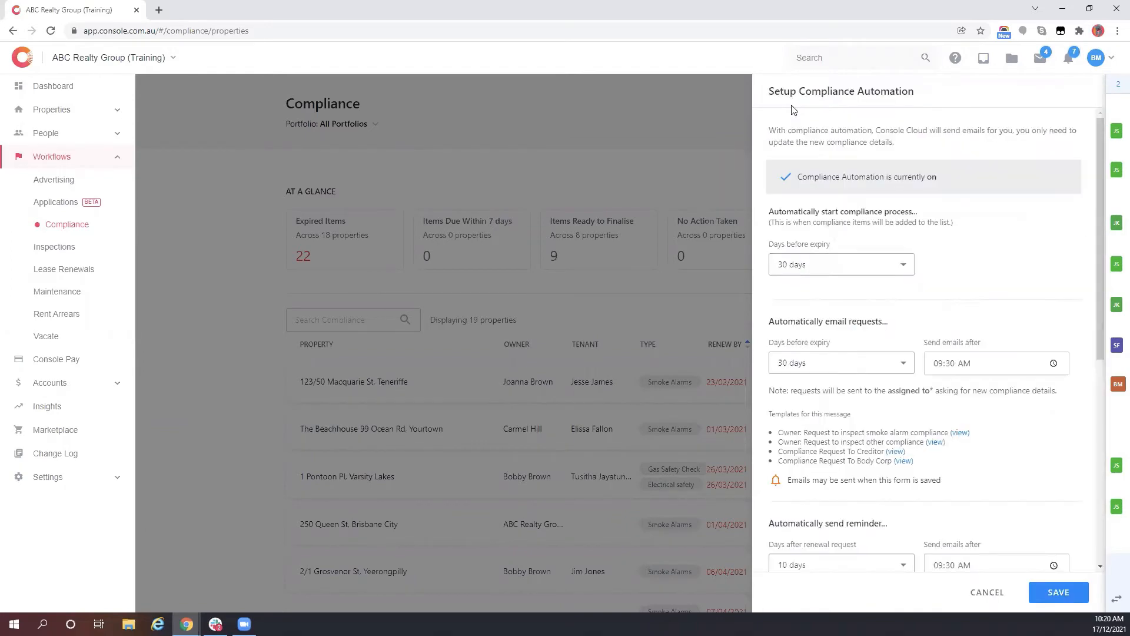
- Save the automation settings and filter the overview to items due within 7 days
{"action": "scroll", "coordinate": [891, 374], "scroll_direction": "down", "scroll_amount": 5}
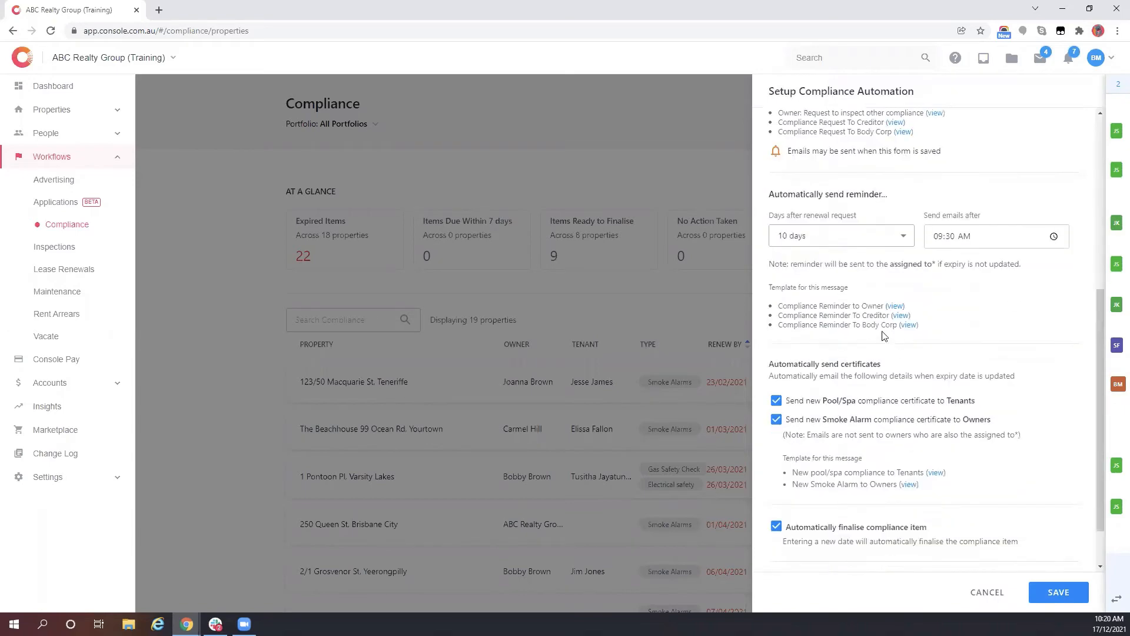
{"action": "scroll", "coordinate": [884, 336], "scroll_direction": "down", "scroll_amount": 1}
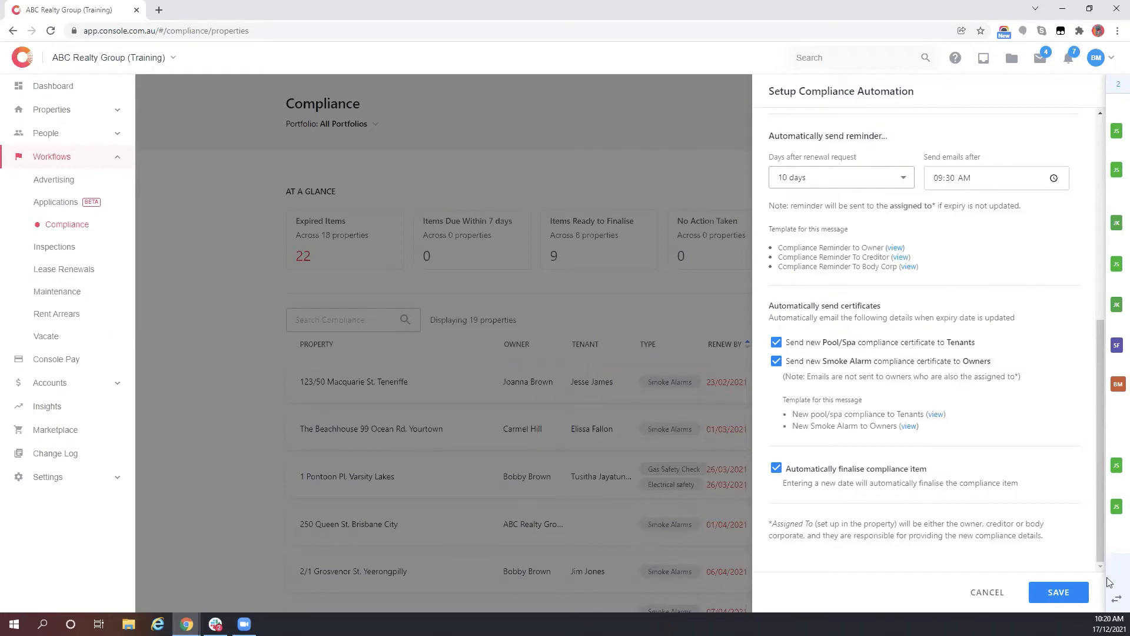
{"action": "left_click", "coordinate": [1059, 592]}
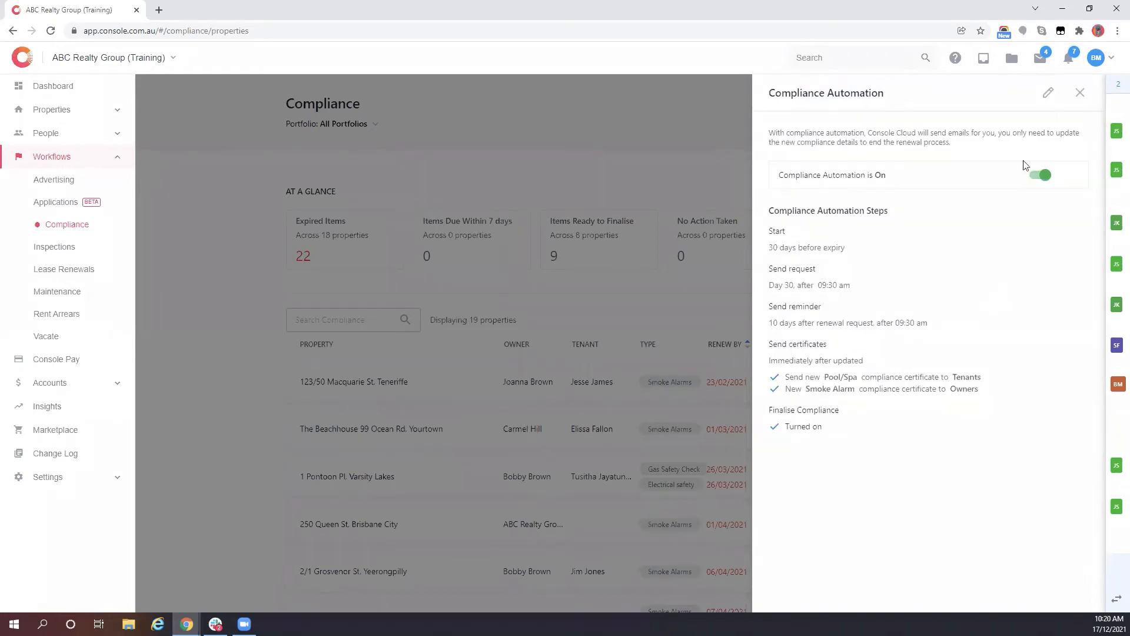
{"action": "left_click", "coordinate": [1080, 92]}
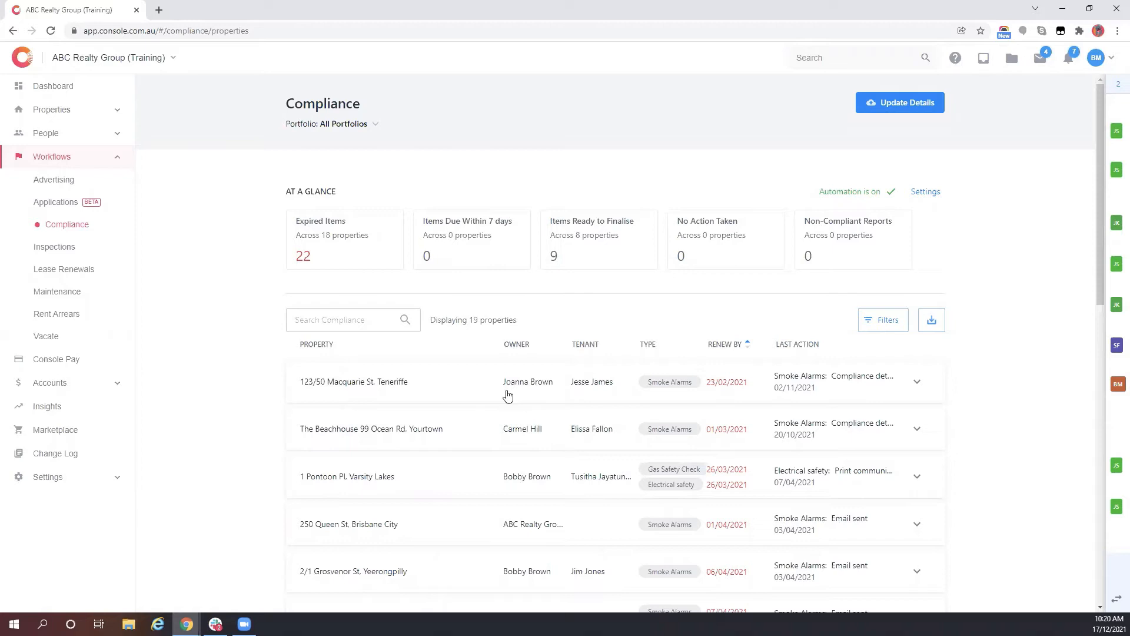
{"action": "left_click", "coordinate": [458, 231]}
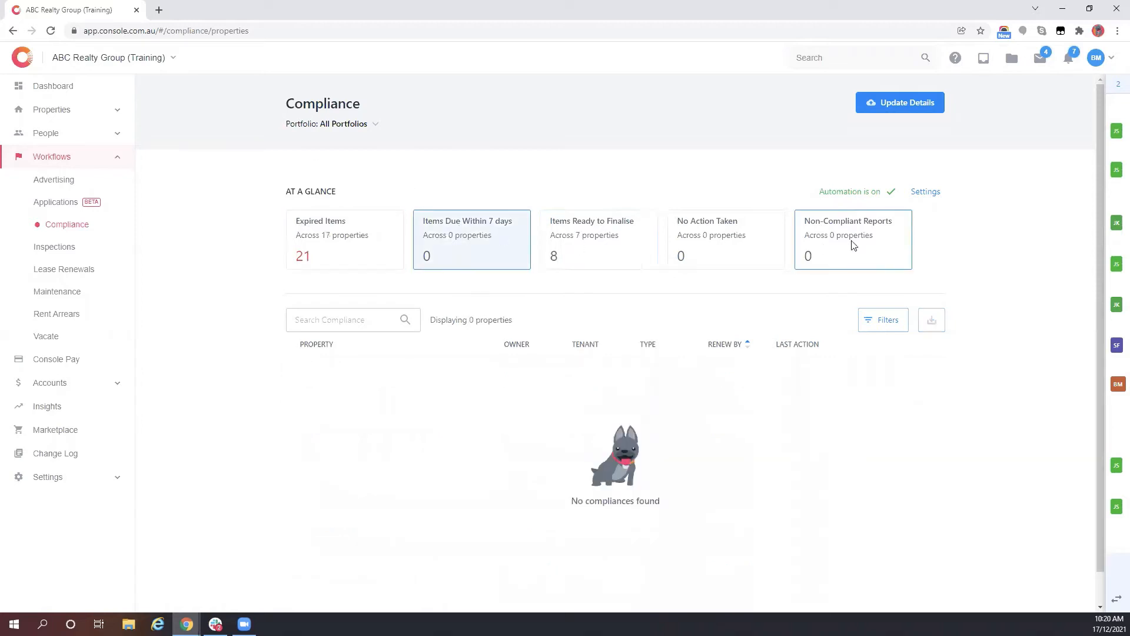
- Show expired compliance items and expand the first property, starting then cancelling Finalise Compliance
{"action": "left_click", "coordinate": [473, 236]}
{"action": "left_click", "coordinate": [472, 236]}
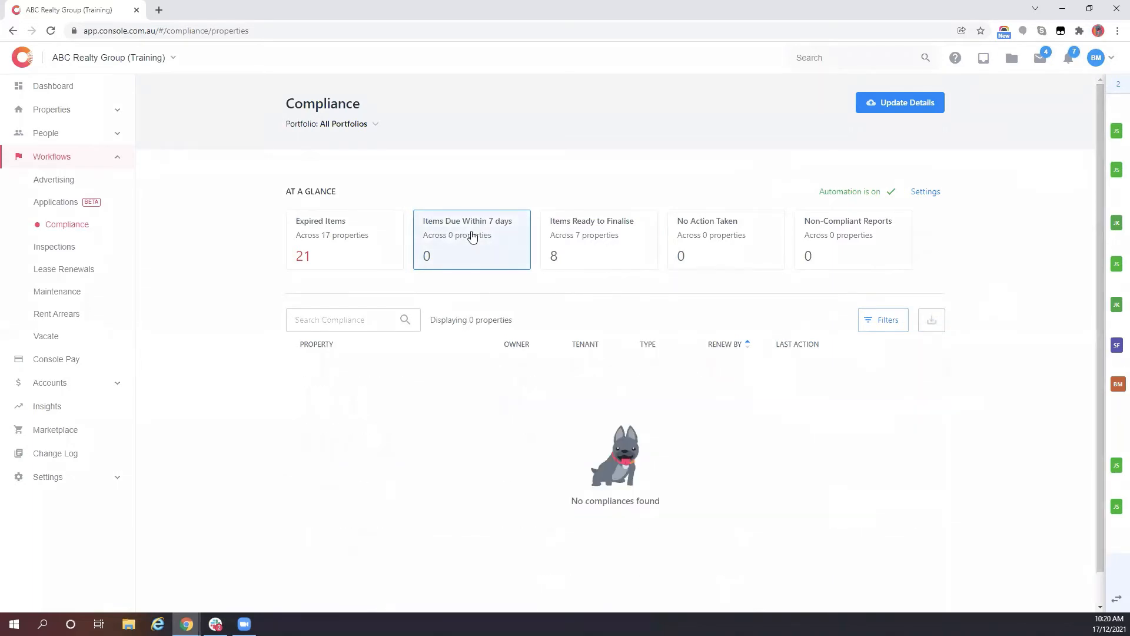
{"action": "left_click", "coordinate": [320, 254]}
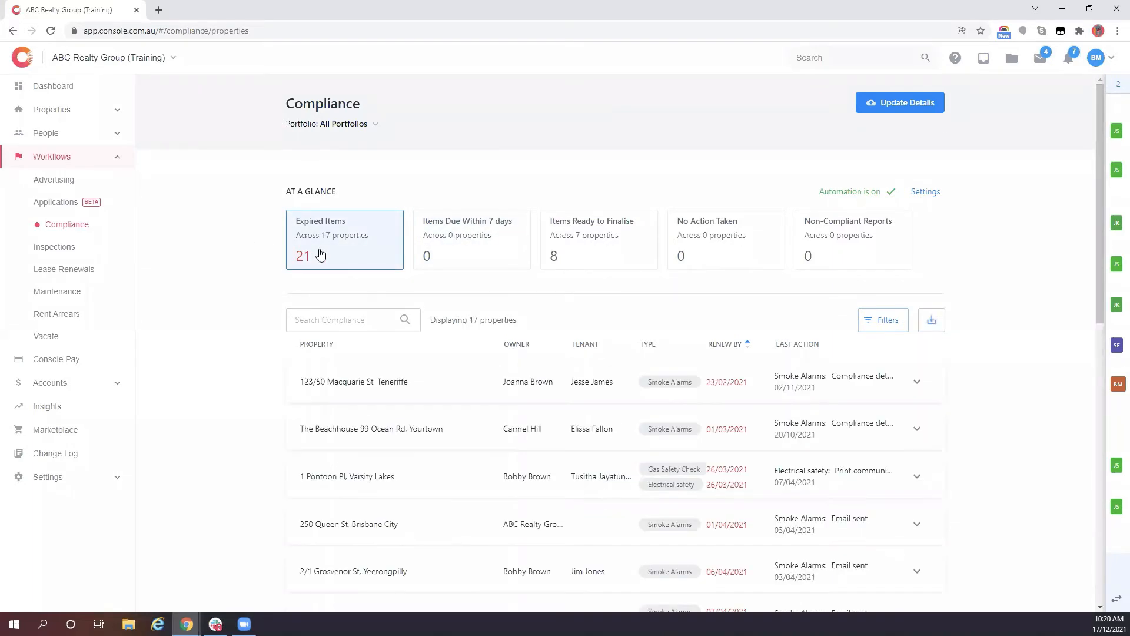
{"action": "left_click", "coordinate": [416, 392]}
{"action": "scroll", "coordinate": [417, 390], "scroll_direction": "down", "scroll_amount": 2}
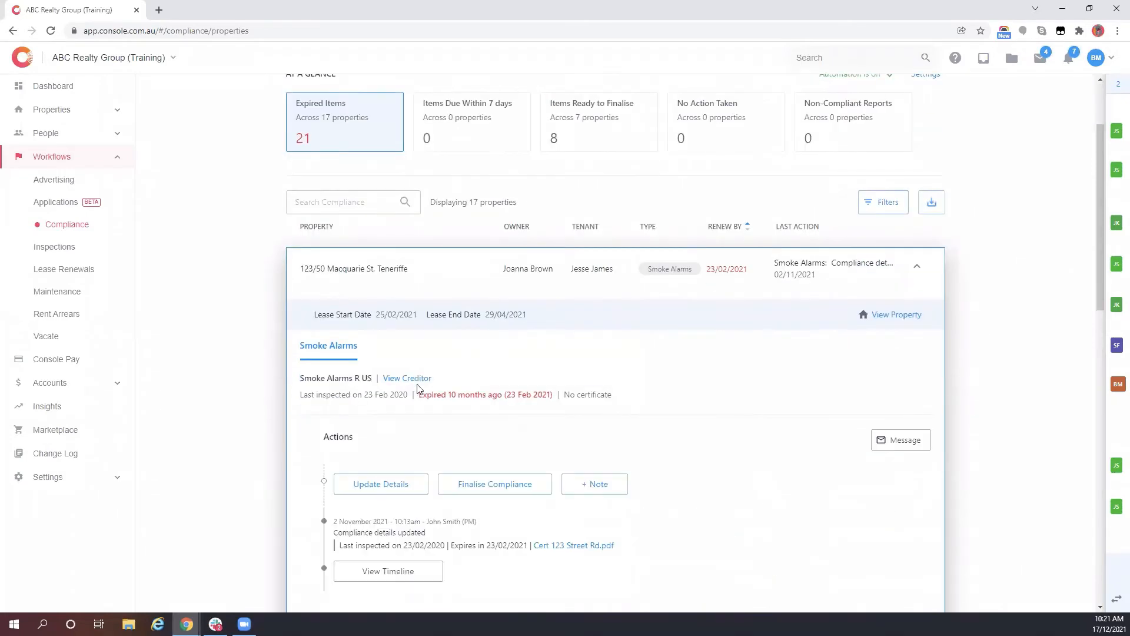
{"action": "scroll", "coordinate": [417, 388], "scroll_direction": "down", "scroll_amount": 2}
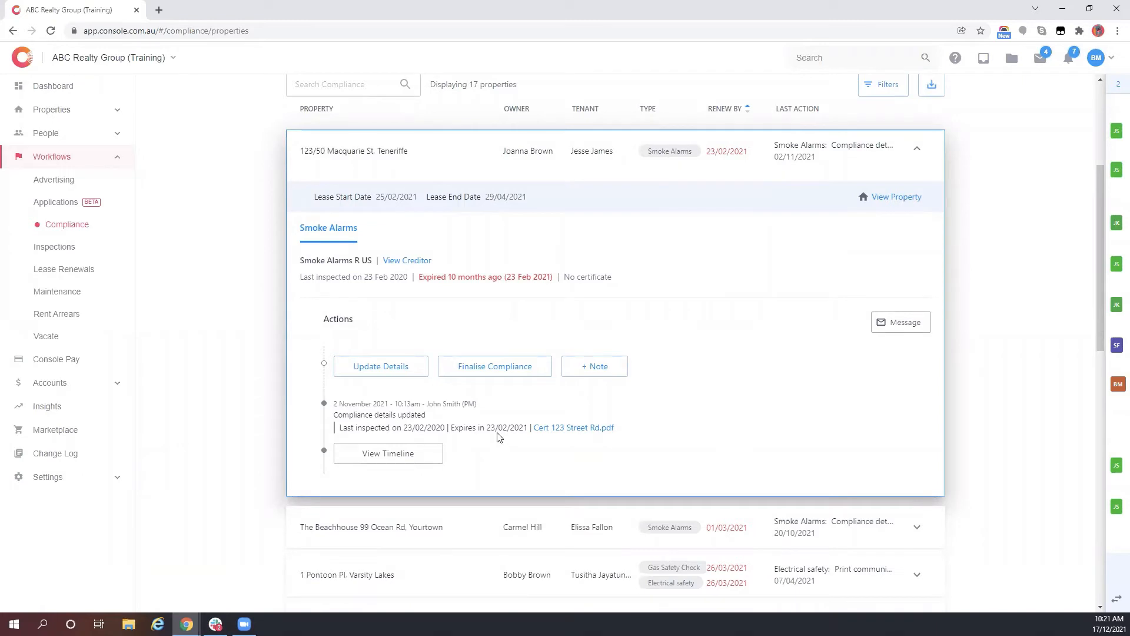
{"action": "left_click", "coordinate": [495, 374]}
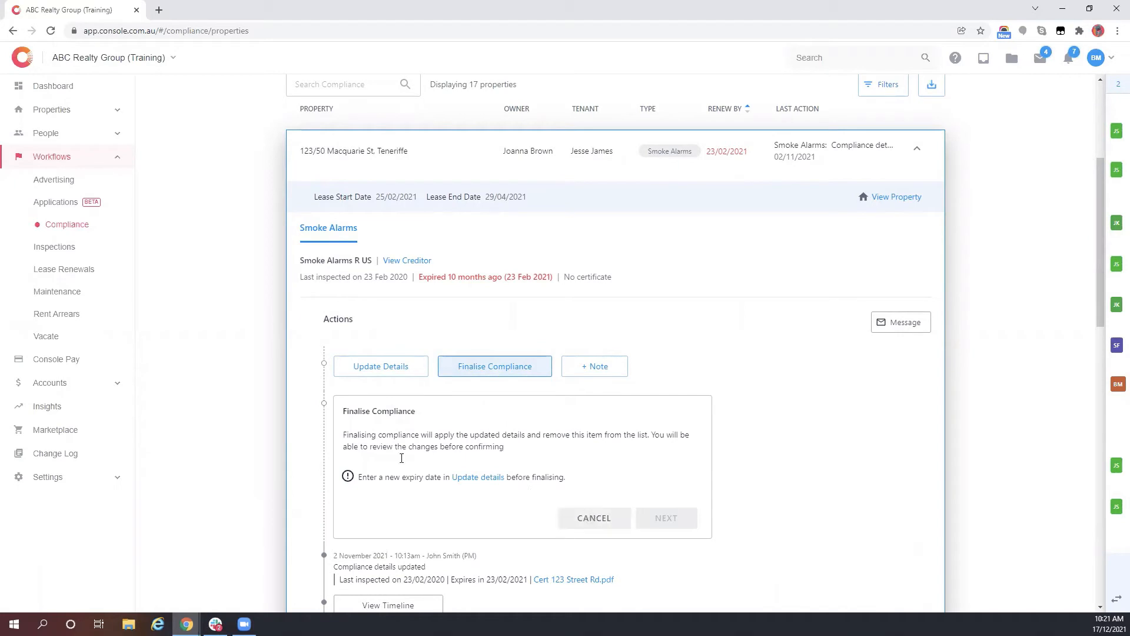
{"action": "left_click", "coordinate": [577, 524]}
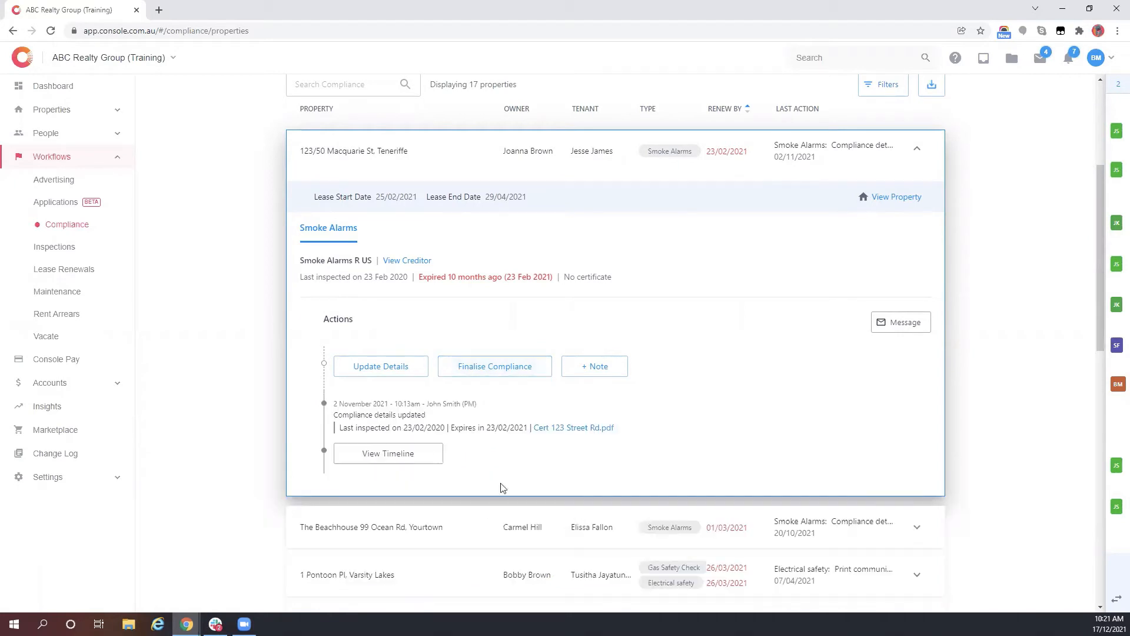
- Collapse that property and expand Beachhouse's expired Smoke Alarms item to start a message
{"action": "left_click", "coordinate": [921, 155]}
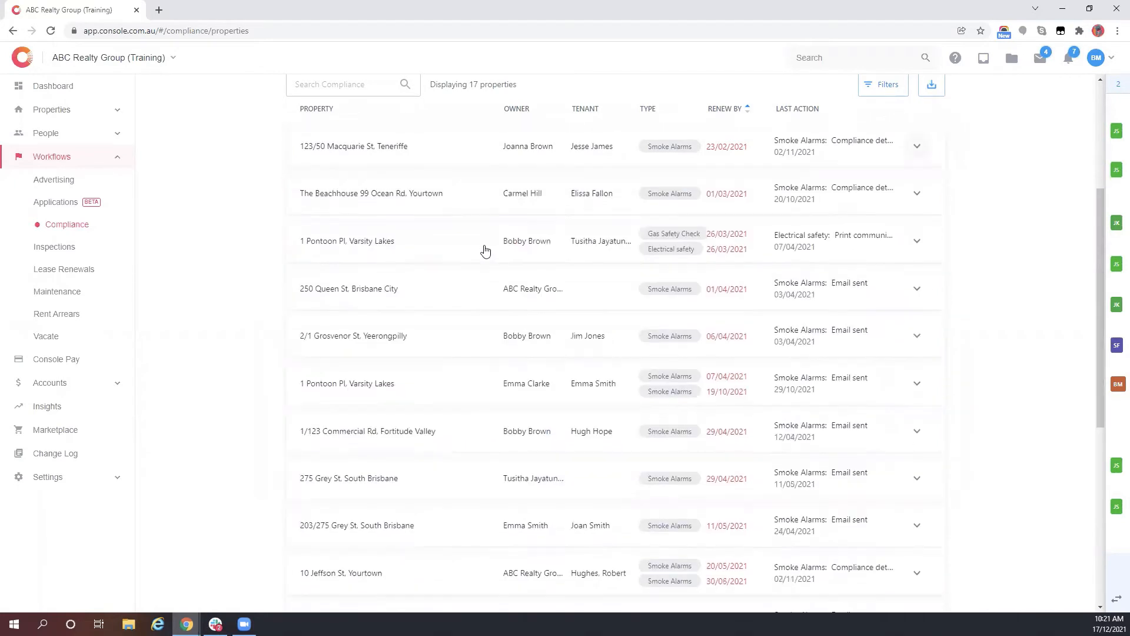
{"action": "scroll", "coordinate": [521, 320], "scroll_direction": "up", "scroll_amount": 3}
{"action": "left_click", "coordinate": [478, 196]}
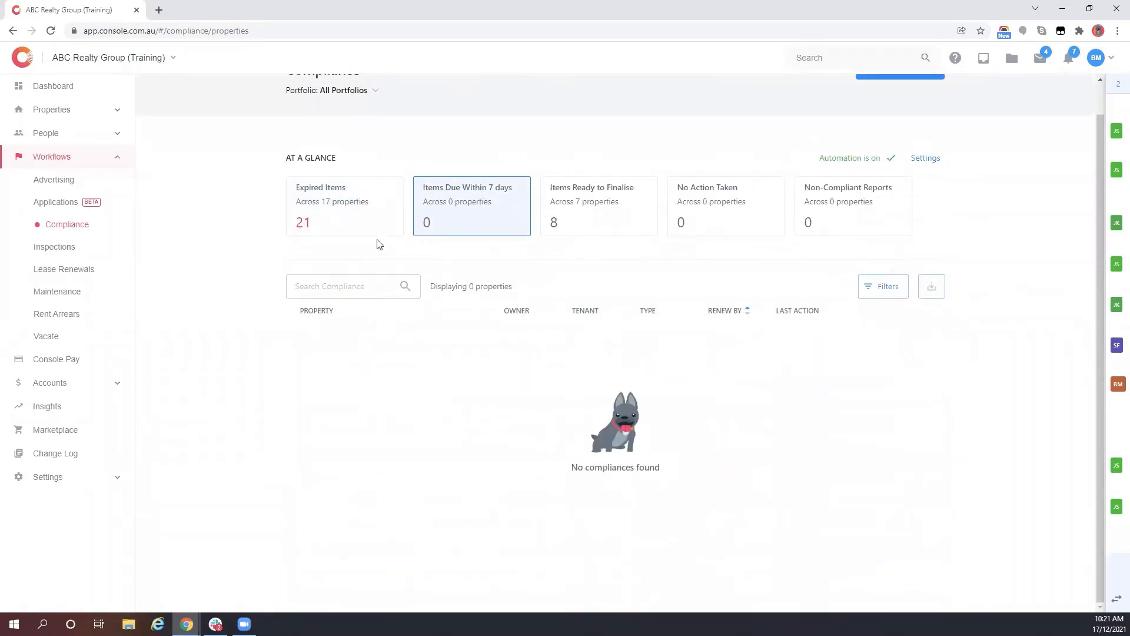
{"action": "left_click", "coordinate": [378, 230]}
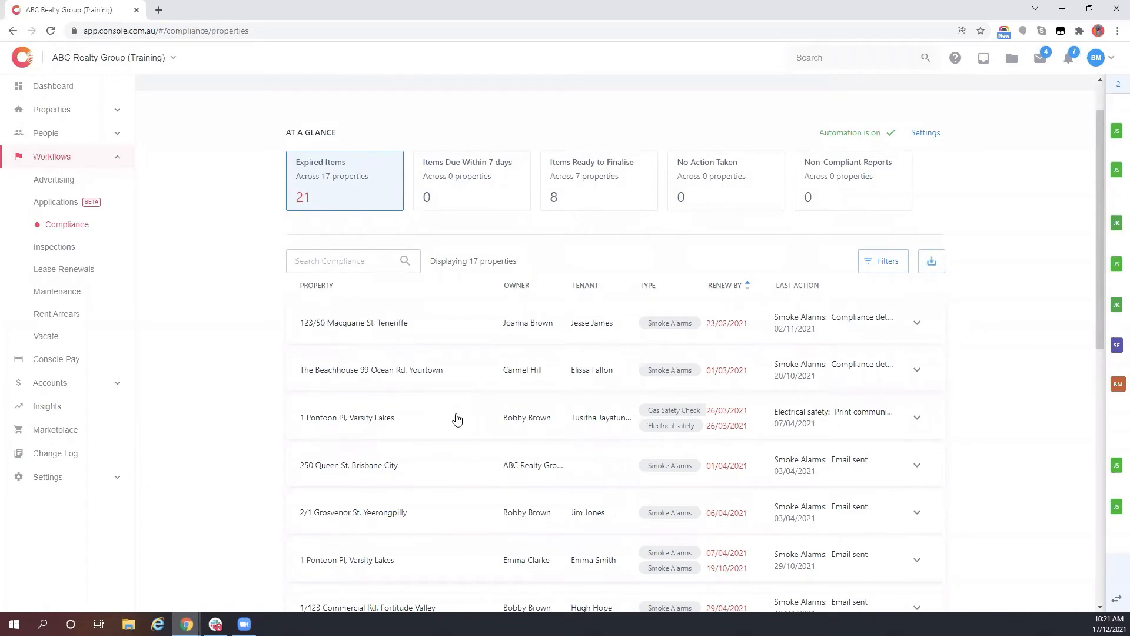
{"action": "left_click", "coordinate": [499, 371]}
{"action": "scroll", "coordinate": [890, 379], "scroll_direction": "down", "scroll_amount": 3}
{"action": "left_click", "coordinate": [890, 377]}
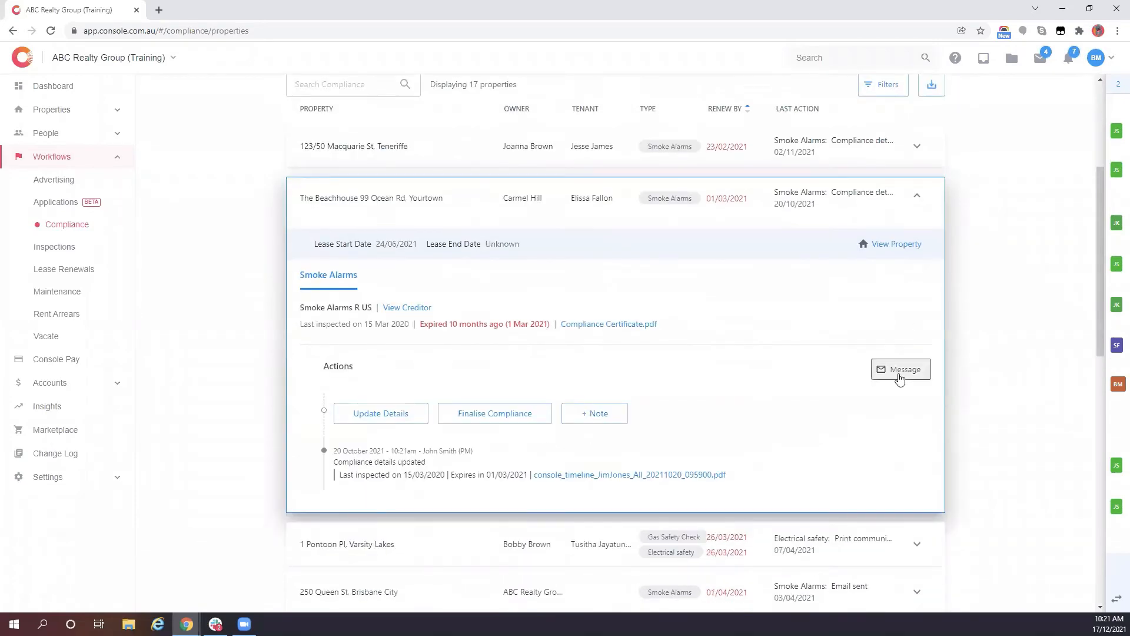
- Draft a message with the 'Compliance: Reminder to return certificate' template, then collapse the Beachhouse row
{"action": "left_click", "coordinate": [1056, 592]}
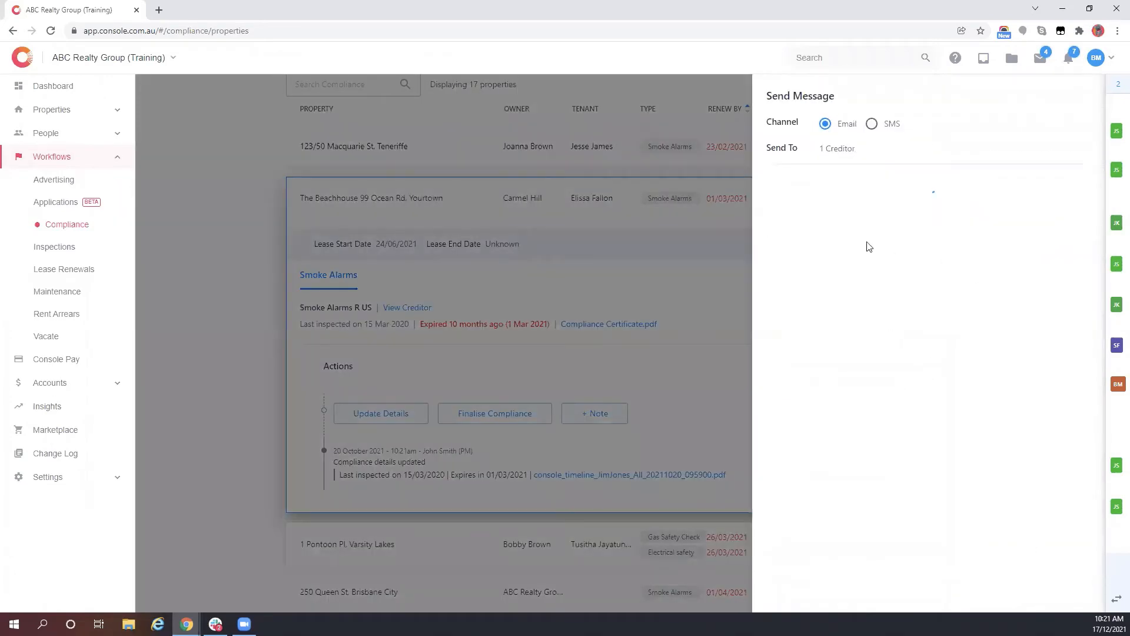
{"action": "left_click", "coordinate": [830, 221]}
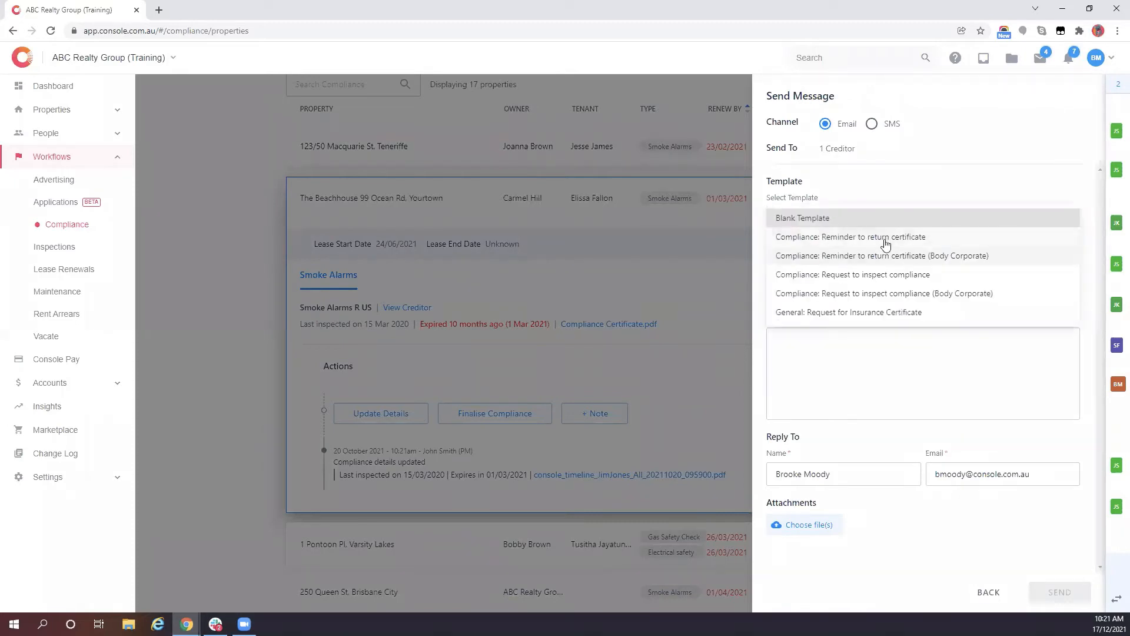
{"action": "left_click", "coordinate": [830, 237]}
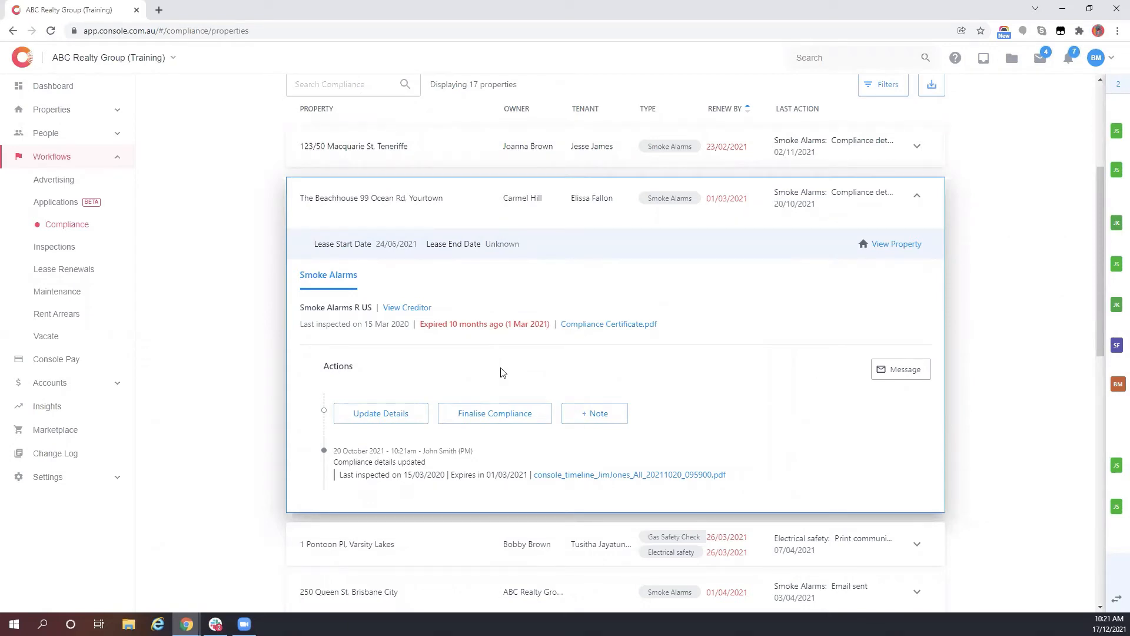
{"action": "left_click", "coordinate": [917, 195]}
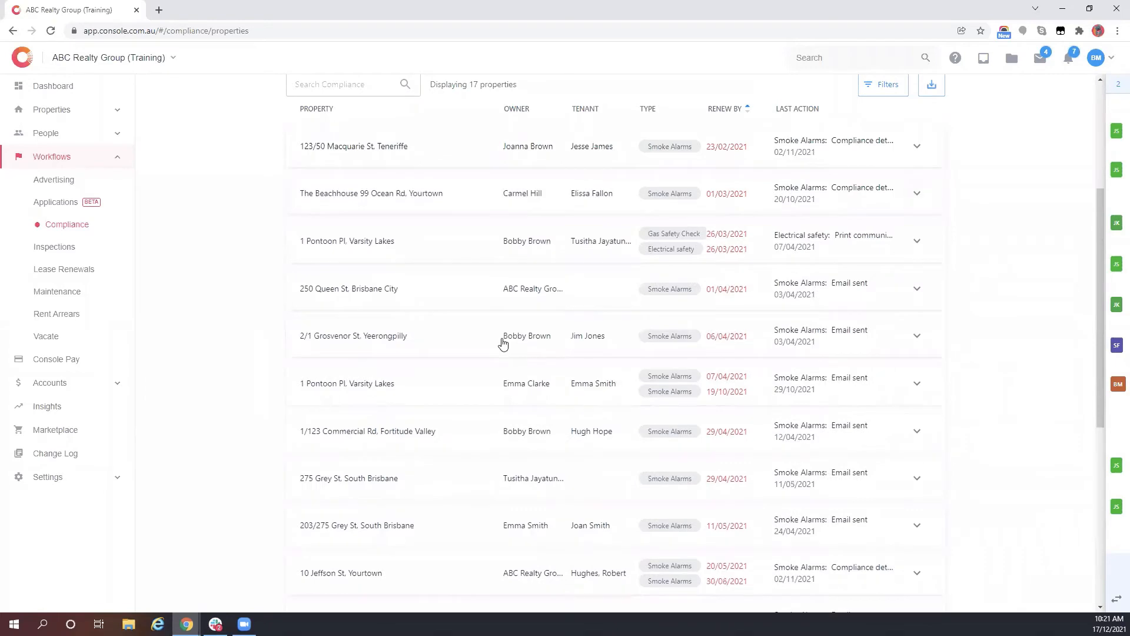
{"action": "scroll", "coordinate": [504, 344], "scroll_direction": "up", "scroll_amount": 4}
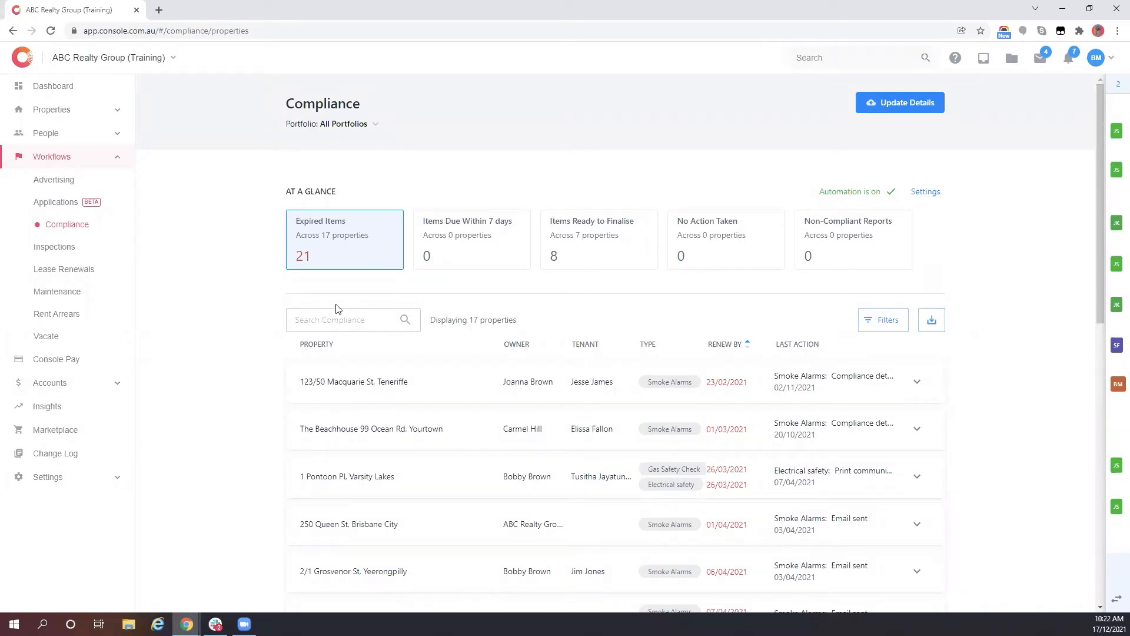
- Open Lease Renewals, compare the Periodic and 90-day expiry filters, and settle on the fixed-term leases
{"action": "left_click", "coordinate": [59, 275]}
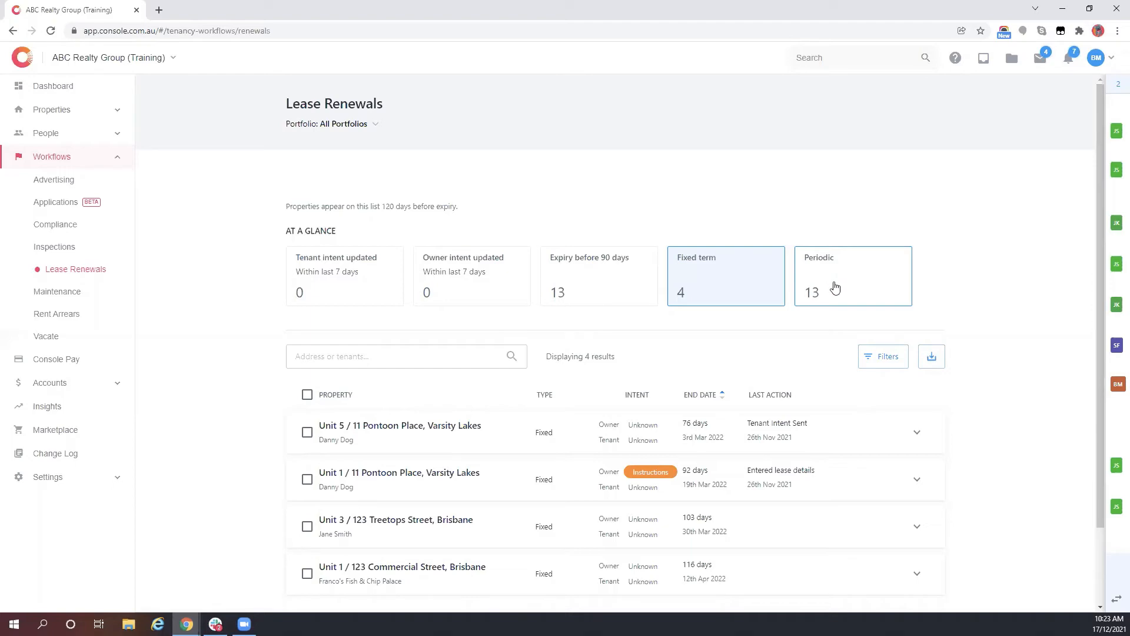
{"action": "left_click", "coordinate": [836, 286]}
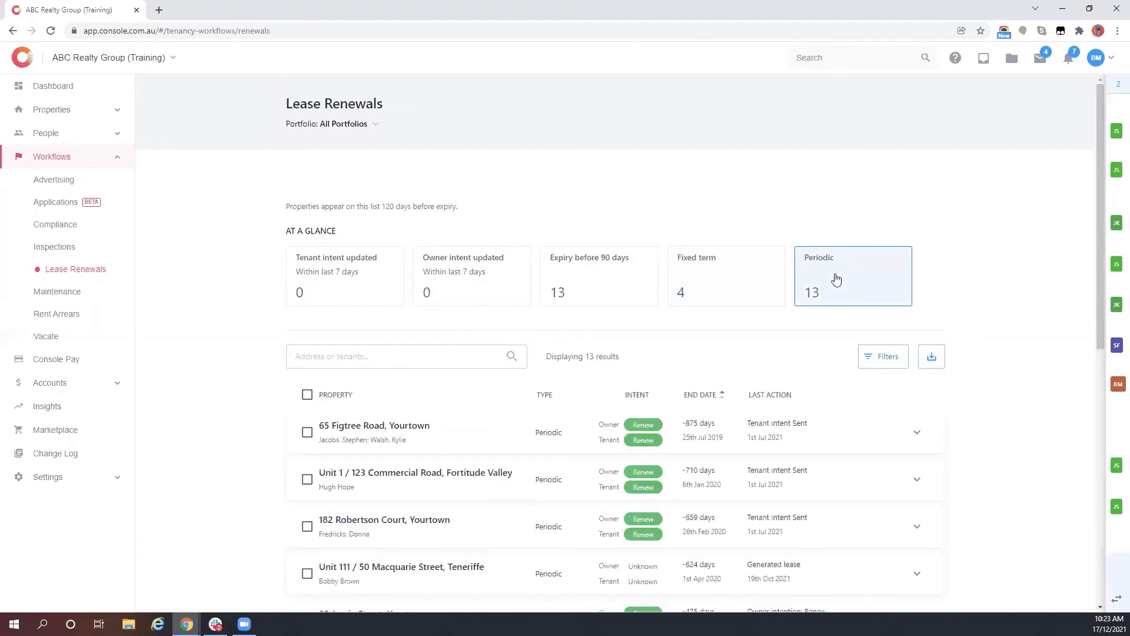
{"action": "scroll", "coordinate": [438, 259], "scroll_direction": "down", "scroll_amount": 4}
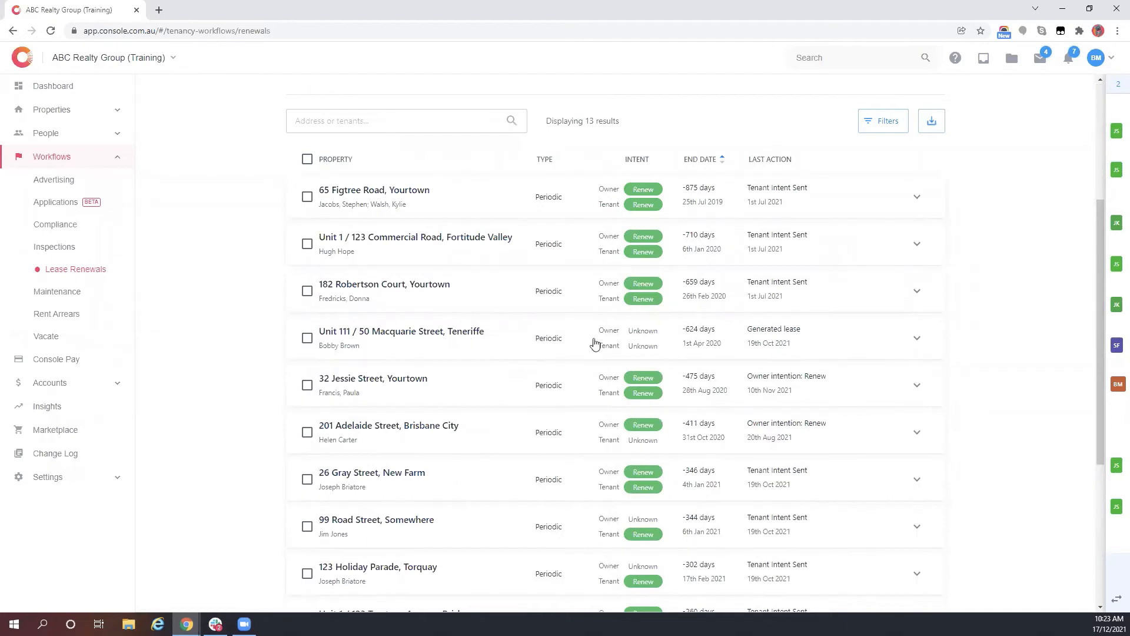
{"action": "scroll", "coordinate": [528, 302], "scroll_direction": "up", "scroll_amount": 3}
{"action": "left_click", "coordinate": [717, 216]}
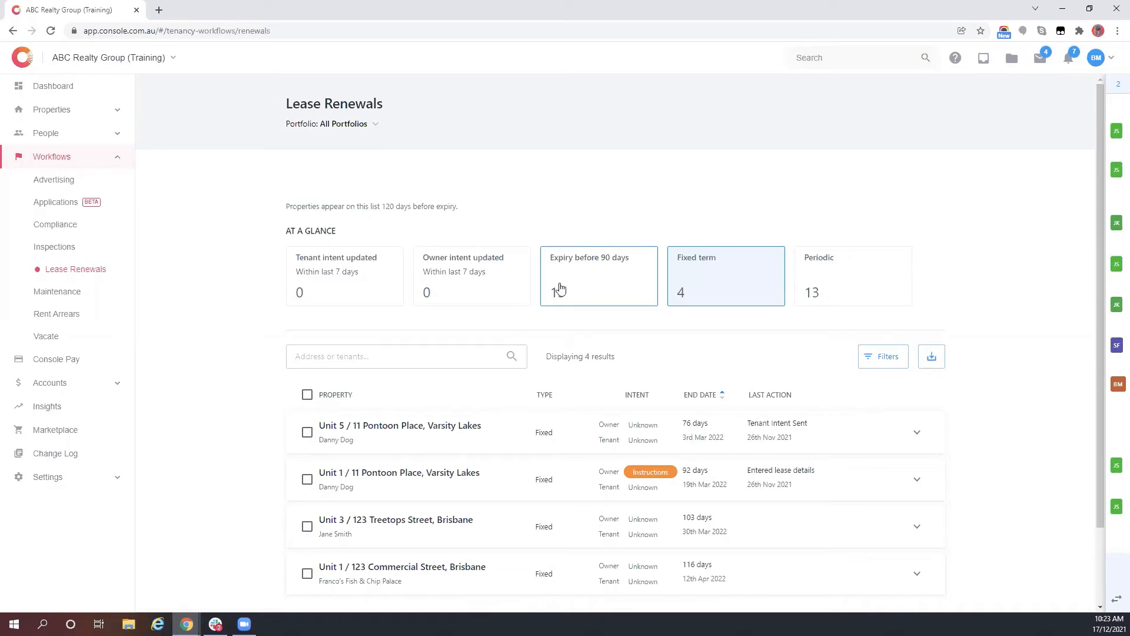
{"action": "left_click_drag", "start_coordinate": [370, 206], "coordinate": [484, 222]}
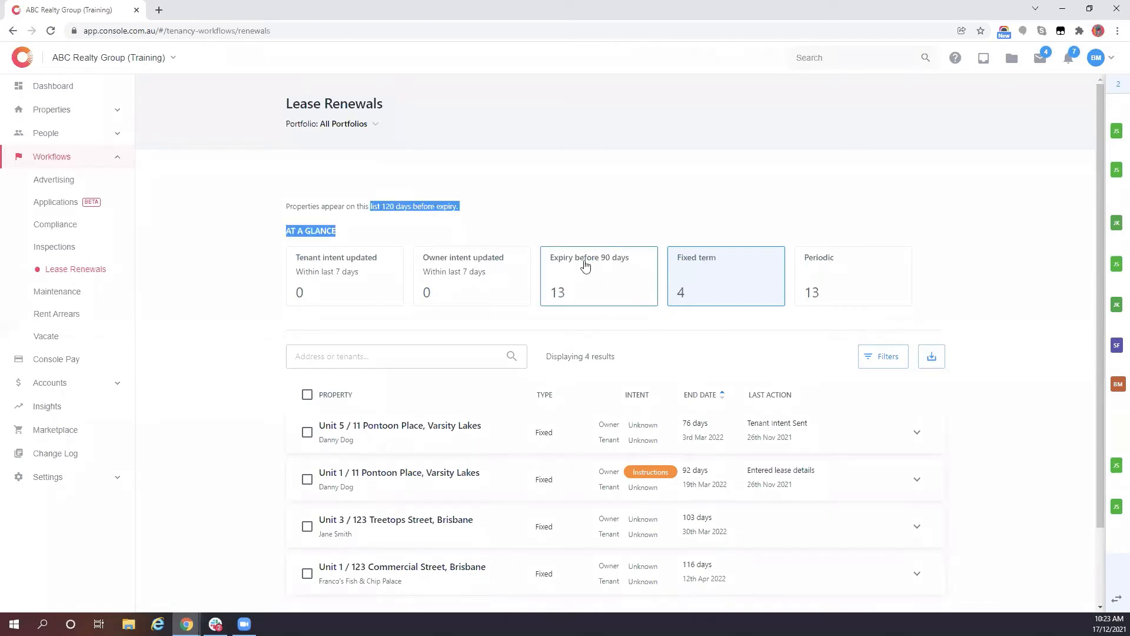
{"action": "left_click", "coordinate": [609, 260]}
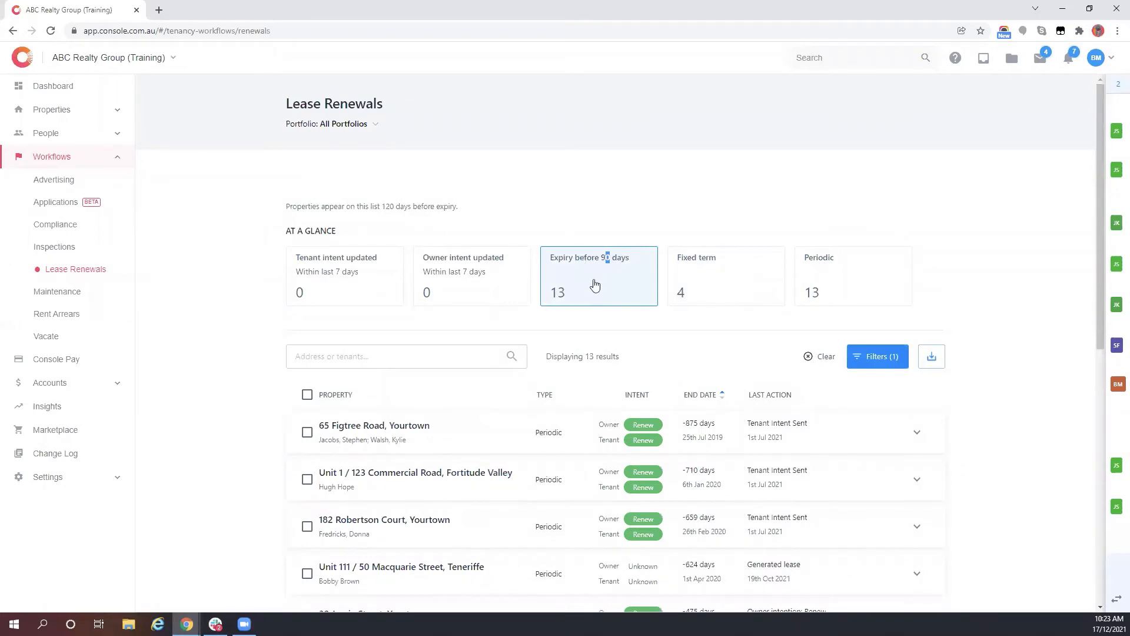
{"action": "left_click", "coordinate": [724, 288]}
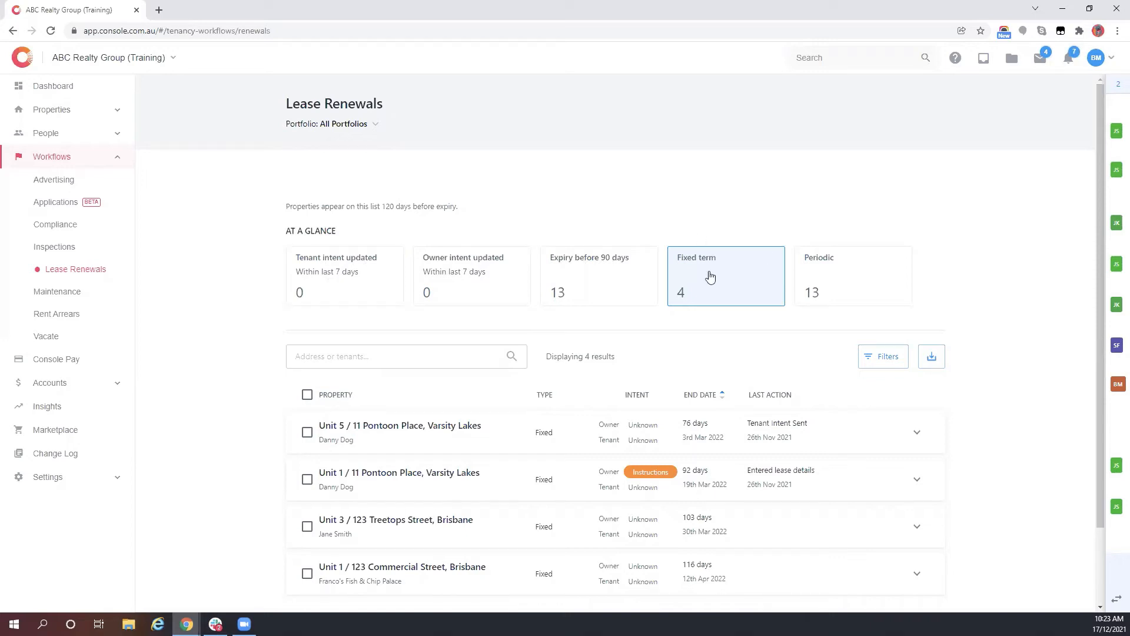
{"action": "scroll", "coordinate": [710, 330], "scroll_direction": "down", "scroll_amount": 2}
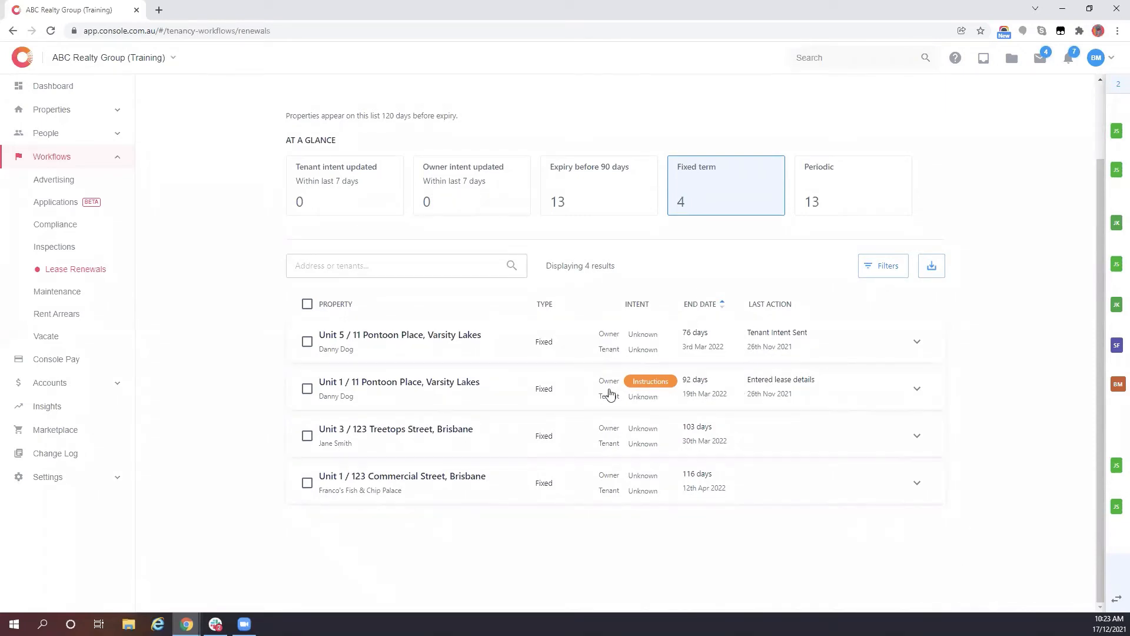
{"action": "left_click", "coordinate": [779, 352]}
{"action": "scroll", "coordinate": [518, 410], "scroll_direction": "down", "scroll_amount": 2}
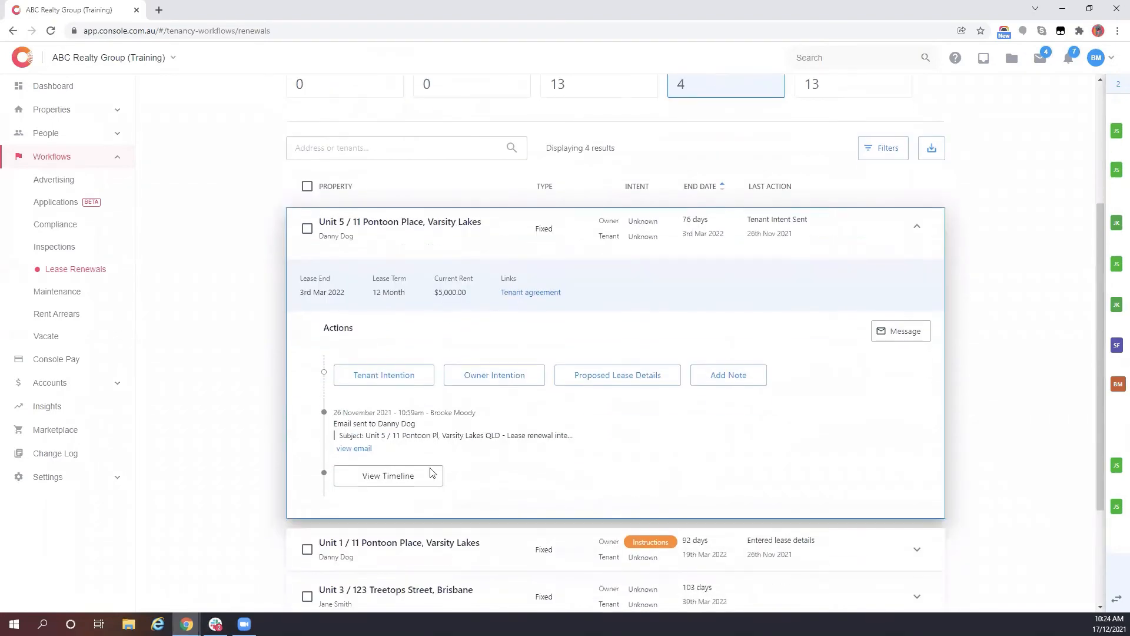
{"action": "left_click", "coordinate": [418, 474]}
{"action": "scroll", "coordinate": [400, 441], "scroll_direction": "down", "scroll_amount": 3}
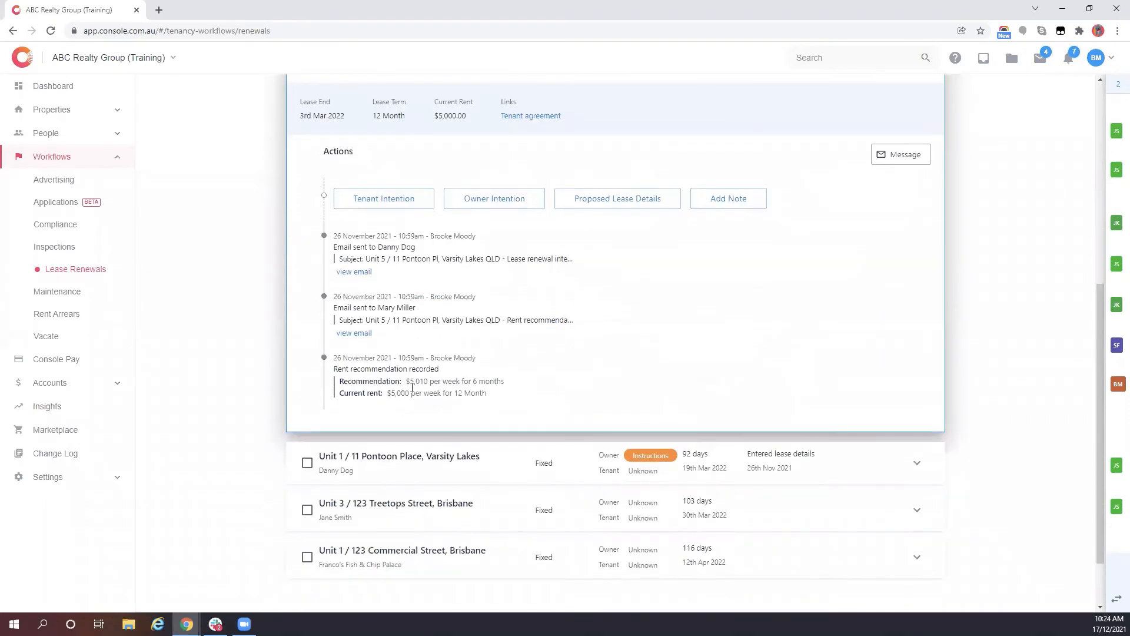
{"action": "scroll", "coordinate": [414, 258], "scroll_direction": "up", "scroll_amount": 2}
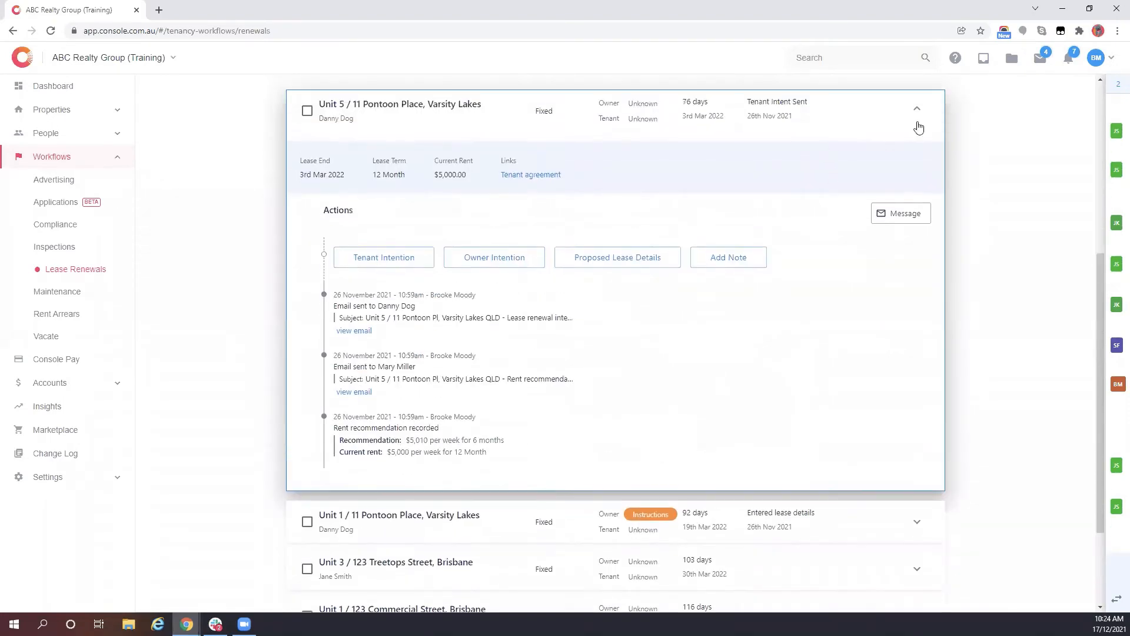
{"action": "left_click", "coordinate": [886, 126]}
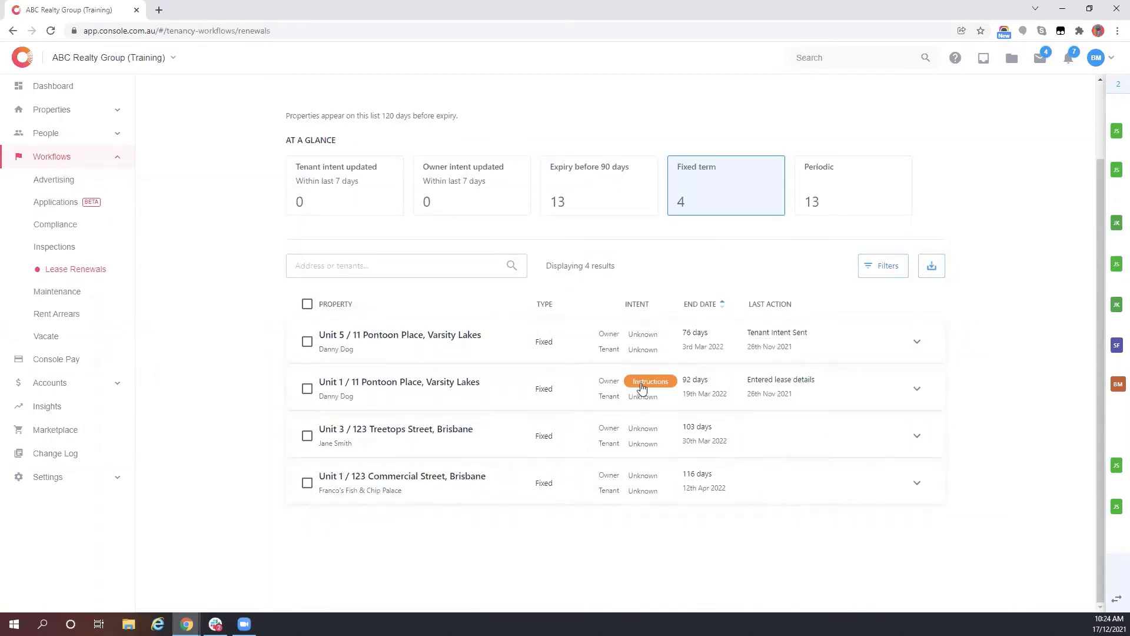
{"action": "left_click", "coordinate": [642, 387]}
{"action": "scroll", "coordinate": [463, 483], "scroll_direction": "down", "scroll_amount": 2}
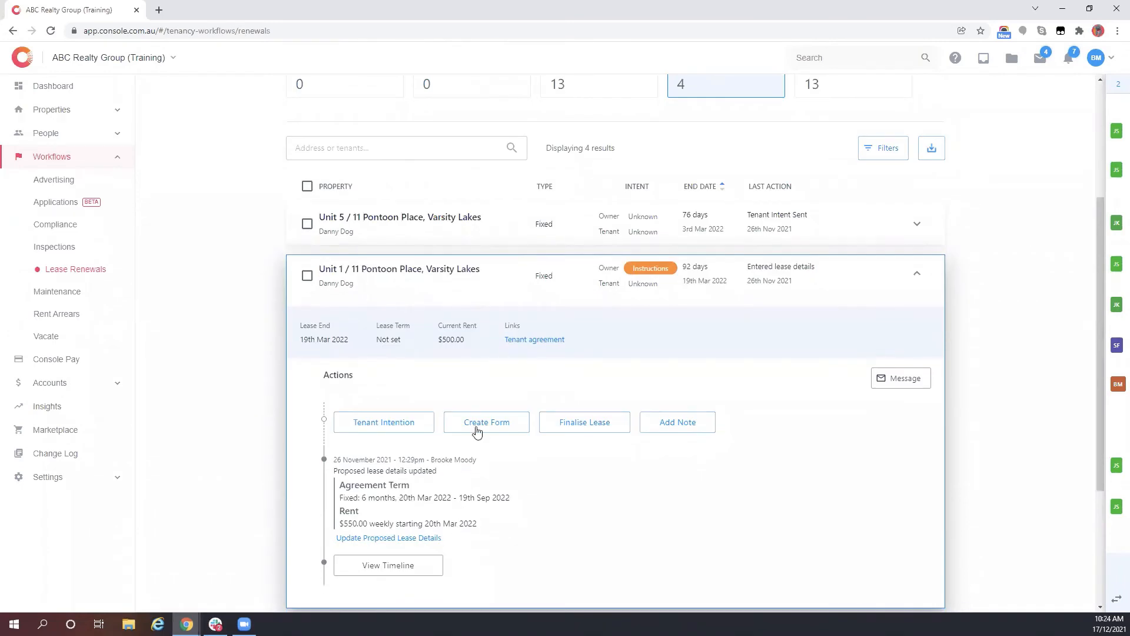
{"action": "left_click", "coordinate": [917, 274]}
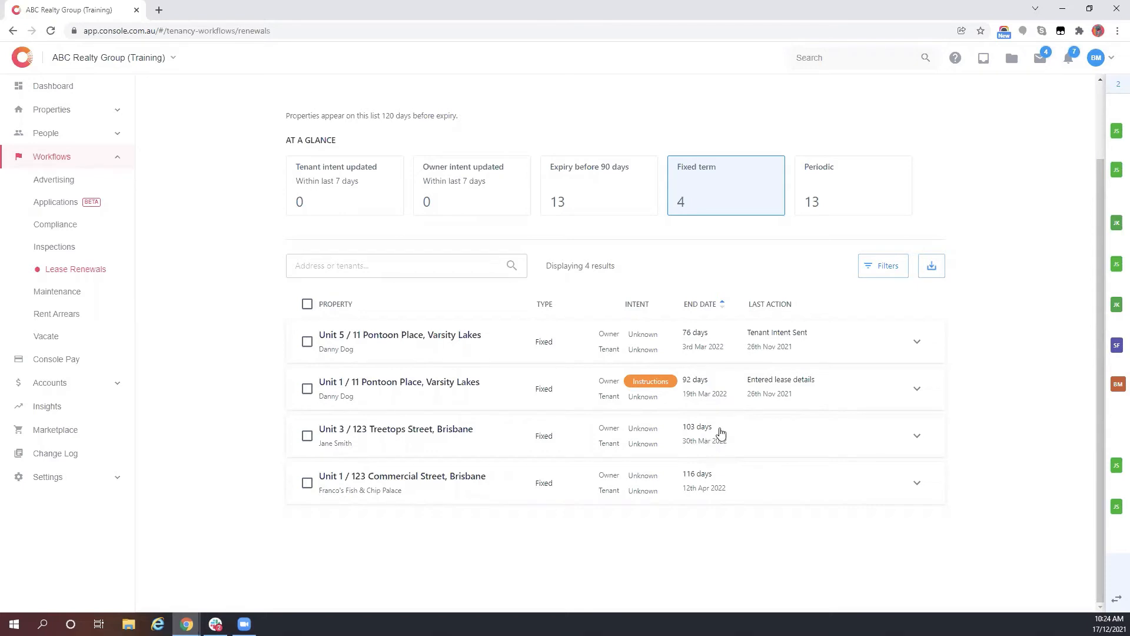
{"action": "left_click", "coordinate": [679, 436]}
{"action": "scroll", "coordinate": [576, 422], "scroll_direction": "down", "scroll_amount": 2}
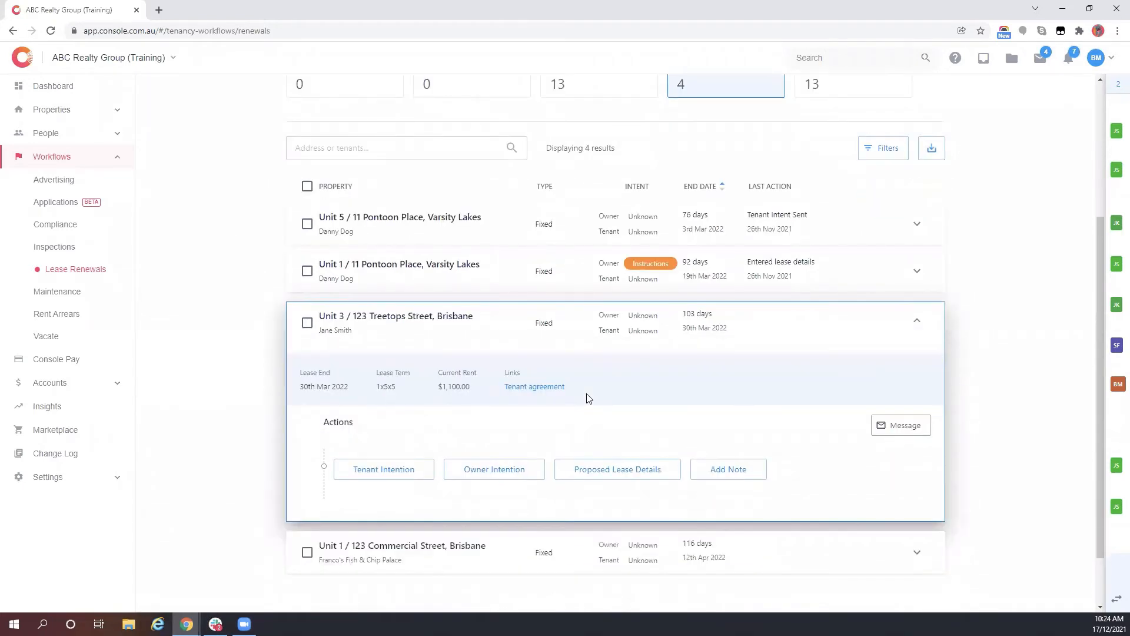
- Start a Tenant Intention for Unit 3, choosing to email the tenant rather than recording known intent
{"action": "left_click", "coordinate": [380, 479]}
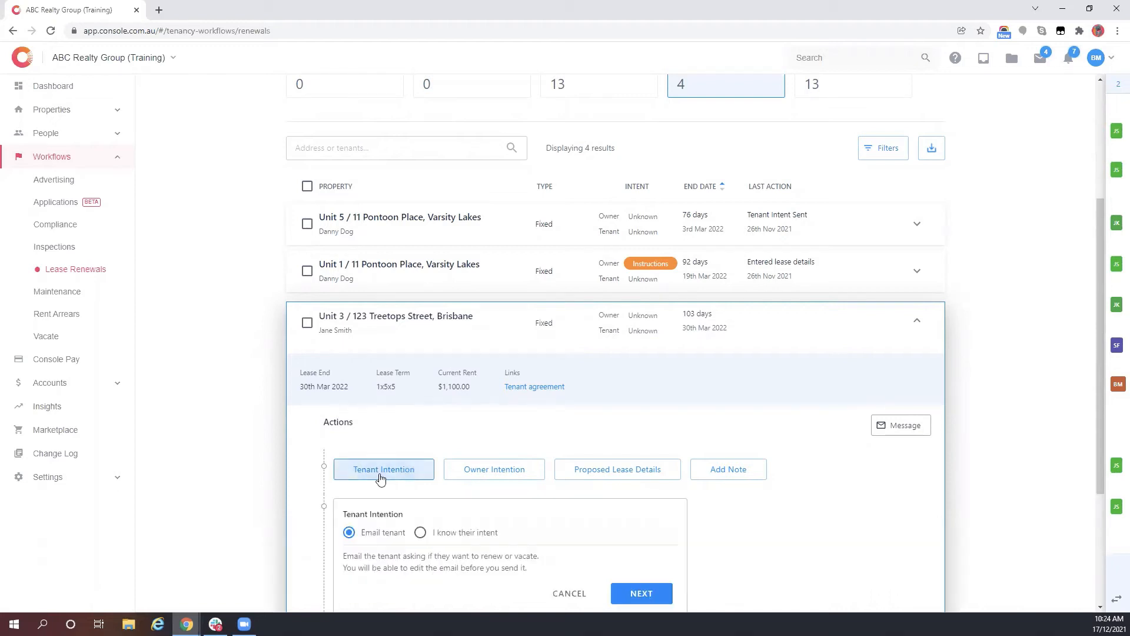
{"action": "scroll", "coordinate": [391, 472], "scroll_direction": "down", "scroll_amount": 3}
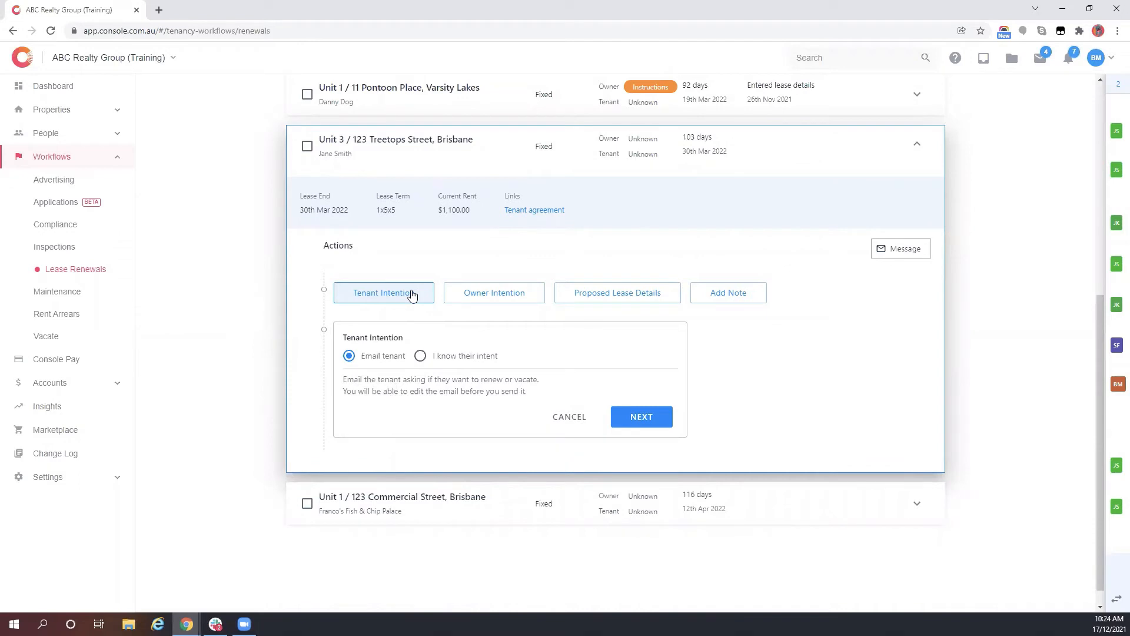
{"action": "left_click", "coordinate": [421, 356]}
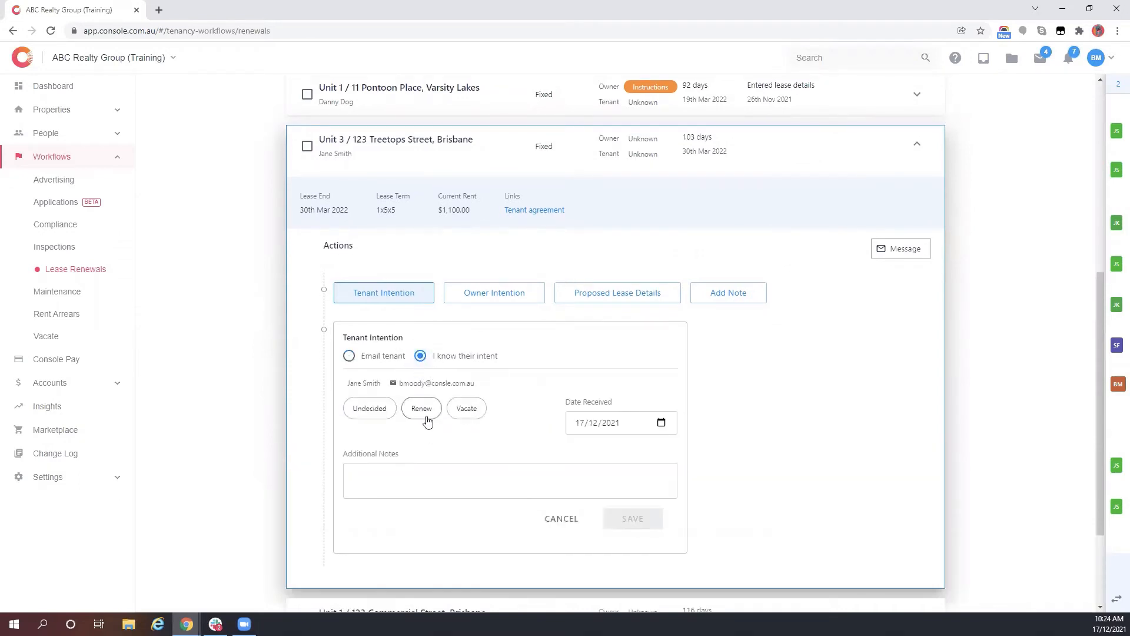
{"action": "left_click", "coordinate": [349, 357]}
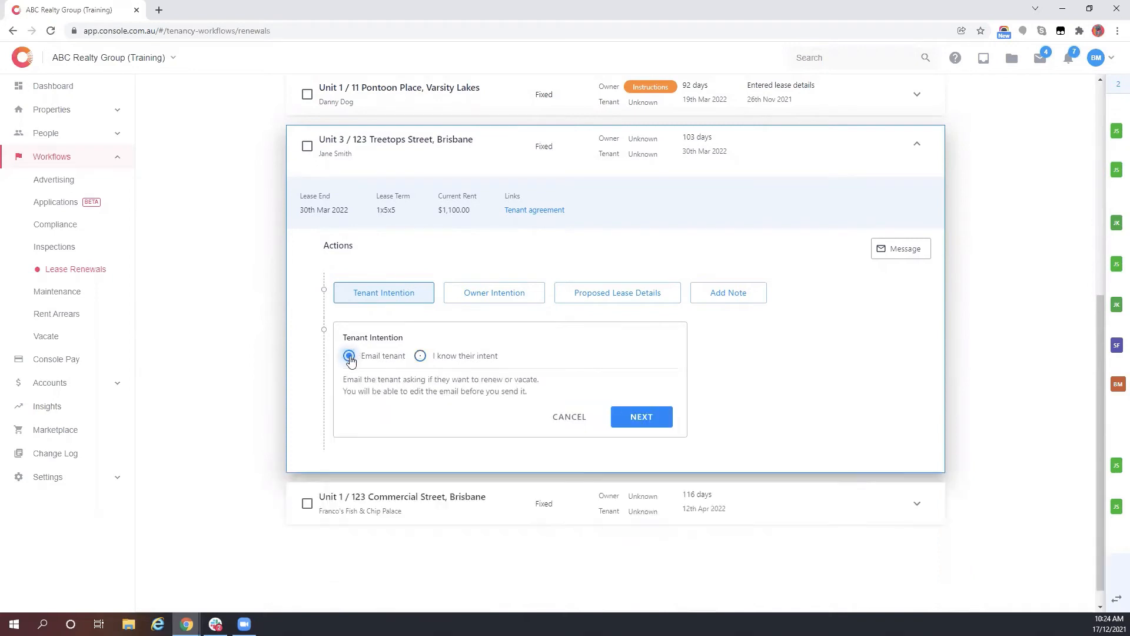
{"action": "left_click", "coordinate": [654, 423]}
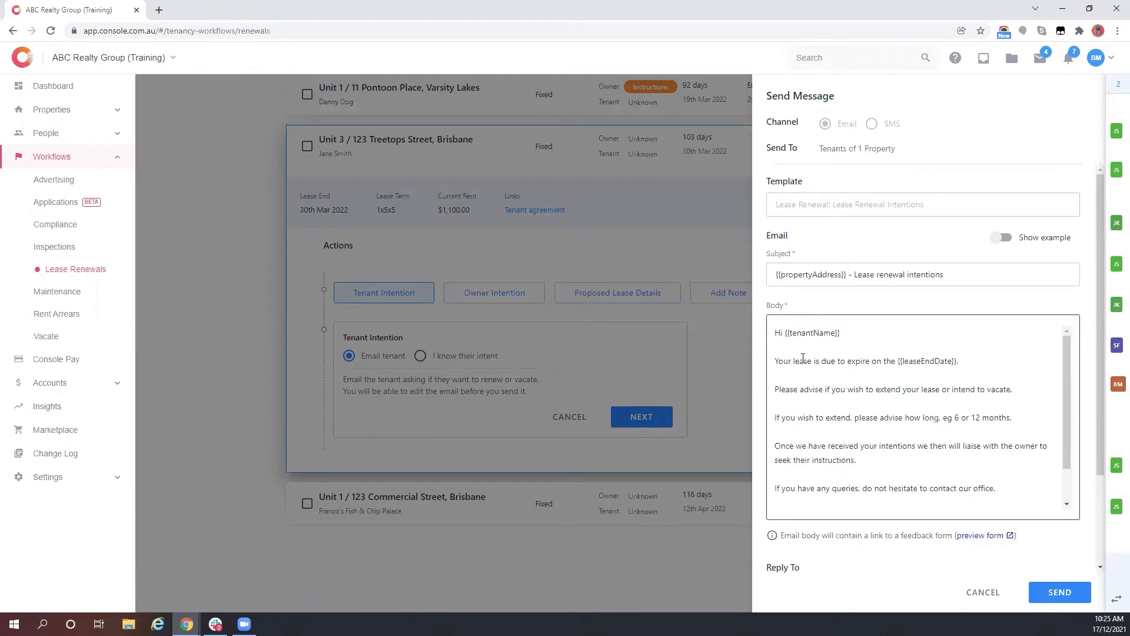
- Read through the renewal-intentions email and preview the linked Renew Tenancy? feedback form
{"action": "left_click_drag", "start_coordinate": [797, 417], "coordinate": [1013, 419]}
{"action": "left_click", "coordinate": [878, 409]}
{"action": "scroll", "coordinate": [877, 416], "scroll_direction": "down", "scroll_amount": 2}
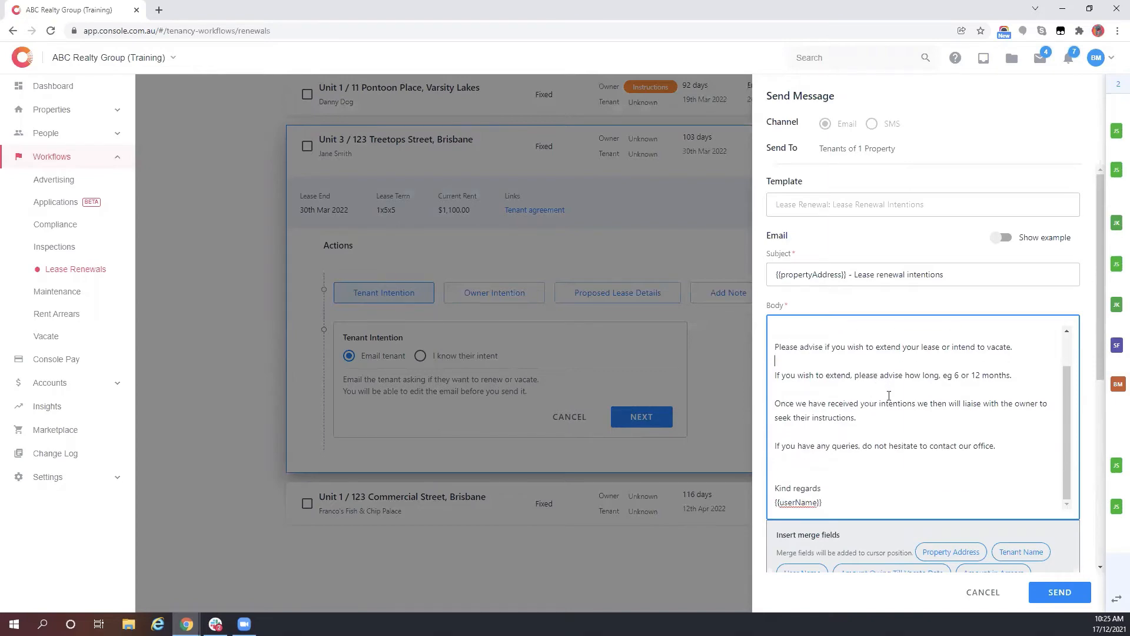
{"action": "scroll", "coordinate": [890, 395], "scroll_direction": "down", "scroll_amount": 6}
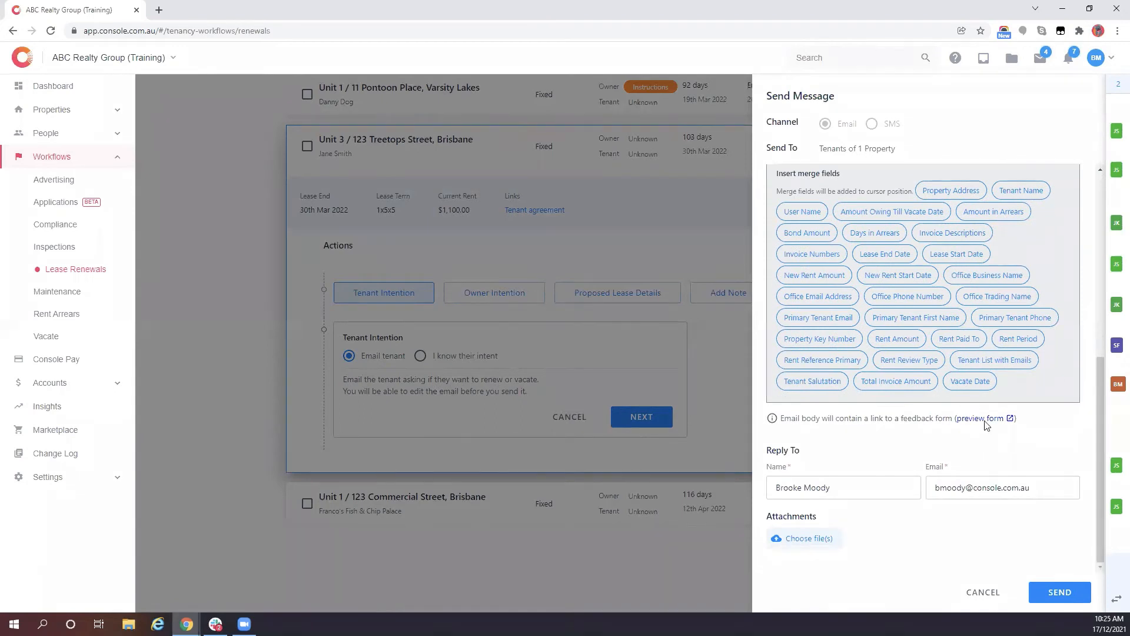
{"action": "left_click", "coordinate": [984, 419]}
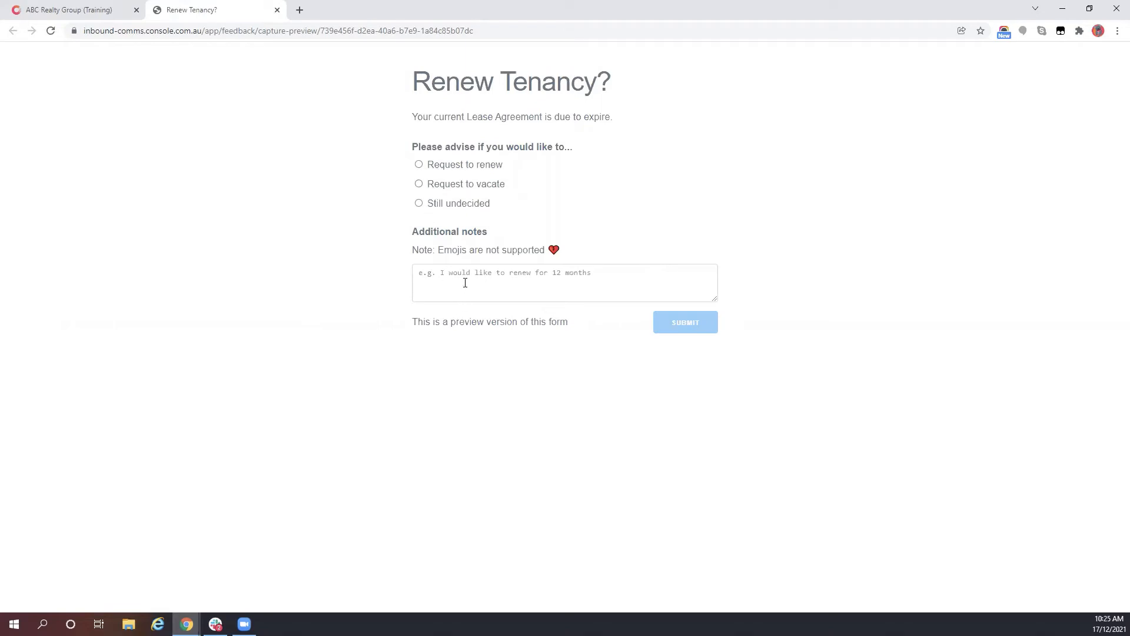
- Close the form preview and send the renewal intentions email to the Unit 3 tenant
{"action": "left_click", "coordinate": [276, 10]}
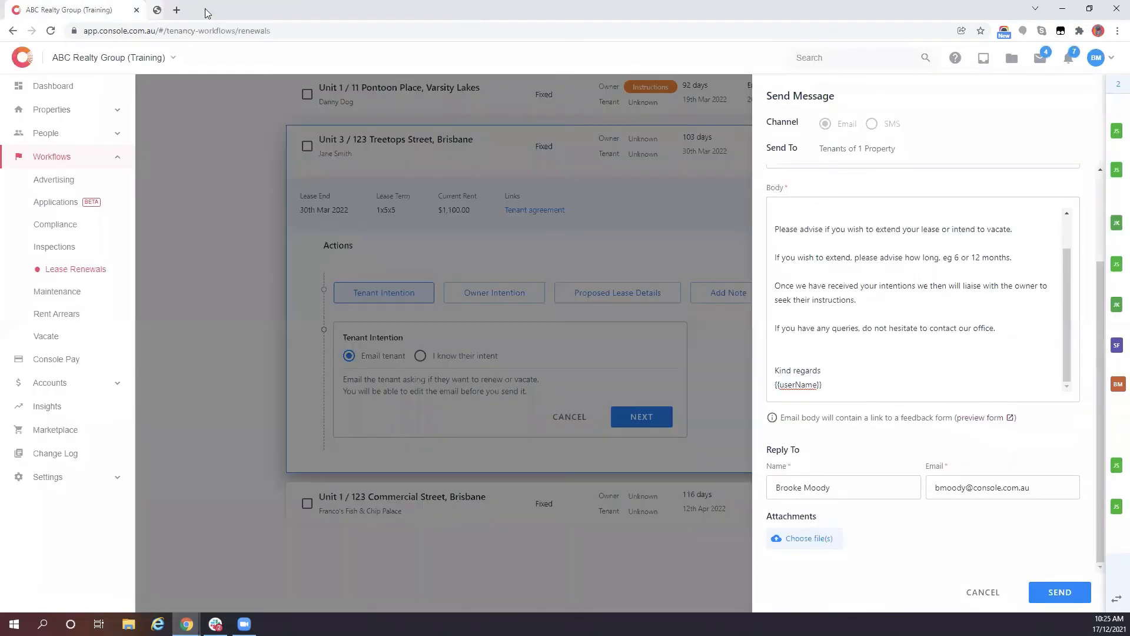
{"action": "left_click", "coordinate": [1063, 593]}
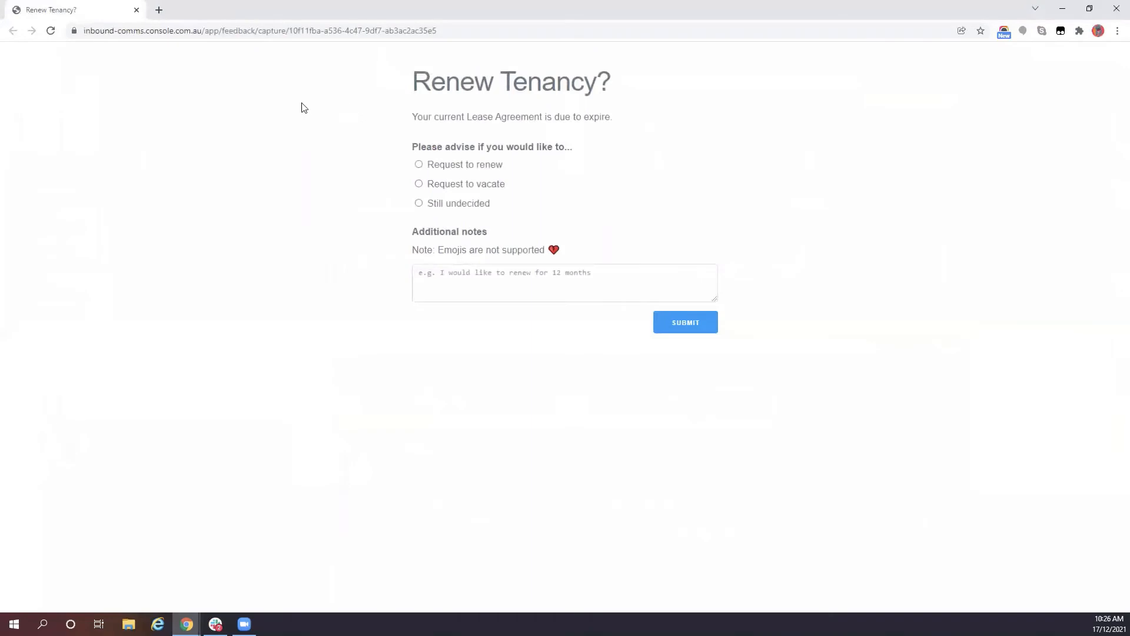
- Submit the tenant form with Request to renew and the note 'renew for 12 months'
{"action": "left_click", "coordinate": [418, 164]}
{"action": "left_click", "coordinate": [466, 267]}
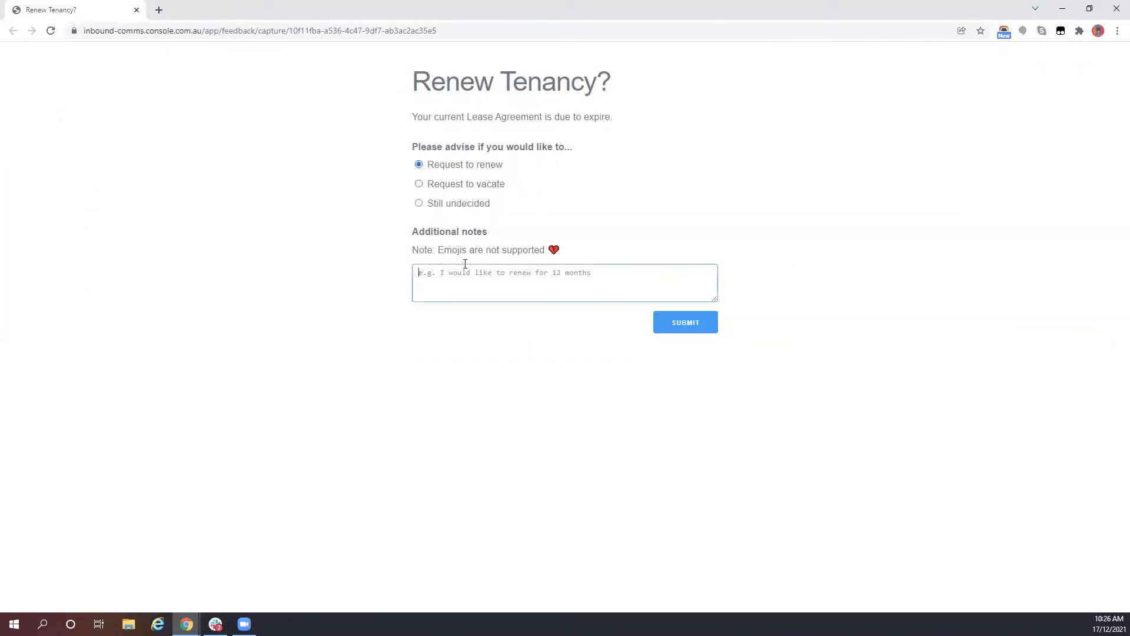
{"action": "type", "text": "renew for 12 months"}
{"action": "left_click", "coordinate": [663, 331]}
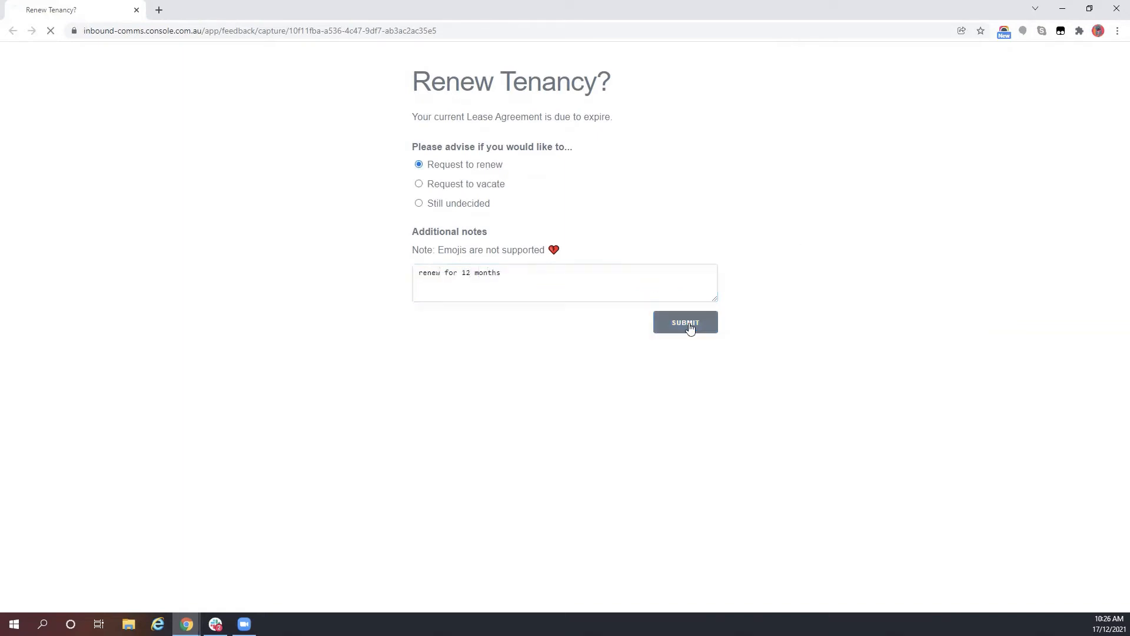
{"action": "left_click", "coordinate": [137, 11]}
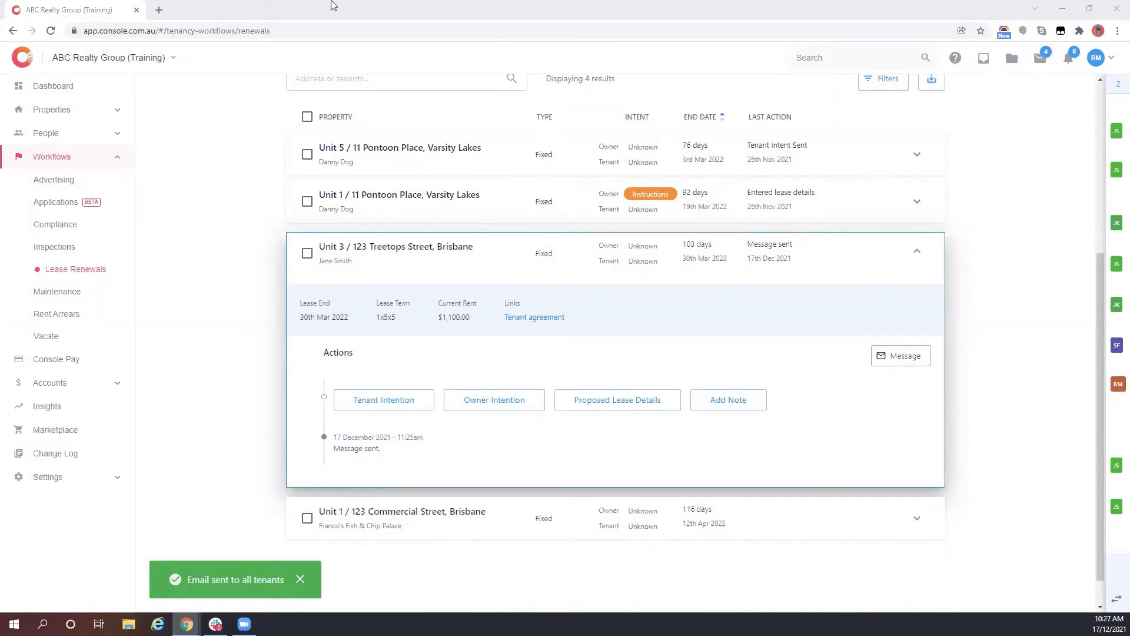
- Reload the Lease Renewals list and filter it to tenant intent updated
{"action": "left_click", "coordinate": [51, 32]}
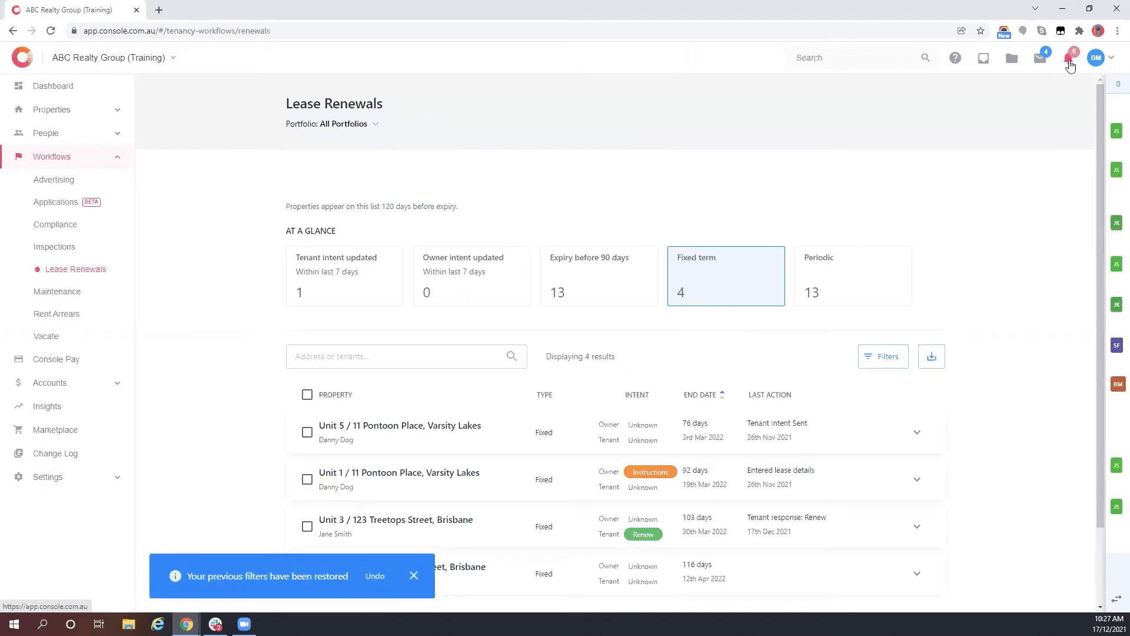
{"action": "scroll", "coordinate": [574, 530], "scroll_direction": "down", "scroll_amount": 2}
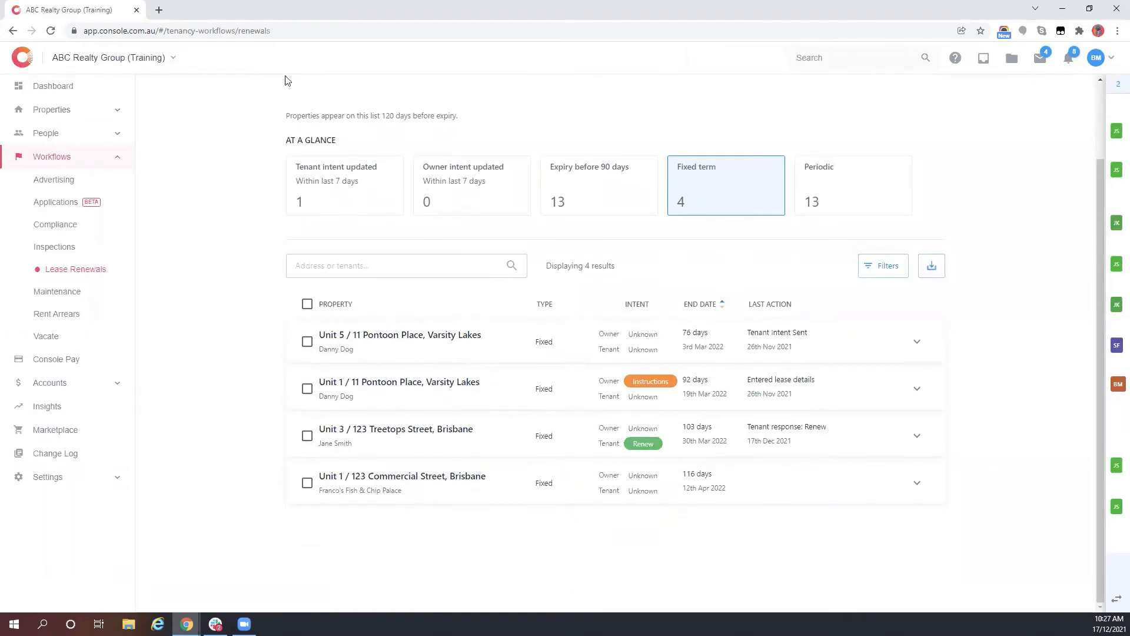
{"action": "left_click", "coordinate": [347, 190]}
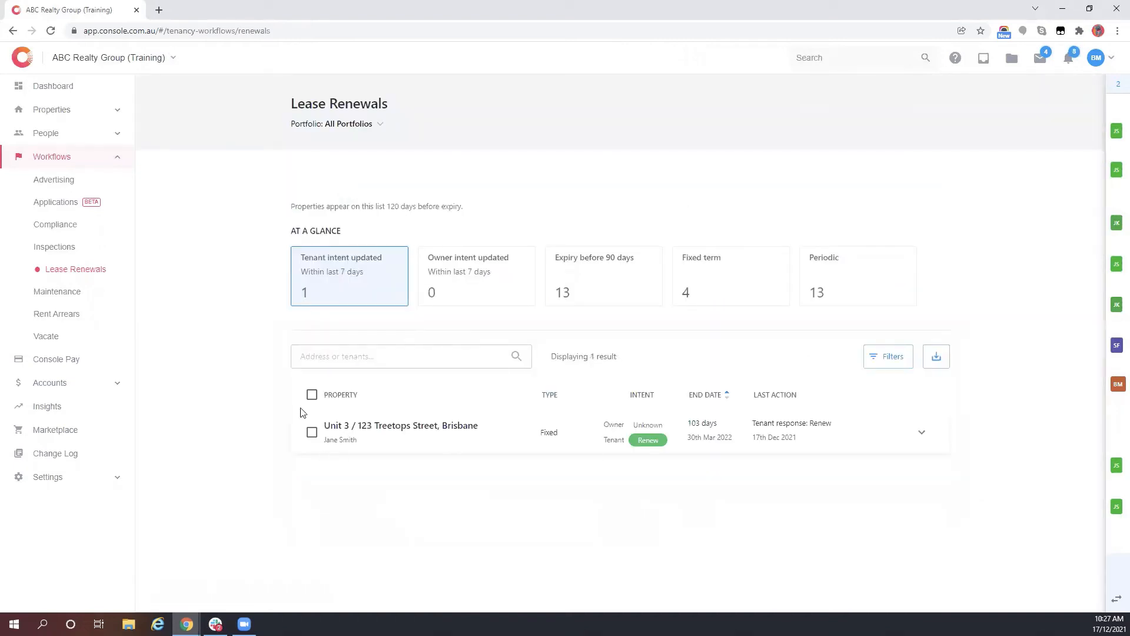
- Check notifications and Unit 3's renewal response, then filter to owner intent updated
{"action": "left_click", "coordinate": [1069, 57]}
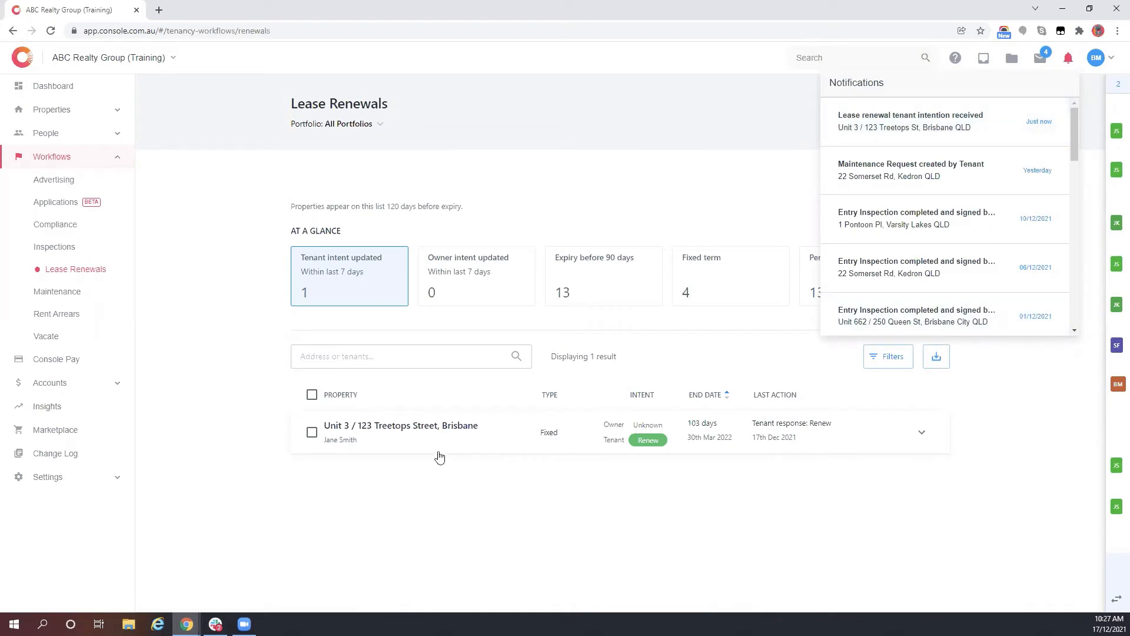
{"action": "left_click", "coordinate": [424, 434]}
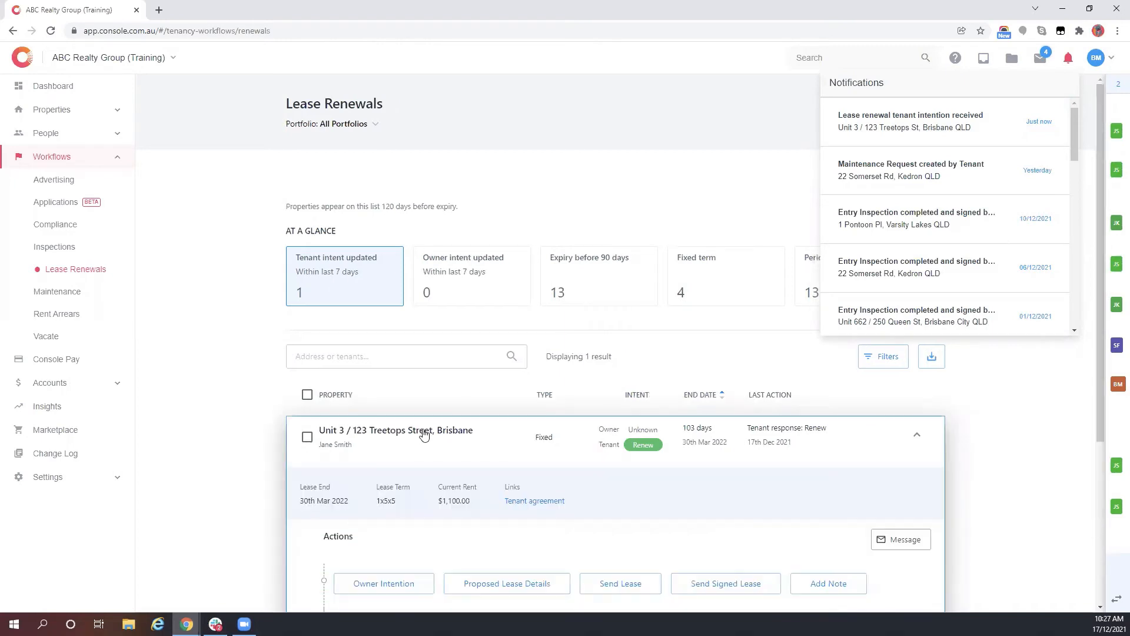
{"action": "scroll", "coordinate": [421, 432], "scroll_direction": "down", "scroll_amount": 2}
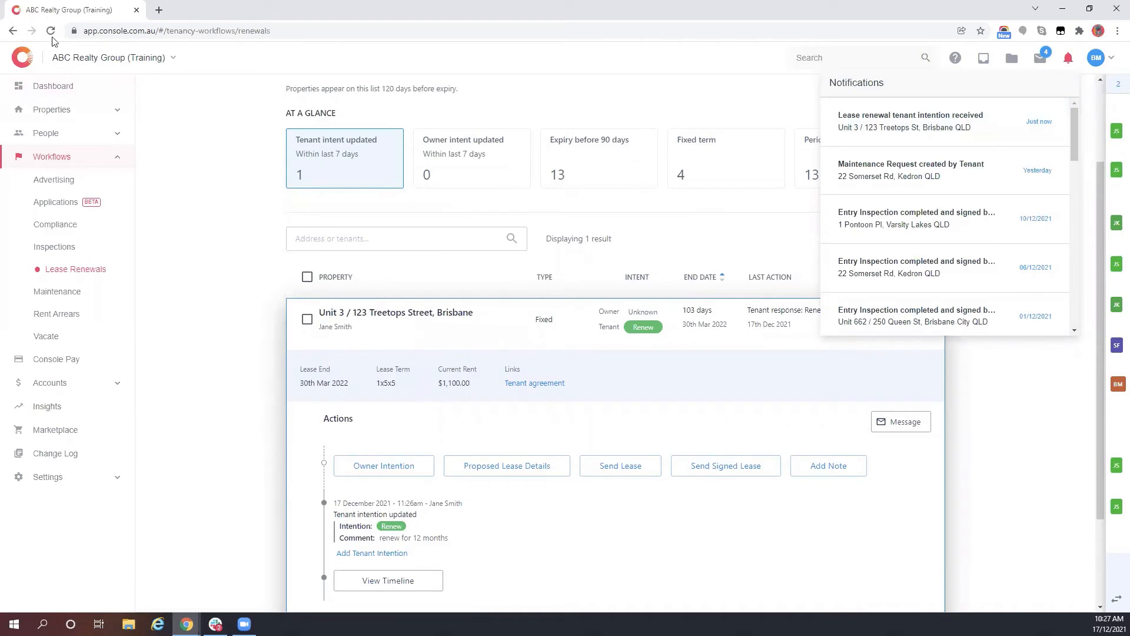
{"action": "left_click", "coordinate": [457, 148]}
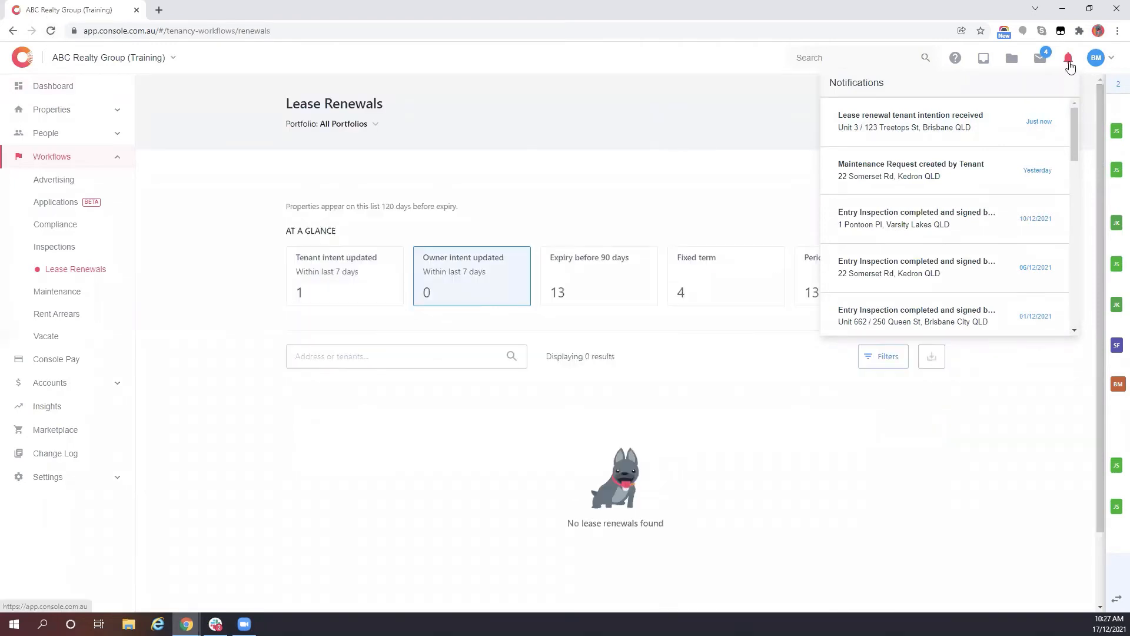
{"action": "left_click", "coordinate": [1069, 61]}
- Expand Unit 3's renewal under tenant intent updated and open its Owner Intention form
{"action": "left_click", "coordinate": [317, 267]}
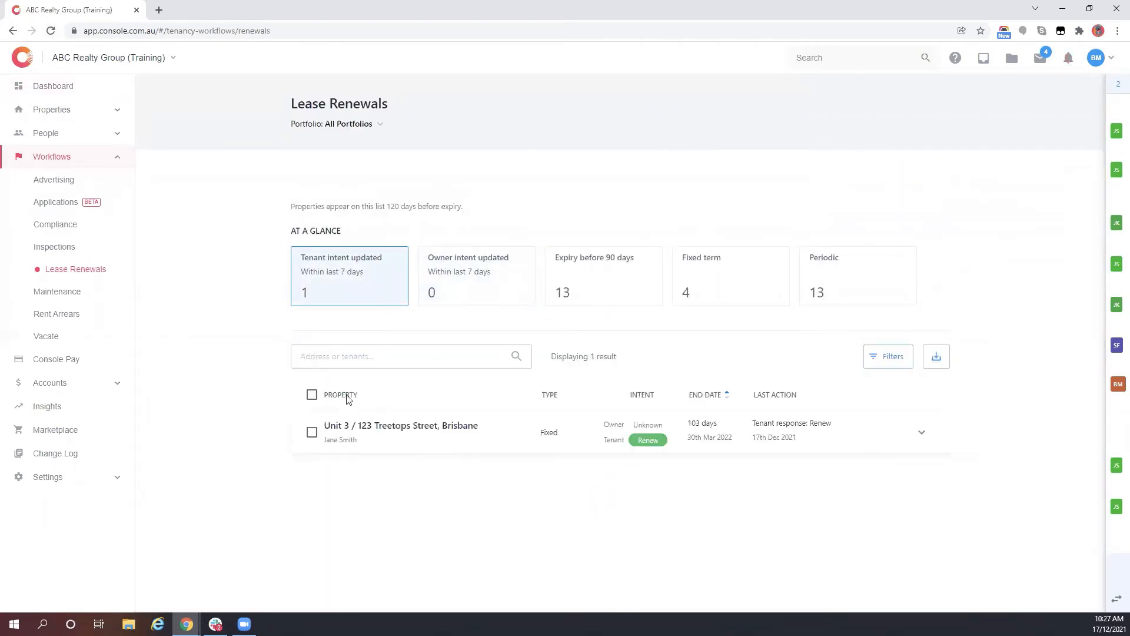
{"action": "left_click", "coordinate": [645, 443]}
{"action": "scroll", "coordinate": [494, 376], "scroll_direction": "down", "scroll_amount": 4}
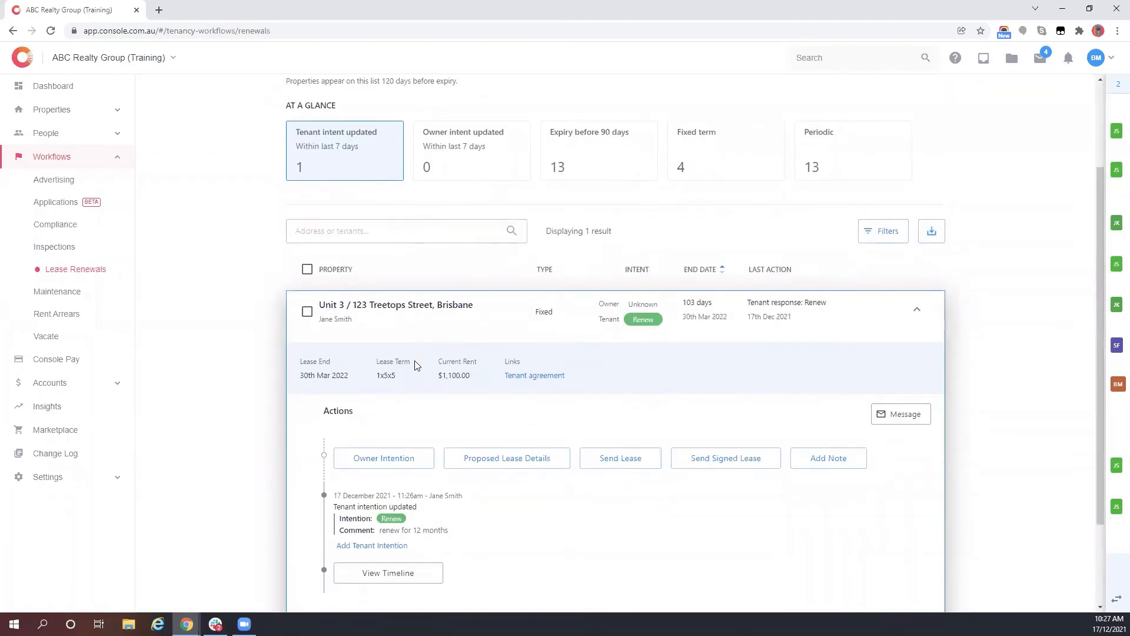
{"action": "left_click_drag", "start_coordinate": [379, 422], "coordinate": [453, 430]}
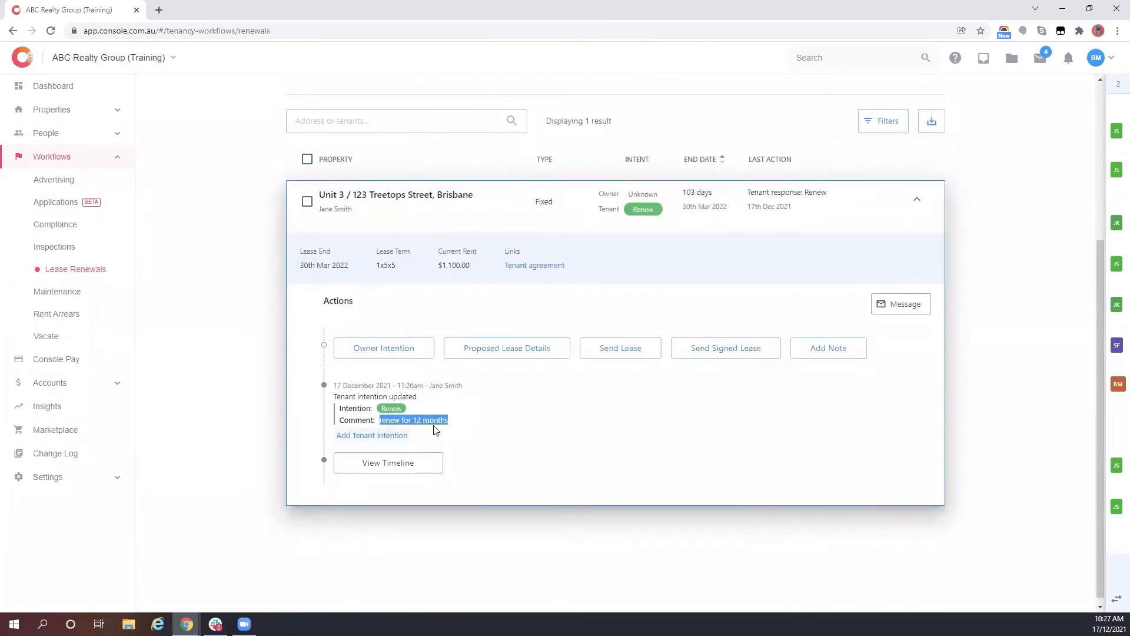
{"action": "left_click", "coordinate": [374, 350]}
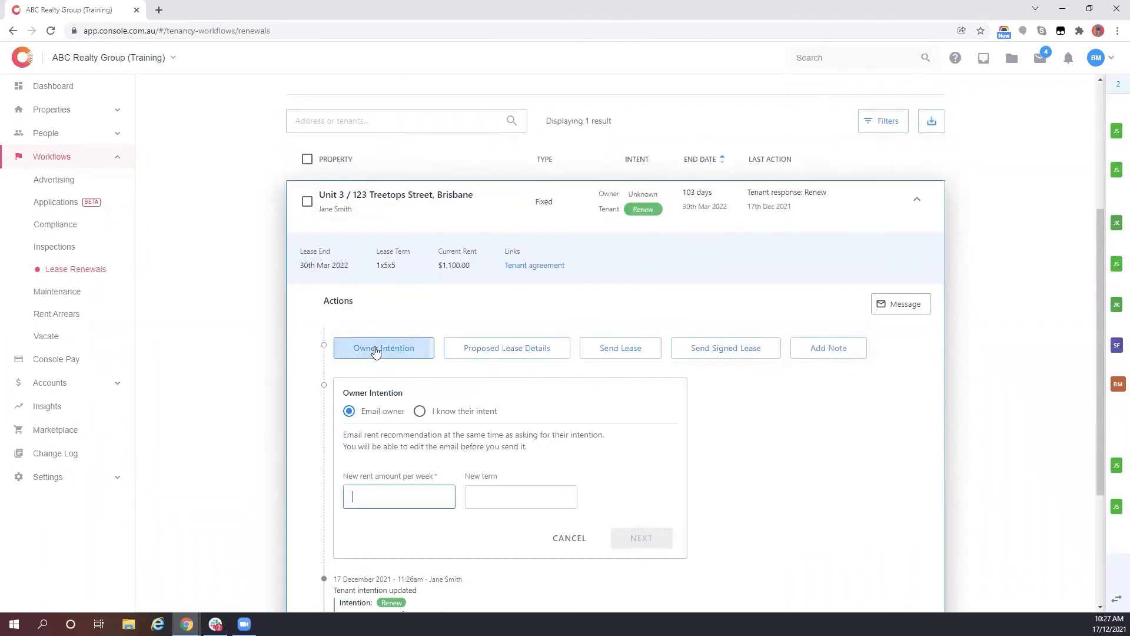
{"action": "scroll", "coordinate": [393, 310], "scroll_direction": "up", "scroll_amount": 1}
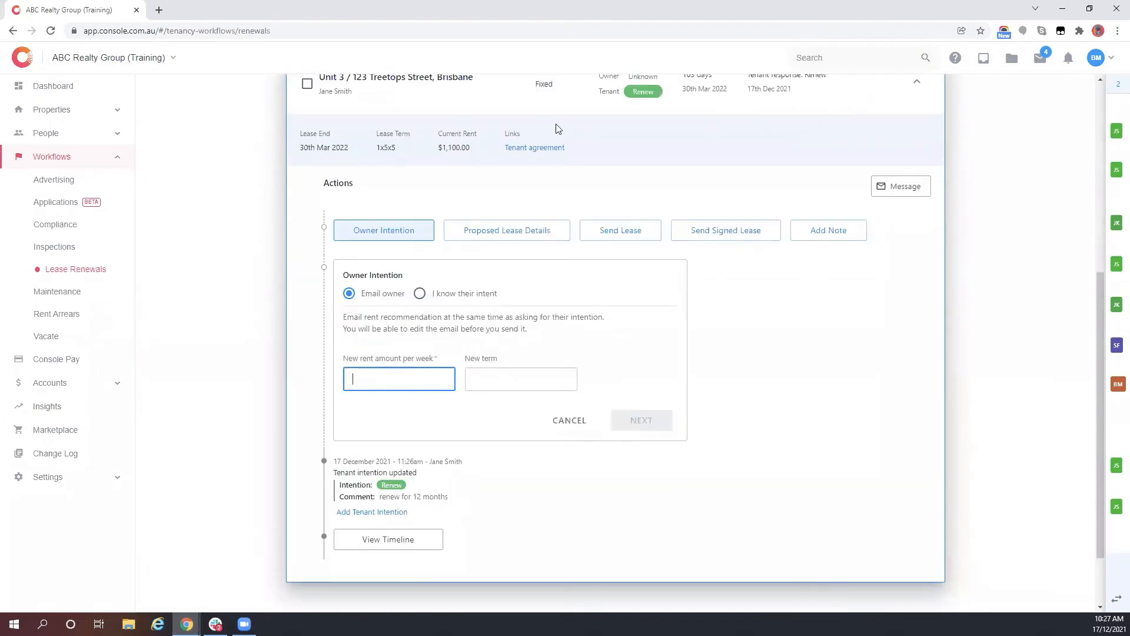
- Recommend a new rent of $1,200 per week for 12 months and continue
{"action": "left_click", "coordinate": [354, 377]}
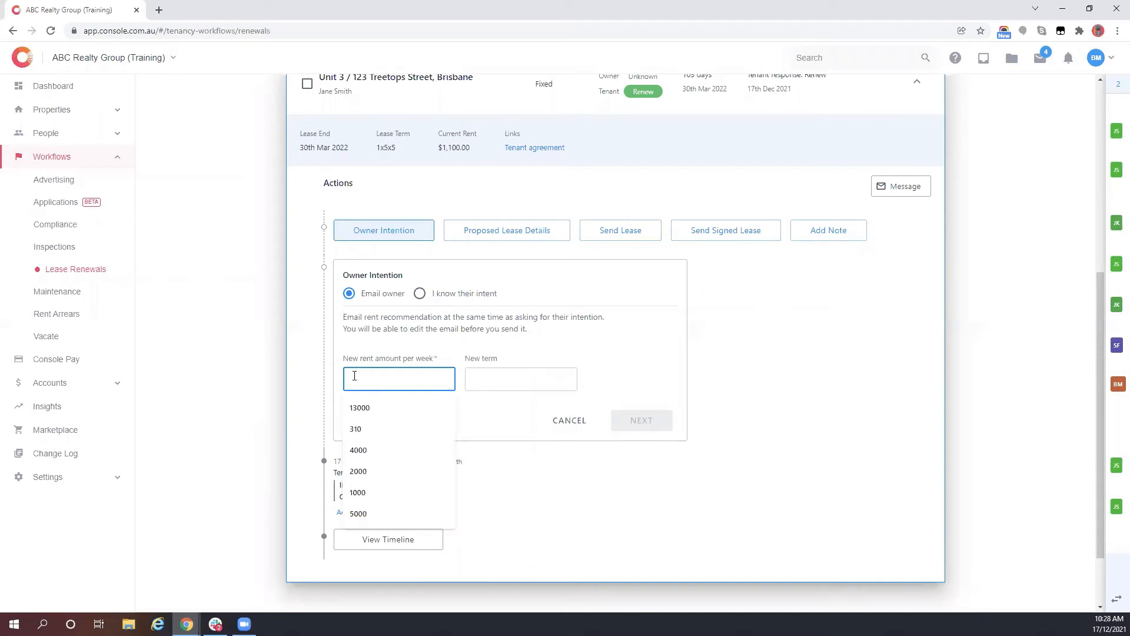
{"action": "left_click", "coordinate": [354, 376]}
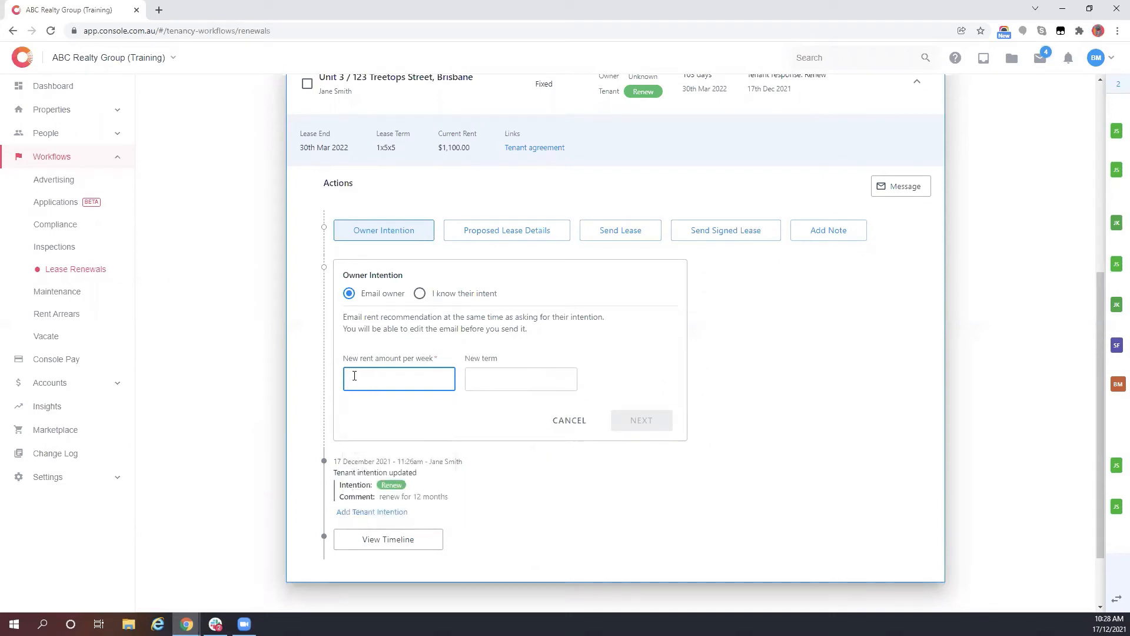
{"action": "type", "text": "11"}
{"action": "key", "text": "BackSpace"}
{"action": "type", "text": "200"}
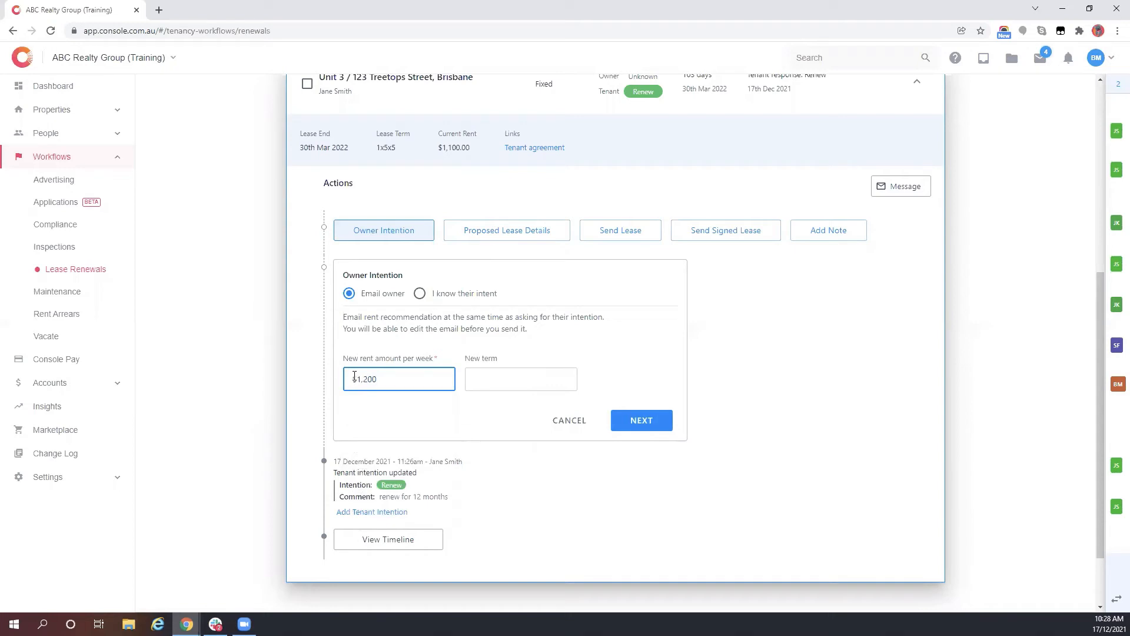
{"action": "key", "text": "Tab"}
{"action": "type", "text": "12 months"}
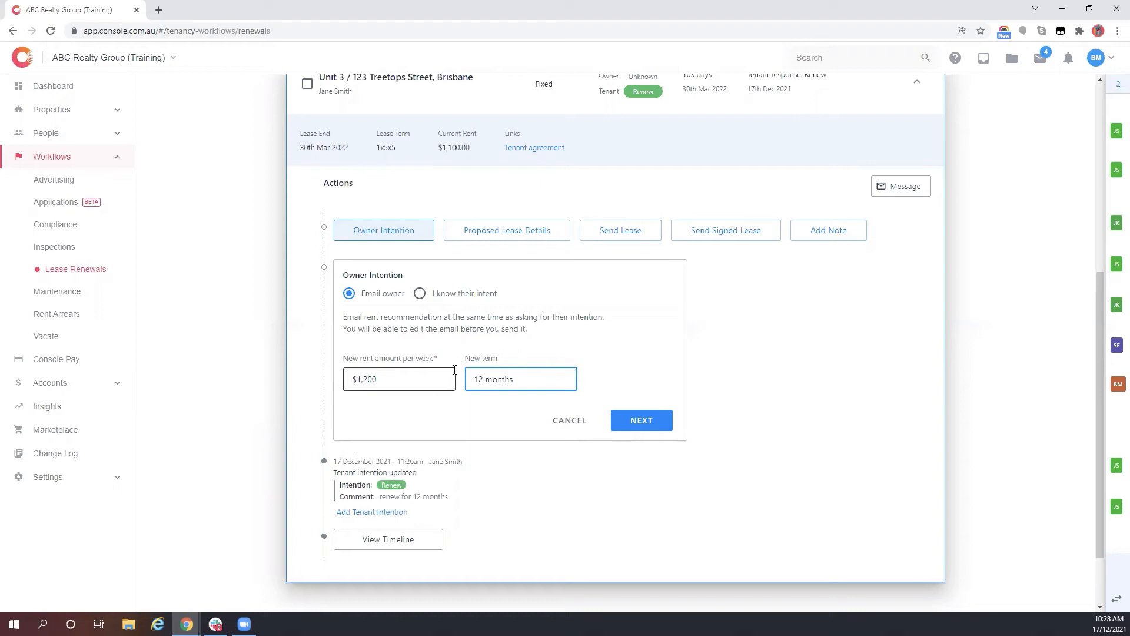
{"action": "left_click", "coordinate": [648, 416]}
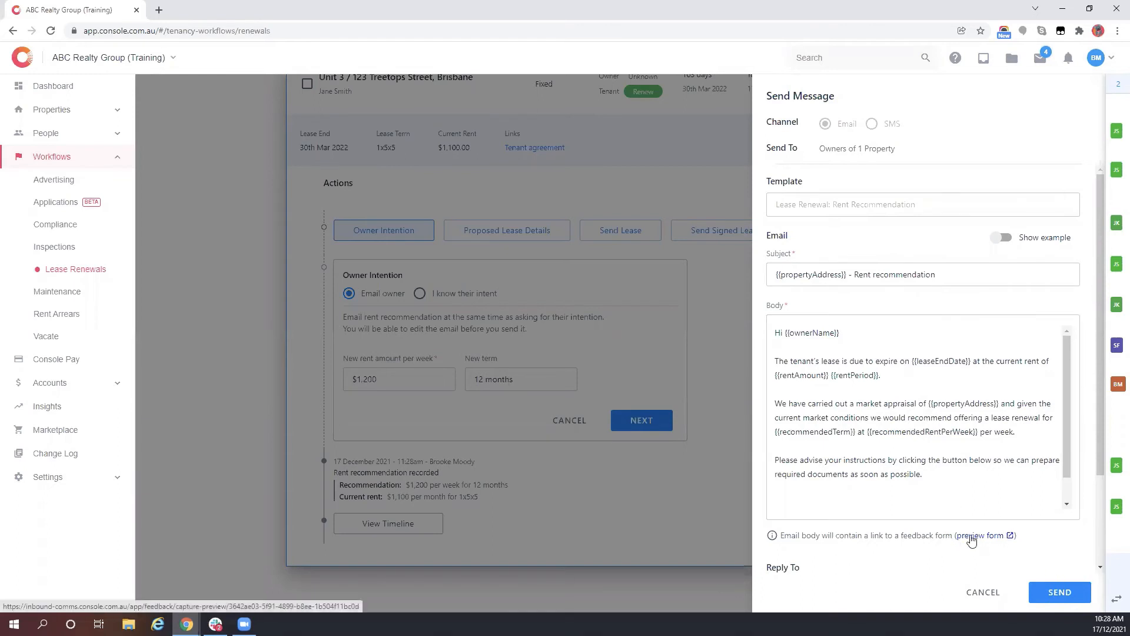
- Review the owner rent recommendation email draft, then send it to the owners
{"action": "scroll", "coordinate": [867, 524], "scroll_direction": "down", "scroll_amount": 2}
{"action": "left_click", "coordinate": [805, 539]}
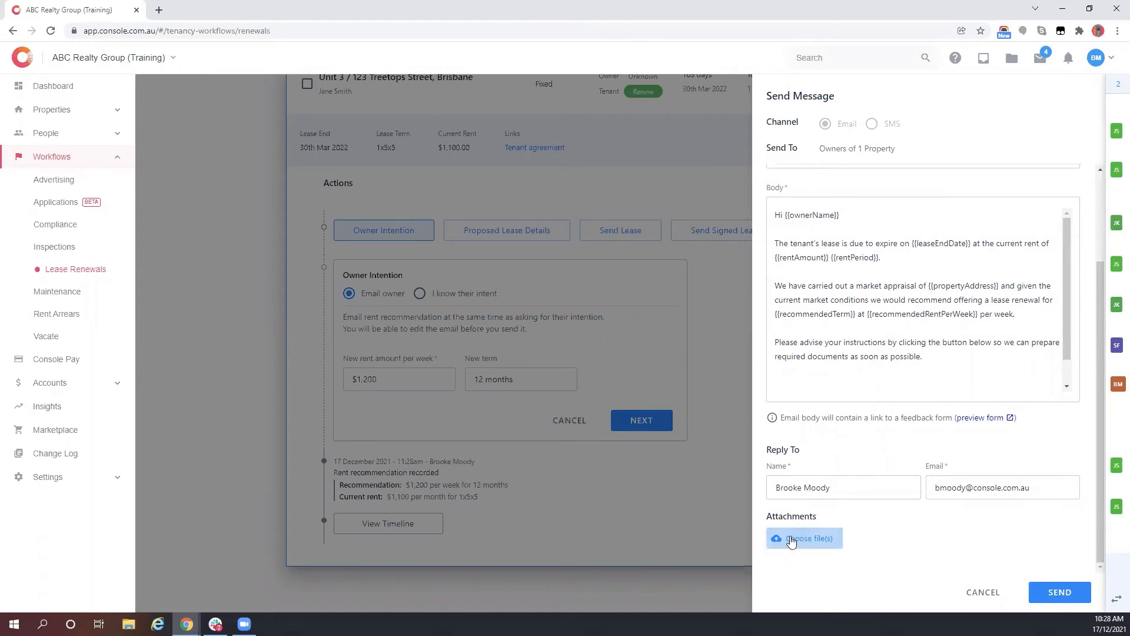
{"action": "left_click", "coordinate": [865, 316]}
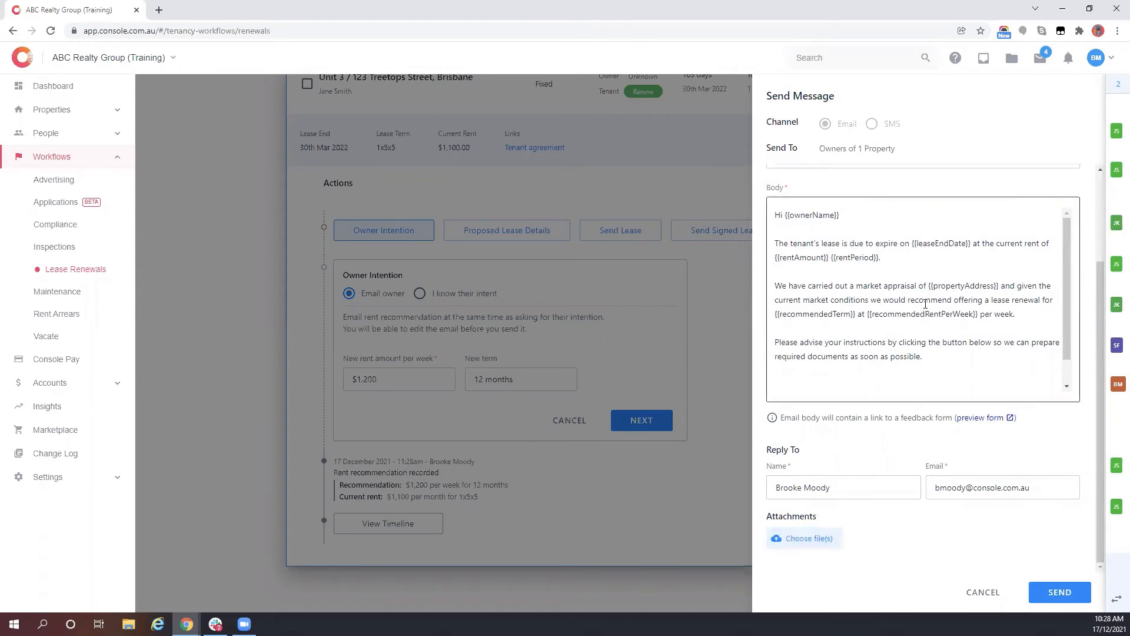
{"action": "left_click_drag", "start_coordinate": [831, 286], "coordinate": [922, 286]}
{"action": "left_click", "coordinate": [898, 295]}
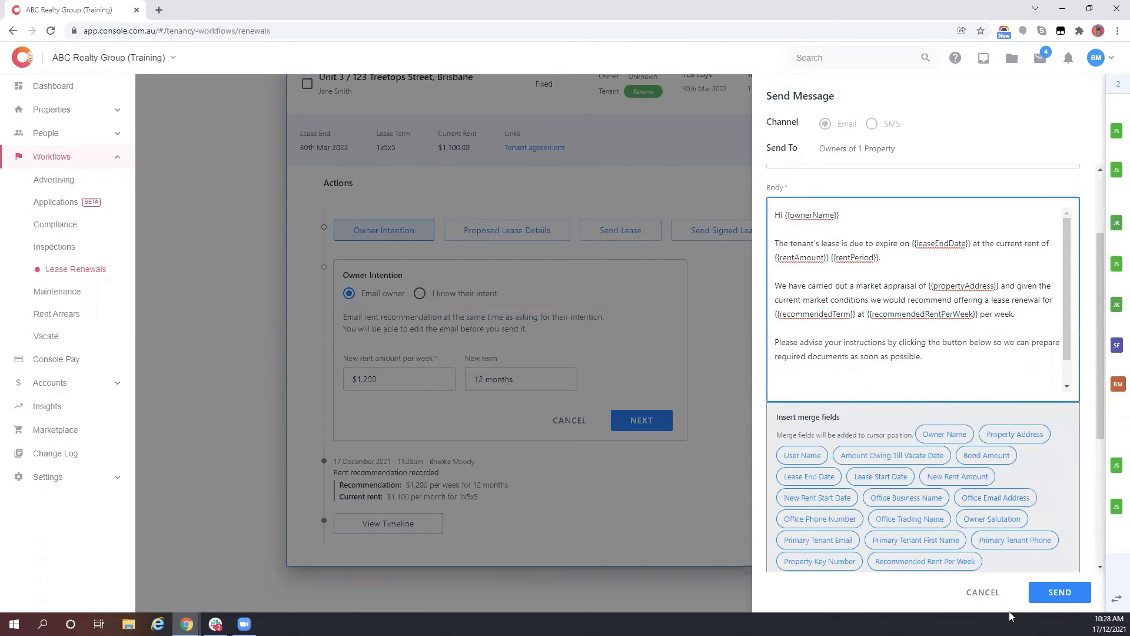
{"action": "left_click", "coordinate": [989, 592]}
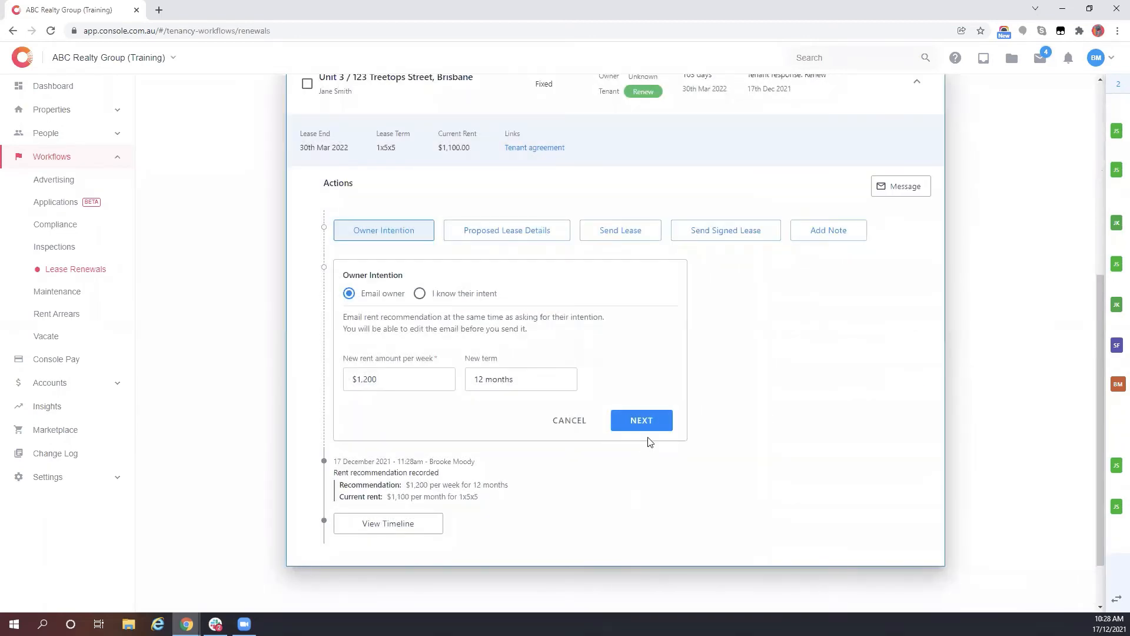
{"action": "left_click", "coordinate": [644, 421]}
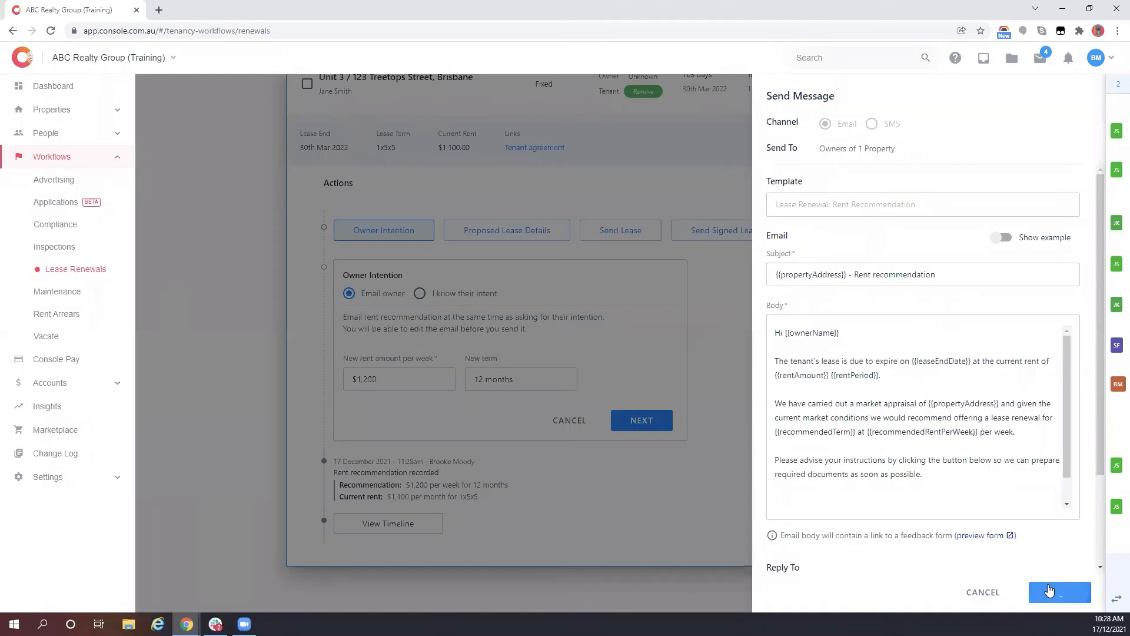
{"action": "left_click", "coordinate": [1050, 591]}
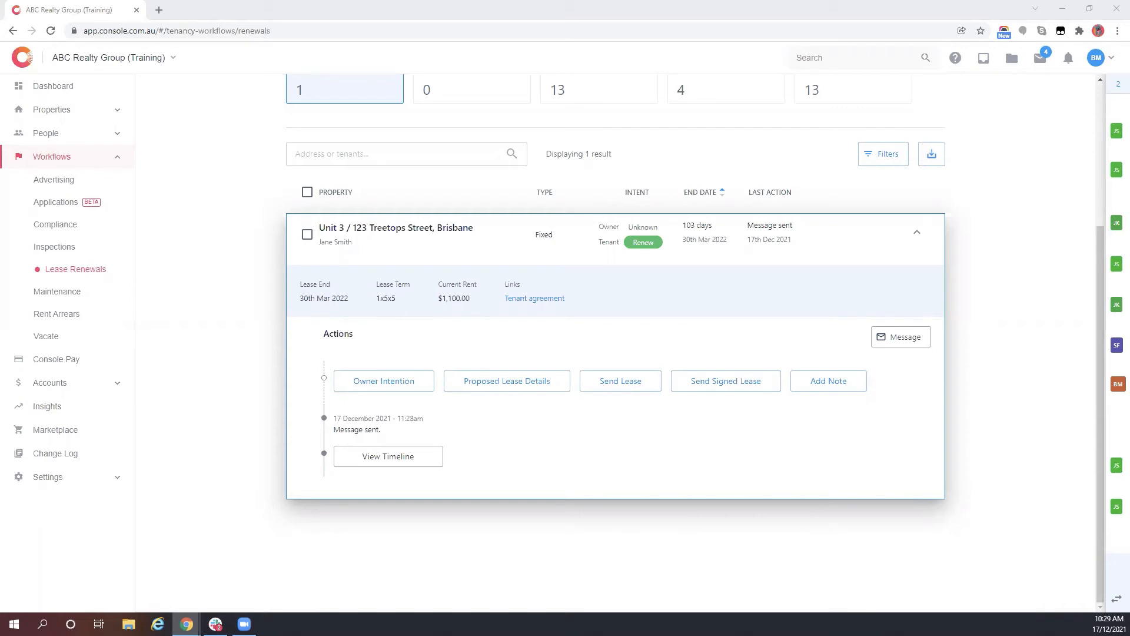
- Go to the message Templates page under Settings
{"action": "left_click", "coordinate": [85, 478]}
{"action": "scroll", "coordinate": [65, 518], "scroll_direction": "down", "scroll_amount": 2}
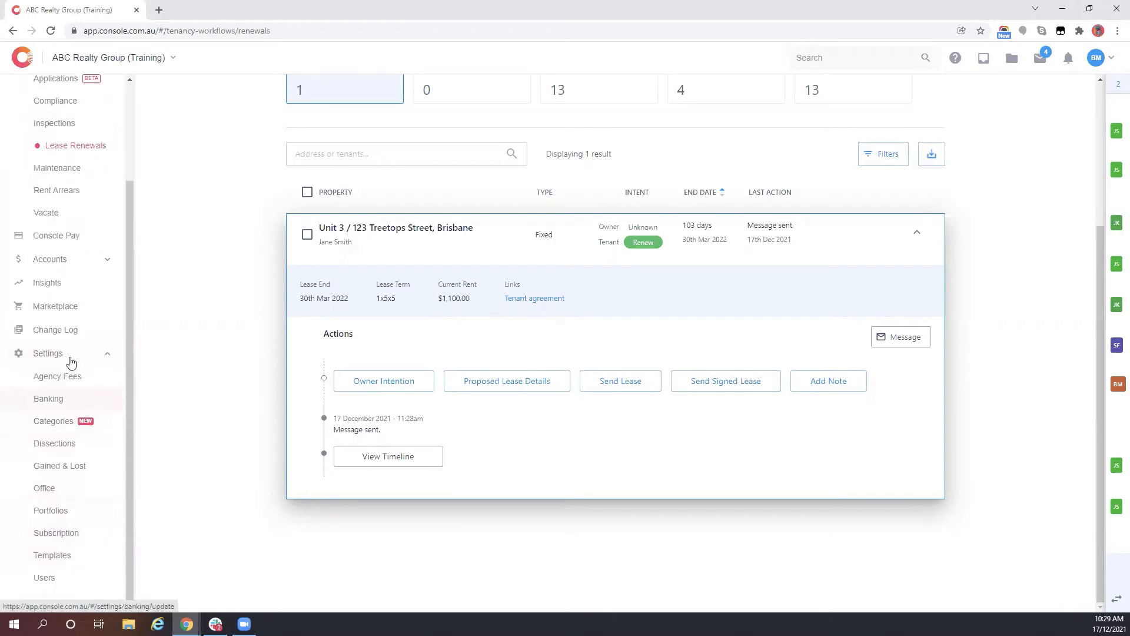
{"action": "left_click", "coordinate": [54, 560]}
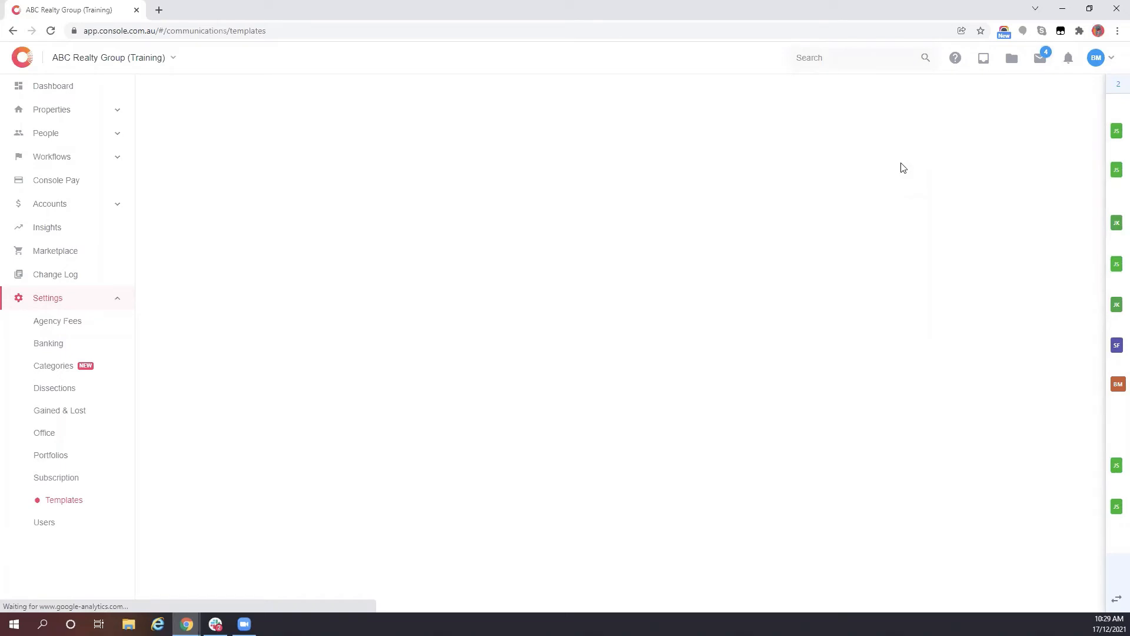
{"action": "left_click", "coordinate": [75, 502]}
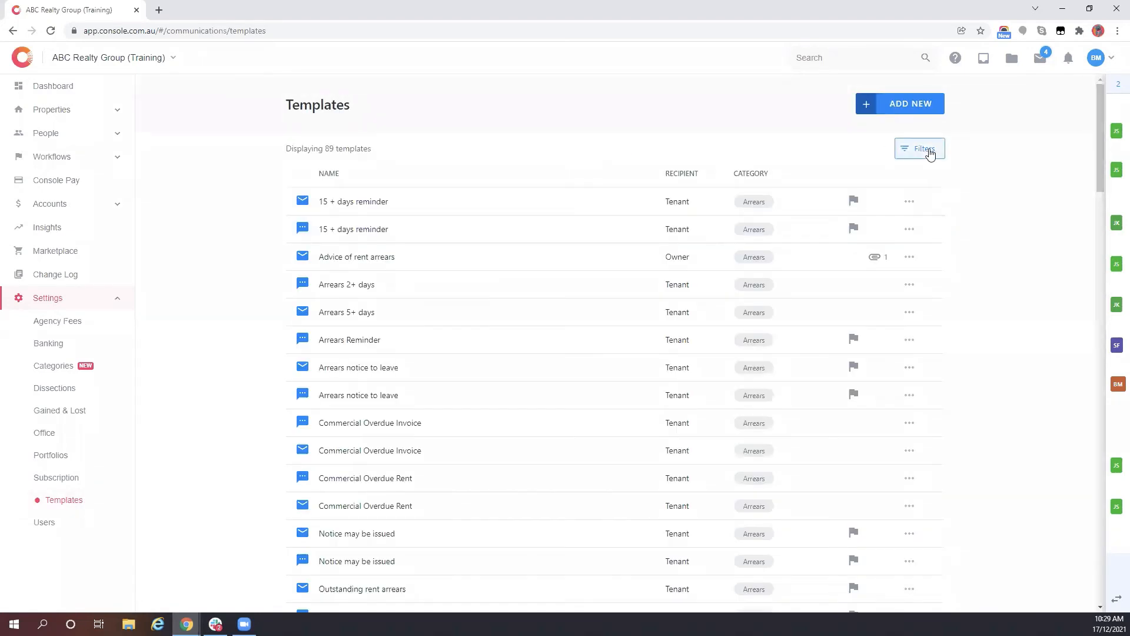
- Filter templates to recipient Owner and the Lease Renewal category
{"action": "left_click", "coordinate": [923, 149]}
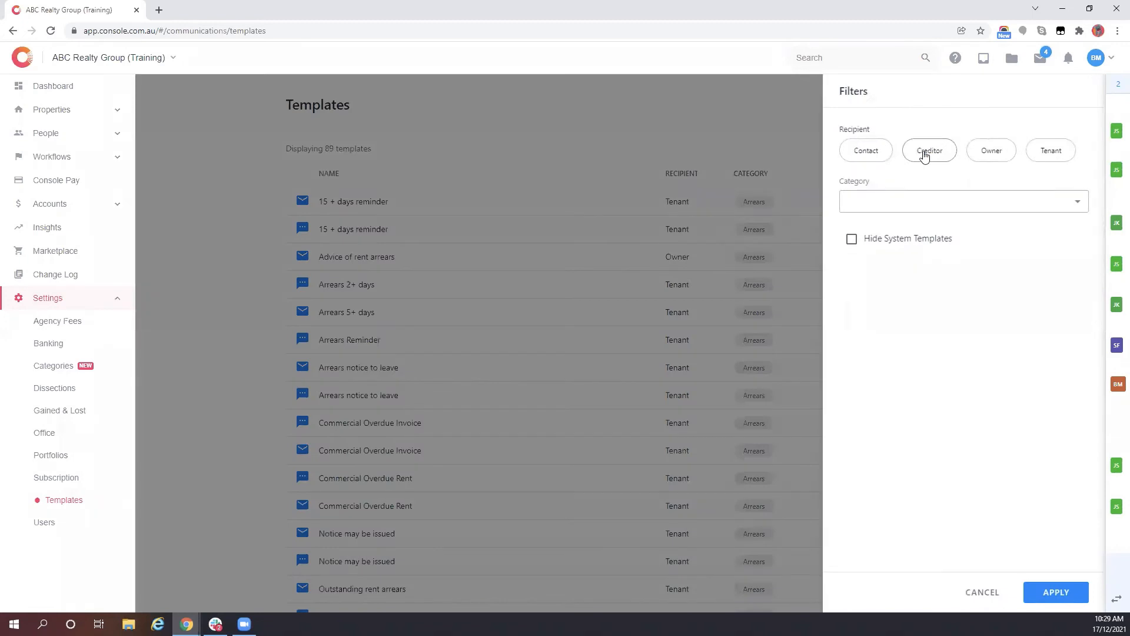
{"action": "left_click", "coordinate": [996, 154]}
{"action": "left_click", "coordinate": [990, 200]}
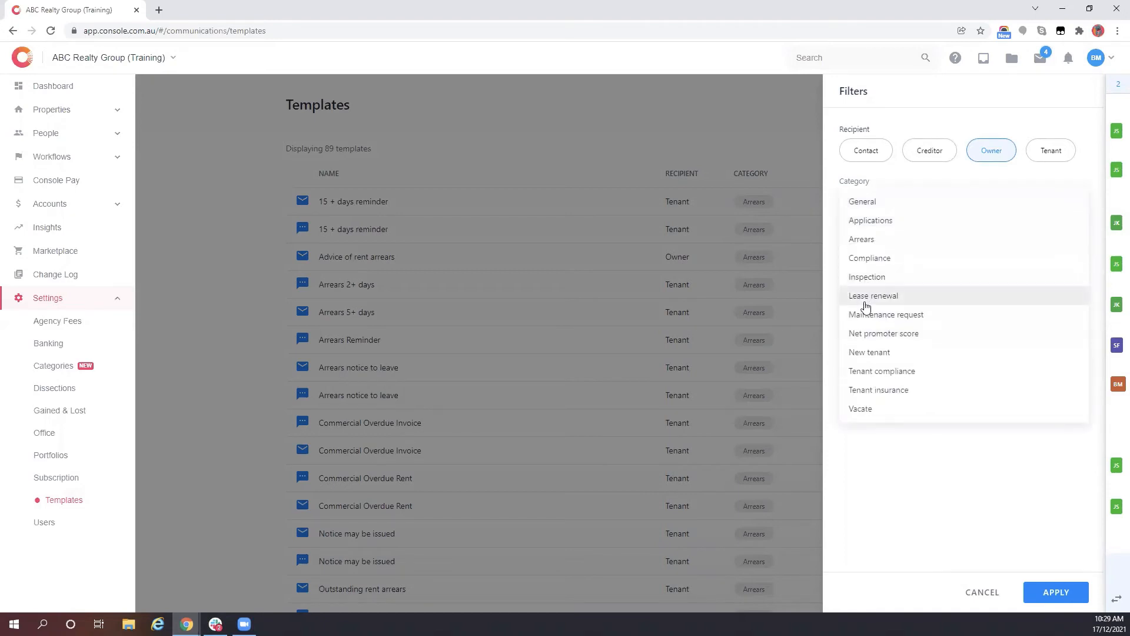
{"action": "left_click", "coordinate": [877, 297]}
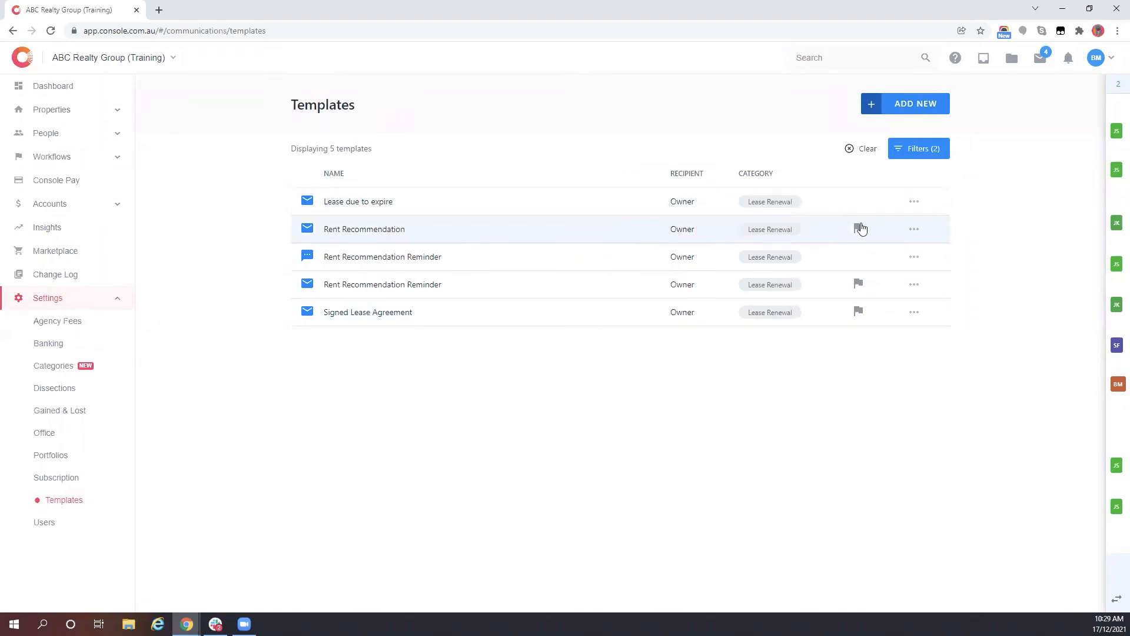
{"action": "mouse_move", "coordinate": [861, 228]}
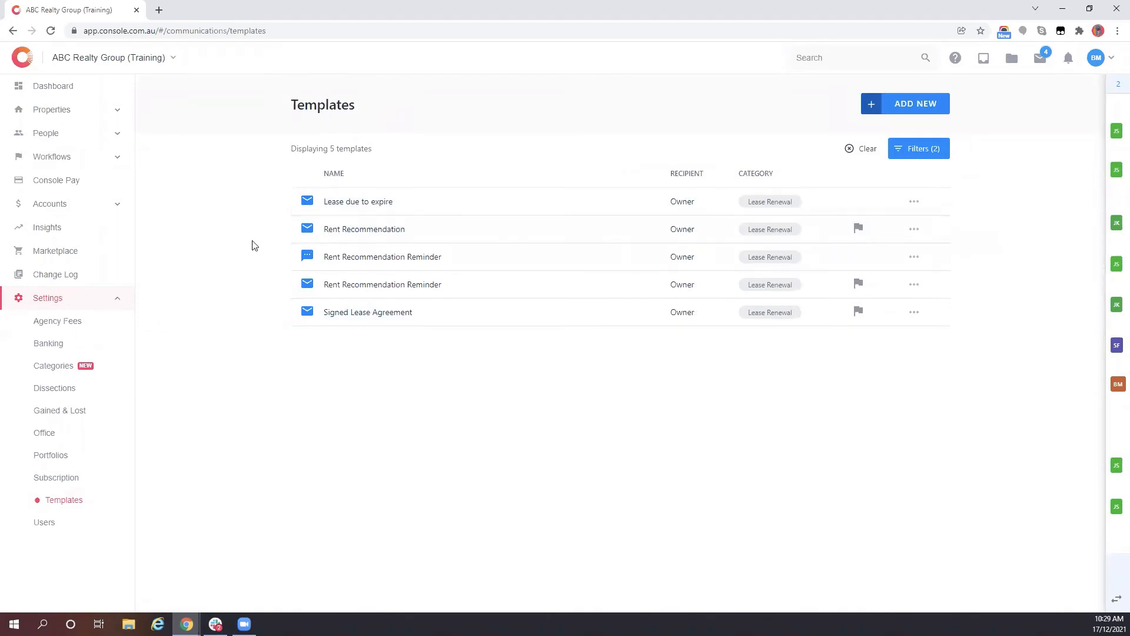
- Review the Rent Recommendation template in the editor and close it without saving
{"action": "left_click", "coordinate": [914, 230]}
{"action": "left_click", "coordinate": [897, 250]}
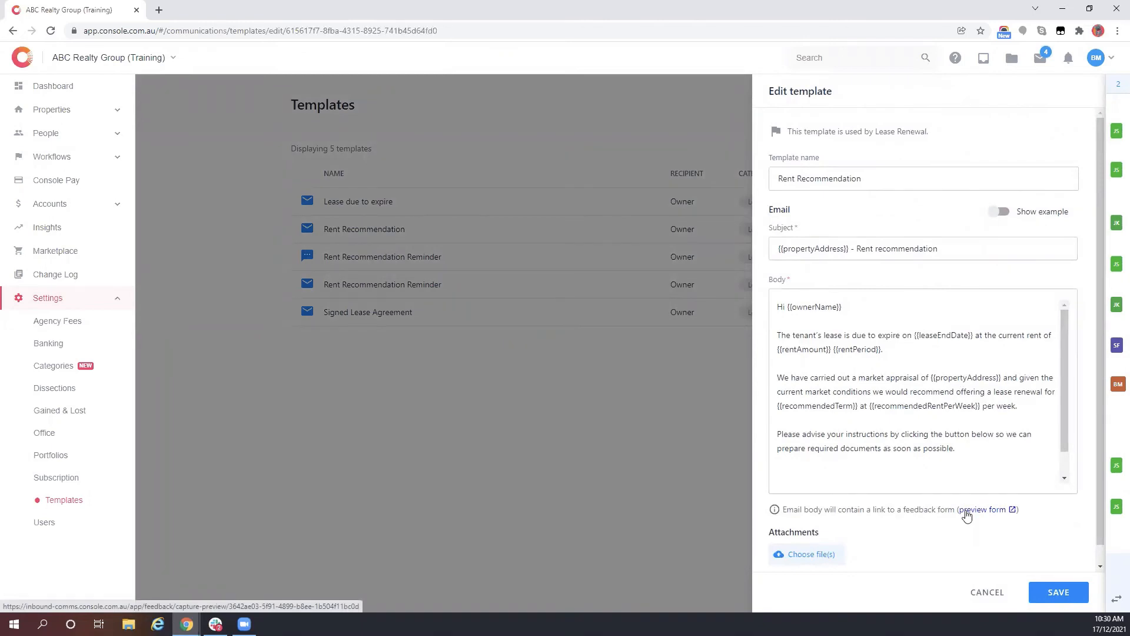
{"action": "left_click_drag", "start_coordinate": [871, 378], "coordinate": [919, 379]}
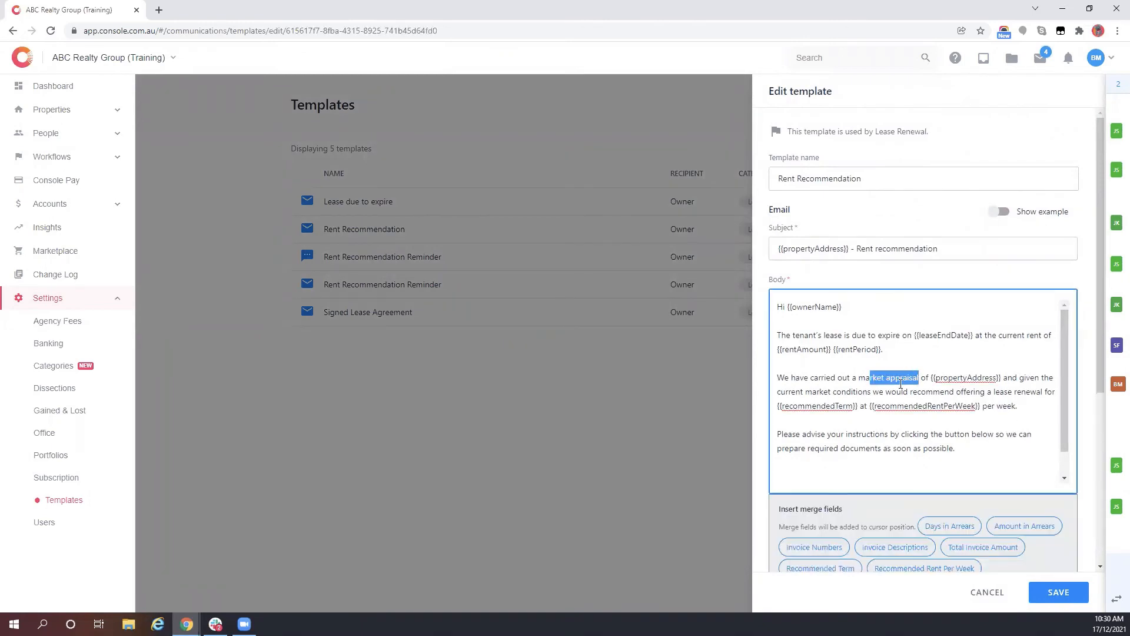
{"action": "scroll", "coordinate": [892, 465], "scroll_direction": "down", "scroll_amount": 2}
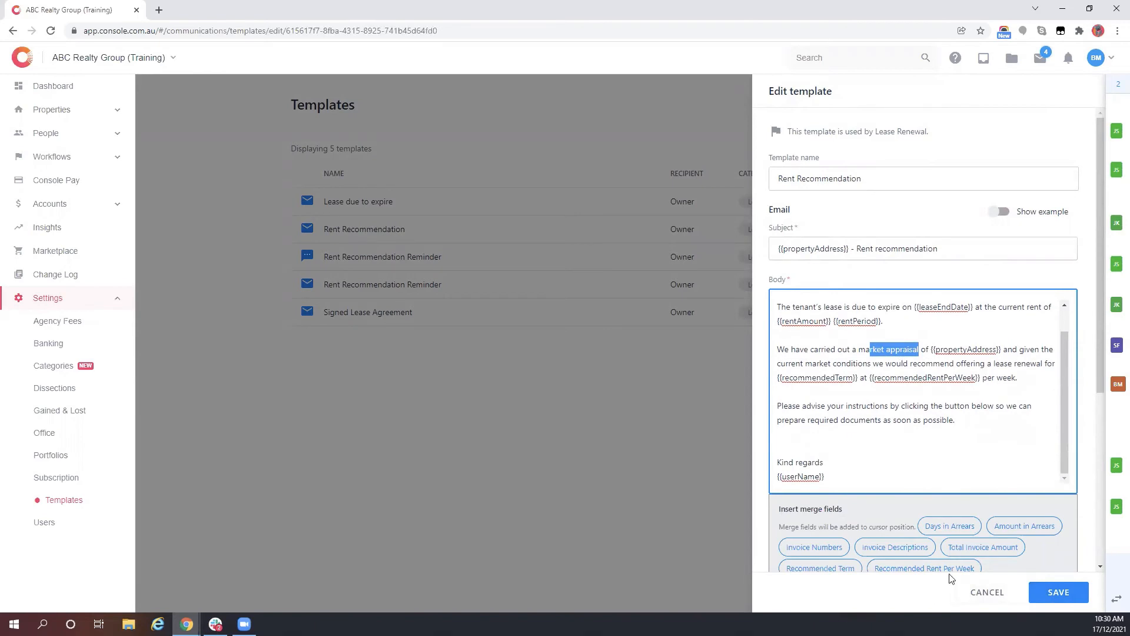
{"action": "left_click", "coordinate": [995, 595]}
{"action": "scroll", "coordinate": [815, 499], "scroll_direction": "down", "scroll_amount": 3}
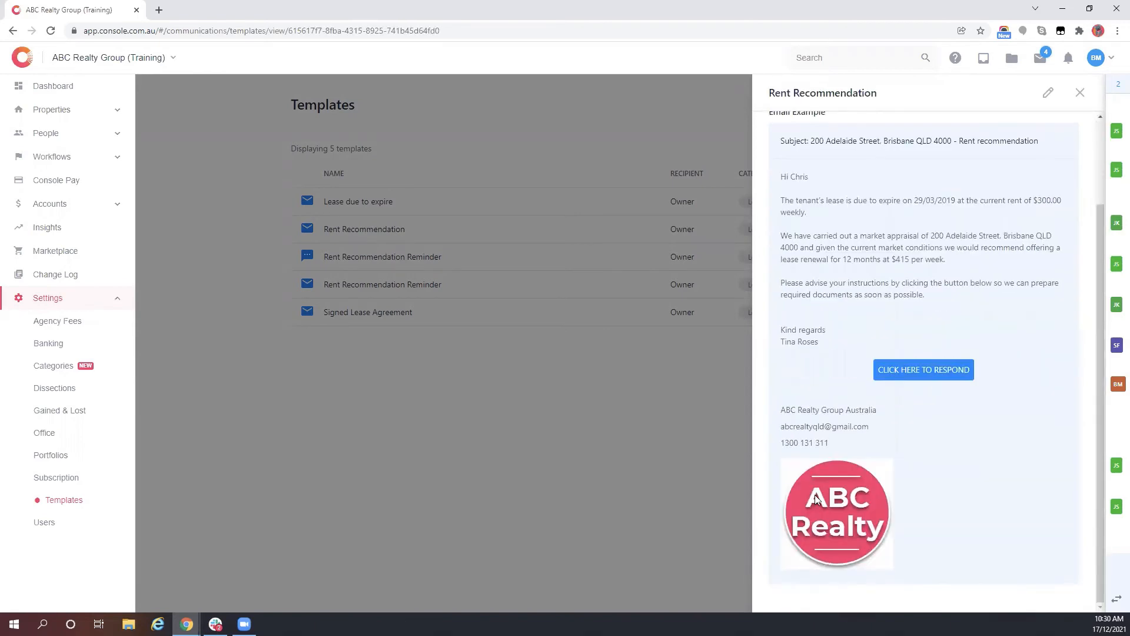
{"action": "scroll", "coordinate": [965, 194], "scroll_direction": "up", "scroll_amount": 3}
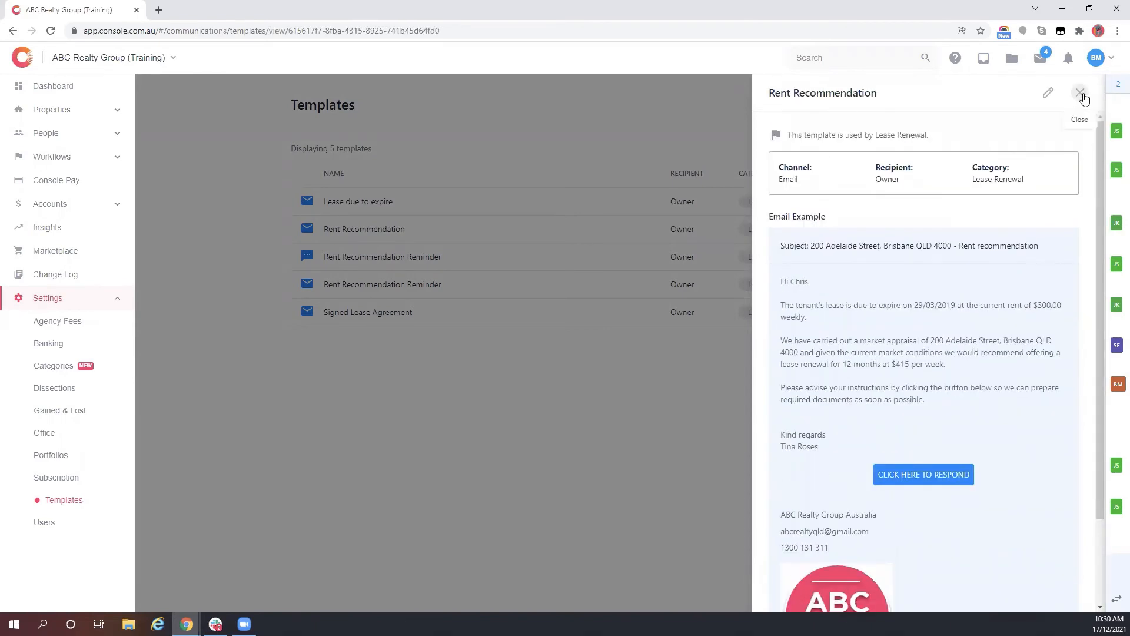
{"action": "left_click", "coordinate": [1082, 94]}
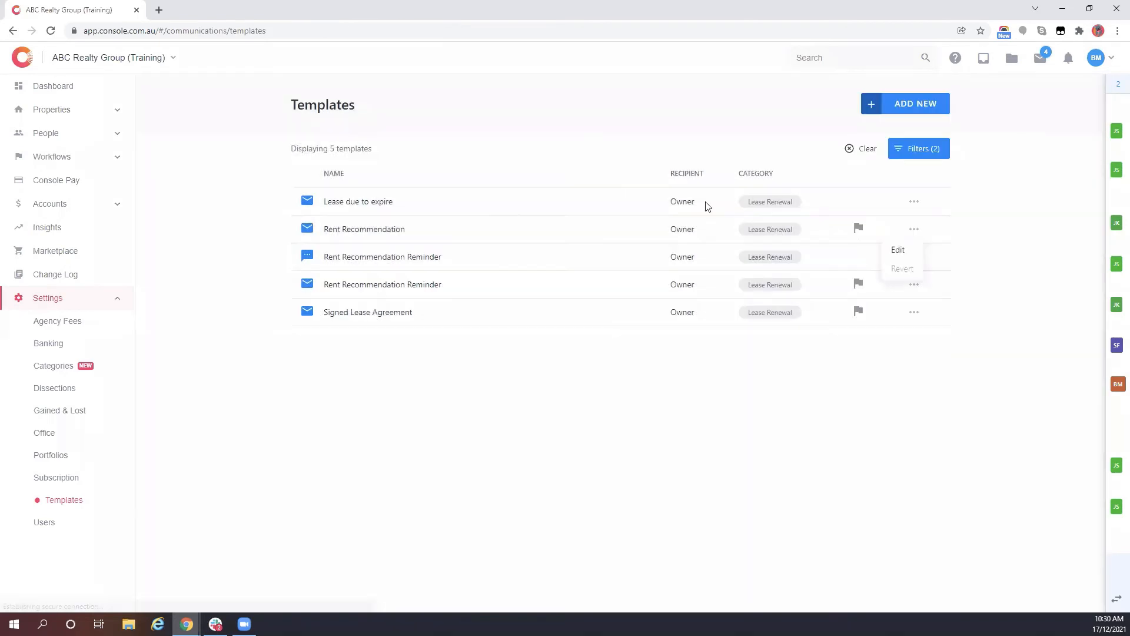
{"action": "left_click", "coordinate": [903, 270]}
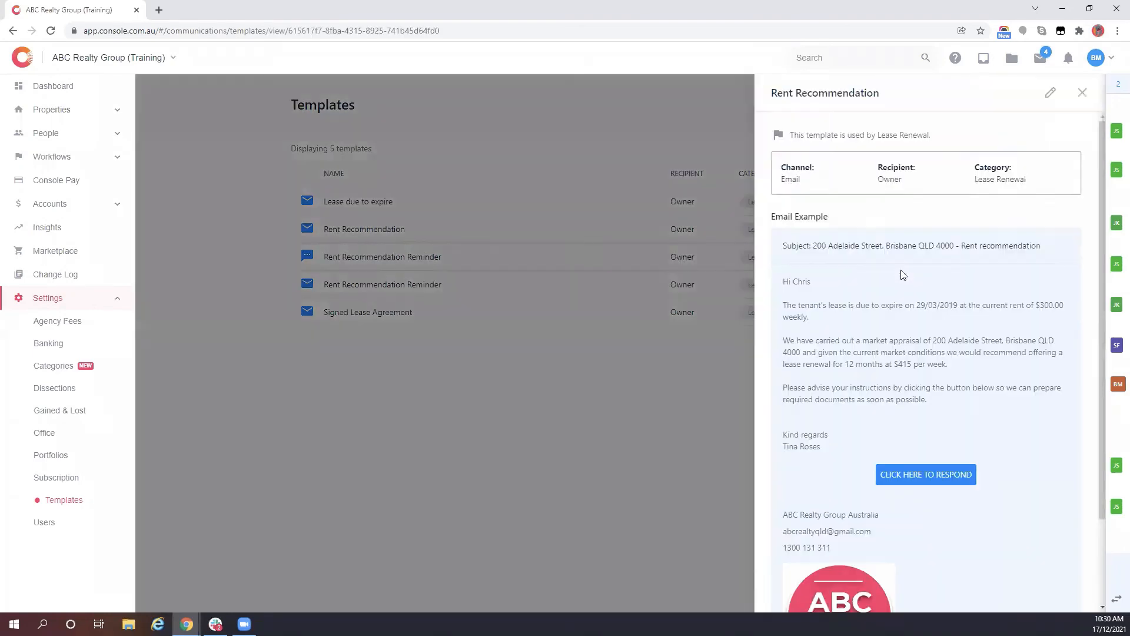
{"action": "left_click", "coordinate": [1080, 92]}
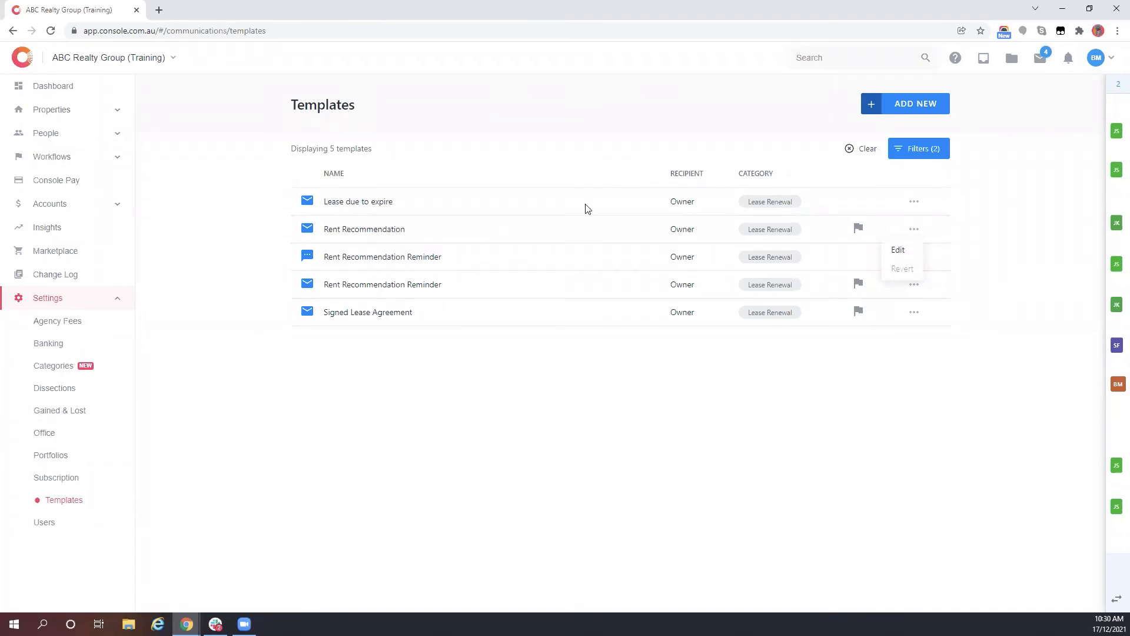
{"action": "left_click", "coordinate": [454, 379]}
- Clear the template filters and return to Workflows > Lease Renewals
{"action": "left_click", "coordinate": [863, 149]}
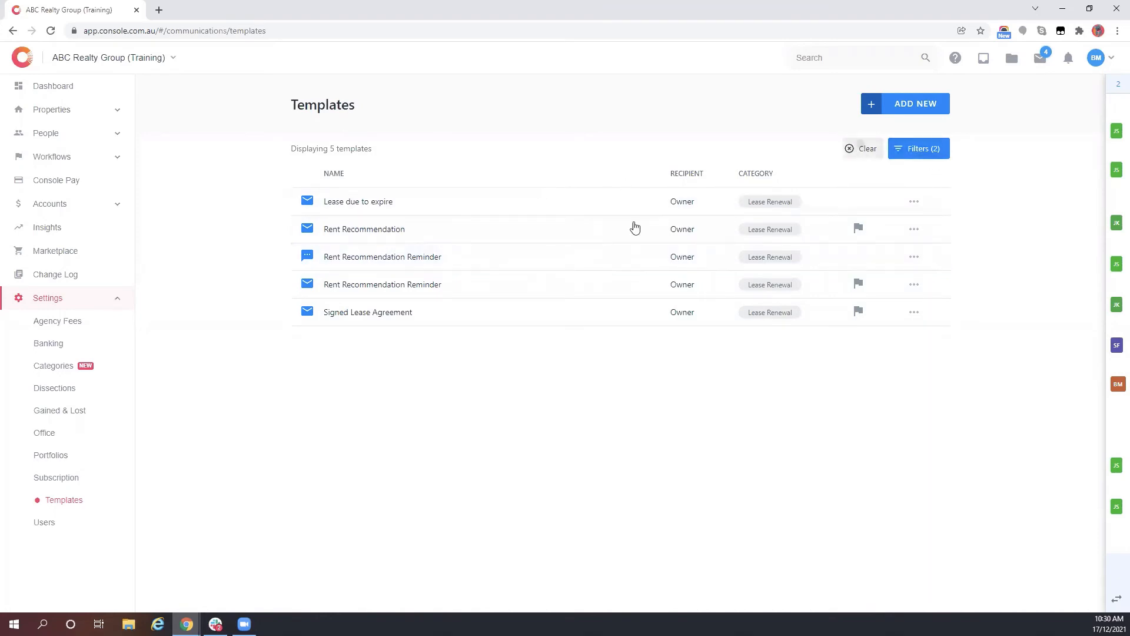
{"action": "left_click", "coordinate": [45, 158]}
{"action": "left_click", "coordinate": [43, 269]}
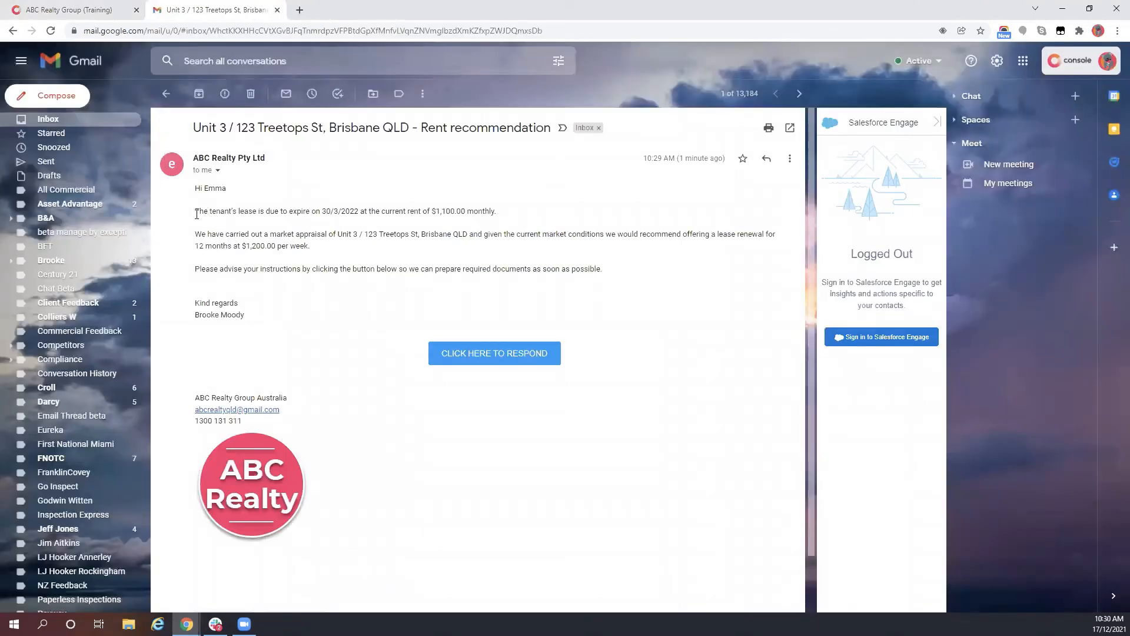
{"action": "left_click_drag", "start_coordinate": [196, 215], "coordinate": [384, 235]}
{"action": "left_click", "coordinate": [393, 244]}
- Submit the owner's response to renew at the recommended rent, commenting 'but only for 6 months', then reload Console
{"action": "left_click", "coordinate": [505, 353]}
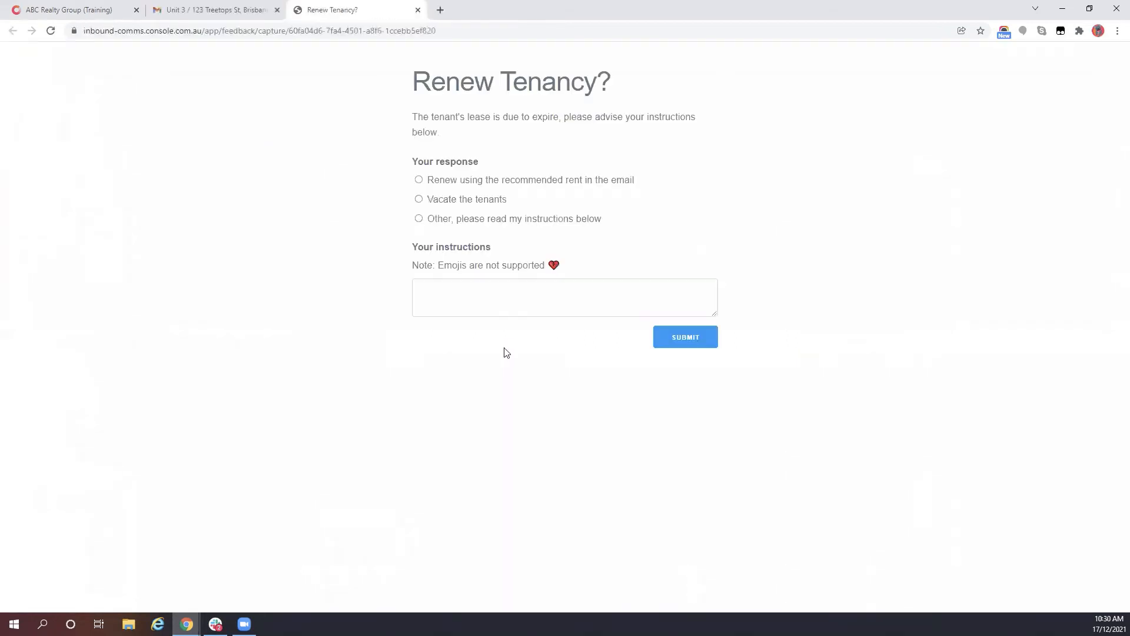
{"action": "left_click", "coordinate": [419, 180]}
{"action": "left_click", "coordinate": [449, 294]}
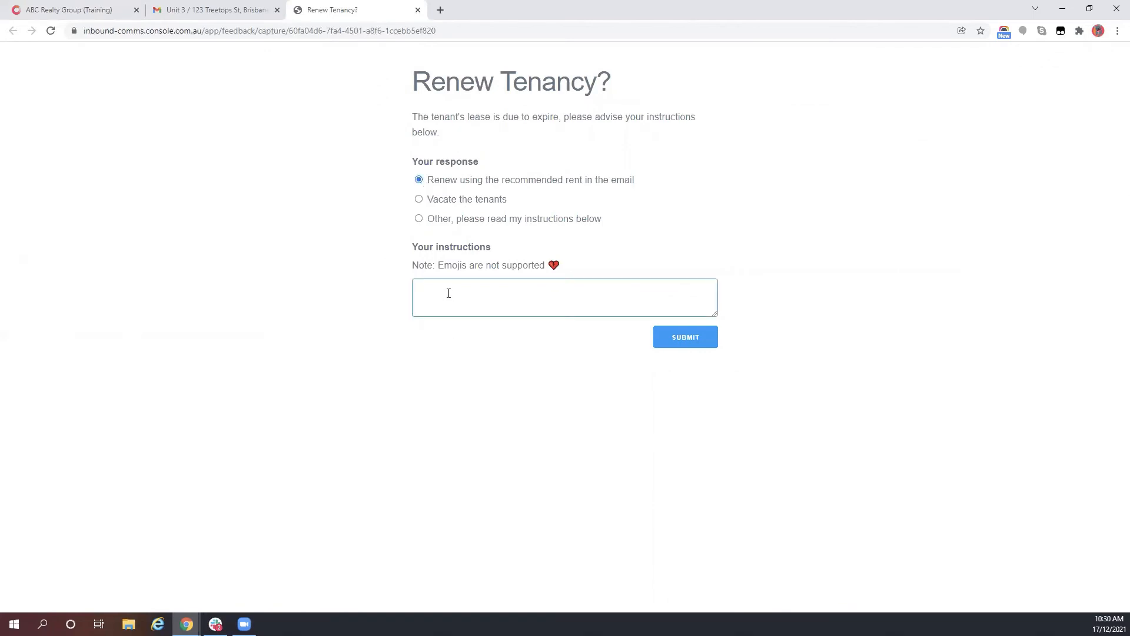
{"action": "type", "text": "but only for 6 months as we are selling after that."}
{"action": "left_click", "coordinate": [668, 334]}
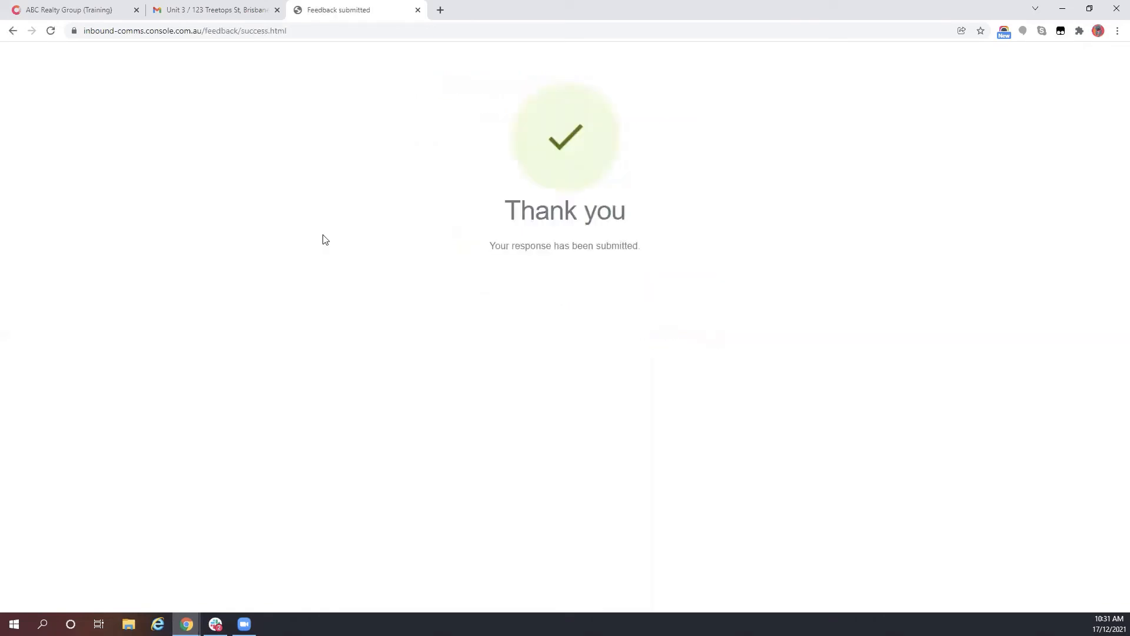
{"action": "left_click", "coordinate": [54, 10]}
{"action": "left_click", "coordinate": [51, 31]}
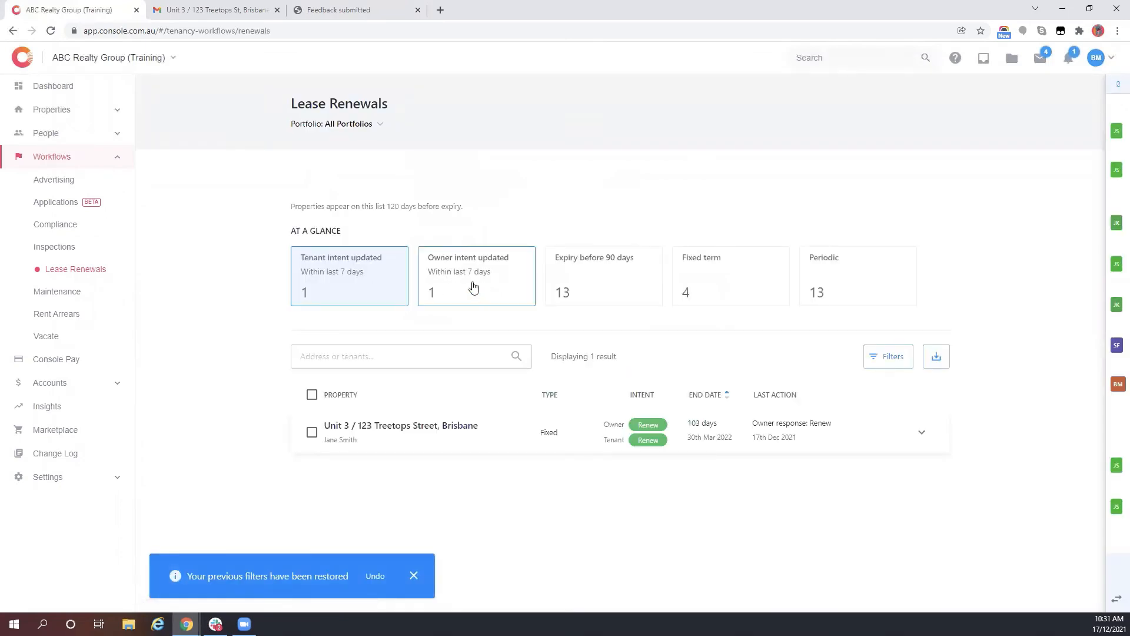
- Check the notifications and filter renewals to Owner intent updated
{"action": "left_click", "coordinate": [1069, 62]}
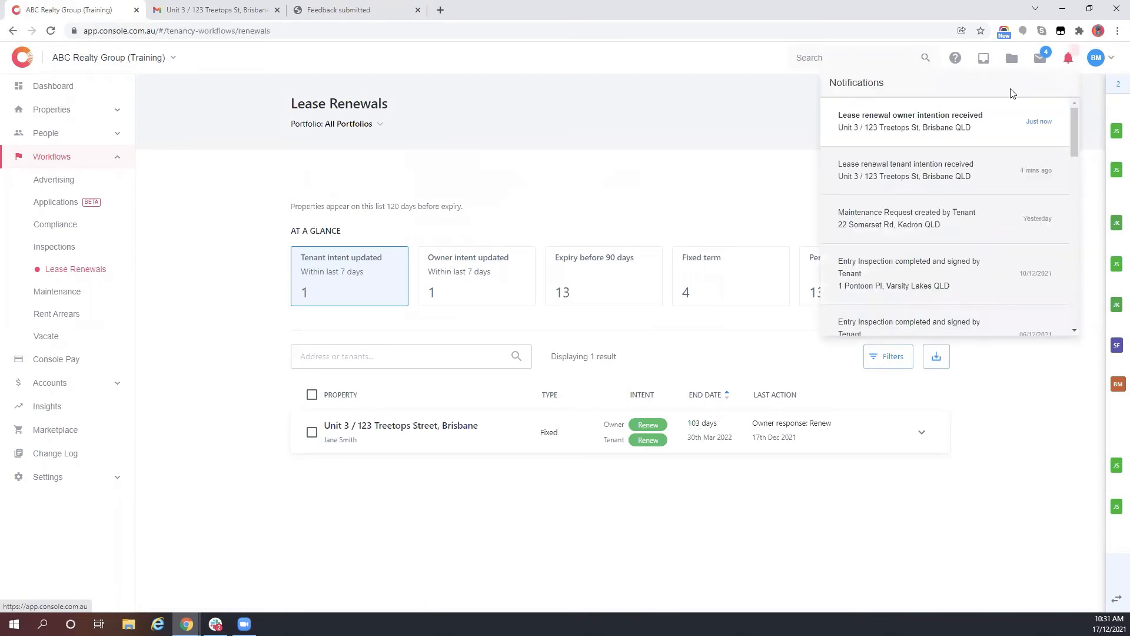
{"action": "left_click", "coordinate": [1068, 57]}
{"action": "left_click", "coordinate": [430, 296]}
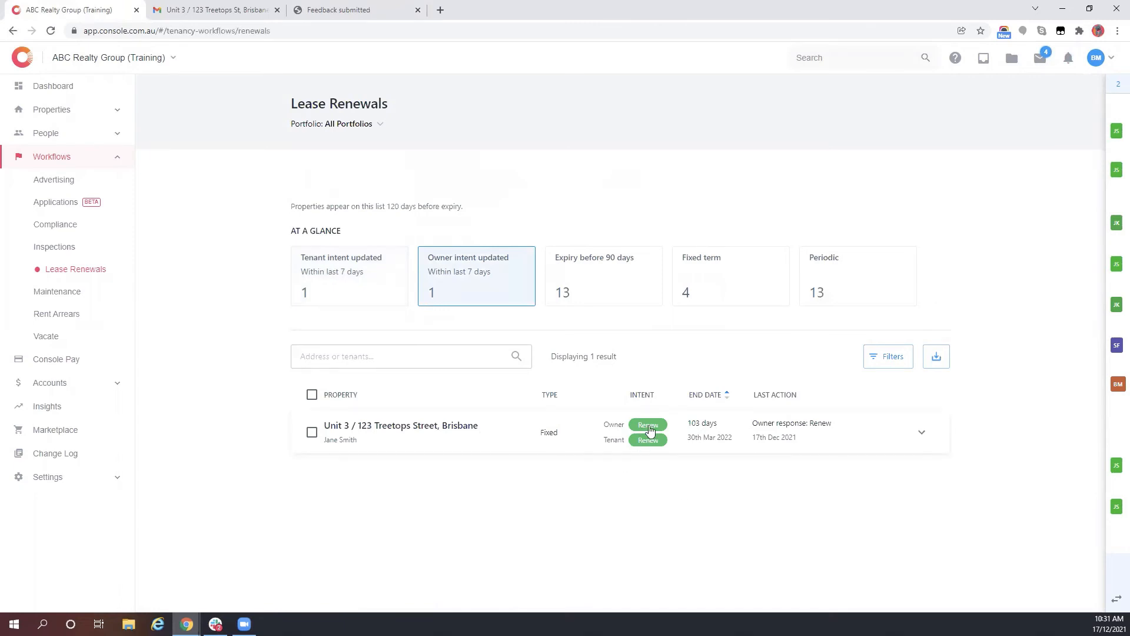
- Expand Unit 3's renewal and read through its timeline, including the owner's 6-month comment
{"action": "left_click", "coordinate": [650, 432]}
{"action": "scroll", "coordinate": [492, 434], "scroll_direction": "down", "scroll_amount": 3}
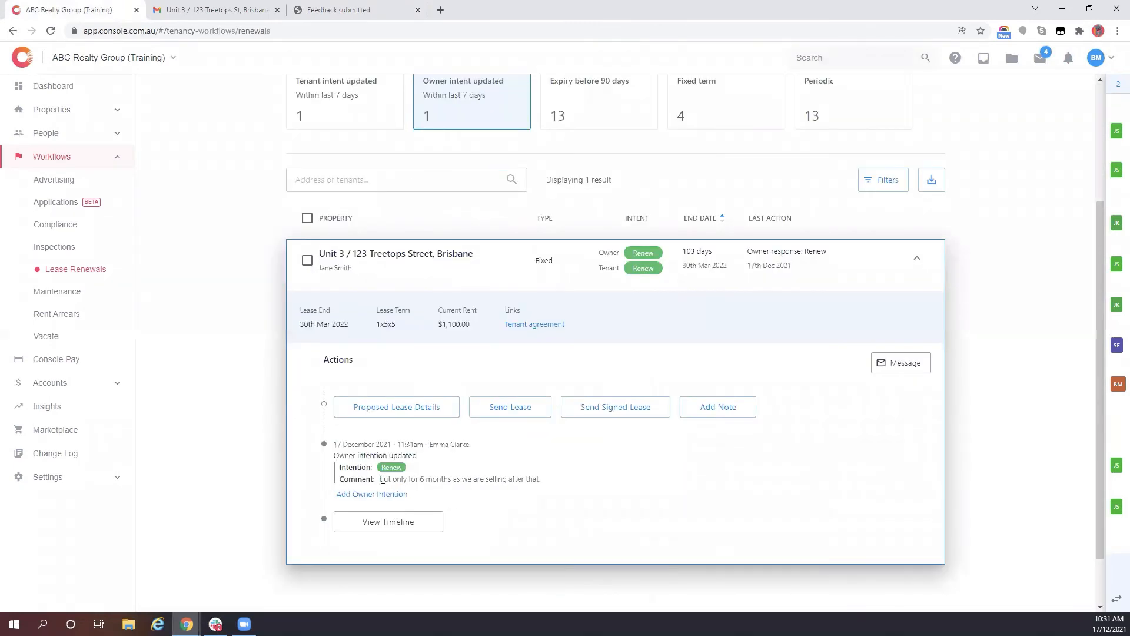
{"action": "left_click_drag", "start_coordinate": [382, 480], "coordinate": [532, 476]}
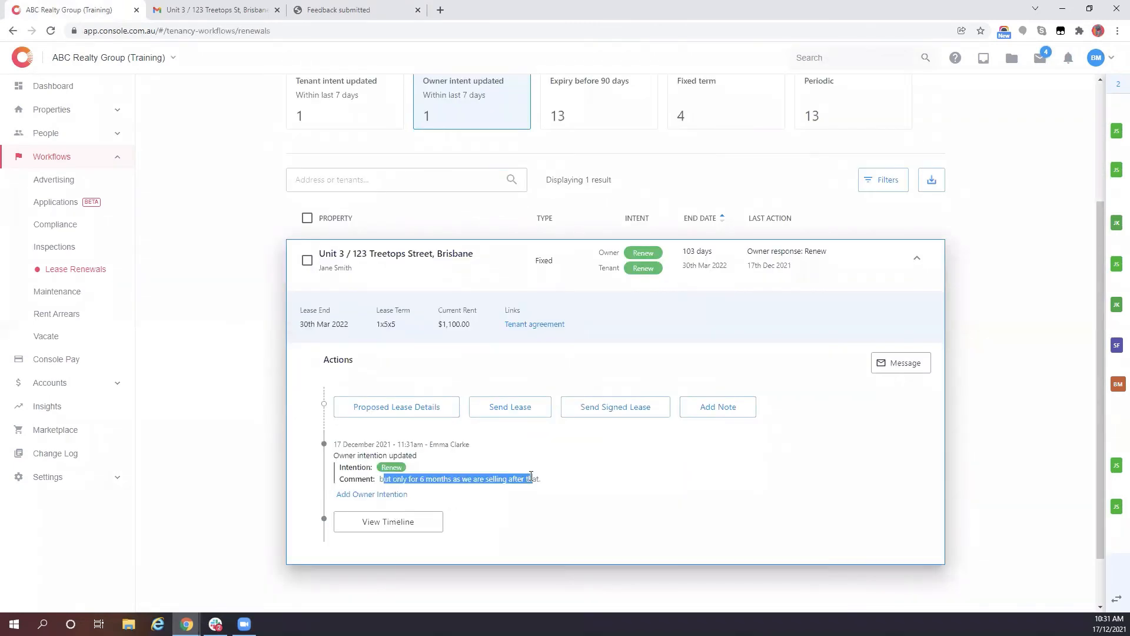
{"action": "left_click", "coordinate": [388, 522]}
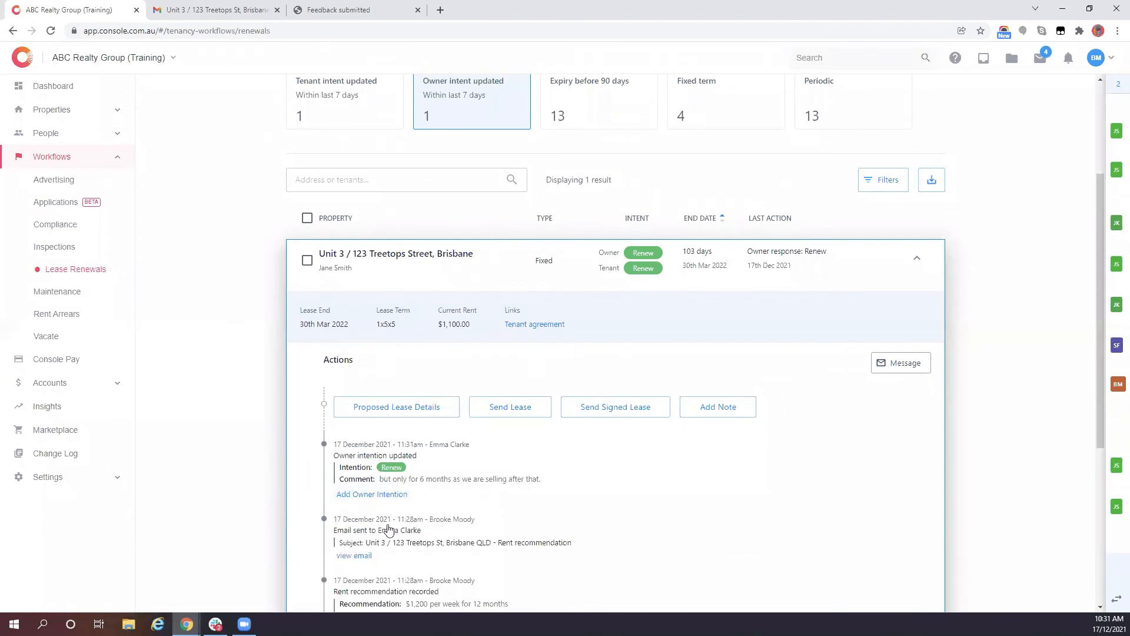
{"action": "mouse_move", "coordinate": [414, 445]}
{"action": "left_mouse_down"}
{"action": "mouse_move", "coordinate": [470, 453]}
{"action": "mouse_move", "coordinate": [420, 453]}
{"action": "left_mouse_up"}
{"action": "left_click", "coordinate": [396, 446]}
{"action": "scroll", "coordinate": [438, 447], "scroll_direction": "down", "scroll_amount": 2}
{"action": "scroll", "coordinate": [439, 452], "scroll_direction": "down", "scroll_amount": 1}
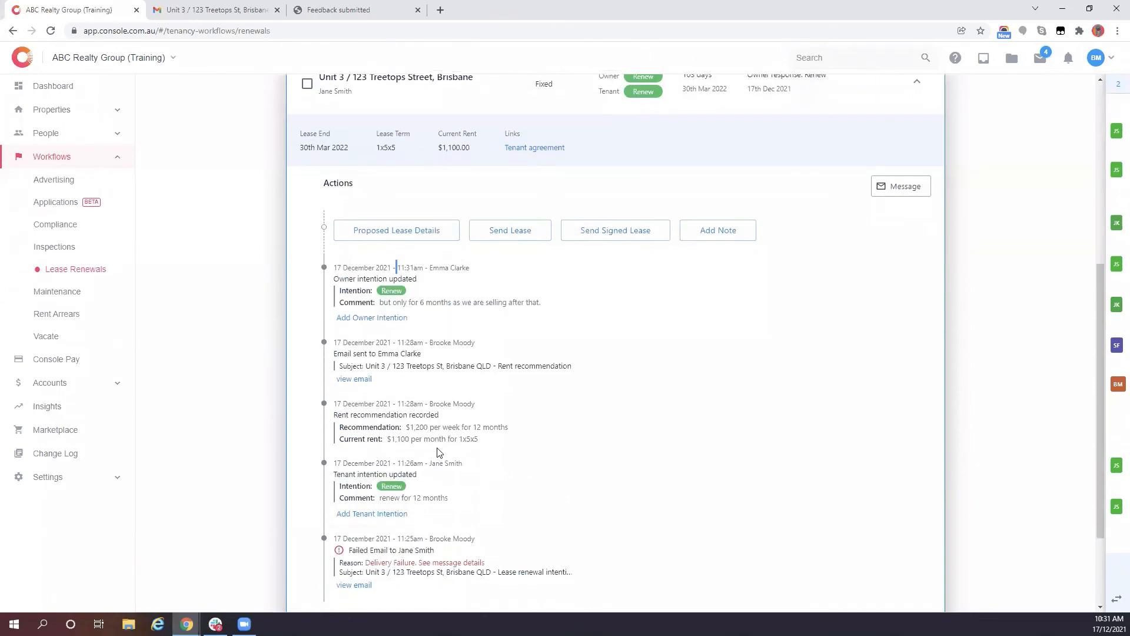
{"action": "scroll", "coordinate": [438, 452], "scroll_direction": "up", "scroll_amount": 1}
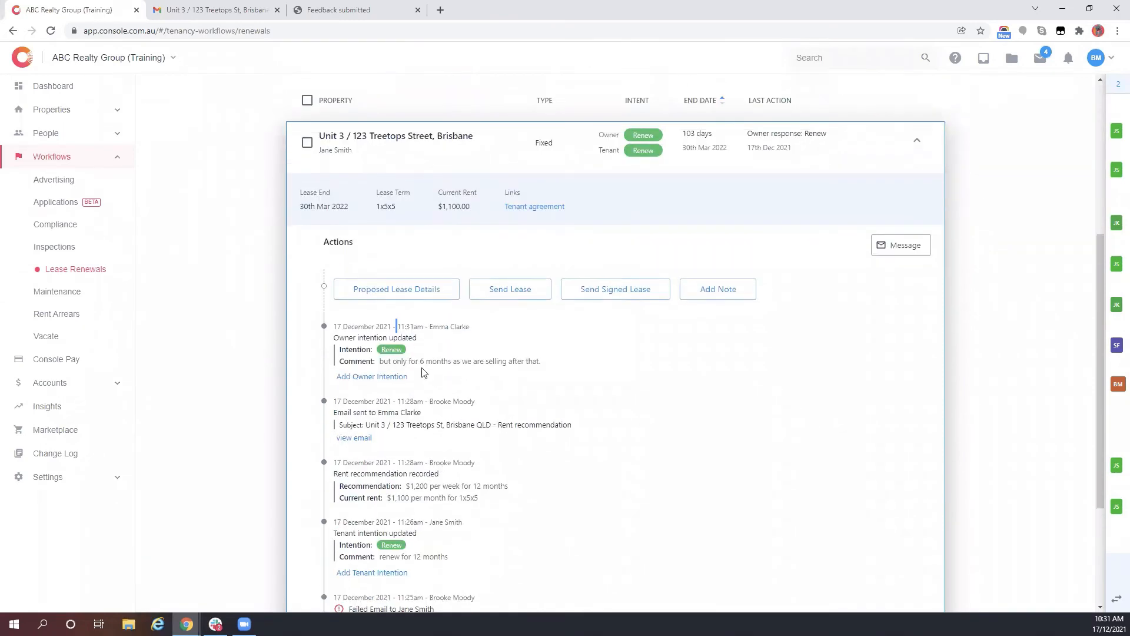
- Set the proposed lease term to '6 months' ending 30/09/2022
{"action": "left_click", "coordinate": [402, 295]}
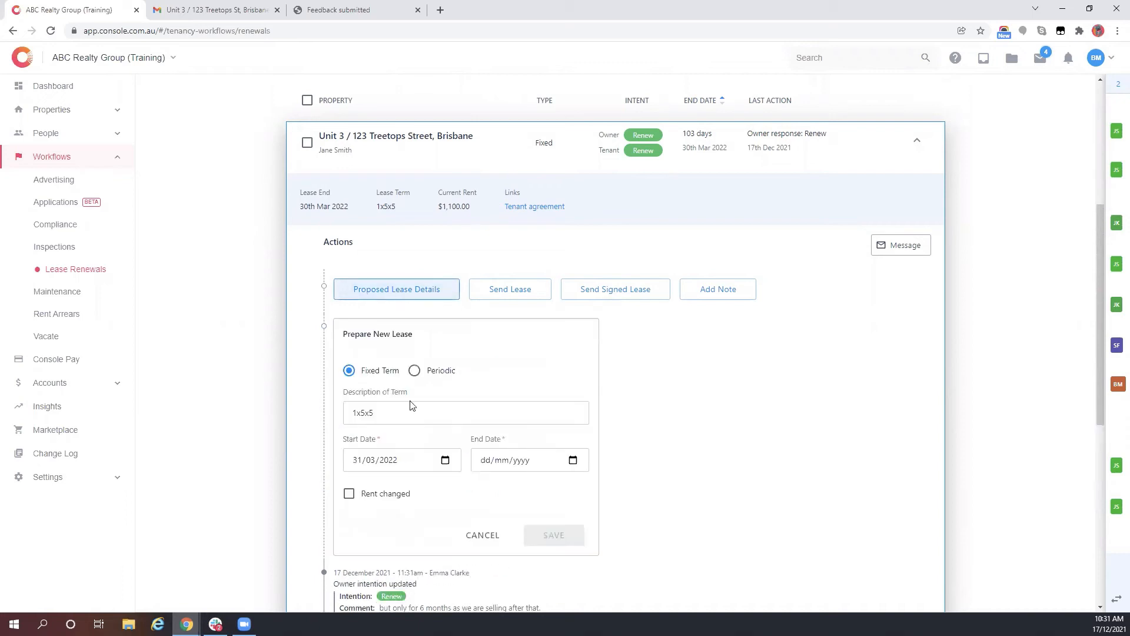
{"action": "left_click_drag", "start_coordinate": [380, 413], "coordinate": [310, 423]}
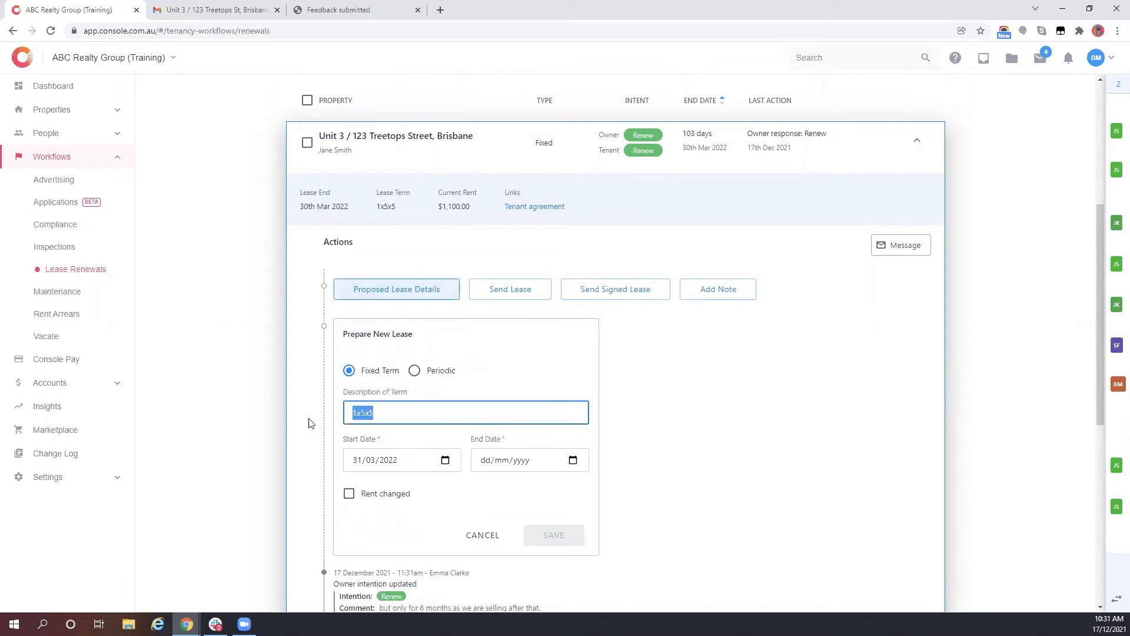
{"action": "type", "text": "6 months"}
{"action": "left_click", "coordinate": [388, 461]}
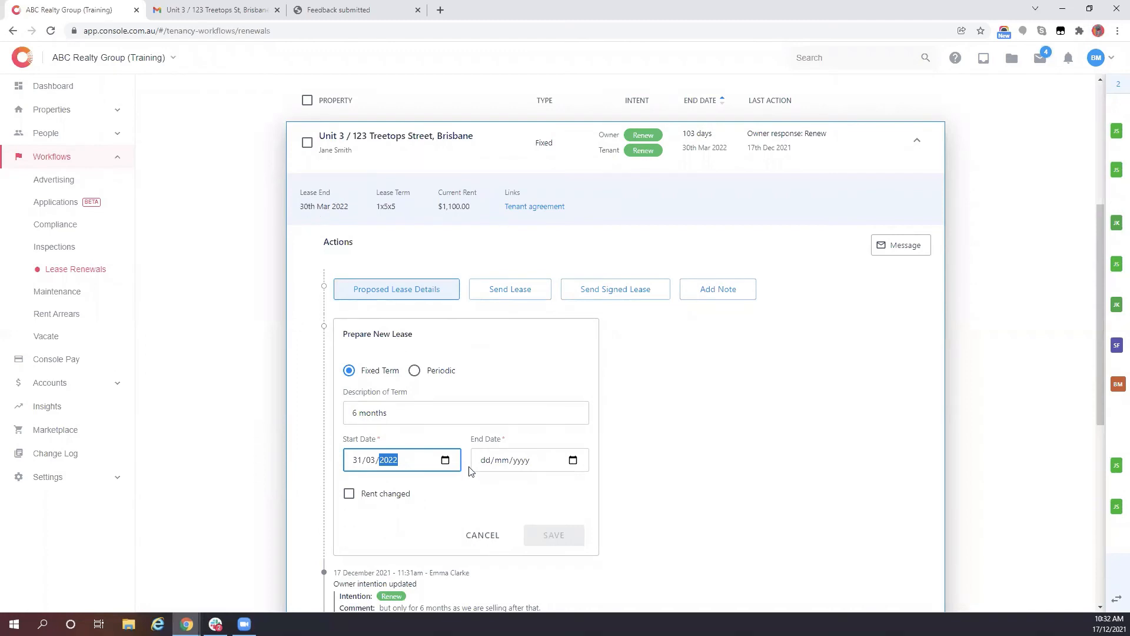
{"action": "left_click", "coordinate": [484, 459]}
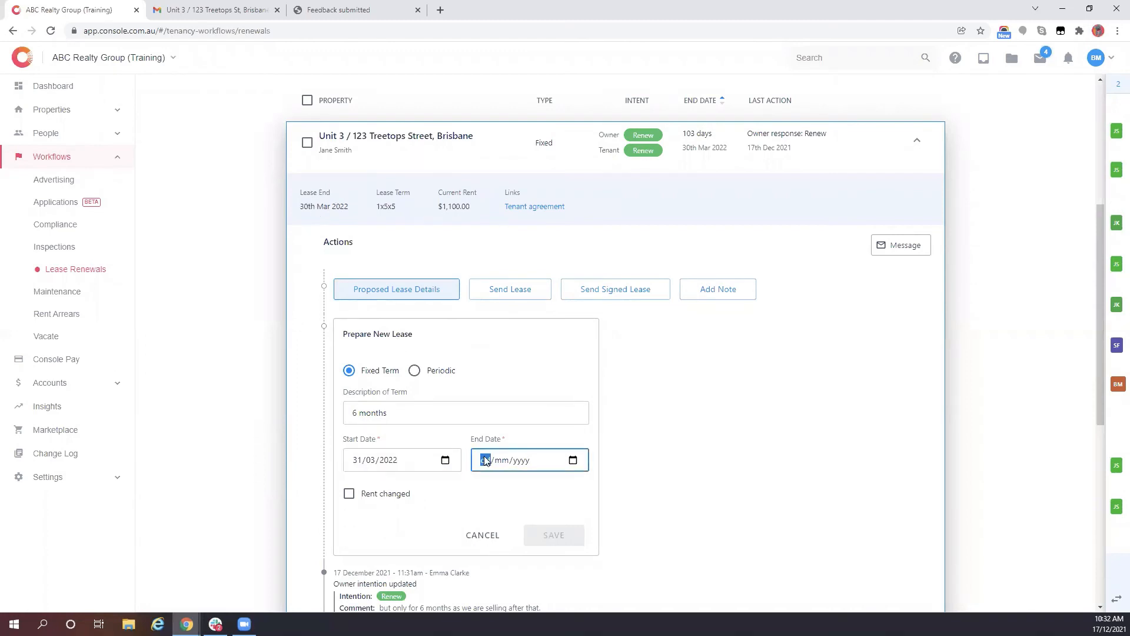
{"action": "type", "text": "30/09/2022"}
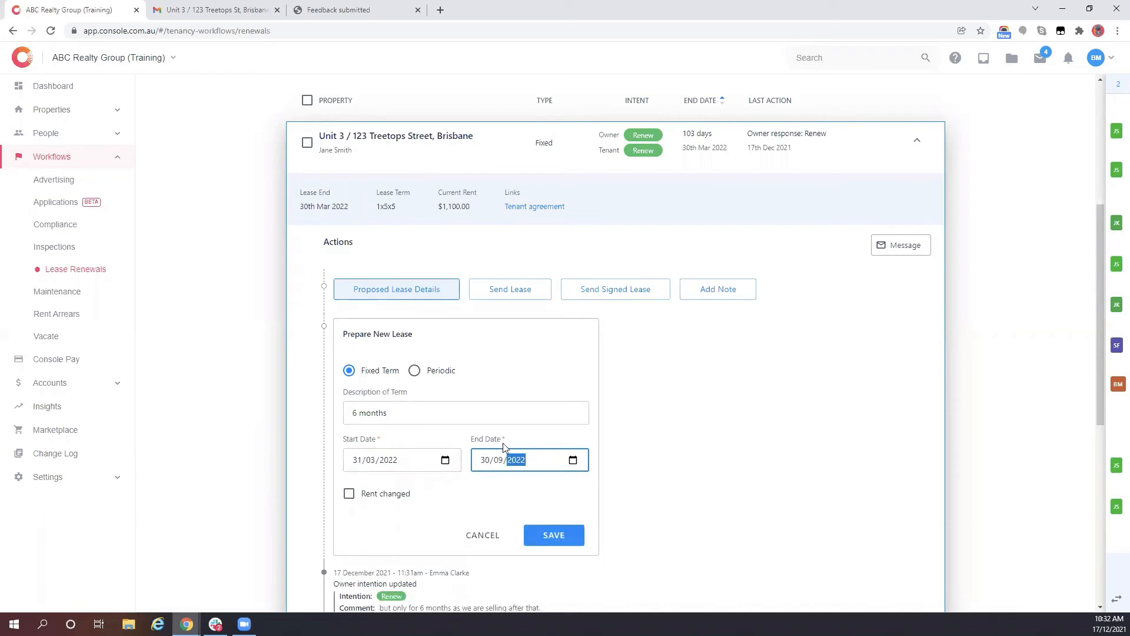
- Mark the rent as changed to $1,200 starting 31/03/2022
{"action": "left_click", "coordinate": [350, 496]}
{"action": "left_click", "coordinate": [352, 533]}
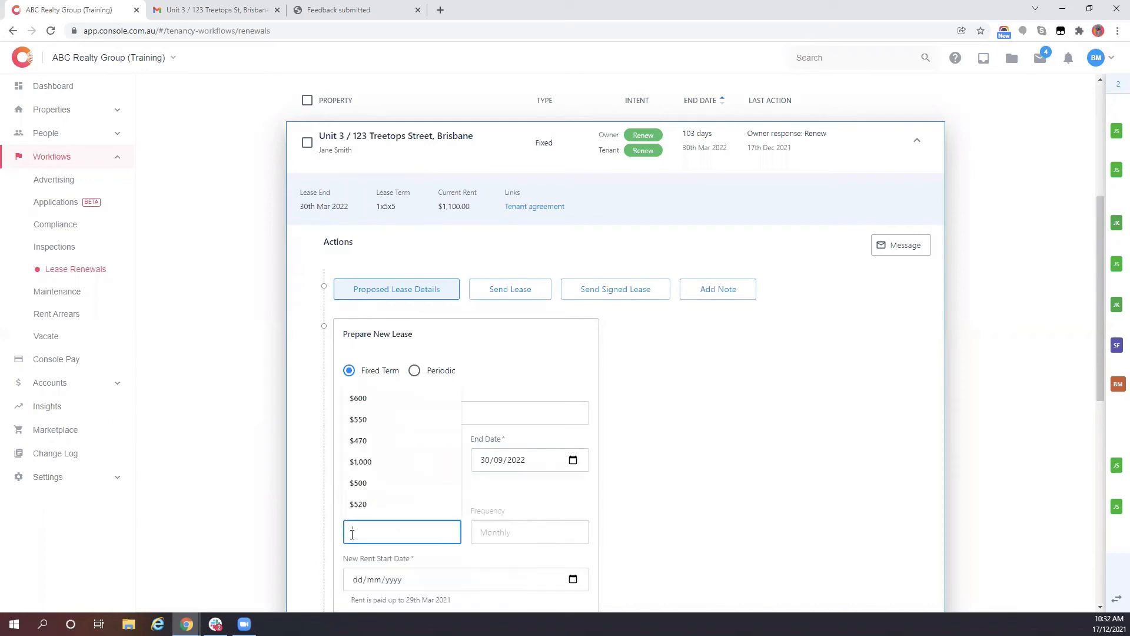
{"action": "type", "text": "$1,200"}
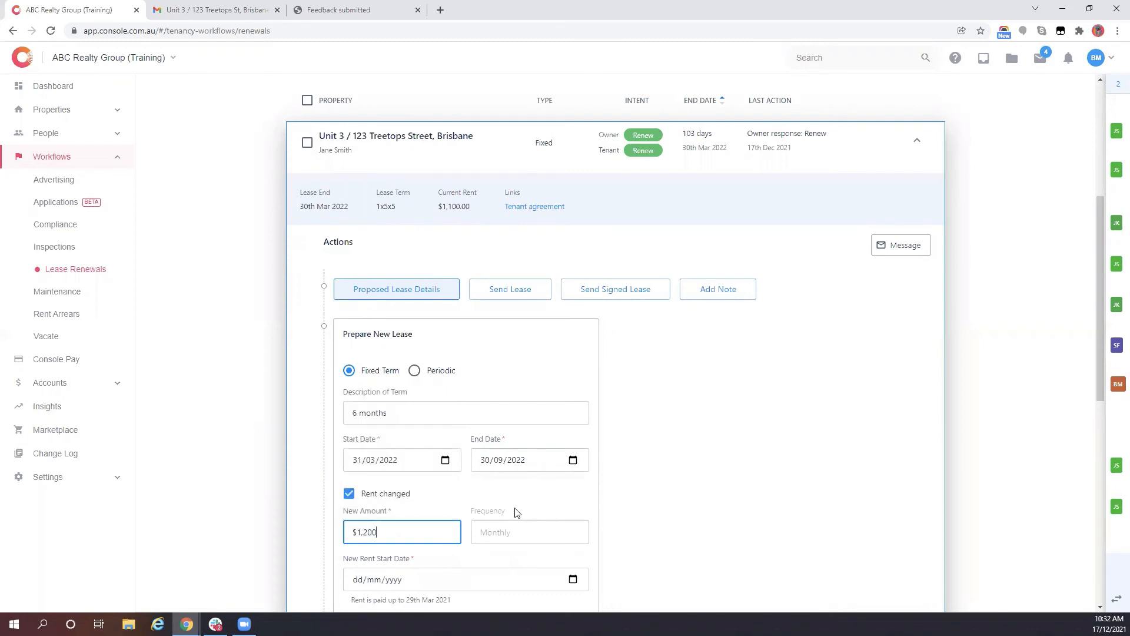
{"action": "scroll", "coordinate": [569, 478], "scroll_direction": "down", "scroll_amount": 1}
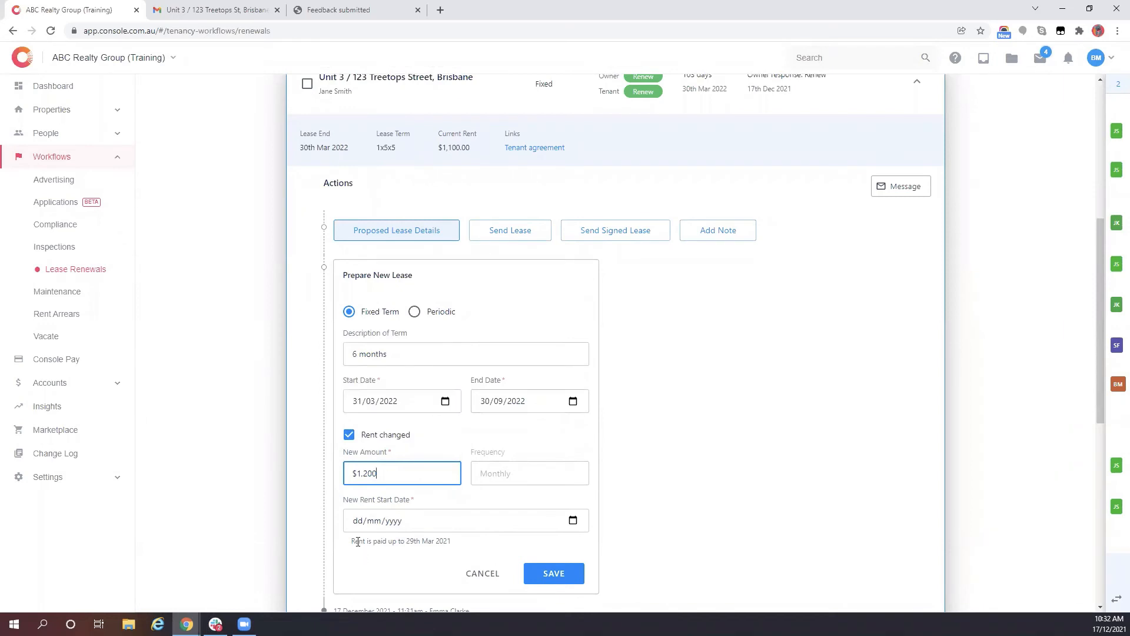
{"action": "left_click", "coordinate": [357, 521]}
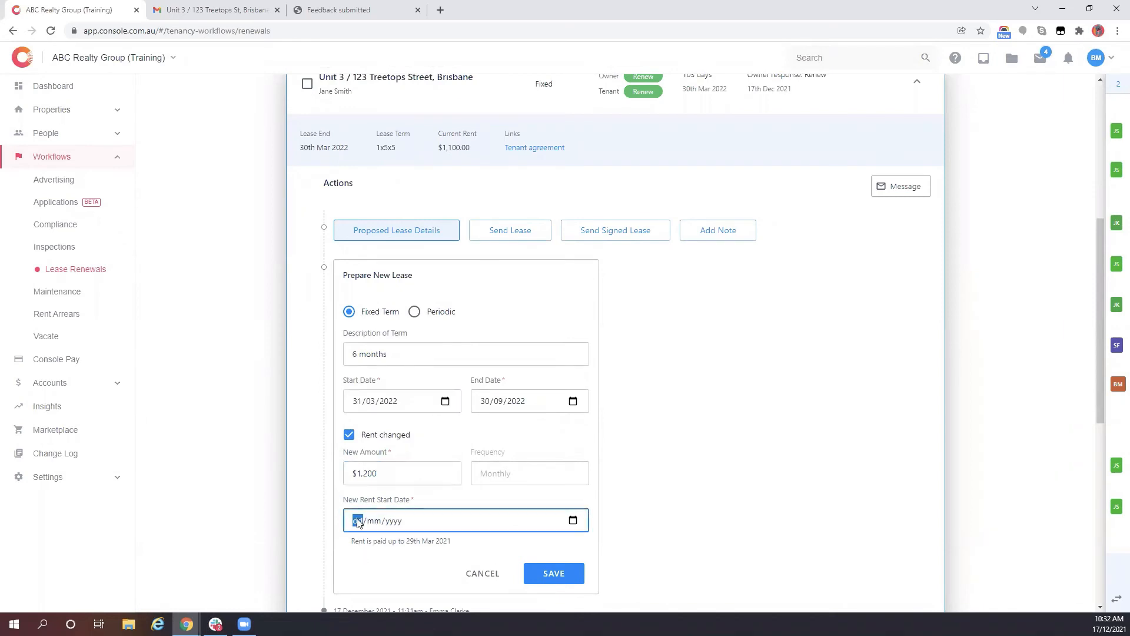
{"action": "type", "text": "31032"}
{"action": "scroll", "coordinate": [512, 441], "scroll_direction": "down", "scroll_amount": 1}
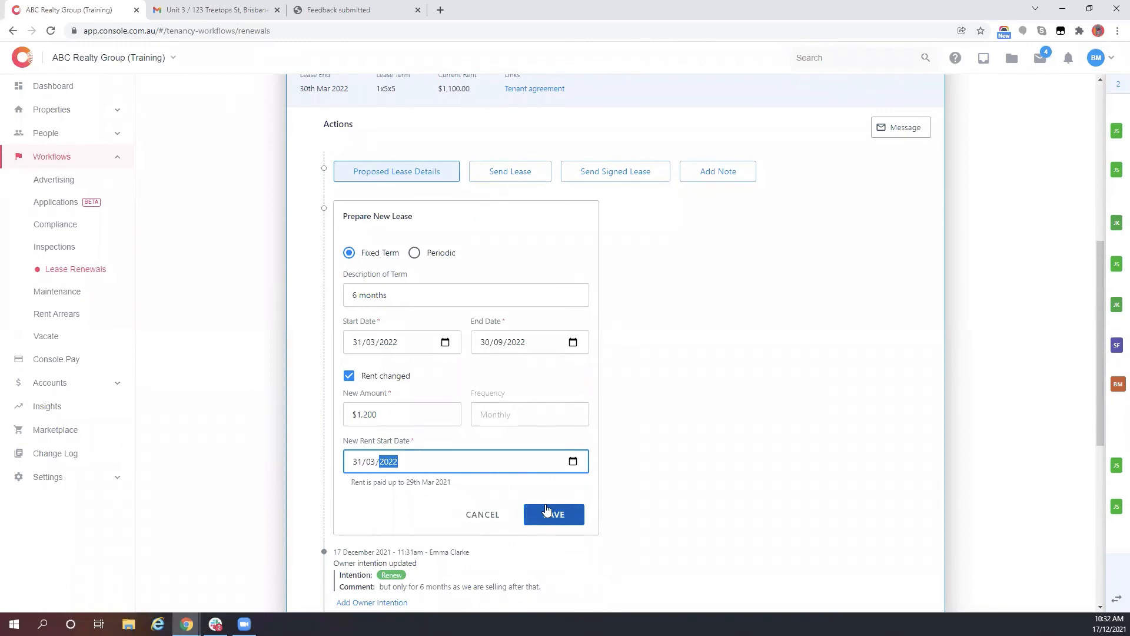
- Save the proposed 6-month lease at $1,200 monthly
{"action": "left_click", "coordinate": [547, 511]}
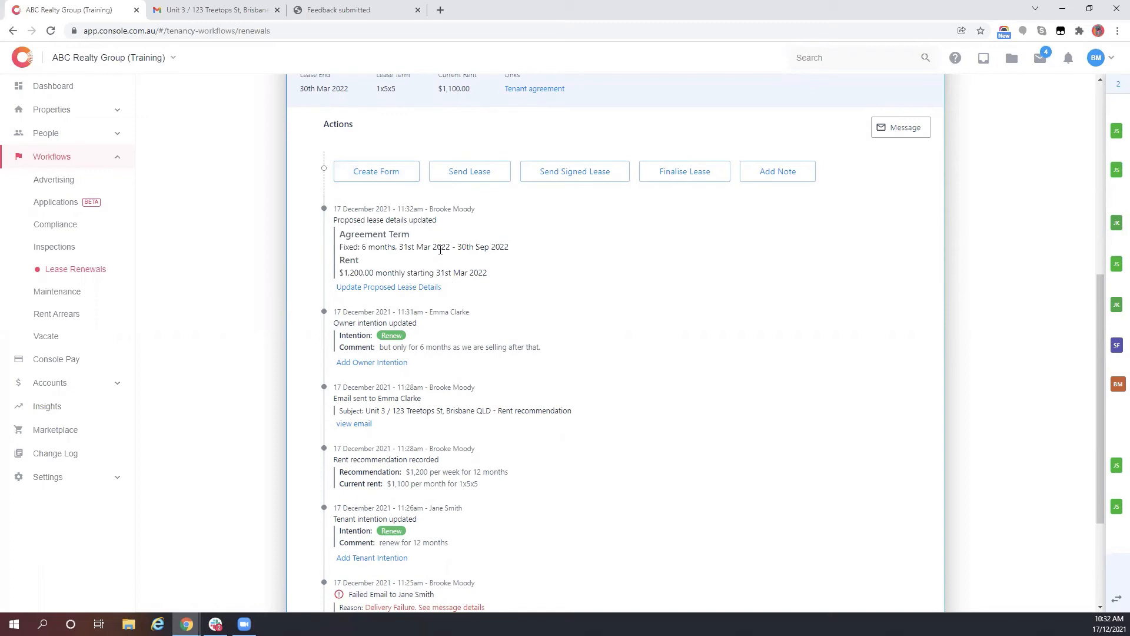
{"action": "left_click_drag", "start_coordinate": [363, 246], "coordinate": [469, 275]}
{"action": "left_click", "coordinate": [468, 275]}
- Create a new form from the Lease Agreement template, opening Form 18a in Realworks
{"action": "left_click", "coordinate": [366, 179]}
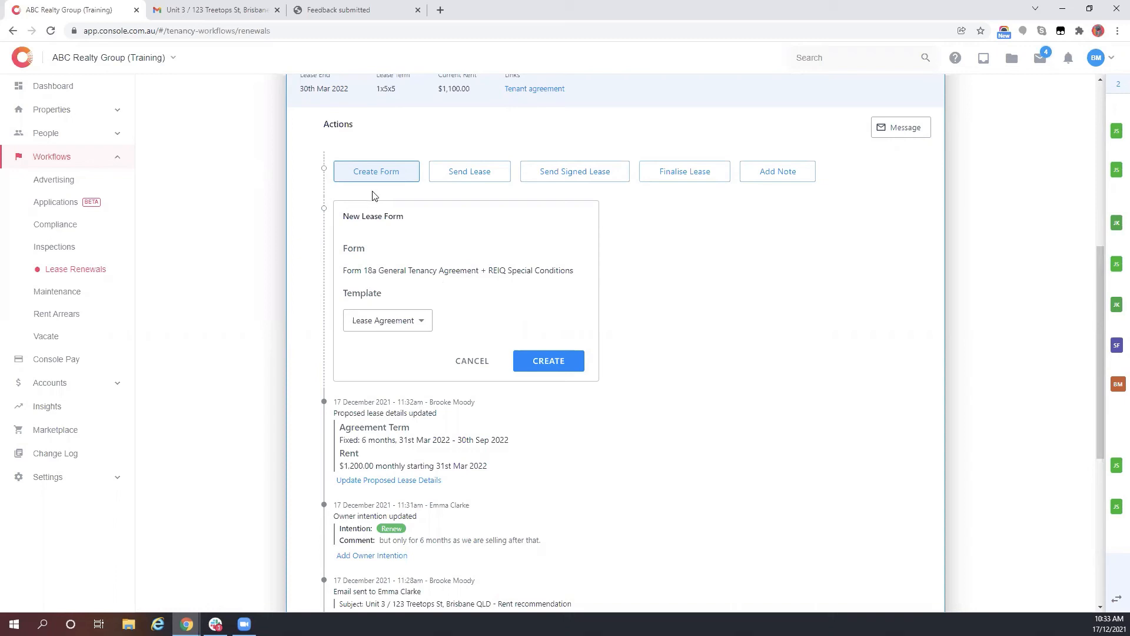
{"action": "left_click", "coordinate": [392, 322]}
{"action": "left_click", "coordinate": [396, 322]}
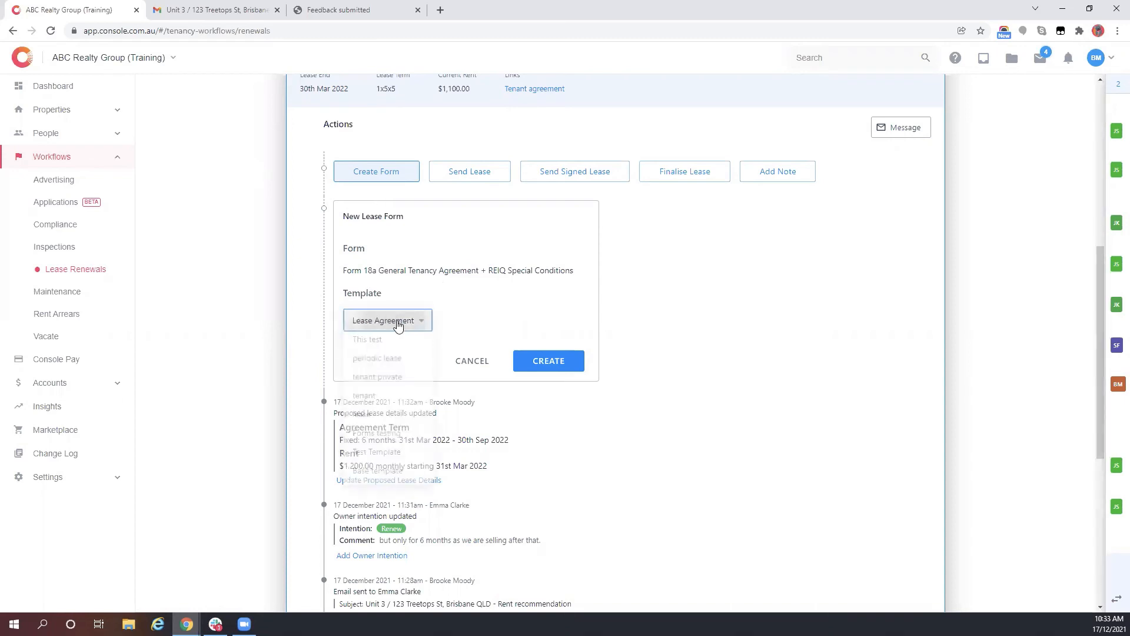
{"action": "left_click", "coordinate": [560, 368]}
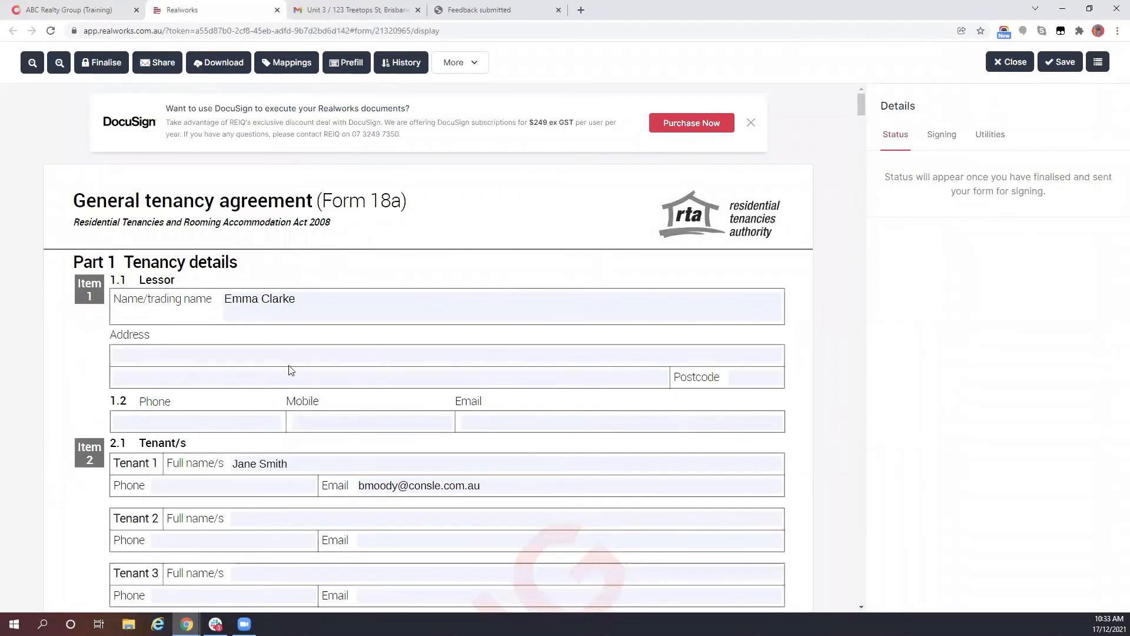
- In the agreement, approve pets, allow 2 occupants, and answer No to both by-law questions
{"action": "scroll", "coordinate": [268, 323], "scroll_direction": "down", "scroll_amount": 3}
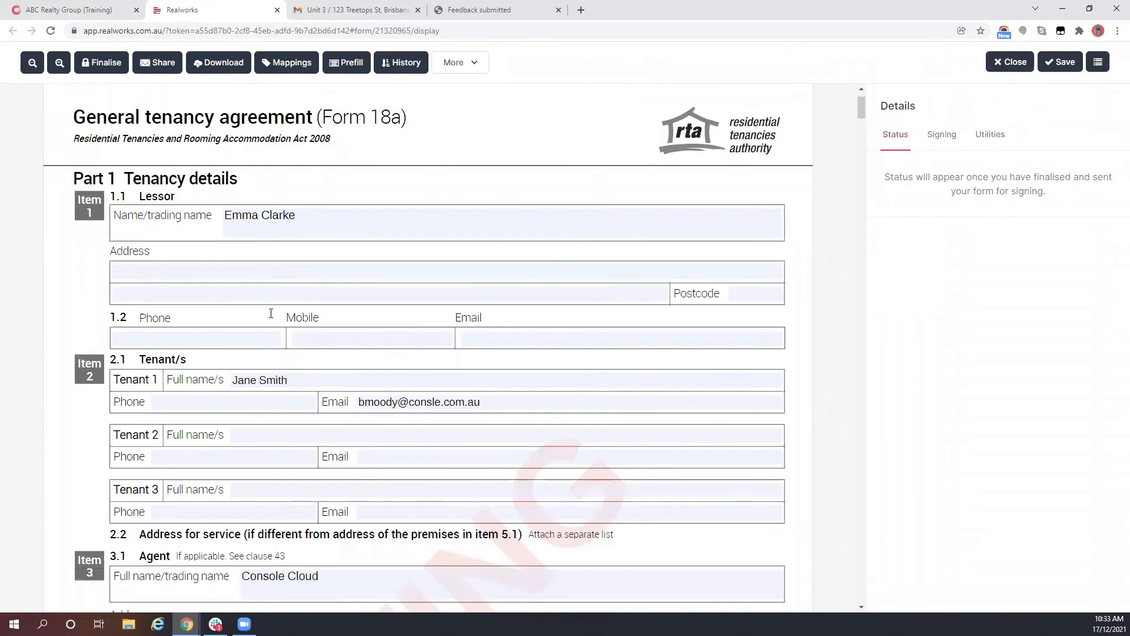
{"action": "scroll", "coordinate": [280, 303], "scroll_direction": "down", "scroll_amount": 3}
{"action": "scroll", "coordinate": [281, 302], "scroll_direction": "down", "scroll_amount": 5}
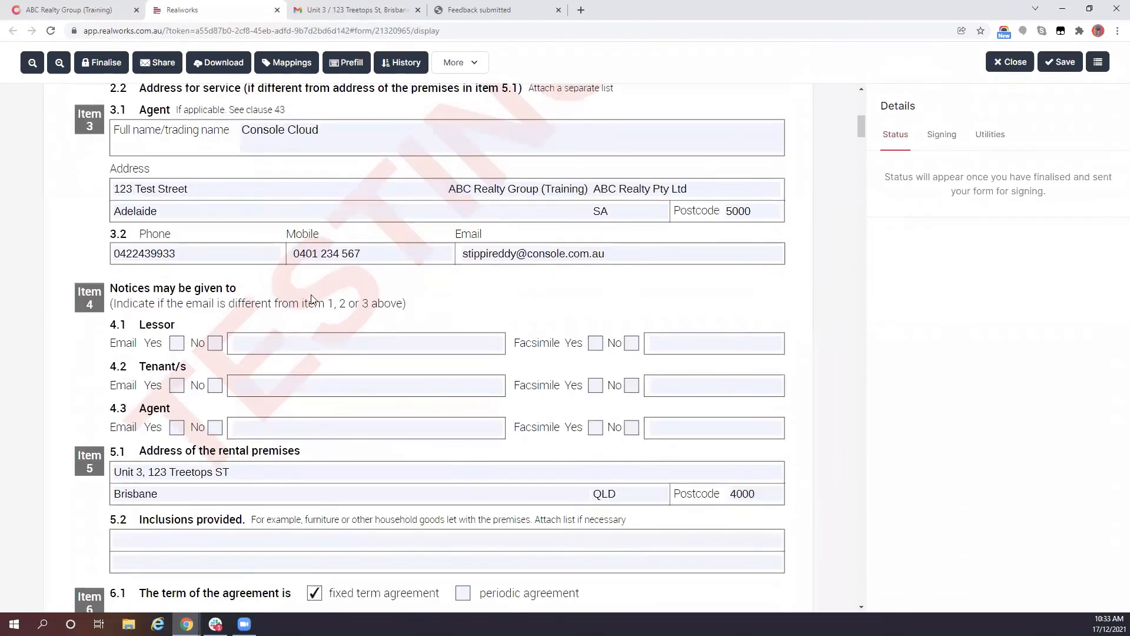
{"action": "scroll", "coordinate": [437, 169], "scroll_direction": "up", "scroll_amount": 2}
{"action": "scroll", "coordinate": [228, 293], "scroll_direction": "down", "scroll_amount": 5}
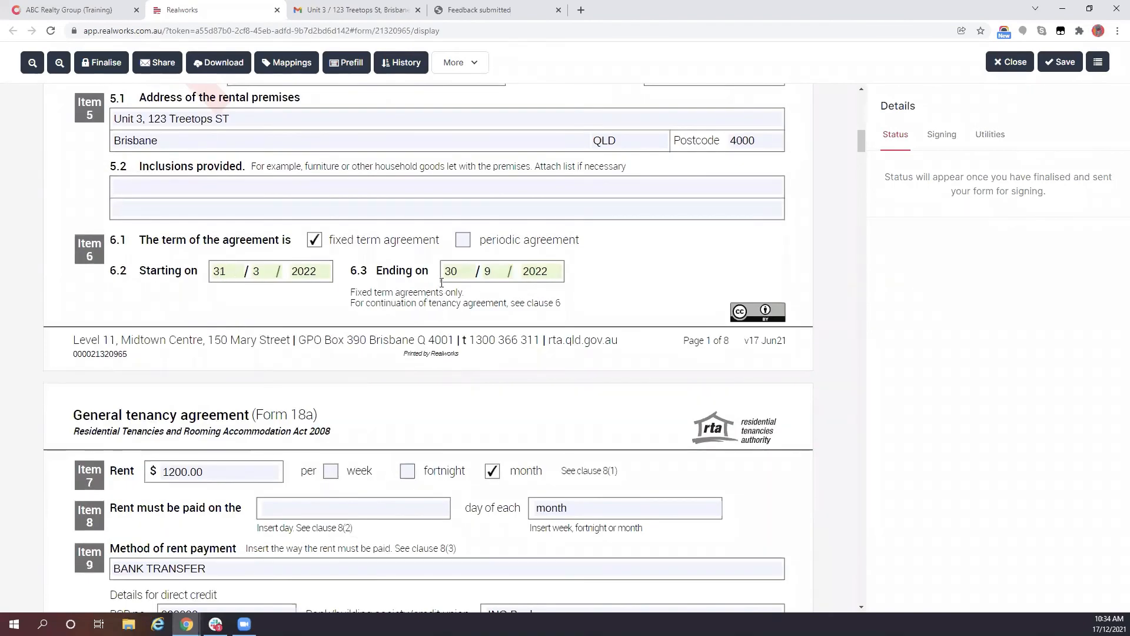
{"action": "scroll", "coordinate": [371, 310], "scroll_direction": "down", "scroll_amount": 2}
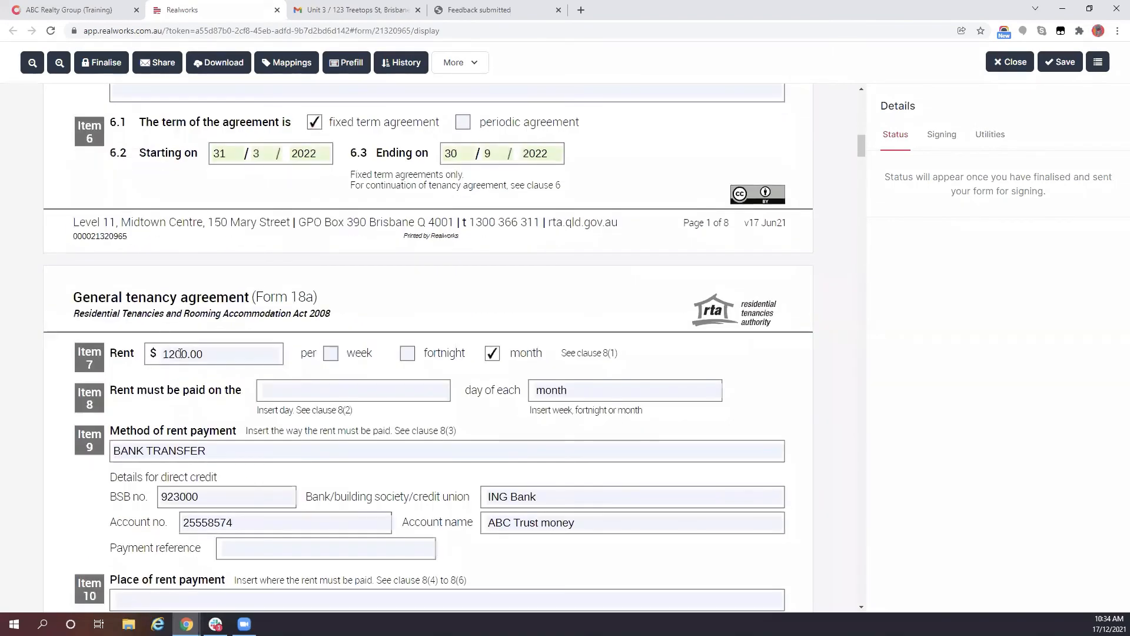
{"action": "scroll", "coordinate": [198, 346], "scroll_direction": "down", "scroll_amount": 1}
{"action": "scroll", "coordinate": [197, 346], "scroll_direction": "down", "scroll_amount": 3}
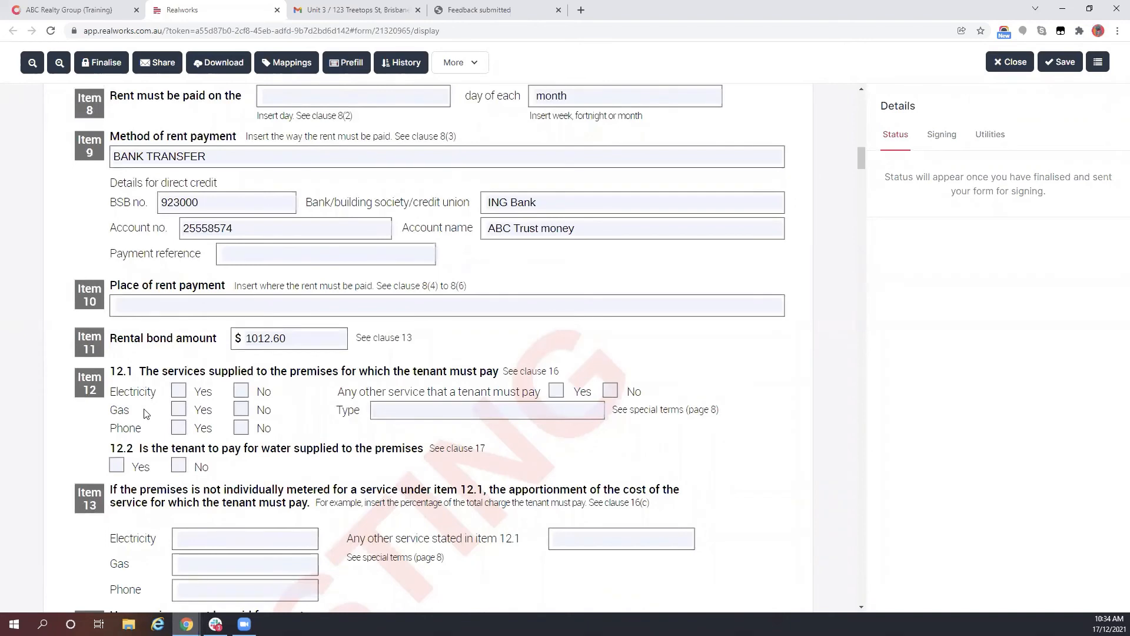
{"action": "scroll", "coordinate": [173, 404], "scroll_direction": "down", "scroll_amount": 4}
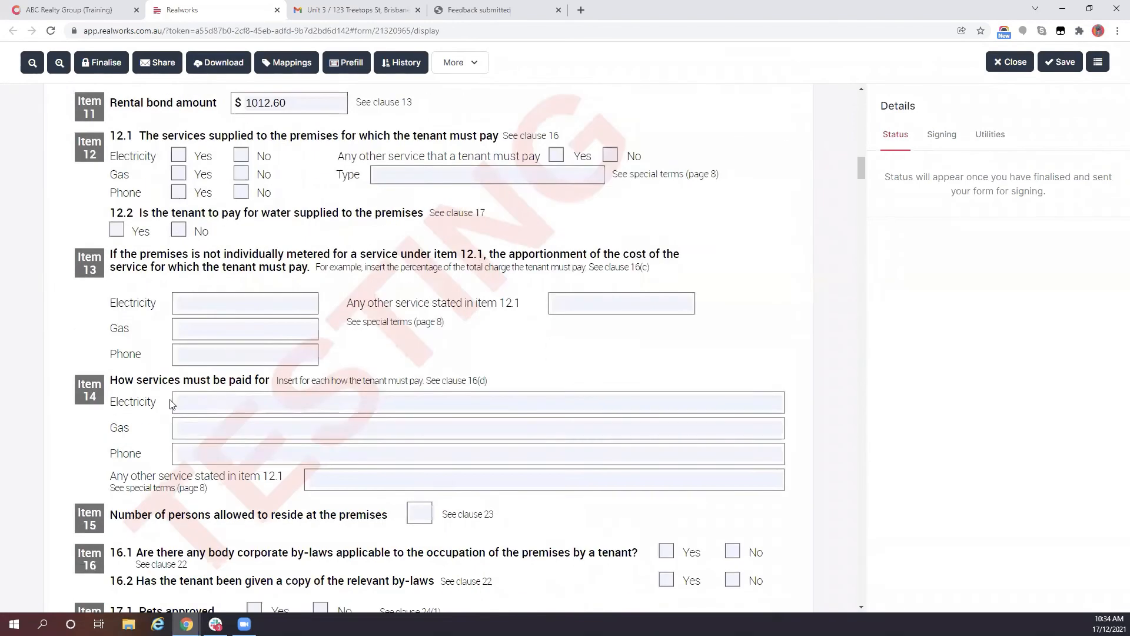
{"action": "scroll", "coordinate": [173, 404], "scroll_direction": "down", "scroll_amount": 2}
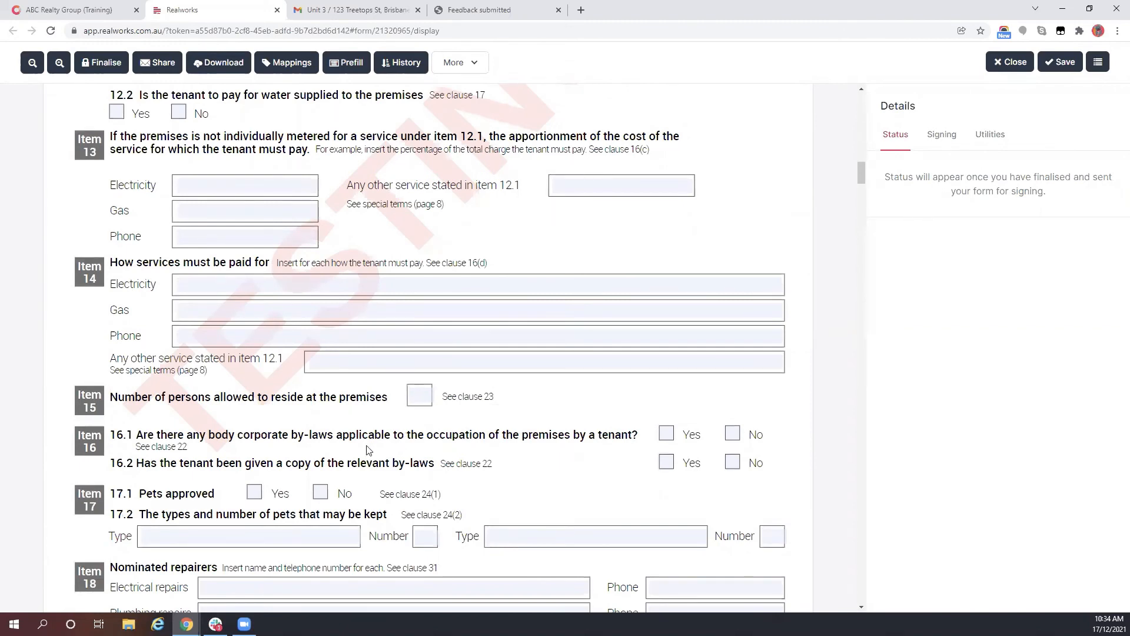
{"action": "scroll", "coordinate": [369, 448], "scroll_direction": "down", "scroll_amount": 8}
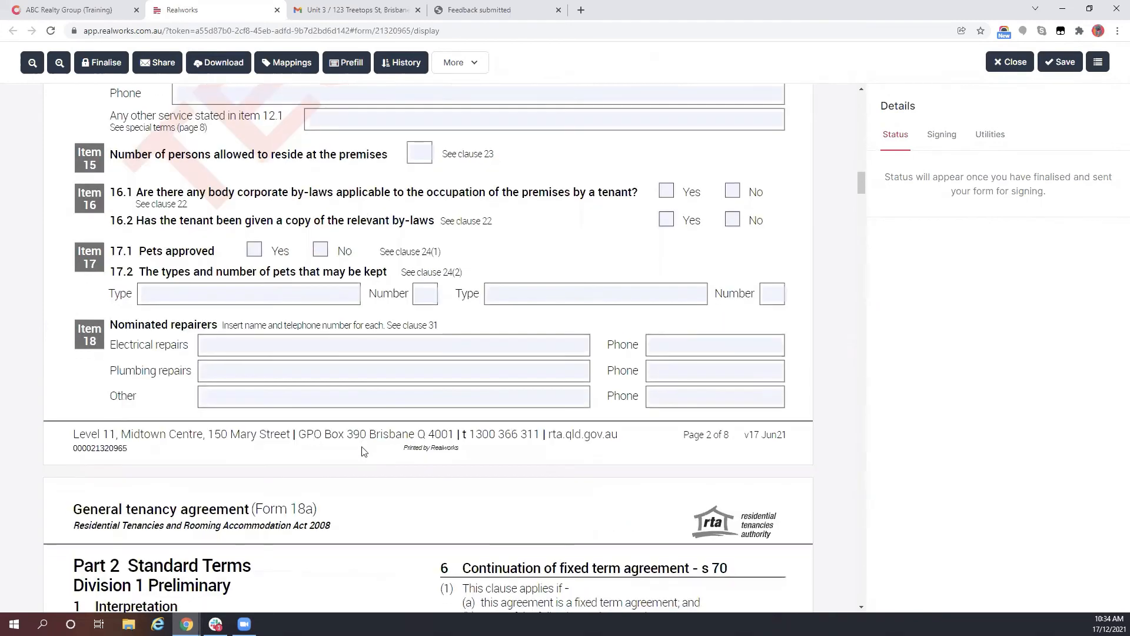
{"action": "scroll", "coordinate": [372, 446], "scroll_direction": "up", "scroll_amount": 6}
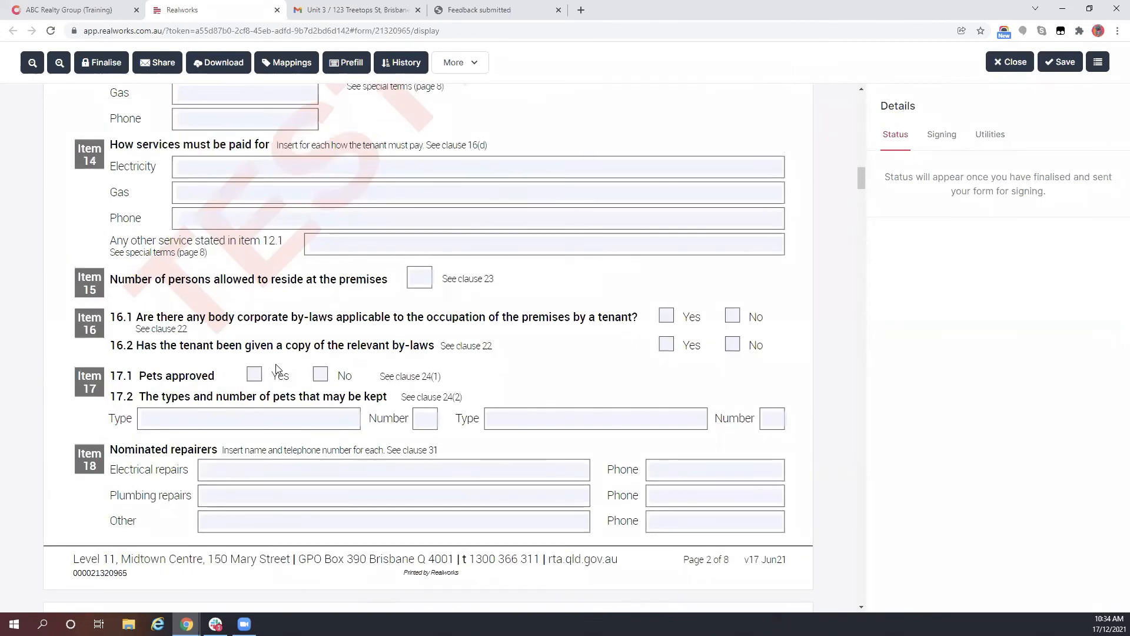
{"action": "left_click", "coordinate": [254, 374]}
{"action": "left_click", "coordinate": [425, 275]}
{"action": "type", "text": "2"}
{"action": "left_click", "coordinate": [733, 316]}
{"action": "left_click", "coordinate": [733, 345]}
{"action": "scroll", "coordinate": [461, 373], "scroll_direction": "down", "scroll_amount": 4}
{"action": "scroll", "coordinate": [383, 144], "scroll_direction": "up", "scroll_amount": 3}
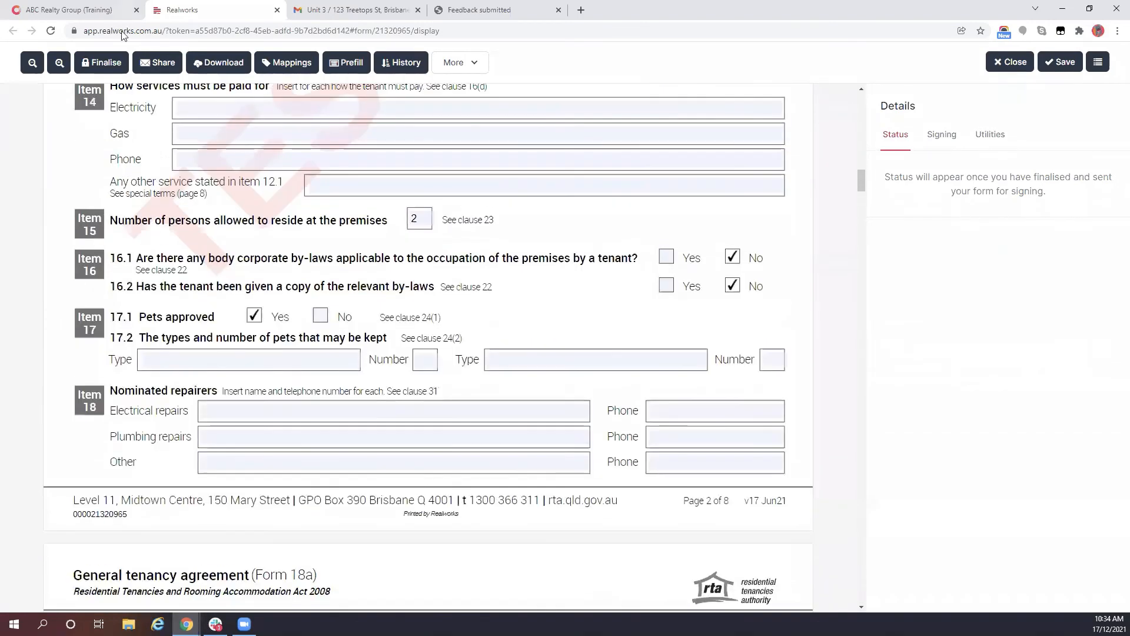
{"action": "scroll", "coordinate": [412, 294], "scroll_direction": "up", "scroll_amount": 4}
- Finalise the agreement and download it as a PDF
{"action": "left_click", "coordinate": [101, 62]}
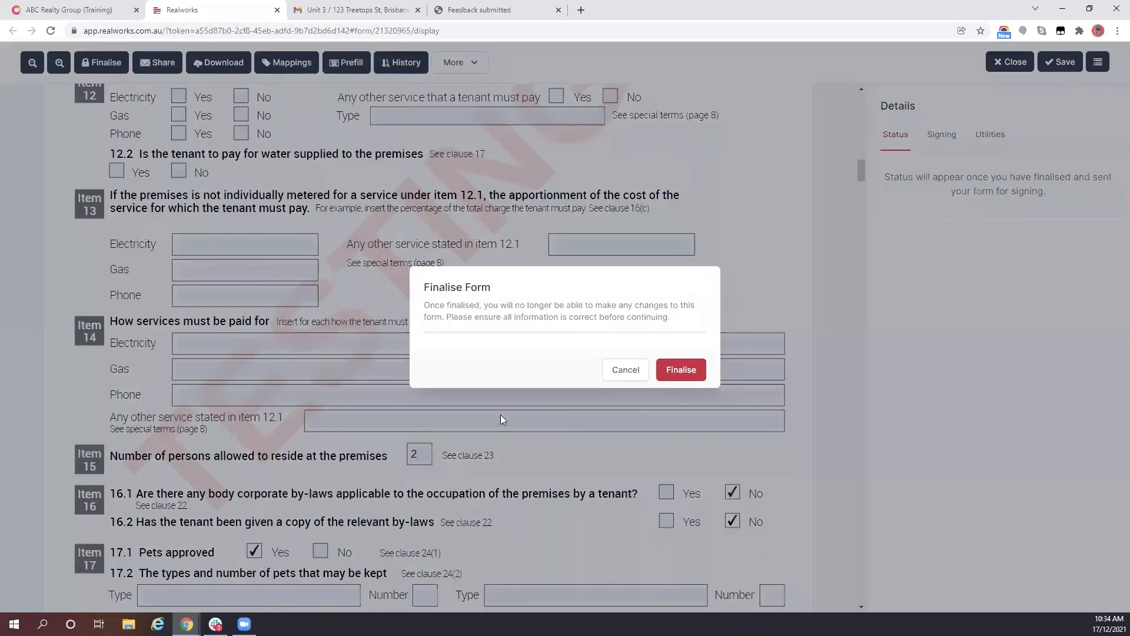
{"action": "left_click", "coordinate": [667, 370]}
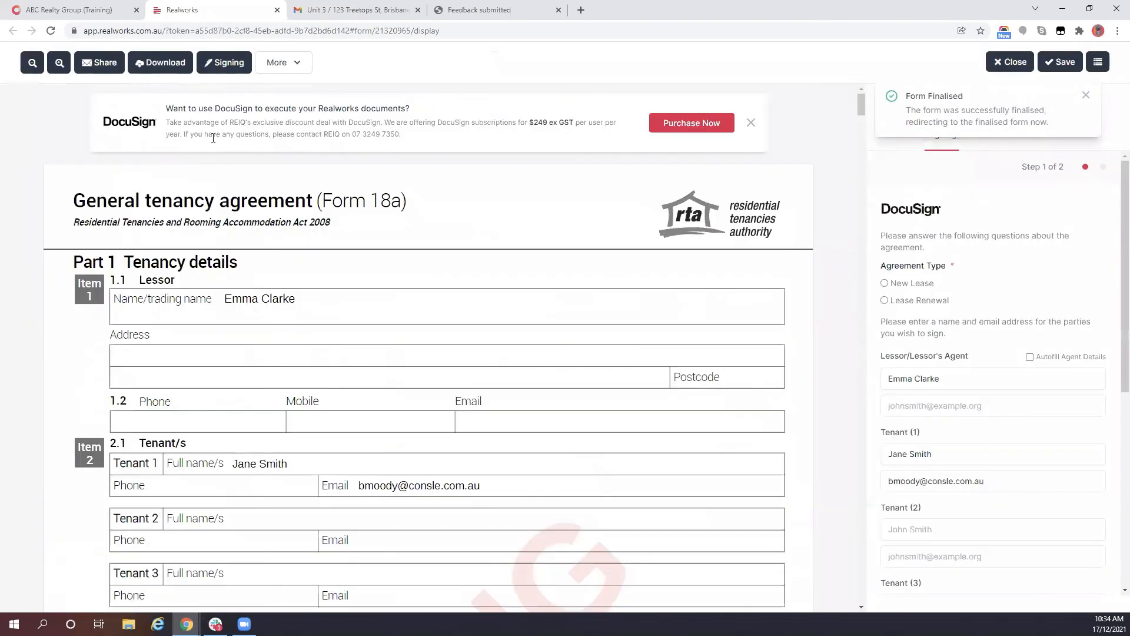
{"action": "left_click", "coordinate": [144, 63]}
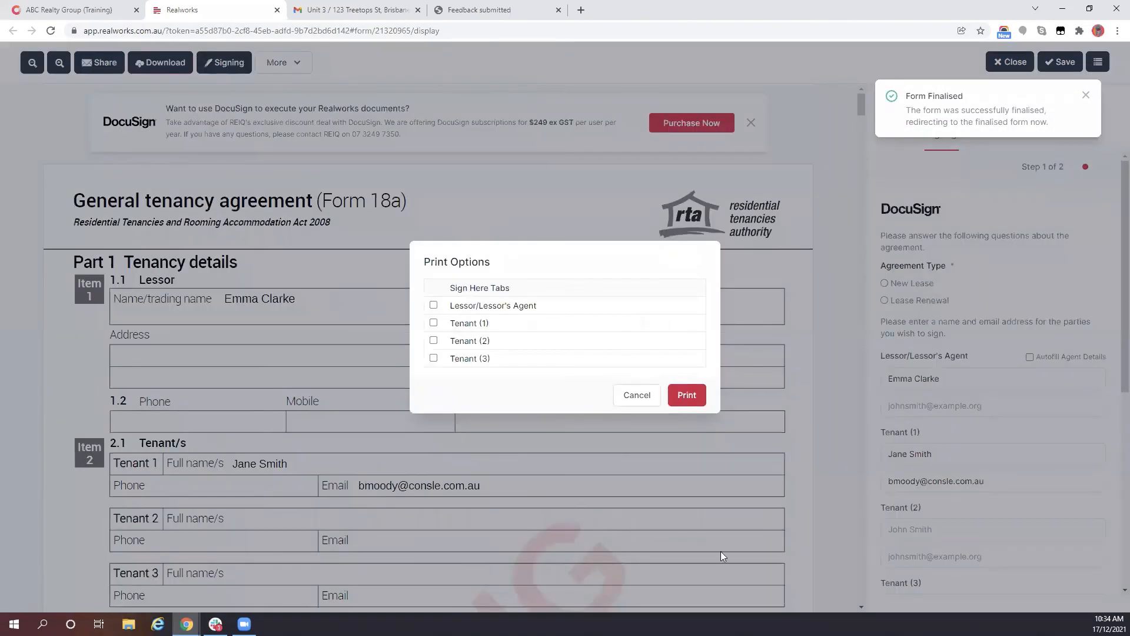
{"action": "left_click", "coordinate": [687, 393]}
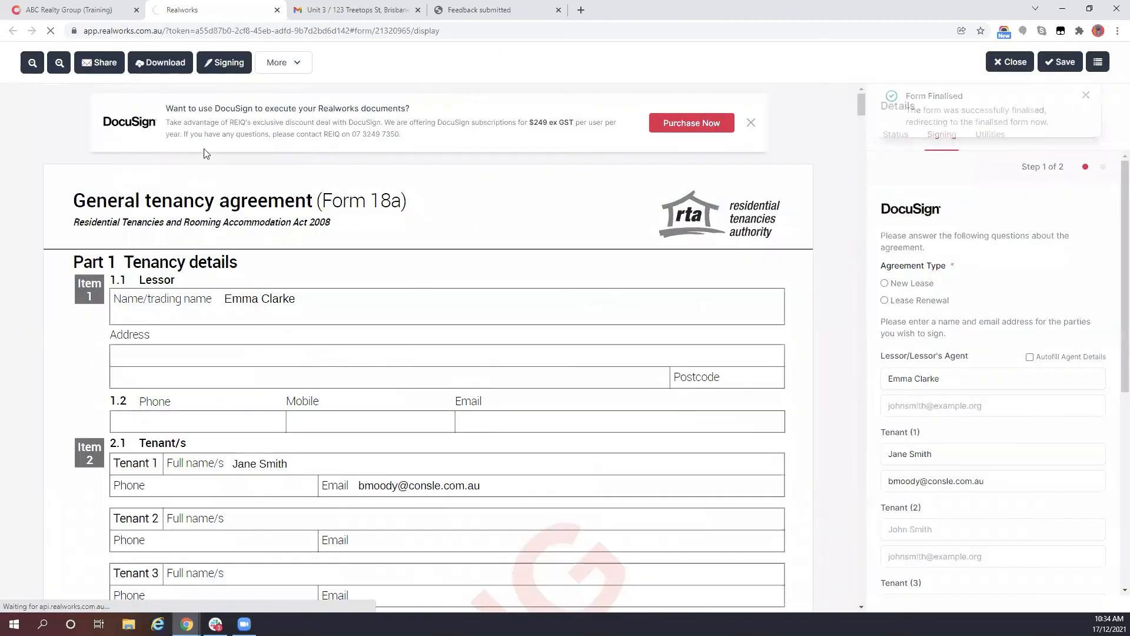
{"action": "left_click", "coordinate": [21, 11]}
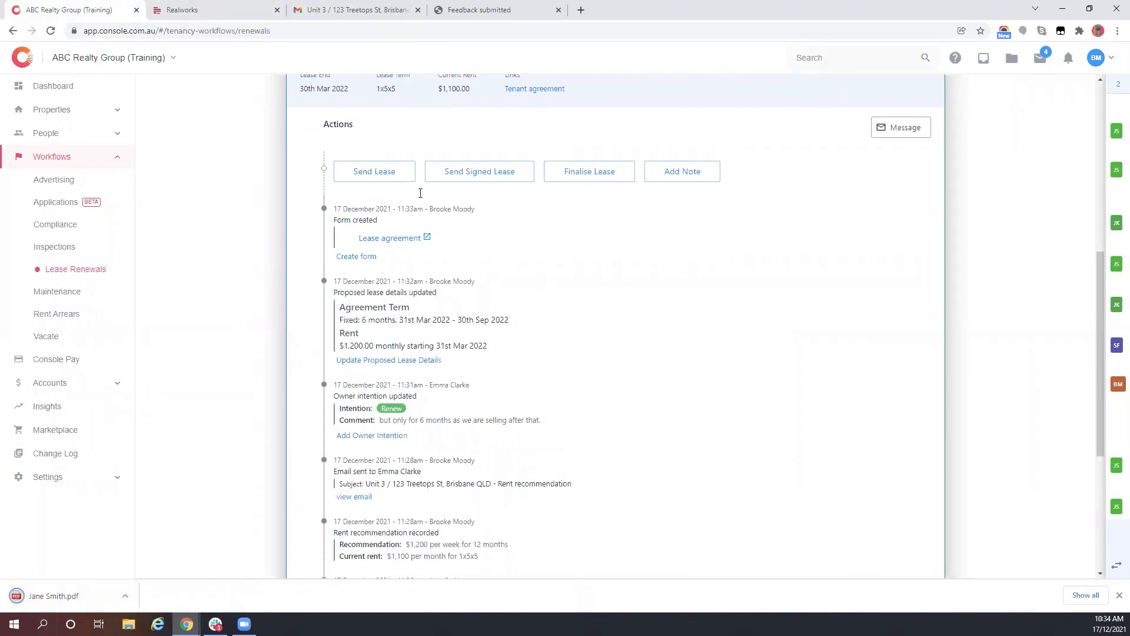
- Attach the downloaded agreement PDF from Downloads to the Send Lease request
{"action": "left_click", "coordinate": [389, 171]}
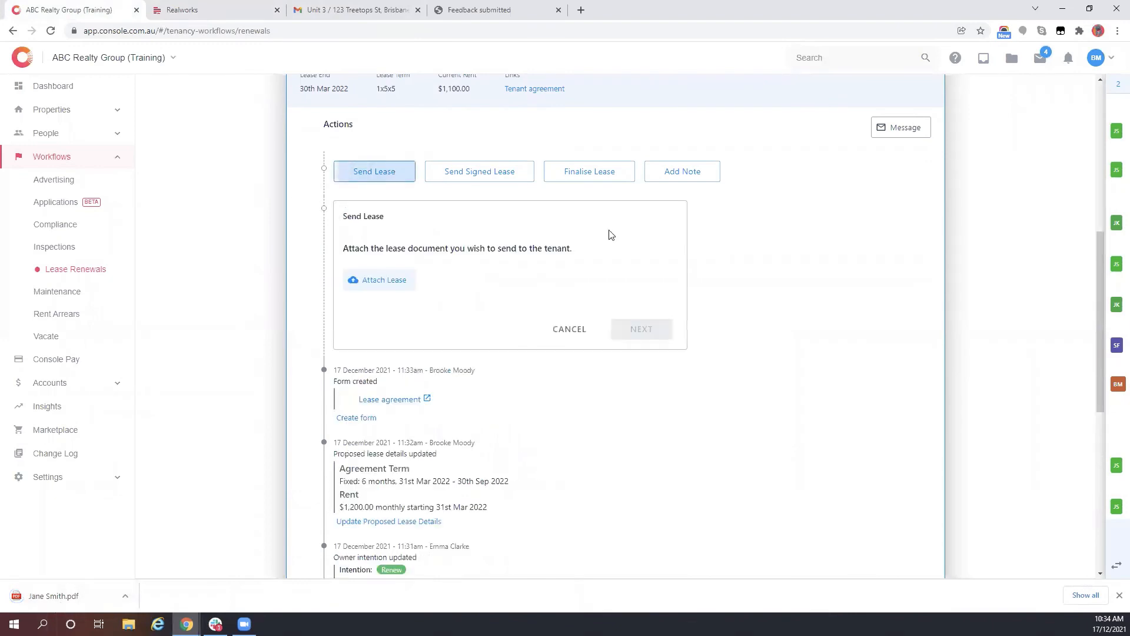
{"action": "left_click", "coordinate": [383, 279]}
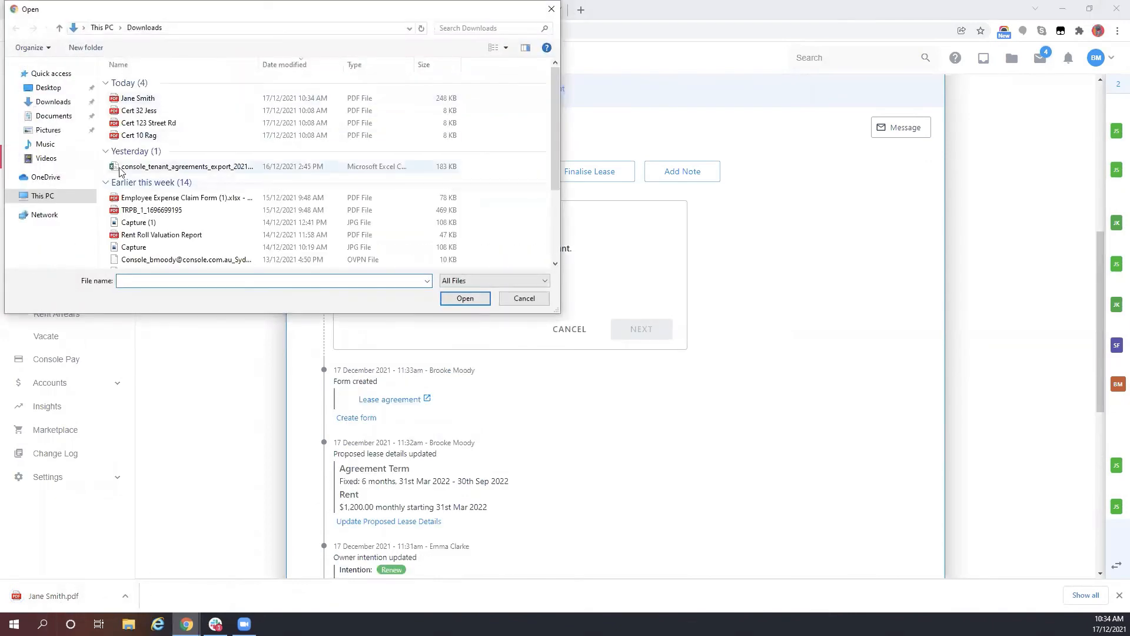
{"action": "left_click", "coordinate": [66, 103]}
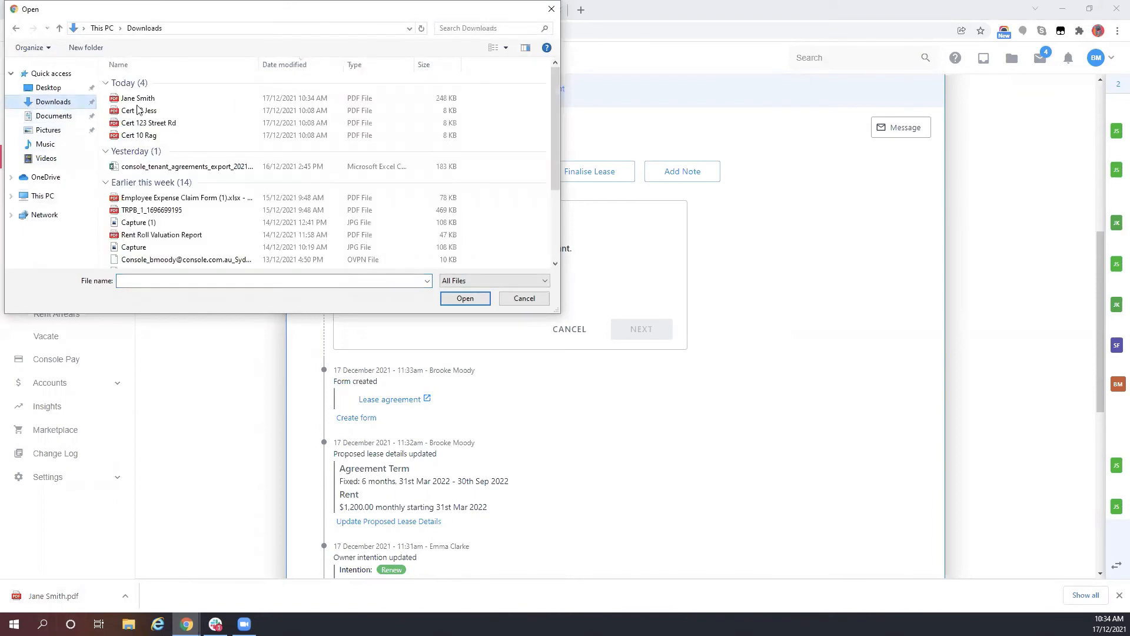
{"action": "left_click", "coordinate": [138, 98]}
{"action": "left_click", "coordinate": [465, 299]}
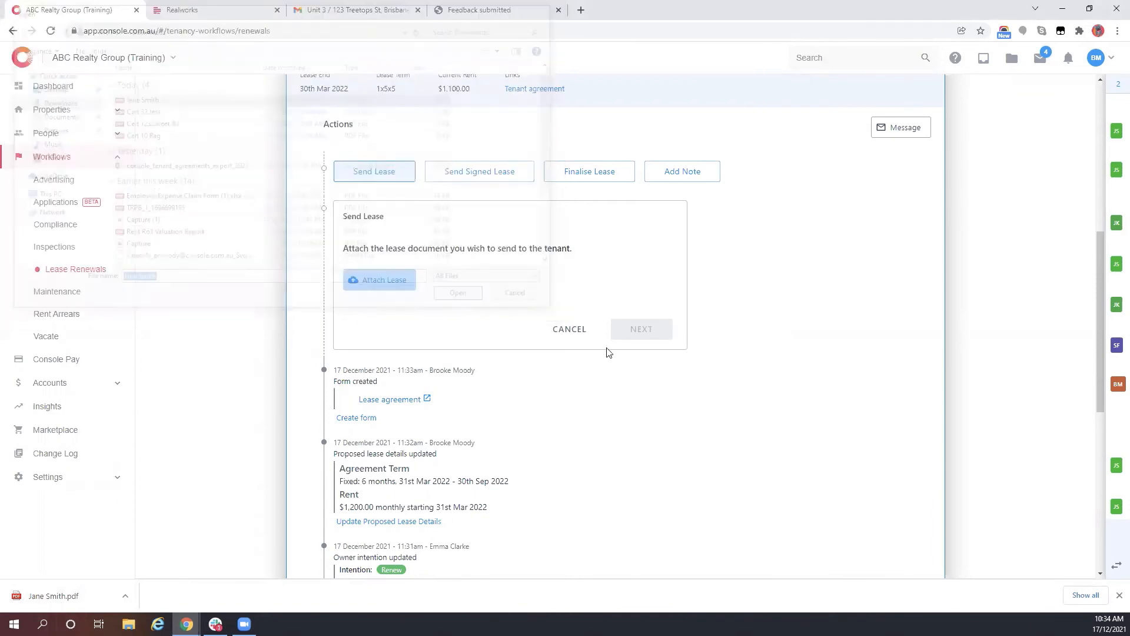
- Review the lease email and send it to the Unit 3 tenants
{"action": "left_click", "coordinate": [642, 354]}
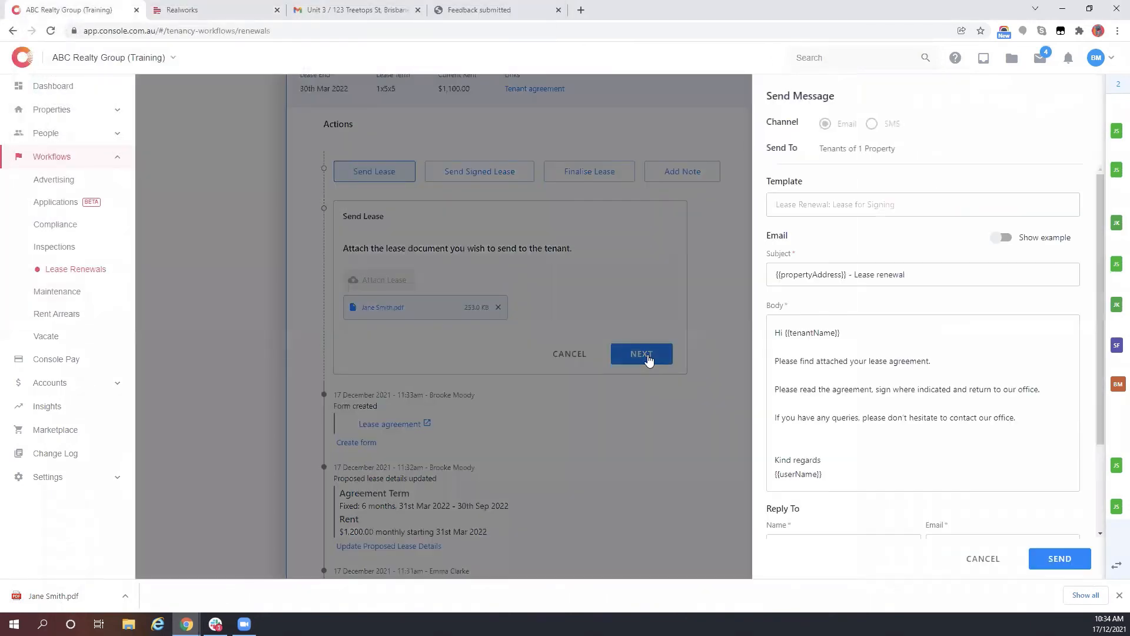
{"action": "left_click_drag", "start_coordinate": [850, 361], "coordinate": [907, 372]}
{"action": "left_click", "coordinate": [910, 400]}
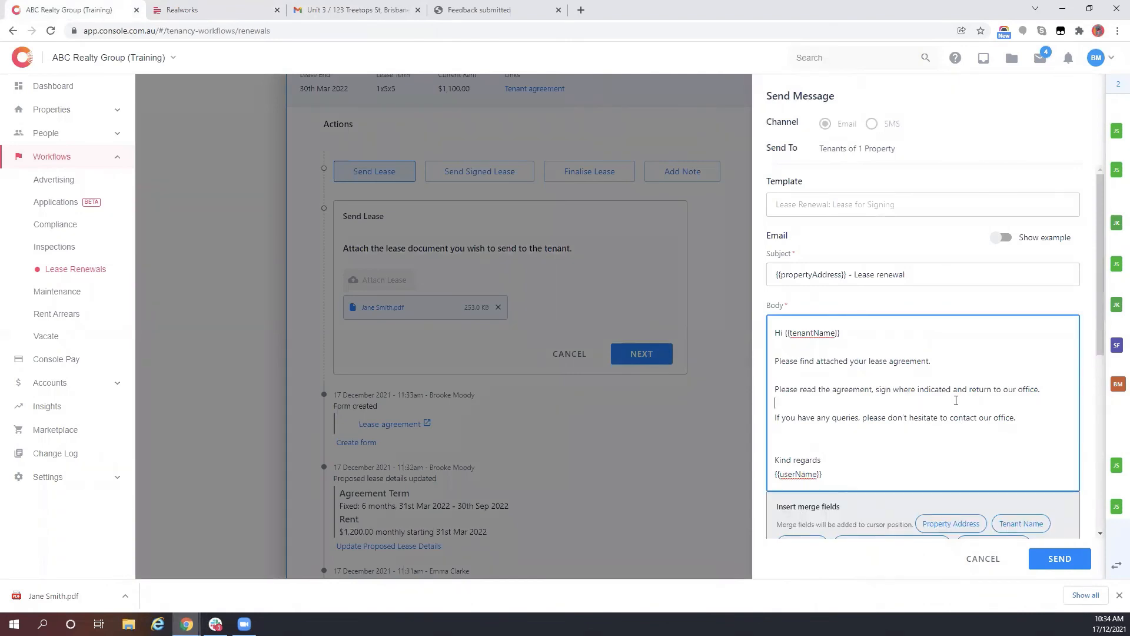
{"action": "scroll", "coordinate": [919, 483], "scroll_direction": "down", "scroll_amount": 6}
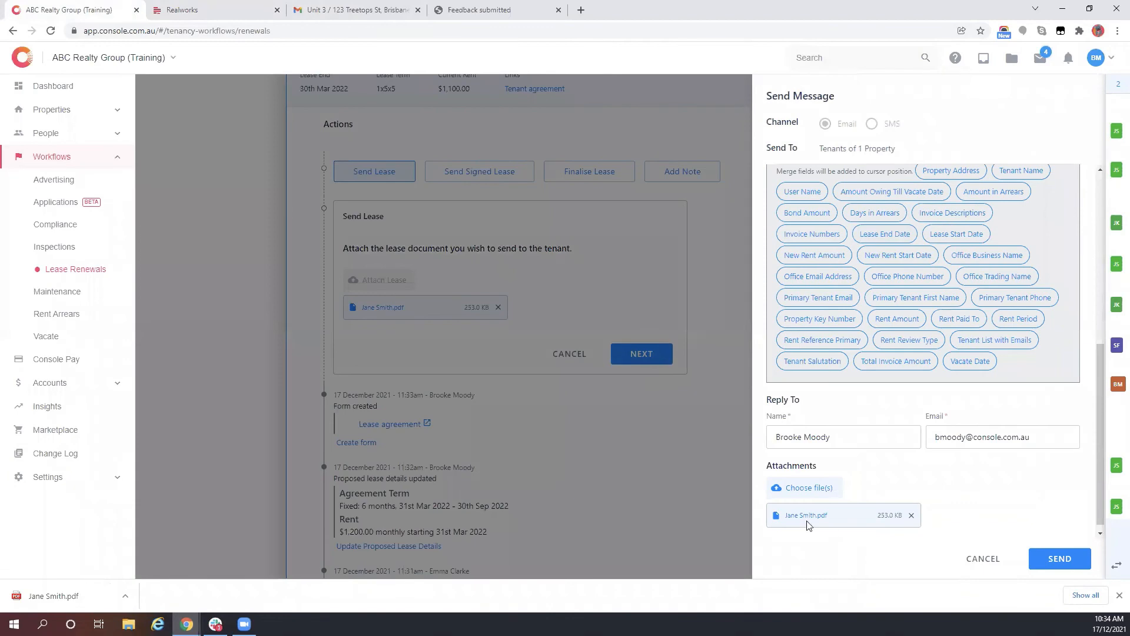
{"action": "left_click", "coordinate": [1069, 564]}
{"action": "scroll", "coordinate": [538, 253], "scroll_direction": "up", "scroll_amount": 6}
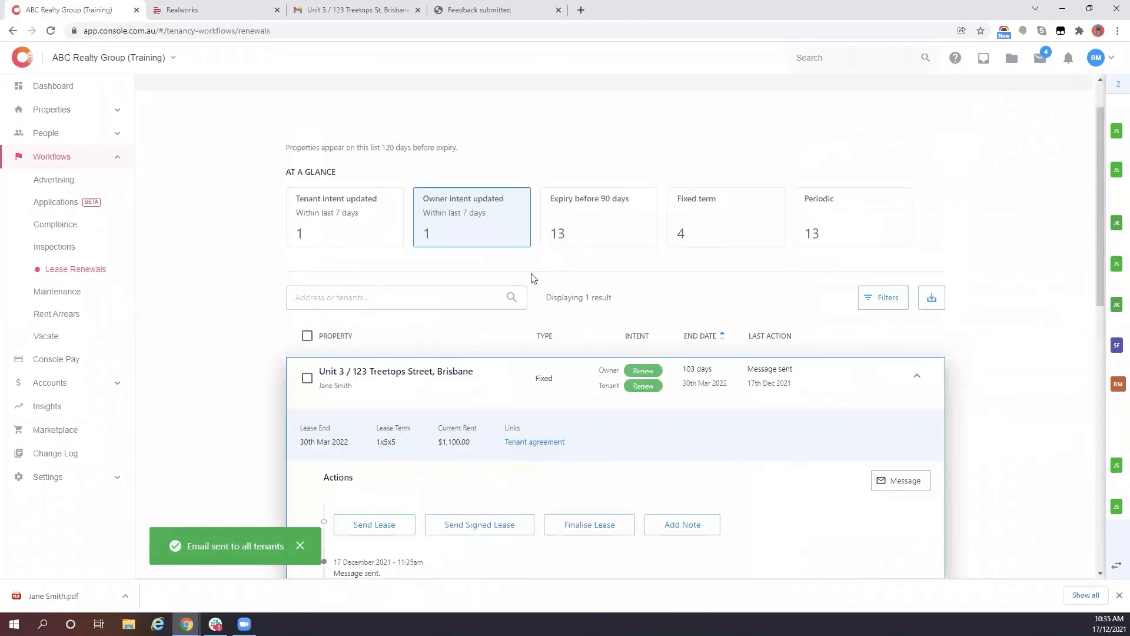
{"action": "scroll", "coordinate": [532, 277], "scroll_direction": "down", "scroll_amount": 3}
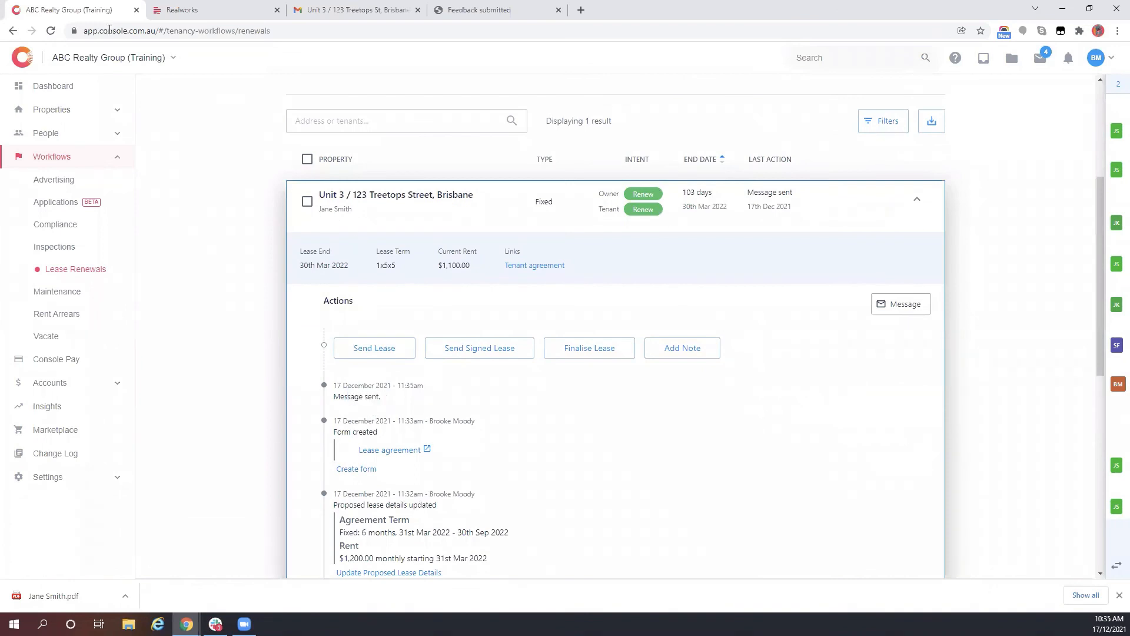
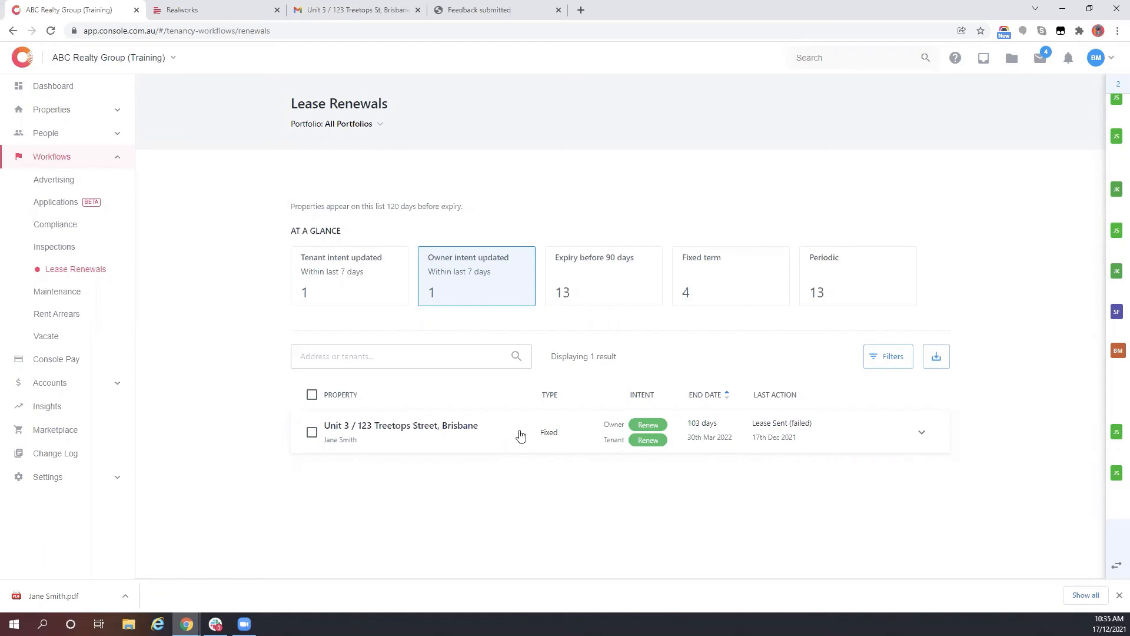
- Expand the Unit 3 / 123 Treetops Street renewal and open its Send Signed Lease upload form
{"action": "left_click", "coordinate": [520, 435]}
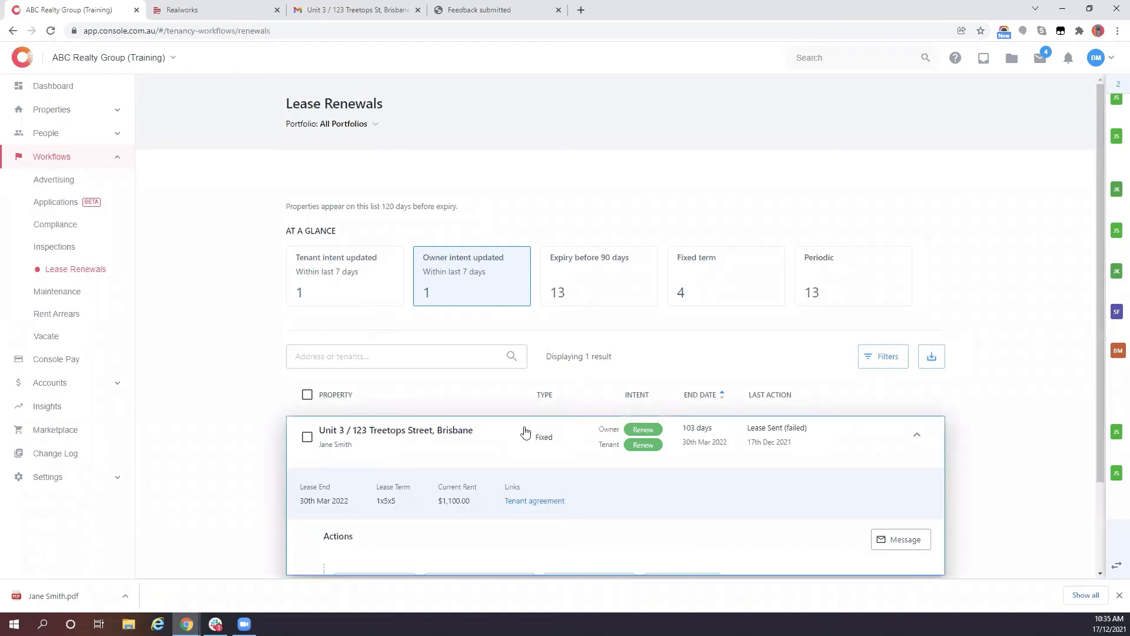
{"action": "scroll", "coordinate": [518, 412], "scroll_direction": "down", "scroll_amount": 2}
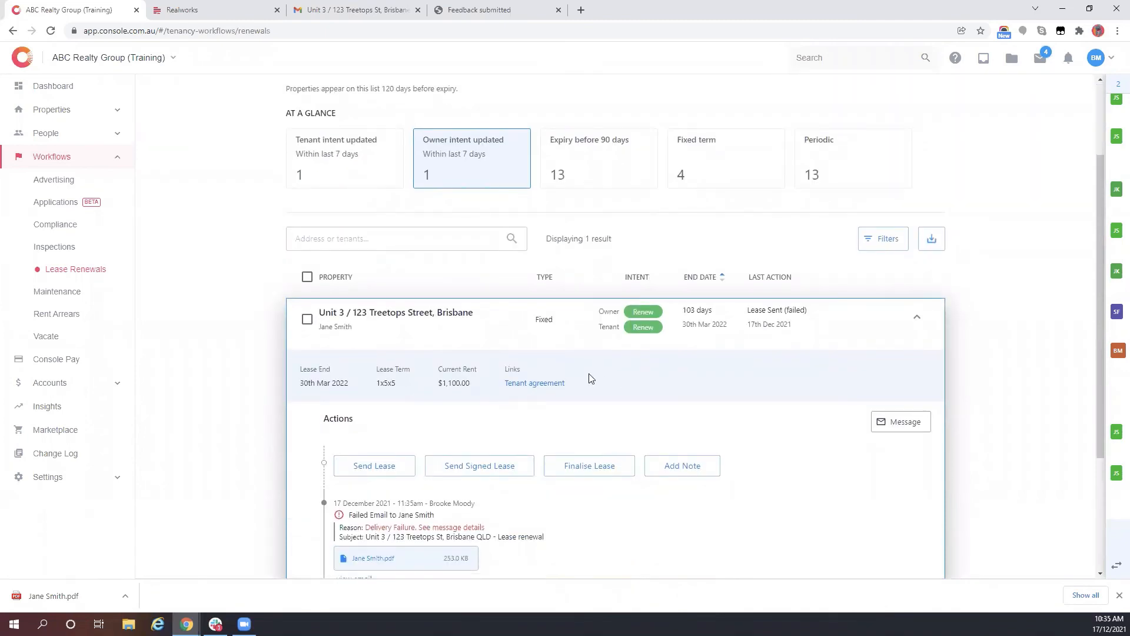
{"action": "scroll", "coordinate": [630, 510], "scroll_direction": "down", "scroll_amount": 1}
{"action": "scroll", "coordinate": [529, 429], "scroll_direction": "down", "scroll_amount": 2}
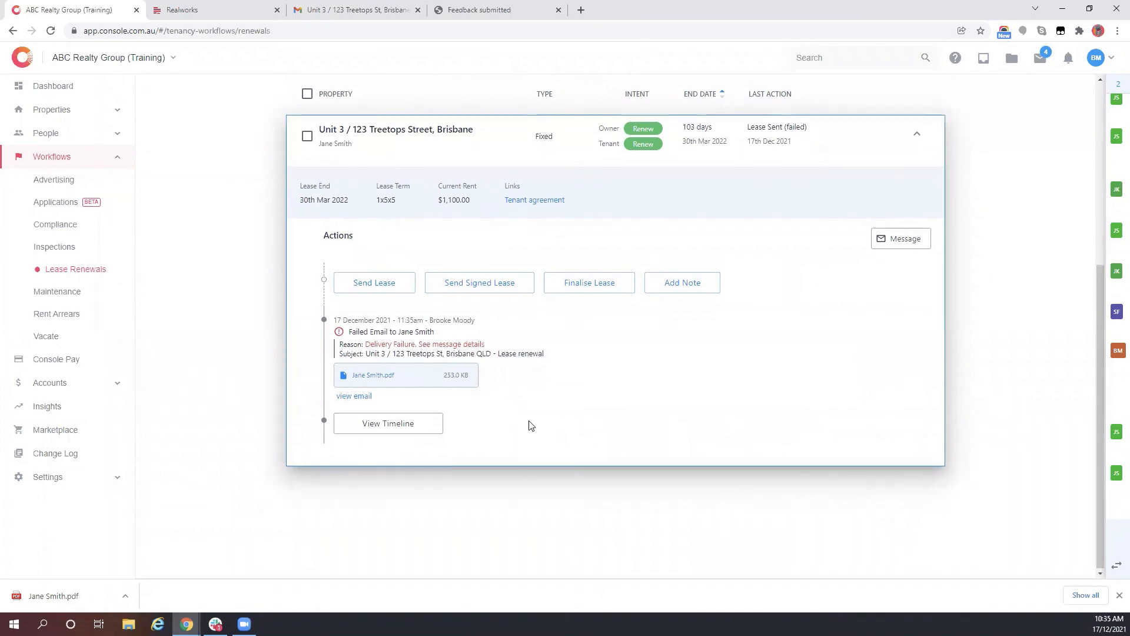
{"action": "scroll", "coordinate": [530, 427], "scroll_direction": "up", "scroll_amount": 2}
{"action": "left_click", "coordinate": [472, 400]}
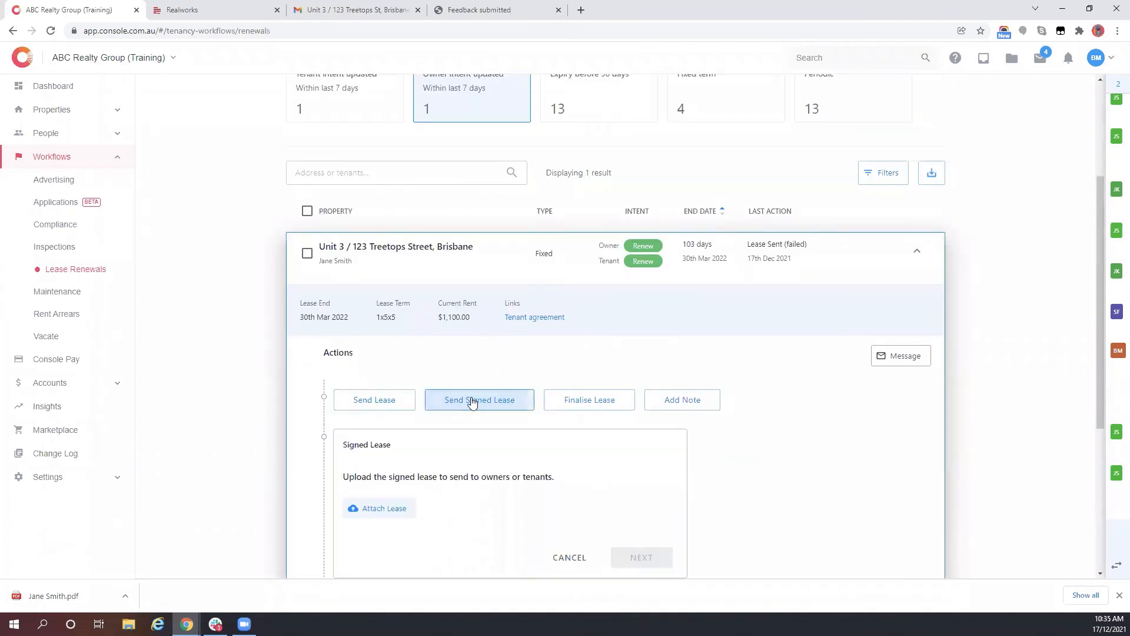
- Attach the lease PDF from Downloads to the signed-lease form
{"action": "left_click", "coordinate": [361, 507]}
{"action": "left_click", "coordinate": [138, 98]}
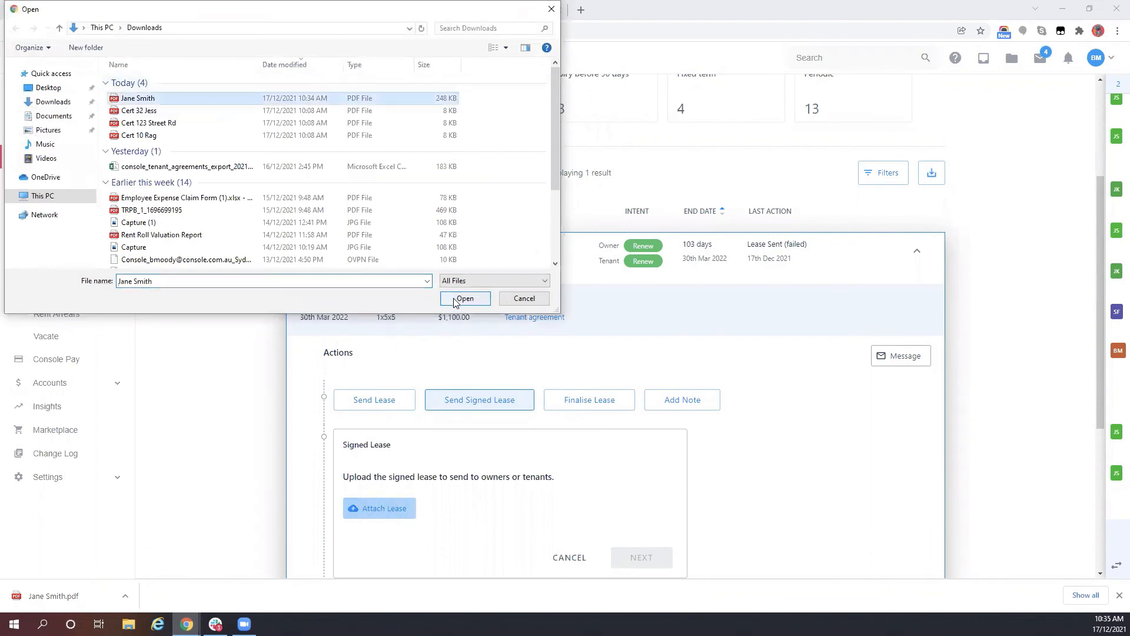
{"action": "left_click", "coordinate": [464, 299]}
- Continue to the message, switch recipients from Tenants to Owners, then cancel the signed-lease send
{"action": "scroll", "coordinate": [648, 514], "scroll_direction": "down", "scroll_amount": 3}
{"action": "left_click", "coordinate": [645, 405]}
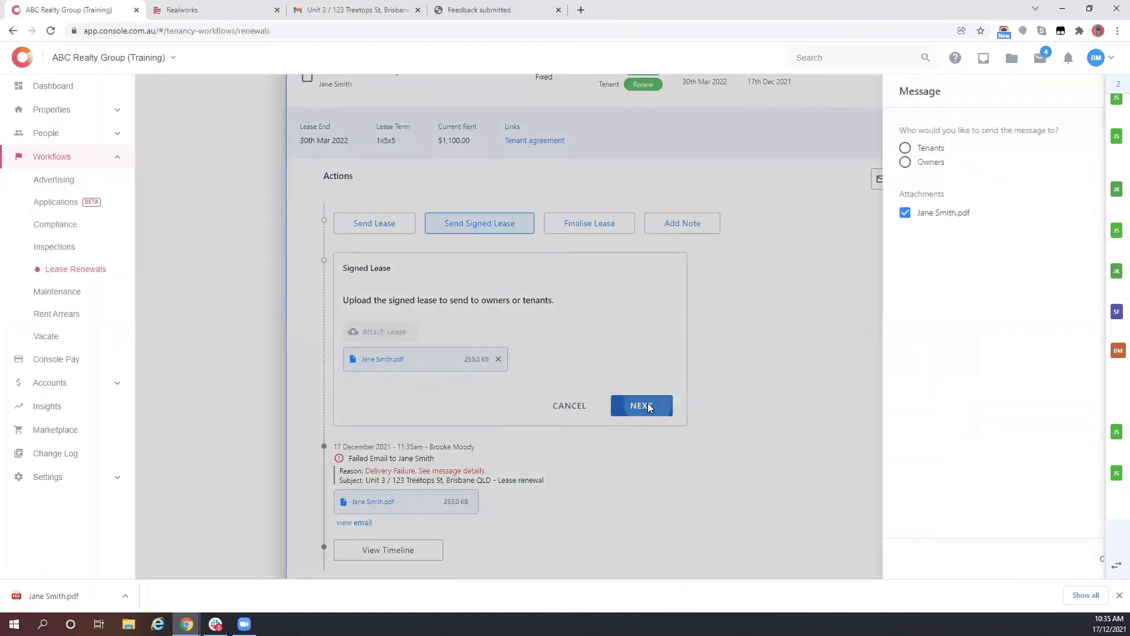
{"action": "left_click", "coordinate": [798, 149]}
{"action": "left_click", "coordinate": [794, 162]}
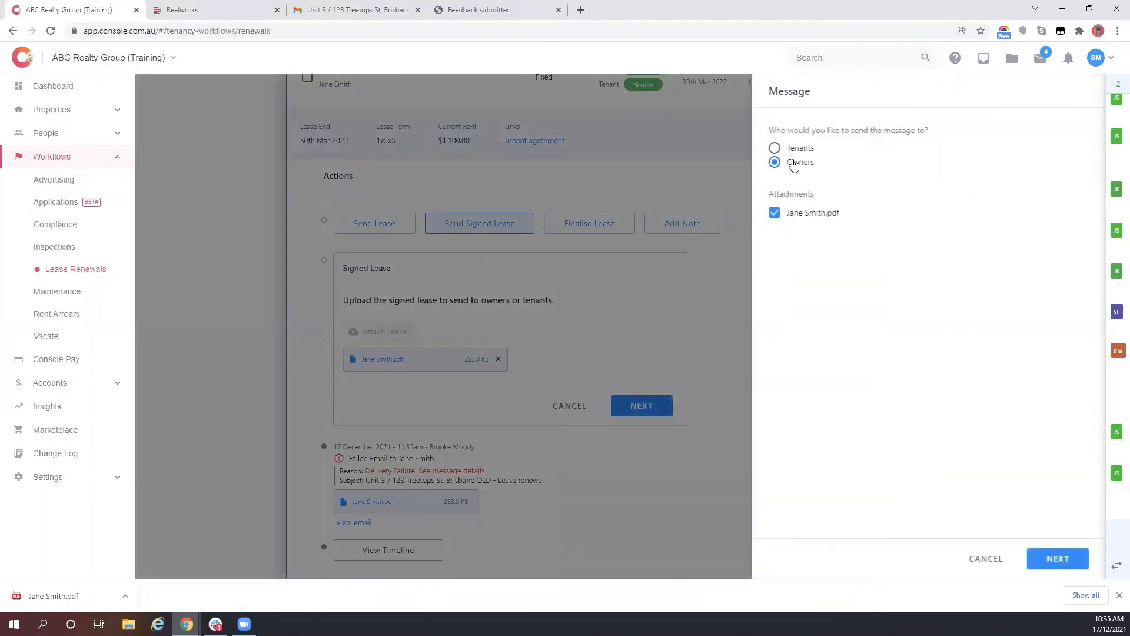
{"action": "left_click", "coordinate": [986, 559]}
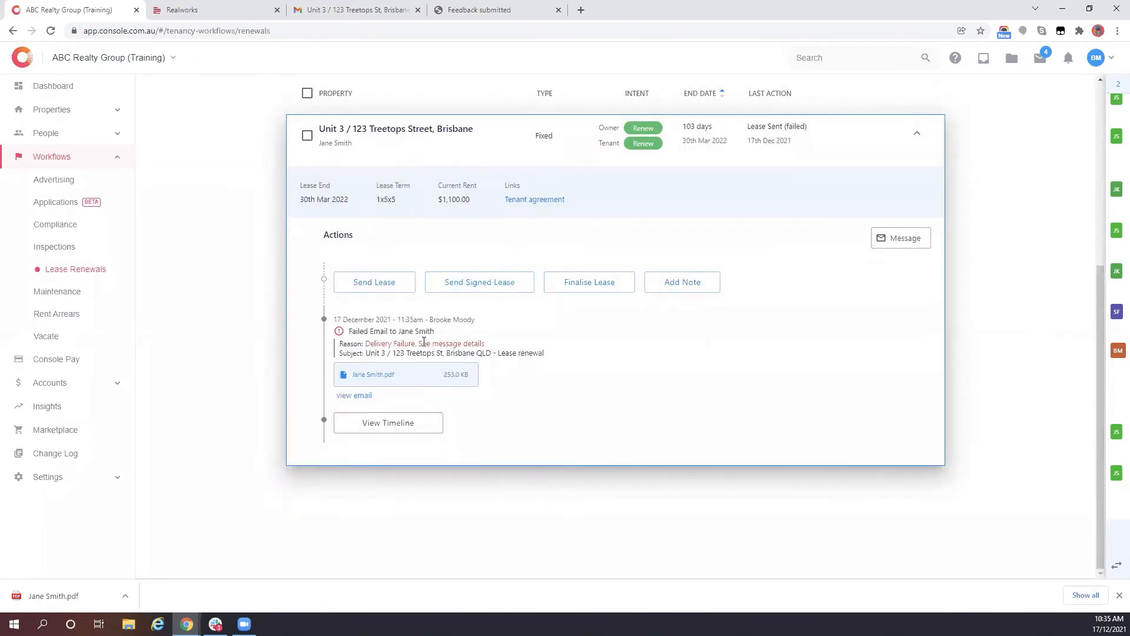
- Back out of the Finalise Lease form and search the account for 3/123
{"action": "left_click", "coordinate": [610, 287]}
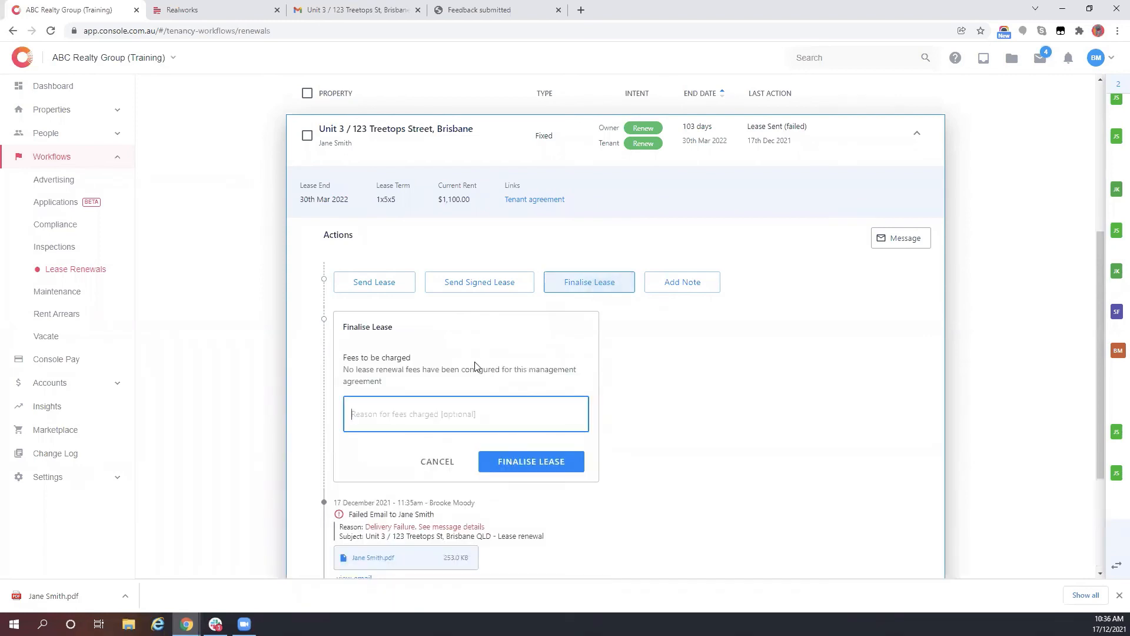
{"action": "left_click", "coordinate": [434, 466]}
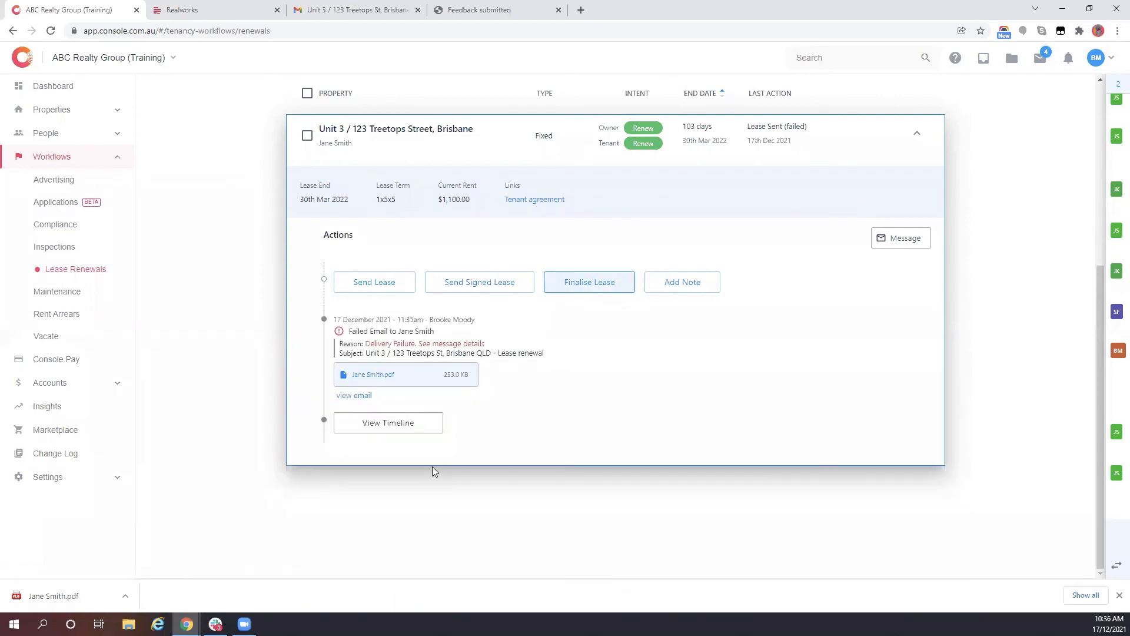
{"action": "left_click", "coordinate": [841, 57]}
{"action": "type", "text": "3/123"}
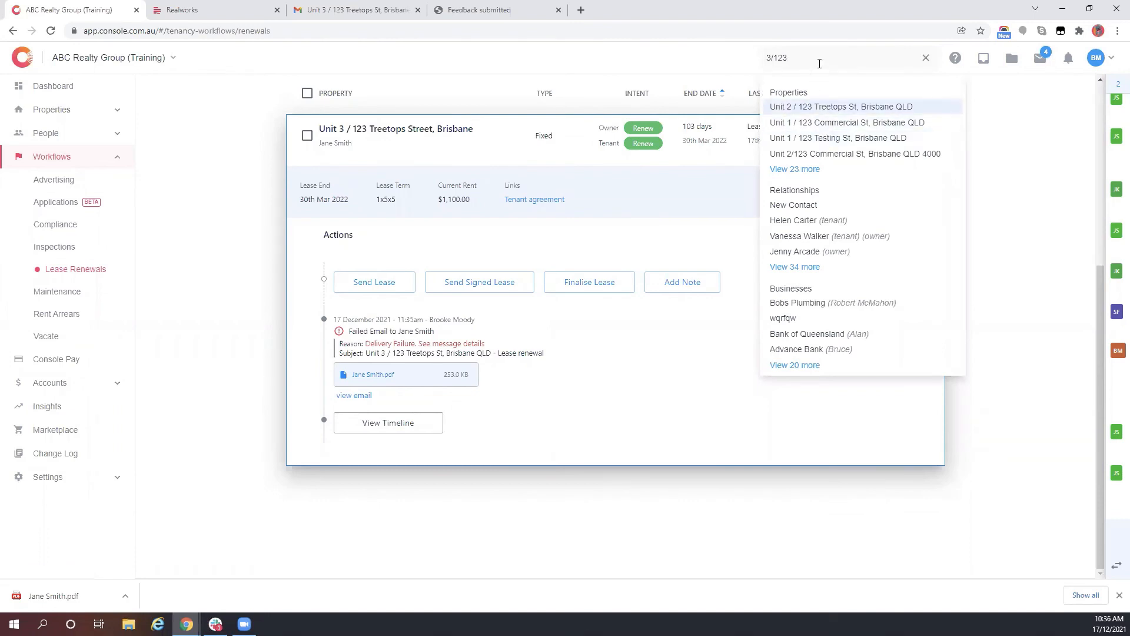
- Open Unit 3 / 123 Treetops St from the full results and view its owner's agreement
{"action": "left_click", "coordinate": [796, 168]}
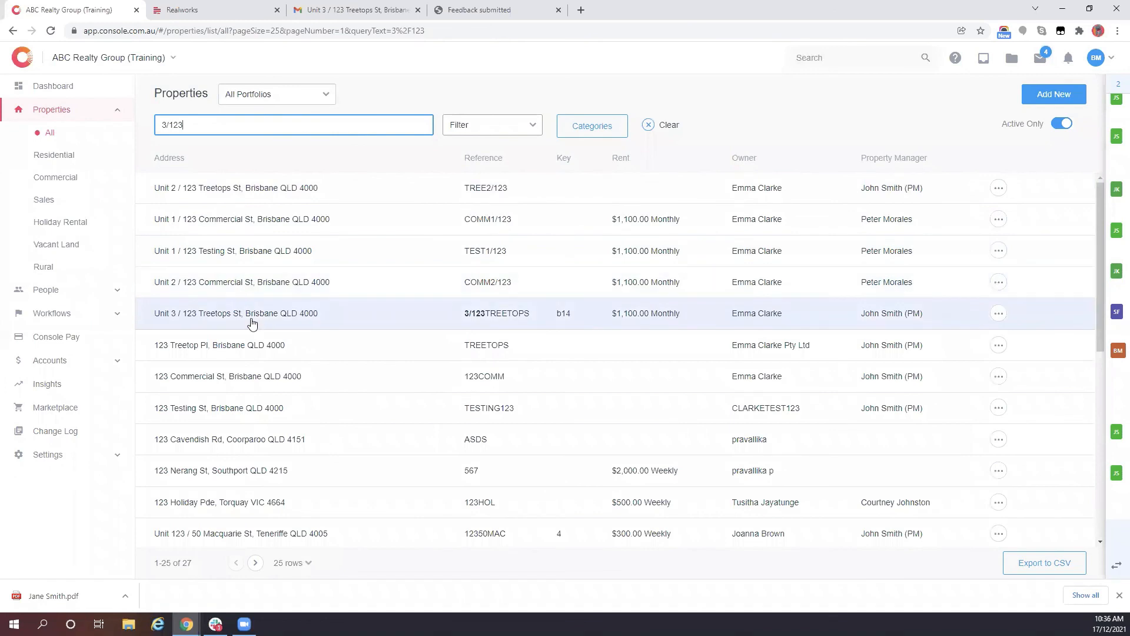
{"action": "left_click", "coordinate": [252, 321]}
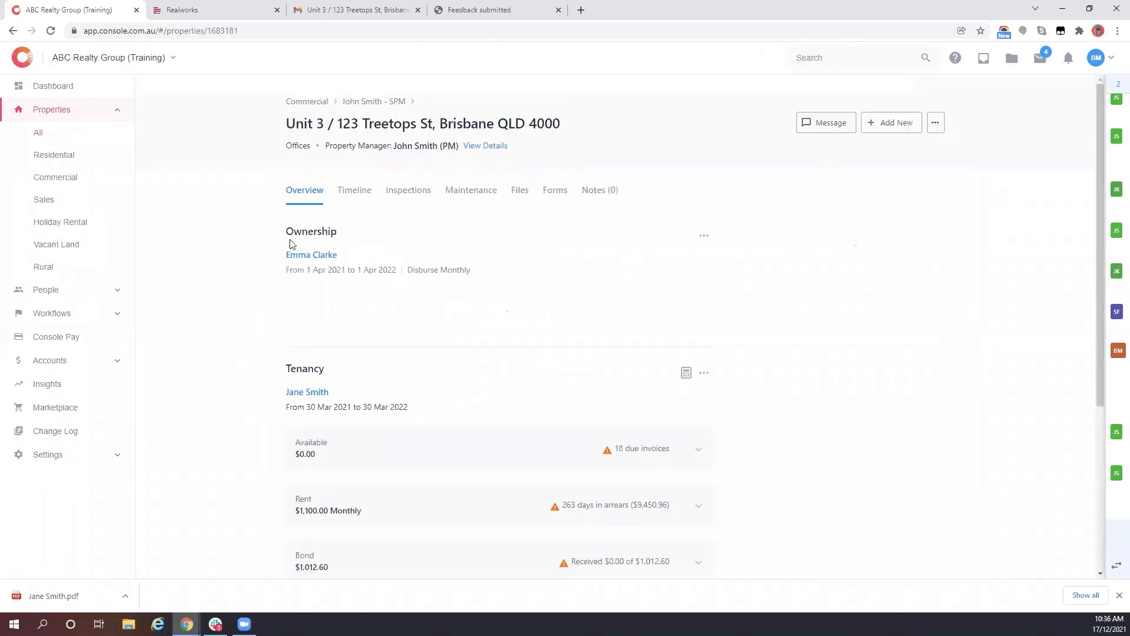
{"action": "left_click", "coordinate": [296, 254]}
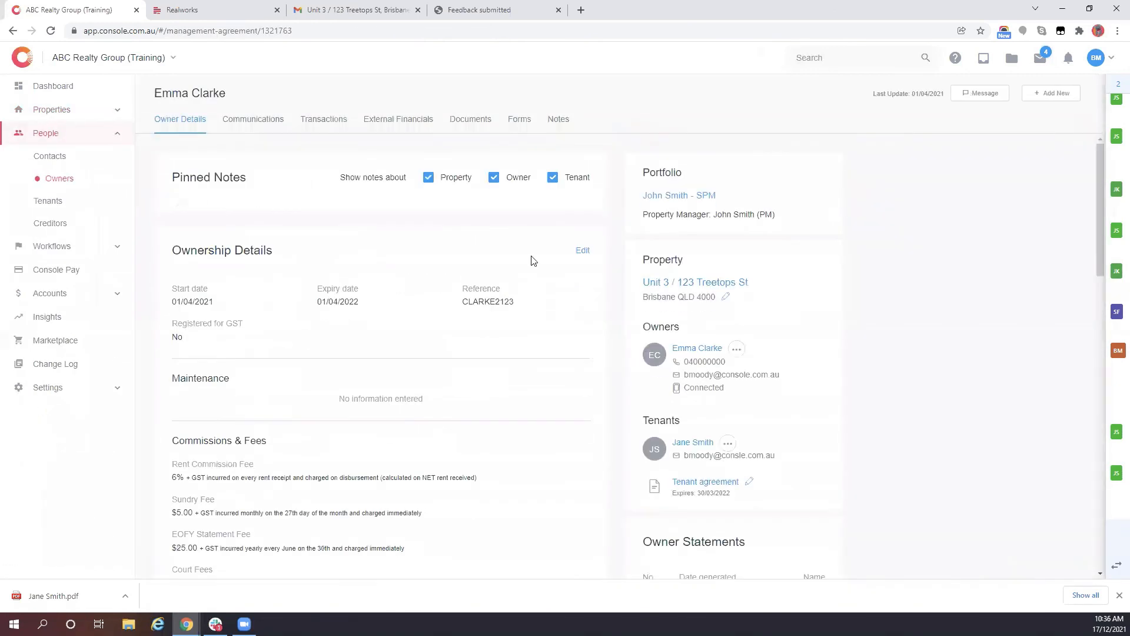
- Edit the ownership agreement and enable the $50.00 Lease Renewal fee
{"action": "left_click", "coordinate": [578, 251]}
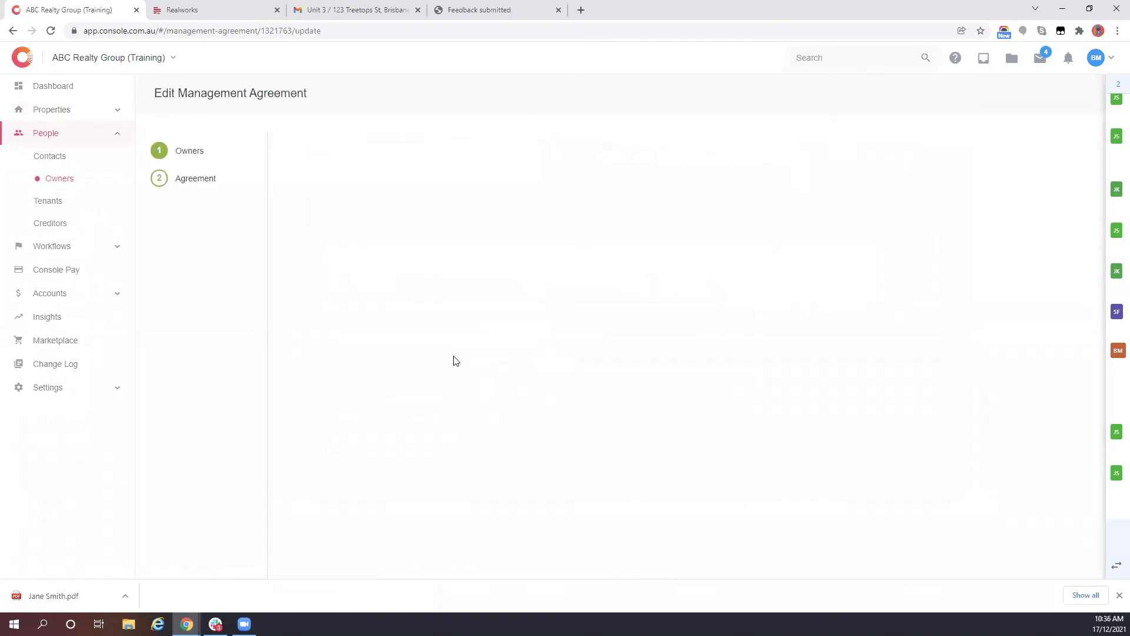
{"action": "scroll", "coordinate": [457, 360], "scroll_direction": "down", "scroll_amount": 9}
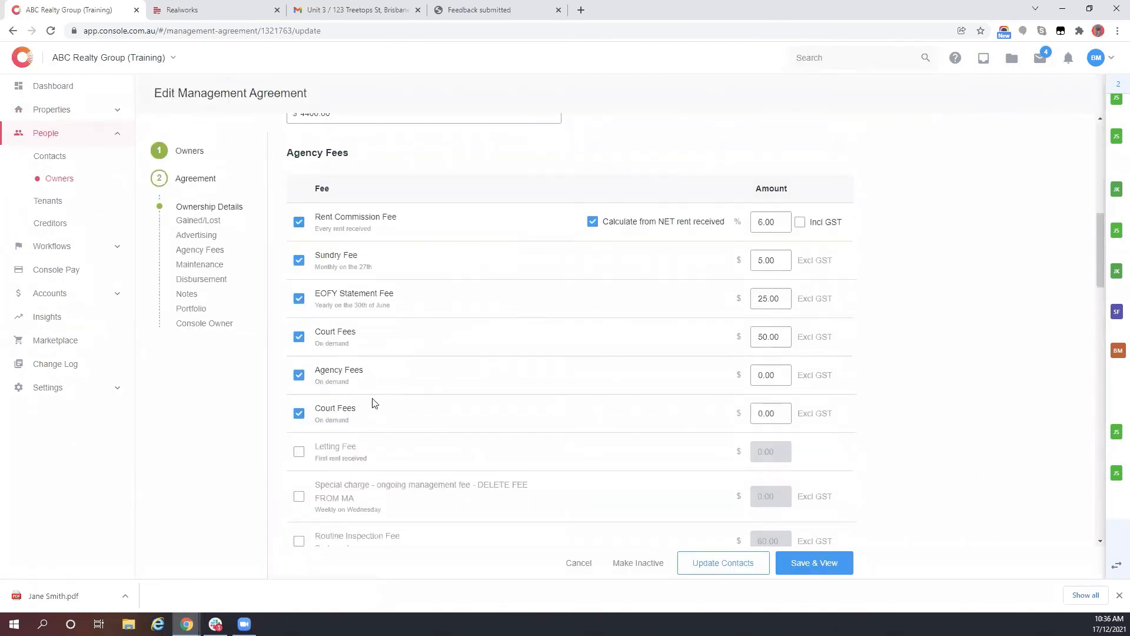
{"action": "scroll", "coordinate": [374, 403], "scroll_direction": "down", "scroll_amount": 4}
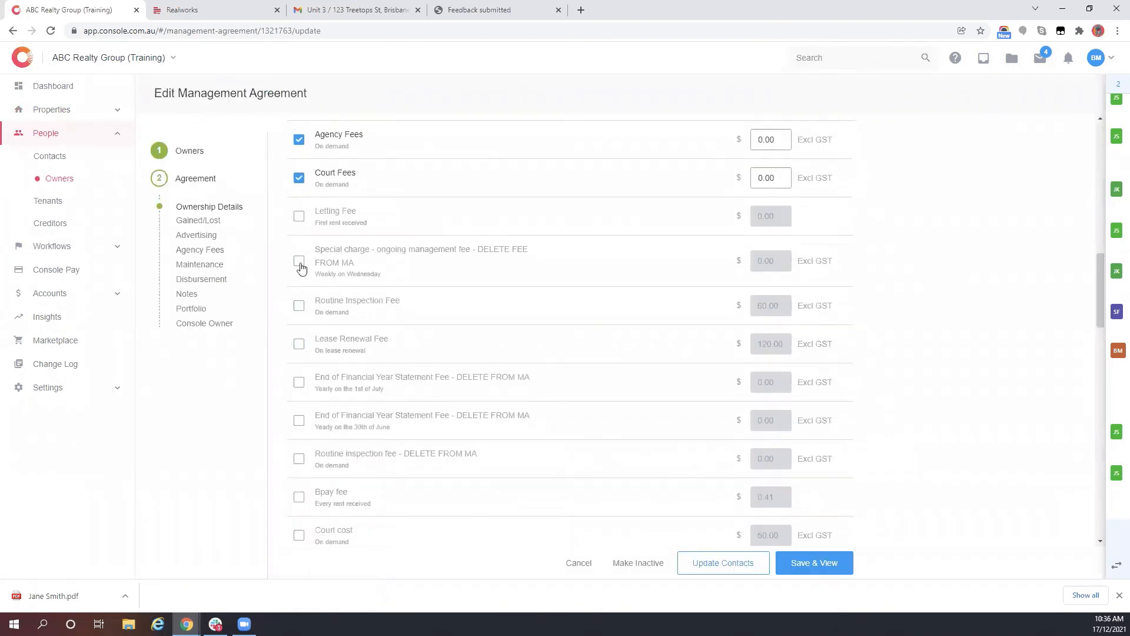
{"action": "scroll", "coordinate": [303, 275], "scroll_direction": "down", "scroll_amount": 1}
{"action": "scroll", "coordinate": [303, 275], "scroll_direction": "down", "scroll_amount": 3}
{"action": "scroll", "coordinate": [297, 432], "scroll_direction": "down", "scroll_amount": 4}
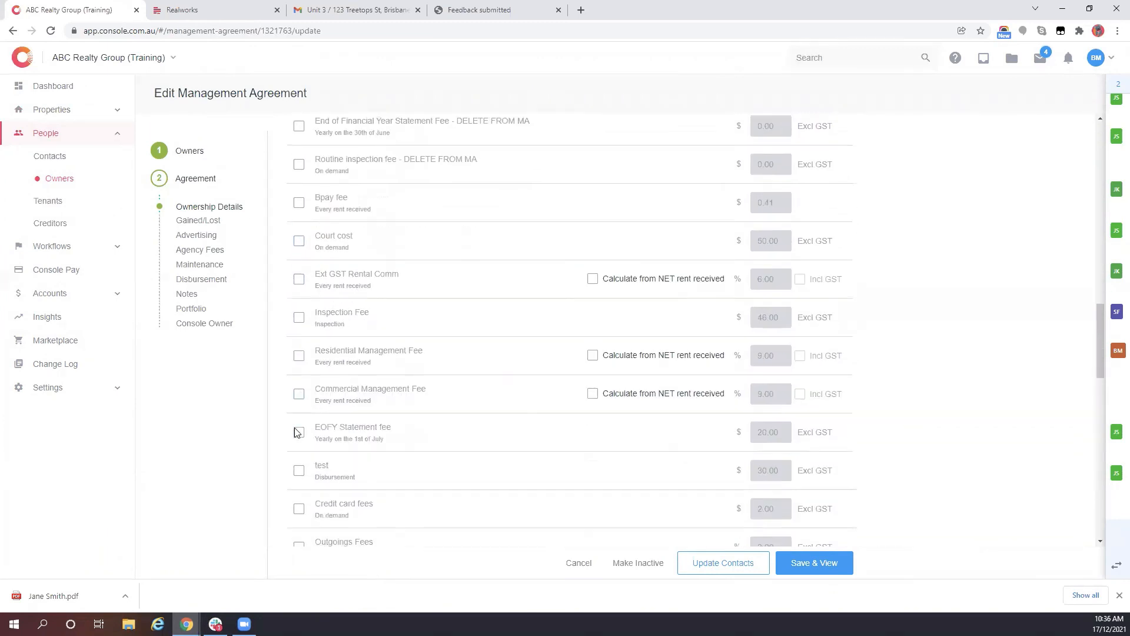
{"action": "scroll", "coordinate": [297, 432], "scroll_direction": "down", "scroll_amount": 3}
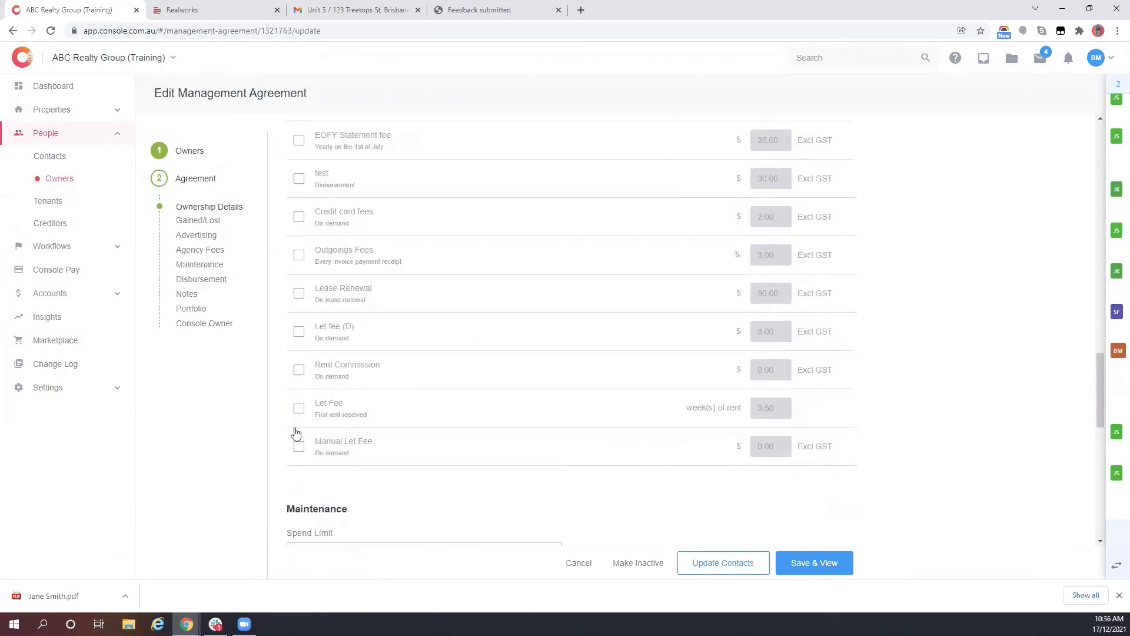
{"action": "left_click", "coordinate": [299, 291]}
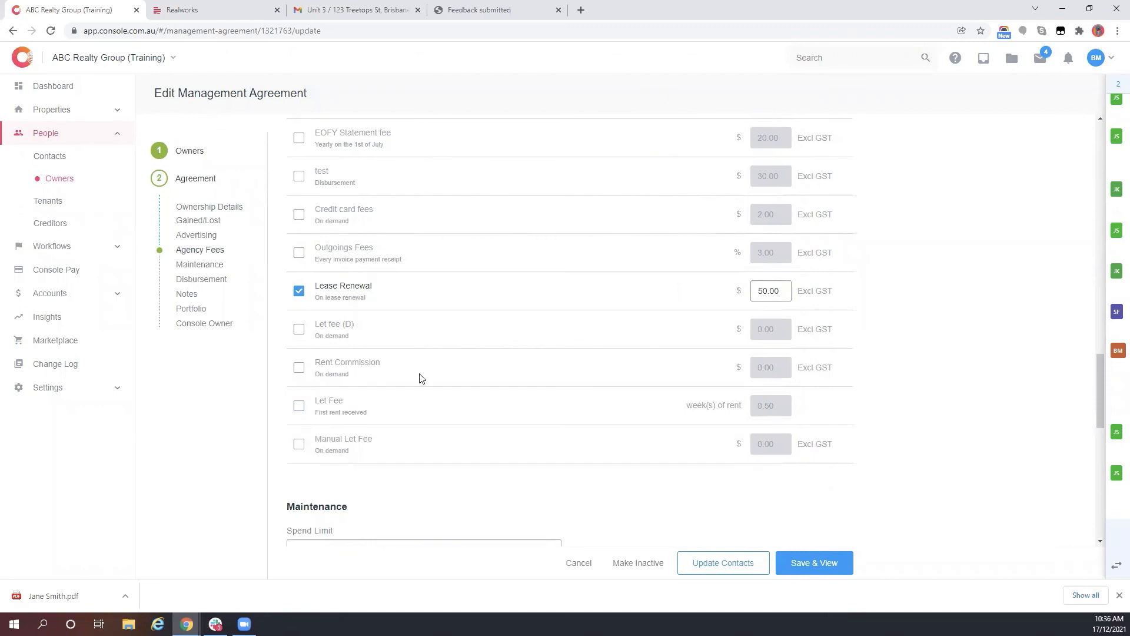
{"action": "left_click_drag", "start_coordinate": [327, 296], "coordinate": [373, 297]}
- Enable the $120.00 Lease Renewal Fee, save the agreement, and go back to Lease Renewals
{"action": "scroll", "coordinate": [418, 286], "scroll_direction": "up", "scroll_amount": 1}
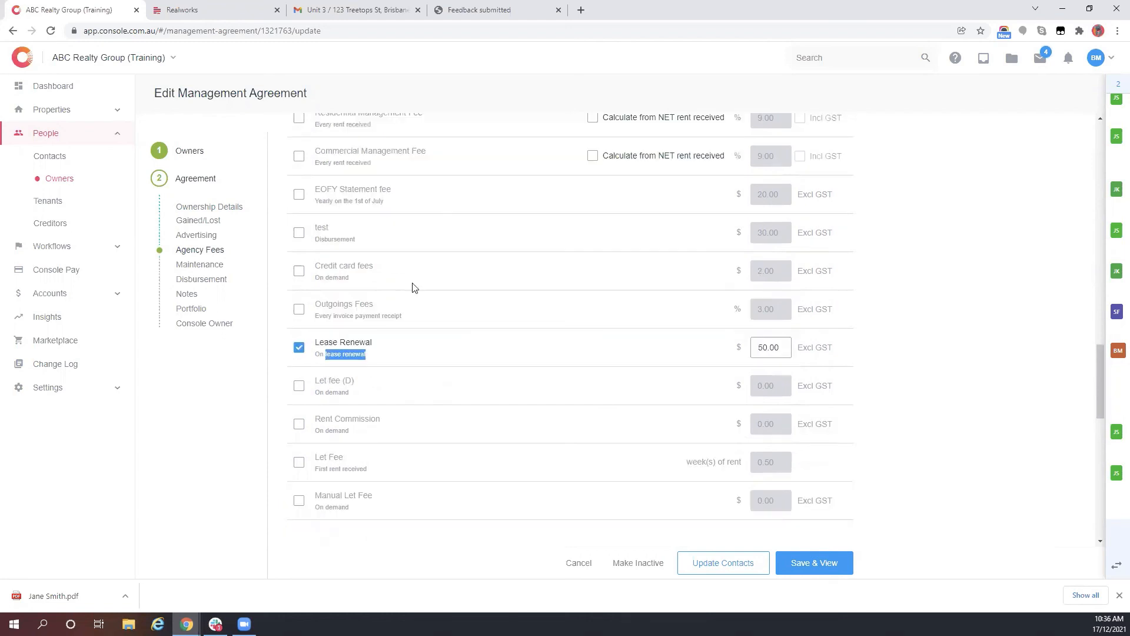
{"action": "scroll", "coordinate": [380, 282], "scroll_direction": "up", "scroll_amount": 5}
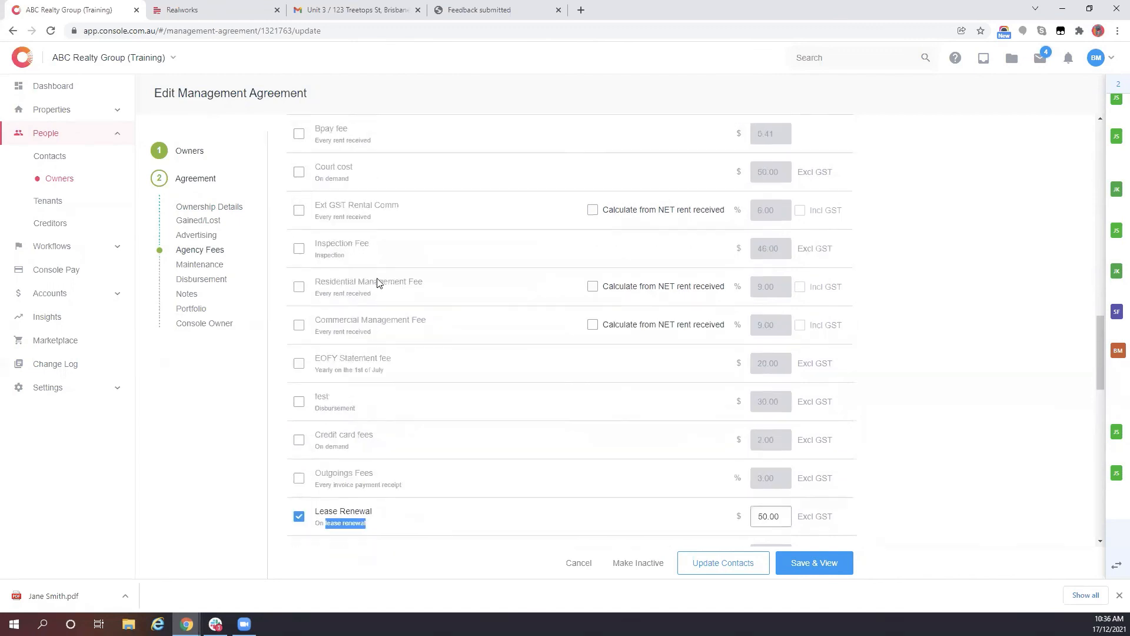
{"action": "scroll", "coordinate": [379, 283], "scroll_direction": "up", "scroll_amount": 1}
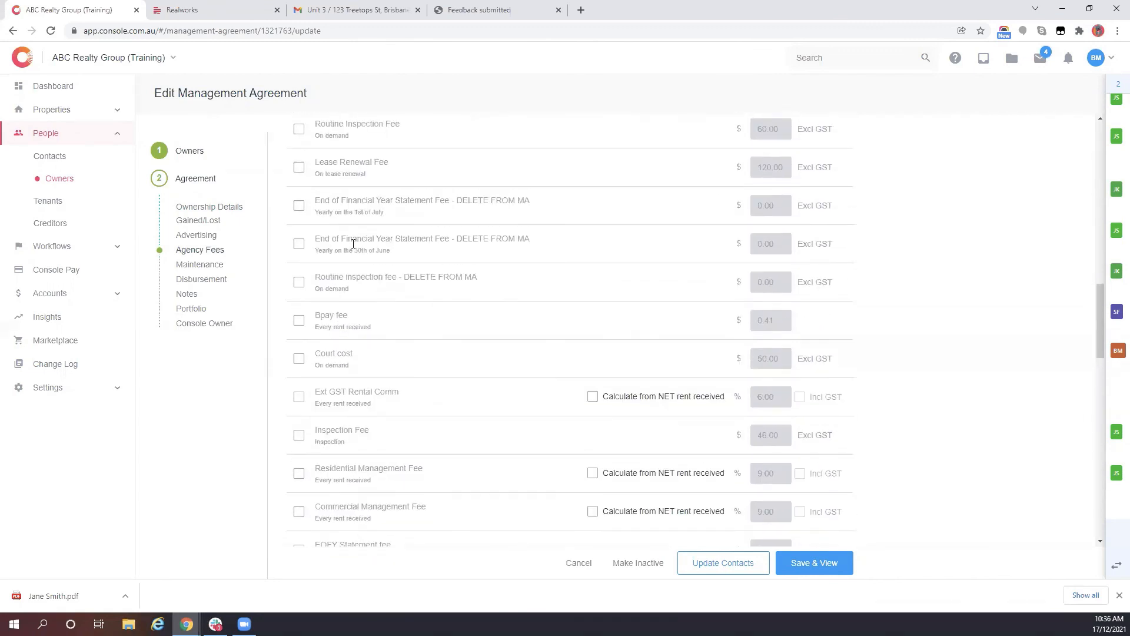
{"action": "left_click", "coordinate": [299, 168]}
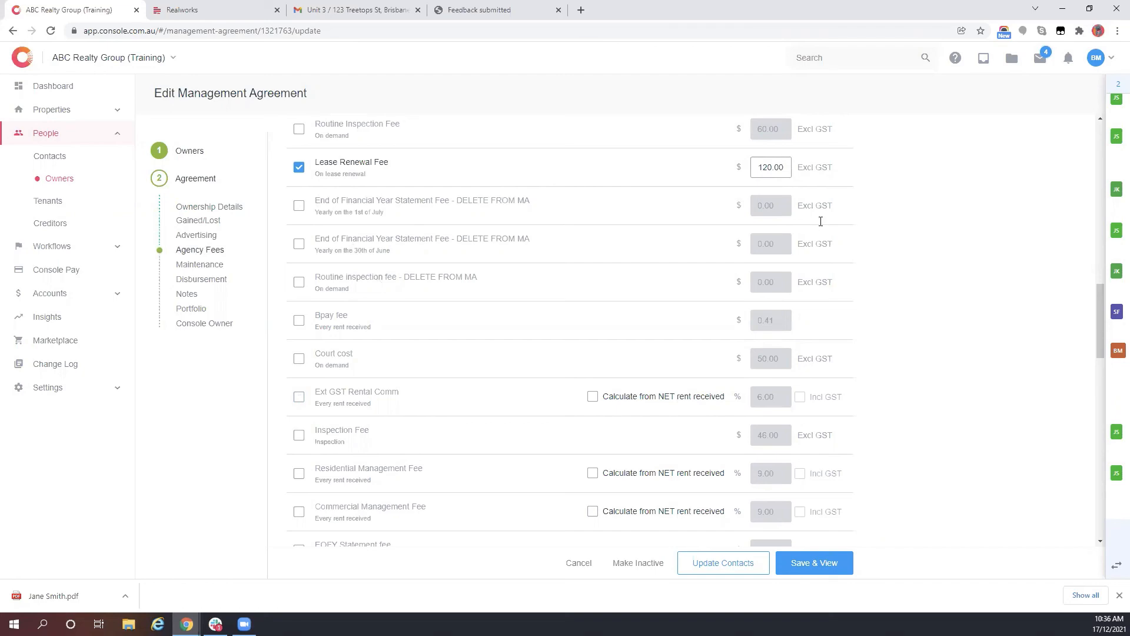
{"action": "left_click", "coordinate": [845, 574]}
{"action": "left_click", "coordinate": [623, 282]}
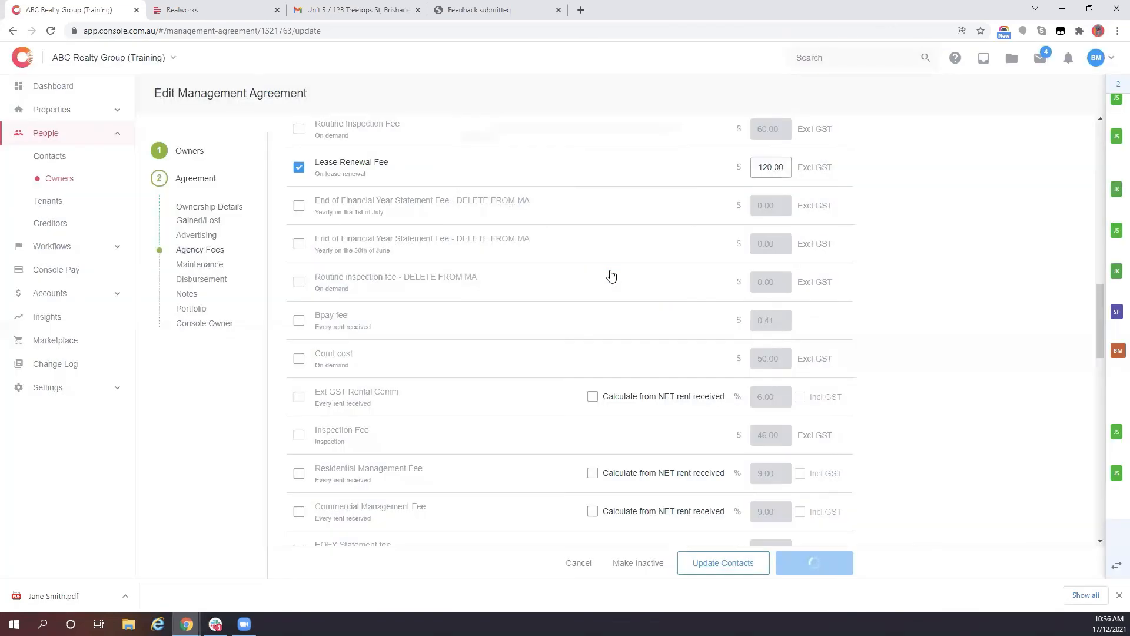
{"action": "left_click", "coordinate": [47, 250]}
{"action": "left_click", "coordinate": [55, 355]}
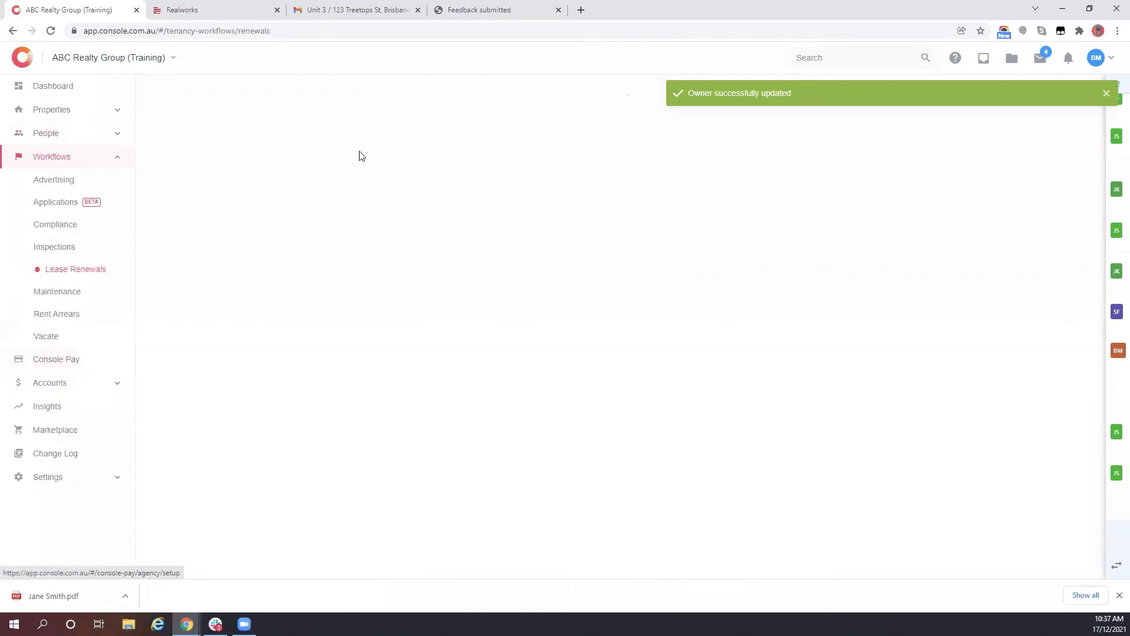
- In Treetops Street's Finalise Lease form, charge only the $50.00 Lease Renewal, leaving the $120.00 fee unticked
{"action": "left_click", "coordinate": [345, 434]}
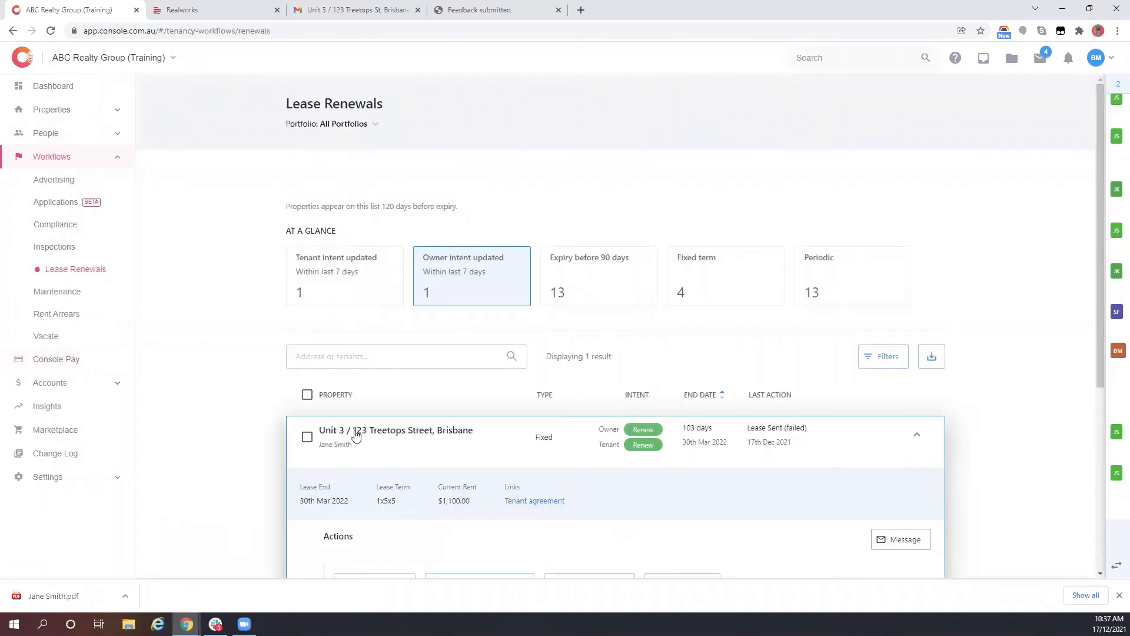
{"action": "scroll", "coordinate": [618, 507], "scroll_direction": "down", "scroll_amount": 4}
{"action": "left_click", "coordinate": [578, 360]}
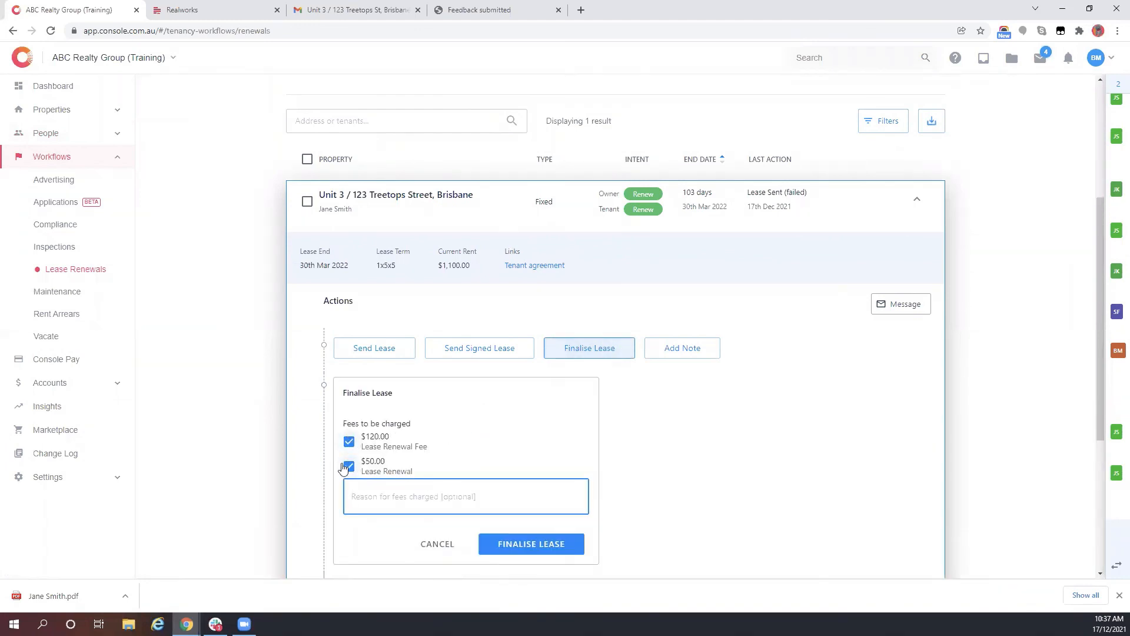
{"action": "left_click", "coordinate": [348, 442]}
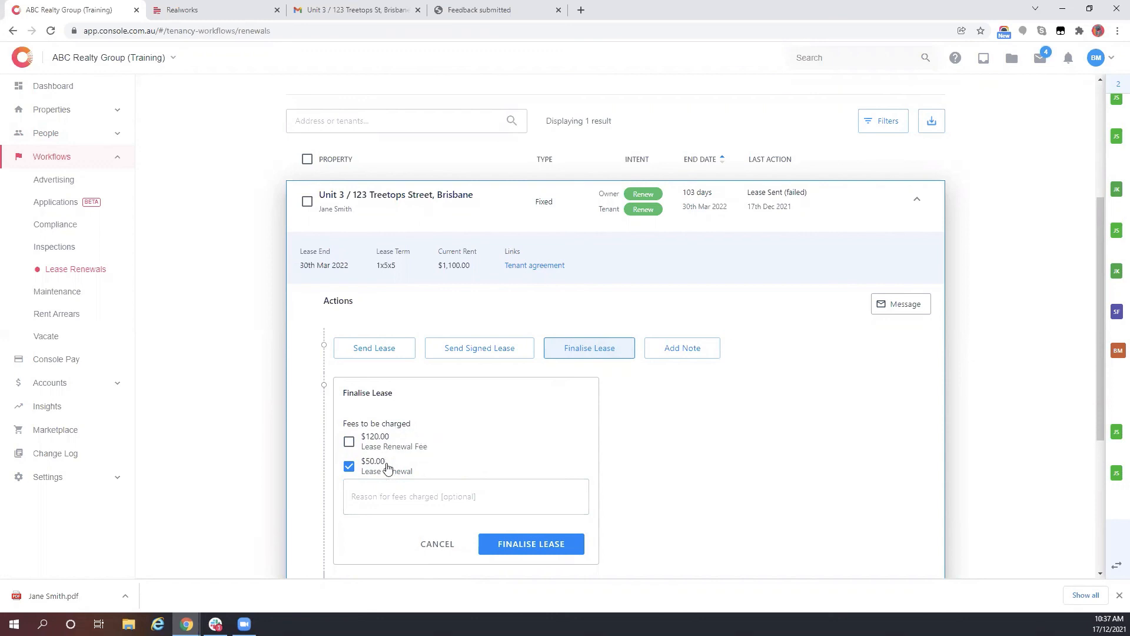
{"action": "scroll", "coordinate": [416, 374], "scroll_direction": "down", "scroll_amount": 2}
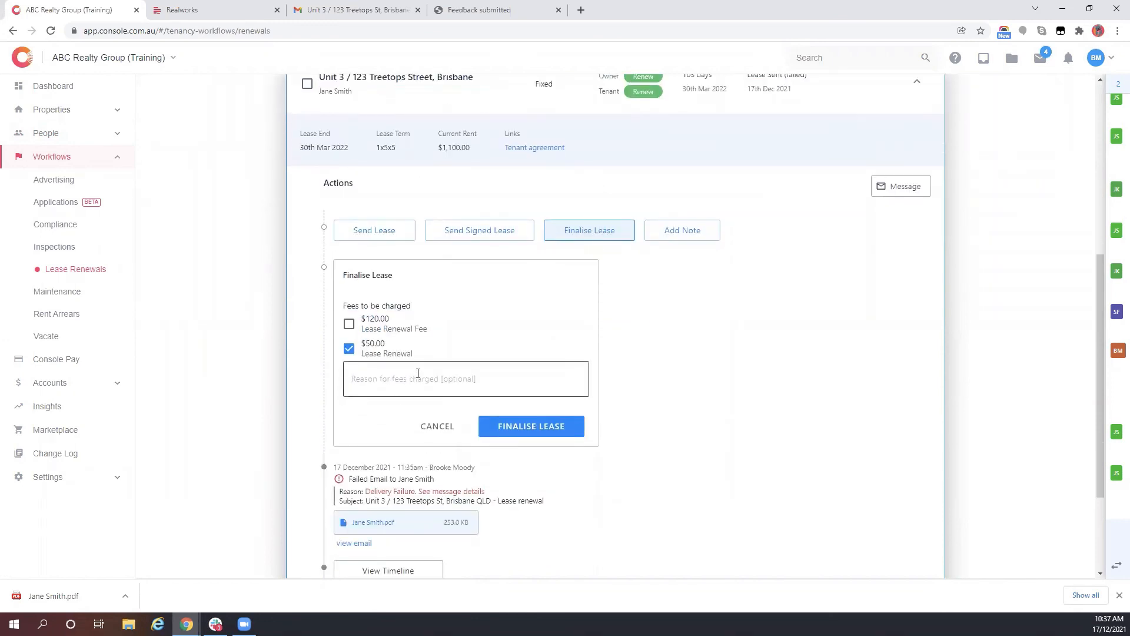
- Finalise and confirm the renewal so the Treetops Street lease ends 30th Sep 2022 with a $50.00 fee
{"action": "left_click", "coordinate": [514, 426]}
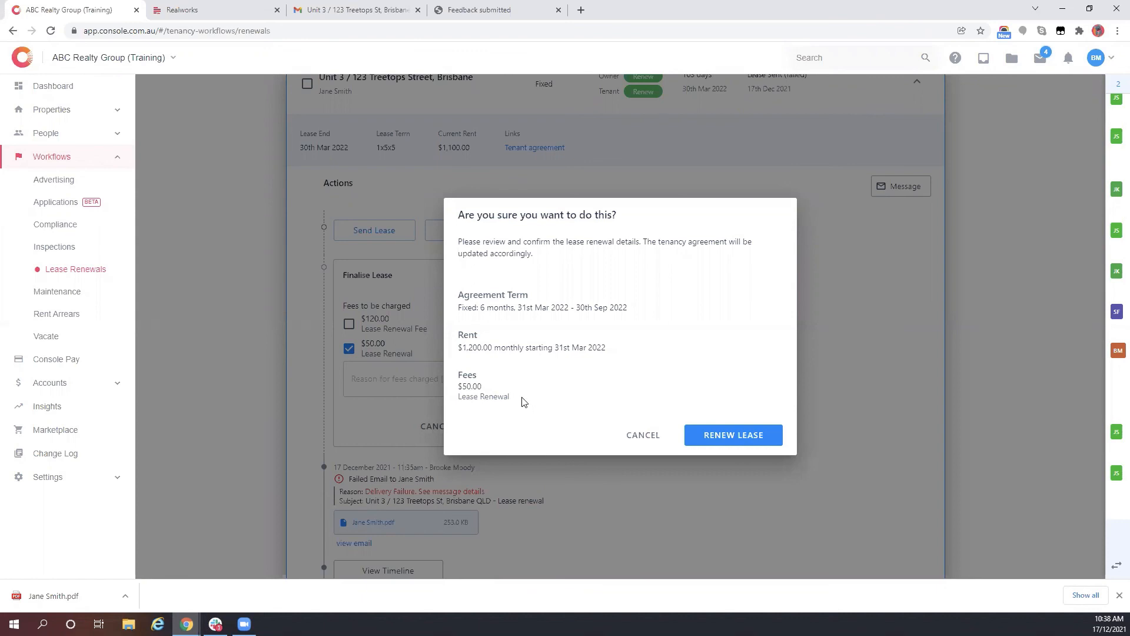
{"action": "left_click", "coordinate": [749, 443]}
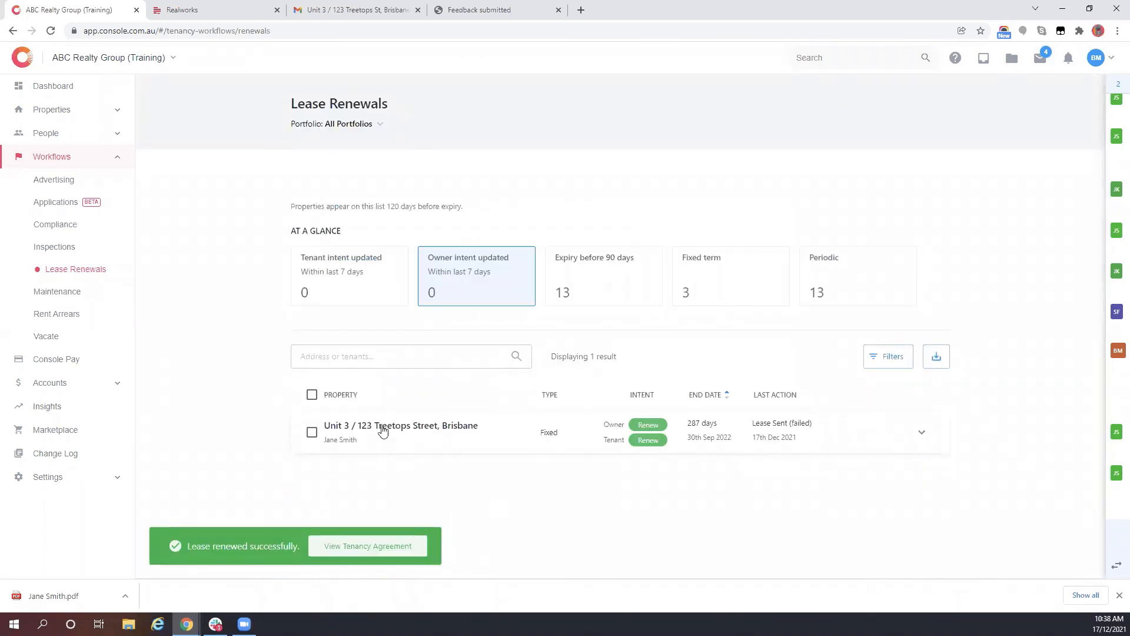
- Reload Lease Renewals and filter the list to fixed-term leases
{"action": "left_click", "coordinate": [51, 32]}
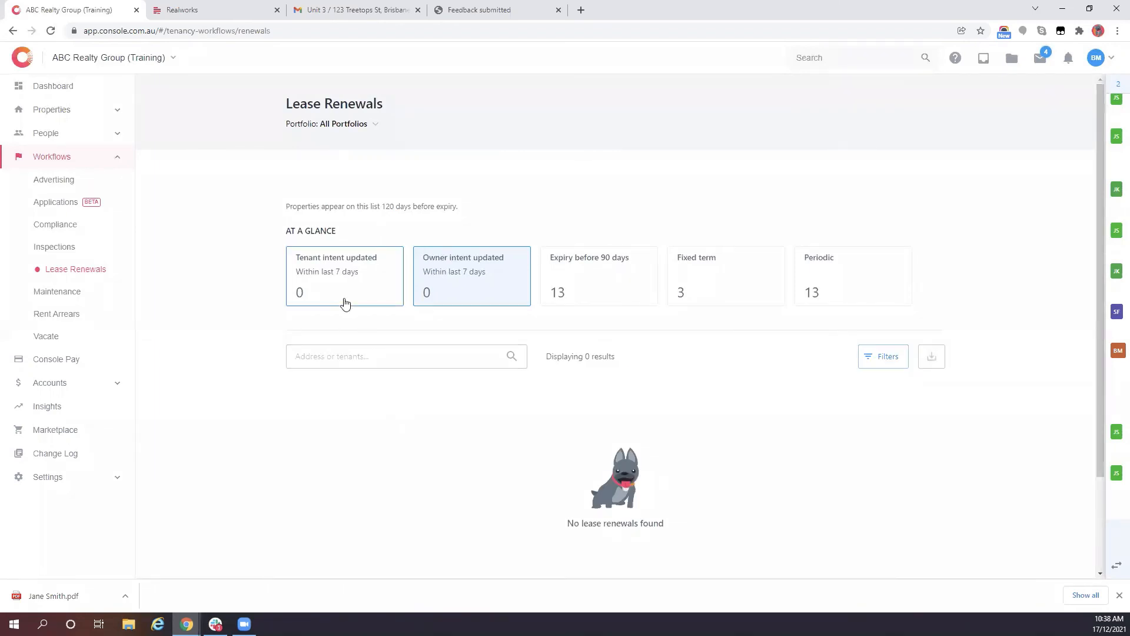
{"action": "left_click", "coordinate": [696, 273]}
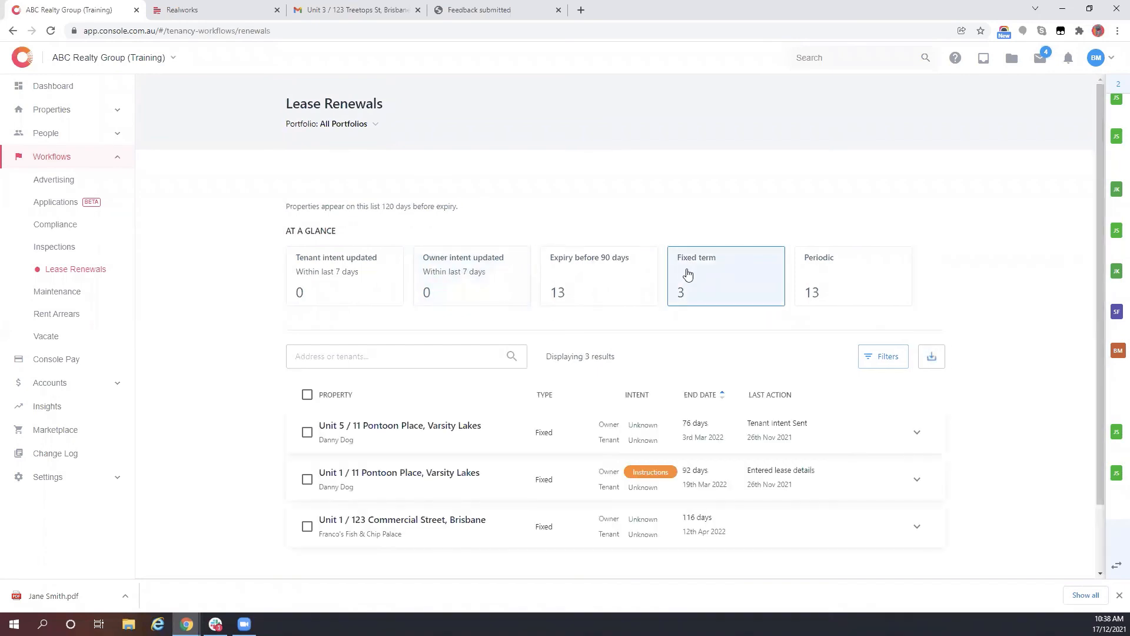
{"action": "scroll", "coordinate": [447, 422], "scroll_direction": "down", "scroll_amount": 2}
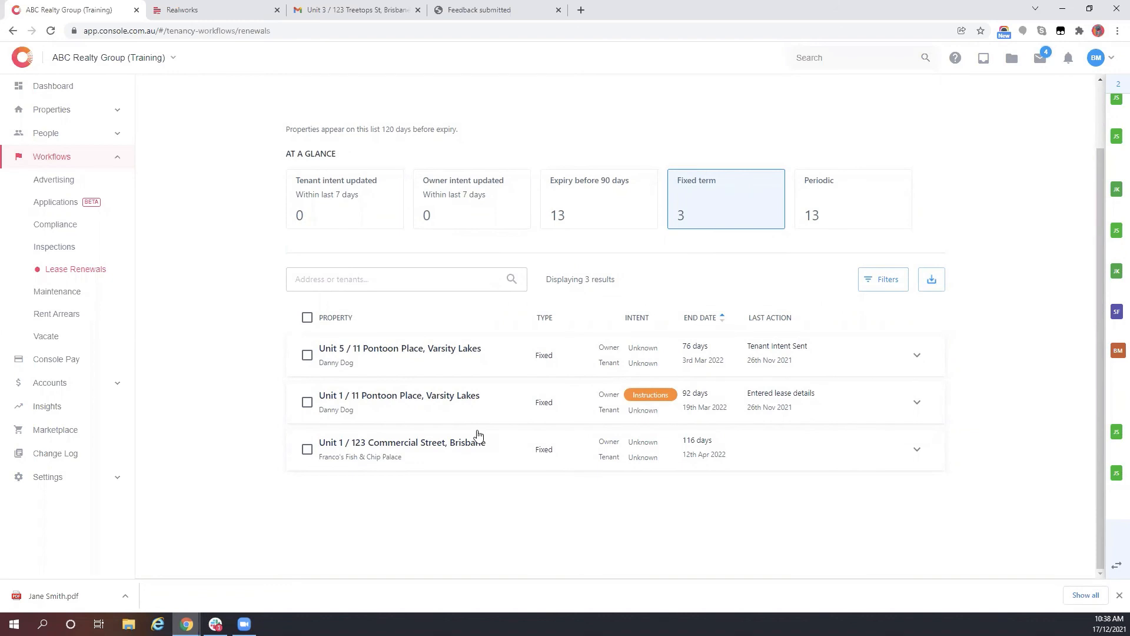
- Search 2/123 and open the Unit 2 / 123 Treetops St property
{"action": "left_click", "coordinate": [858, 61]}
{"action": "type", "text": "2/123"}
{"action": "left_click", "coordinate": [841, 104]}
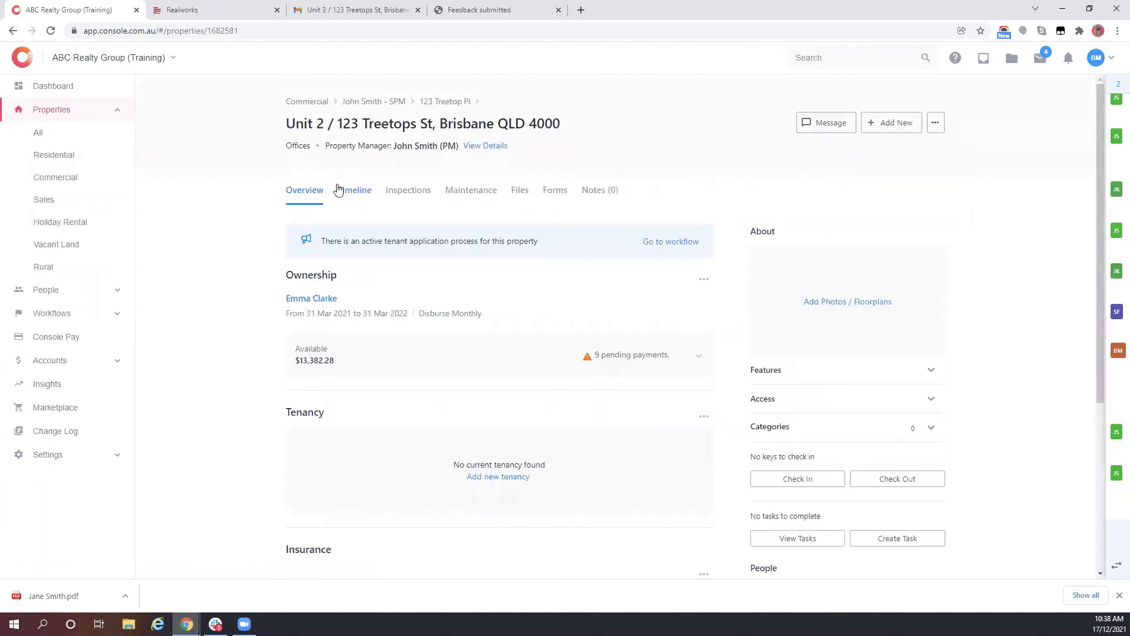
- Check the Unit 2 property's Timeline and Overview, try Add new tenancy, then view Tenants
{"action": "left_click", "coordinate": [342, 190]}
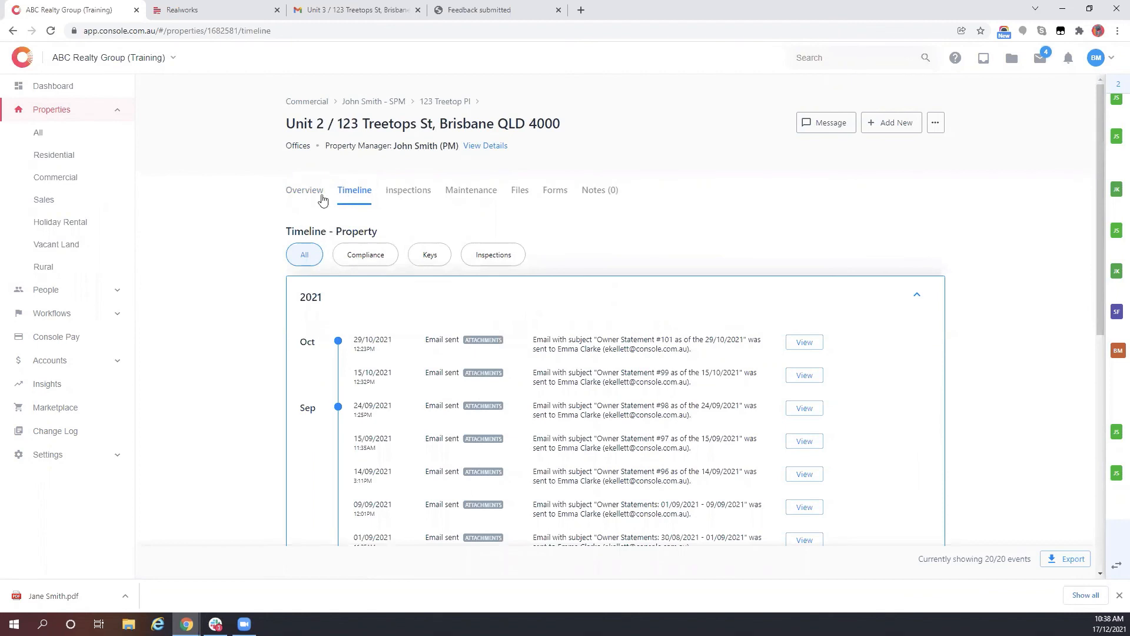
{"action": "left_click", "coordinate": [322, 200]}
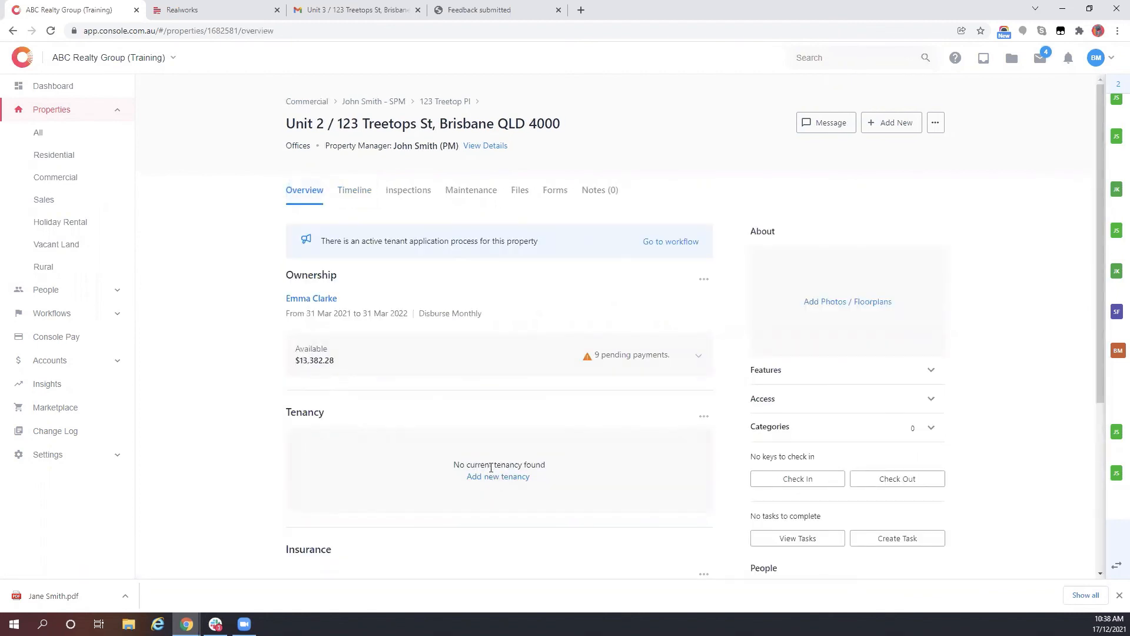
{"action": "left_click", "coordinate": [491, 477]}
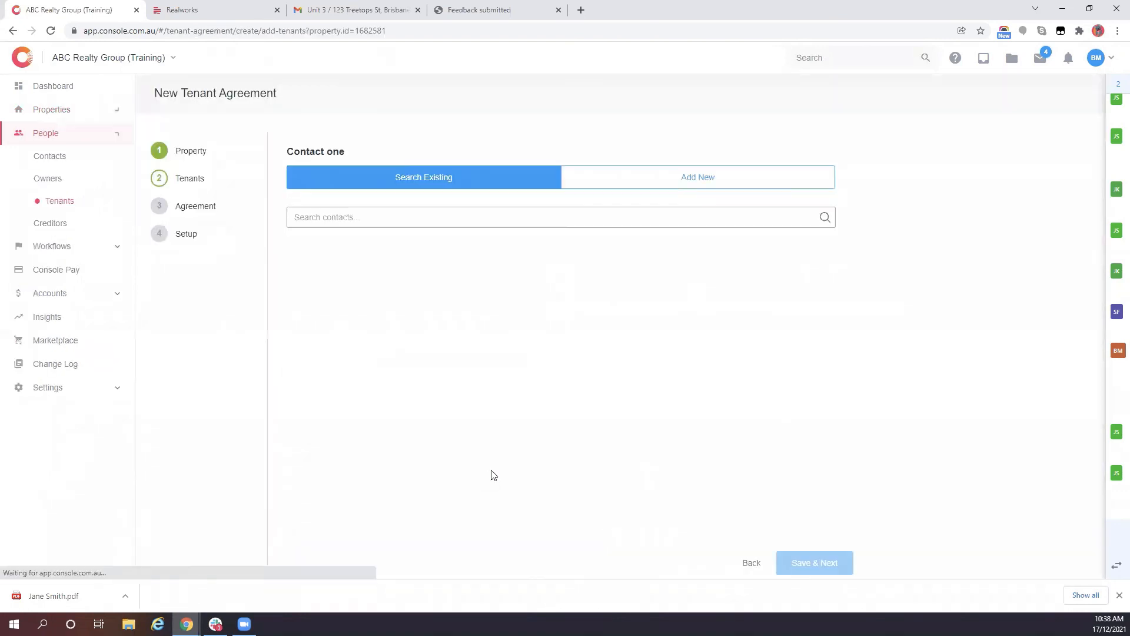
{"action": "left_click", "coordinate": [77, 202]}
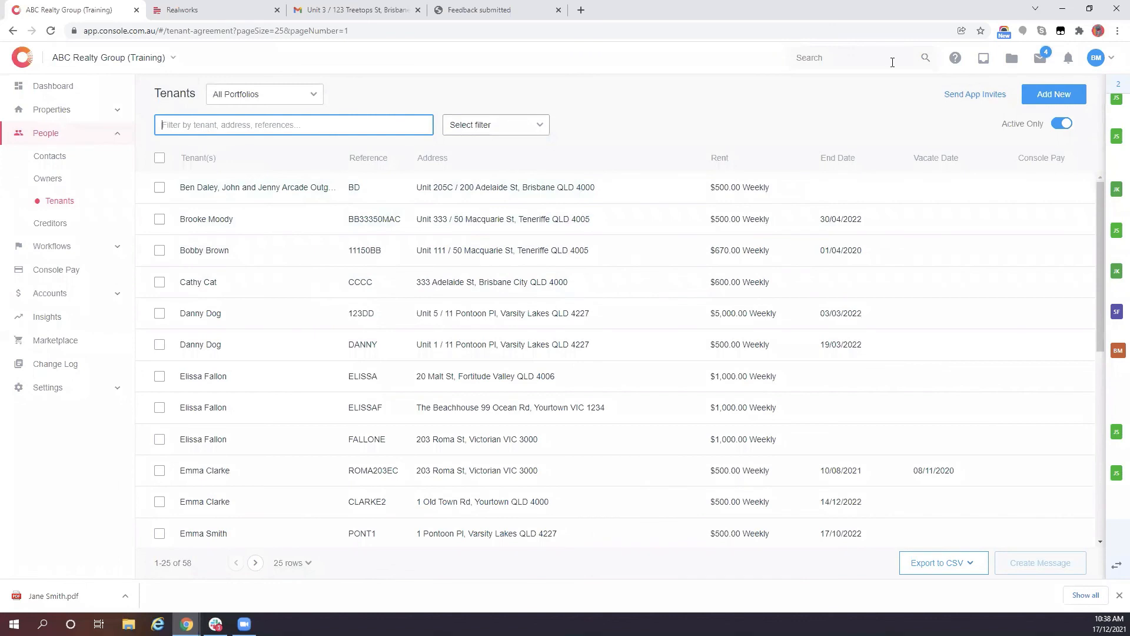
- Reopen Unit 2 / 123 Treetops St via a 2/12 search, then return to Workflows > Lease Renewals
{"action": "left_click", "coordinate": [892, 60]}
{"action": "type", "text": "2/123"}
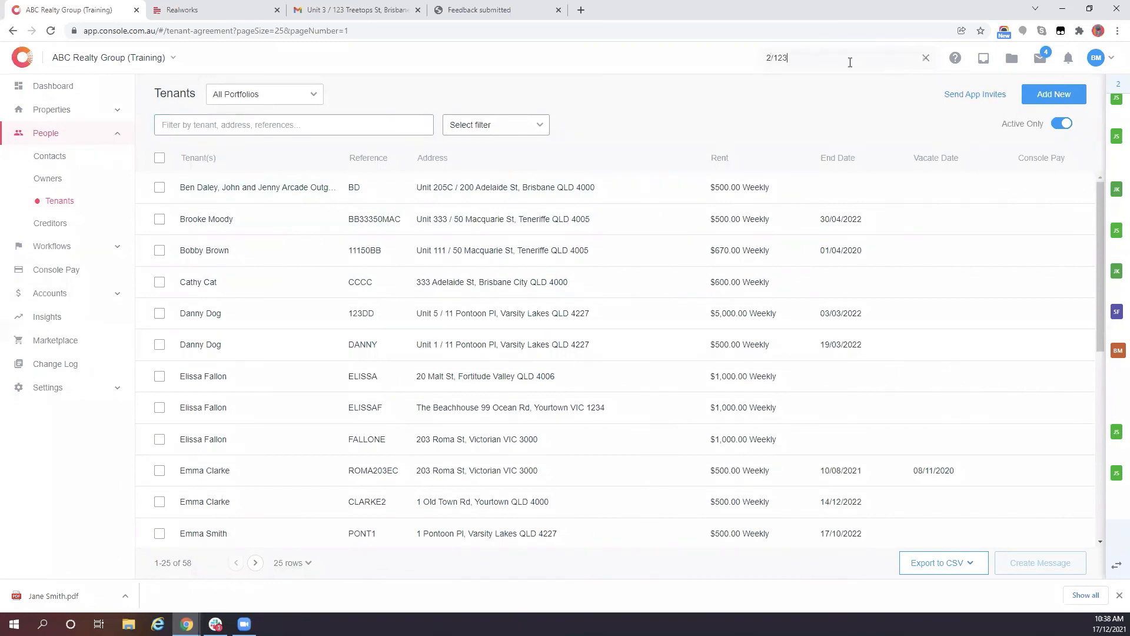
{"action": "left_click", "coordinate": [798, 106]}
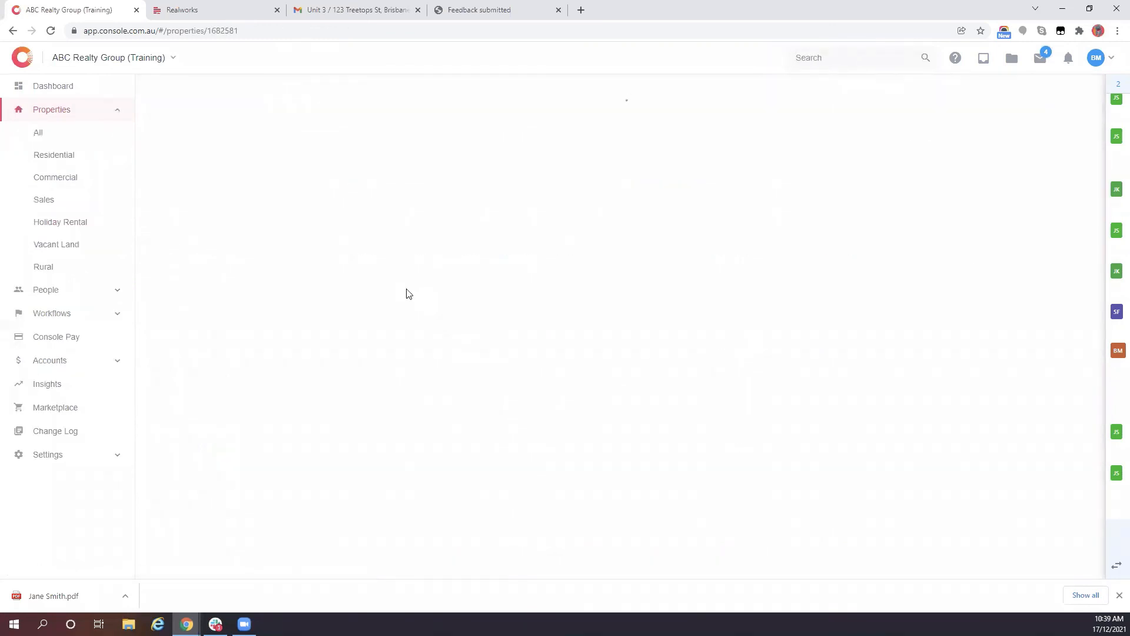
{"action": "left_click", "coordinate": [53, 313]}
{"action": "left_click", "coordinate": [60, 423]}
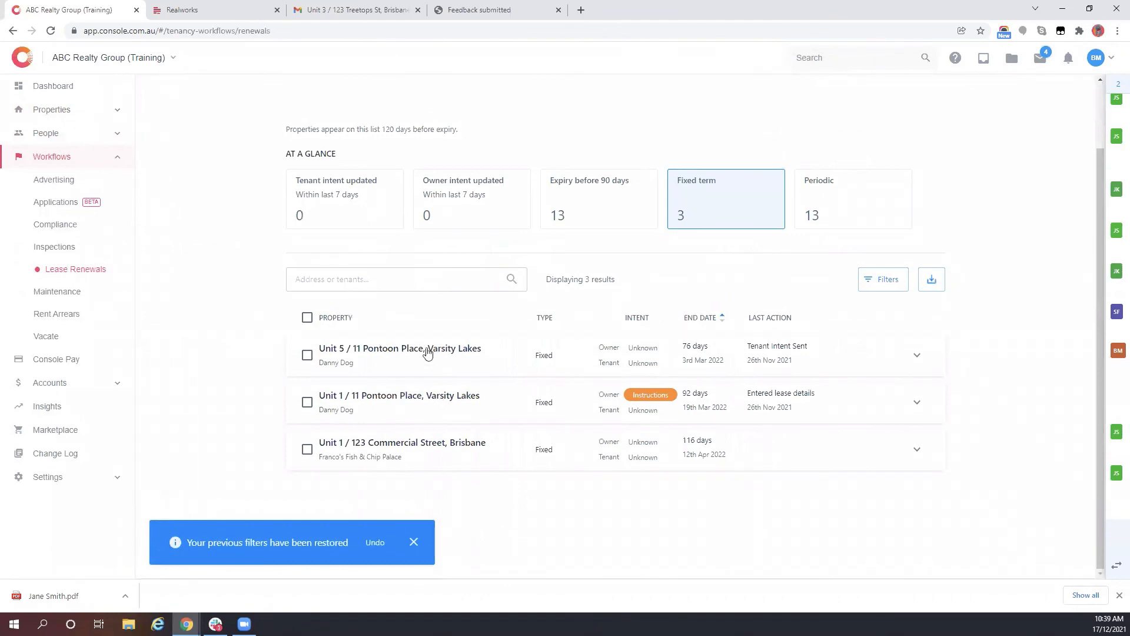
{"action": "left_click", "coordinate": [411, 403]}
{"action": "scroll", "coordinate": [424, 418], "scroll_direction": "down", "scroll_amount": 4}
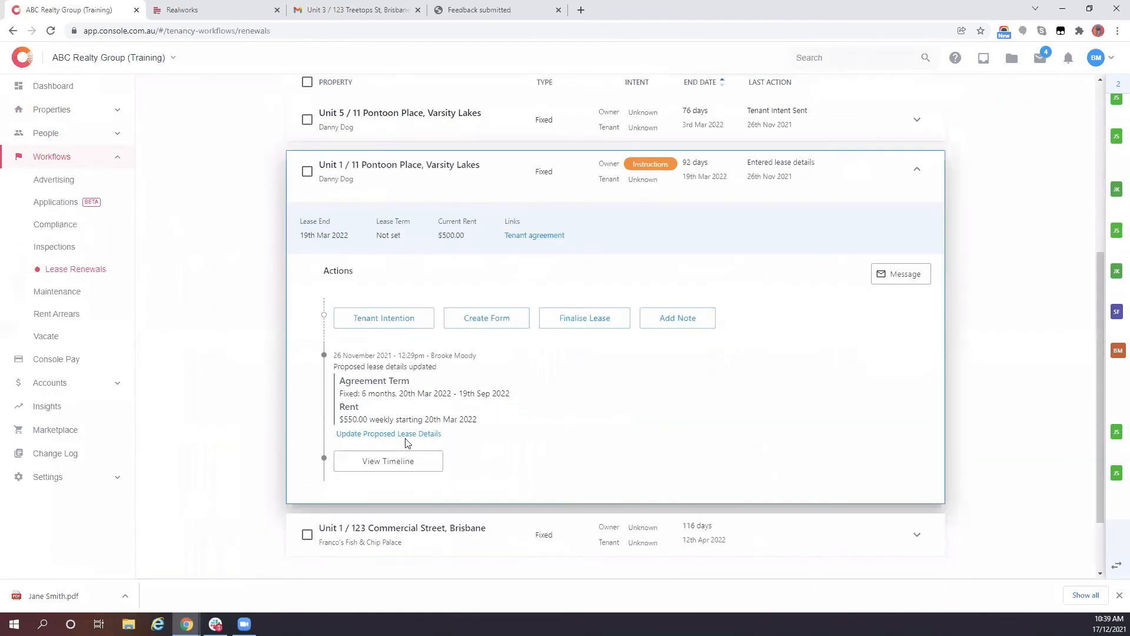
{"action": "left_click", "coordinate": [412, 461]}
{"action": "scroll", "coordinate": [401, 368], "scroll_direction": "down", "scroll_amount": 2}
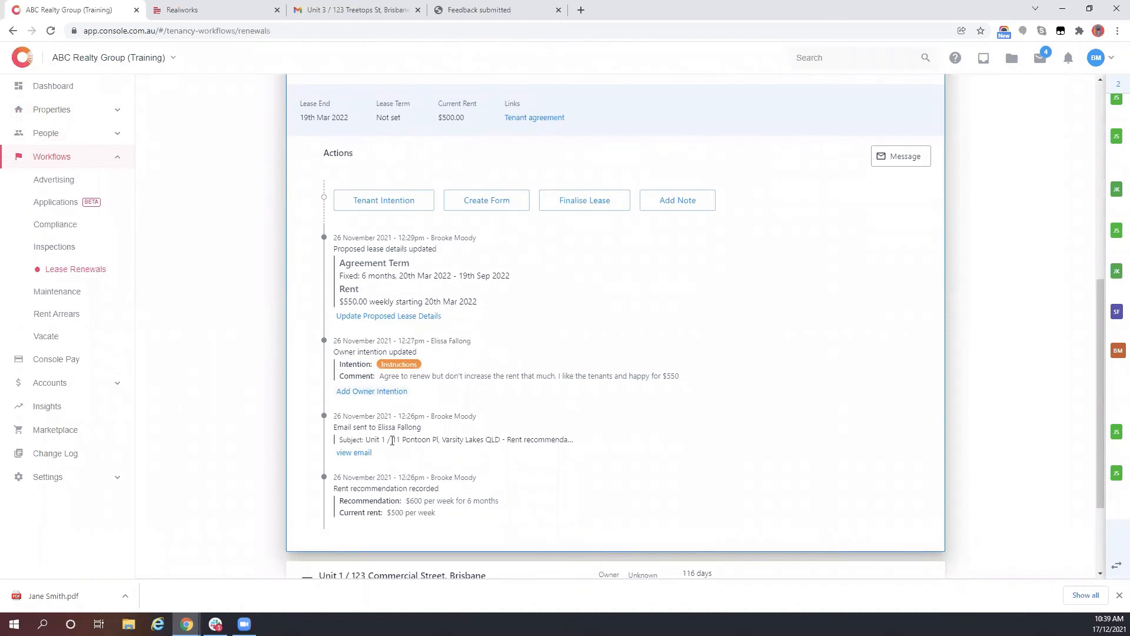
{"action": "left_click_drag", "start_coordinate": [386, 511], "coordinate": [429, 474]}
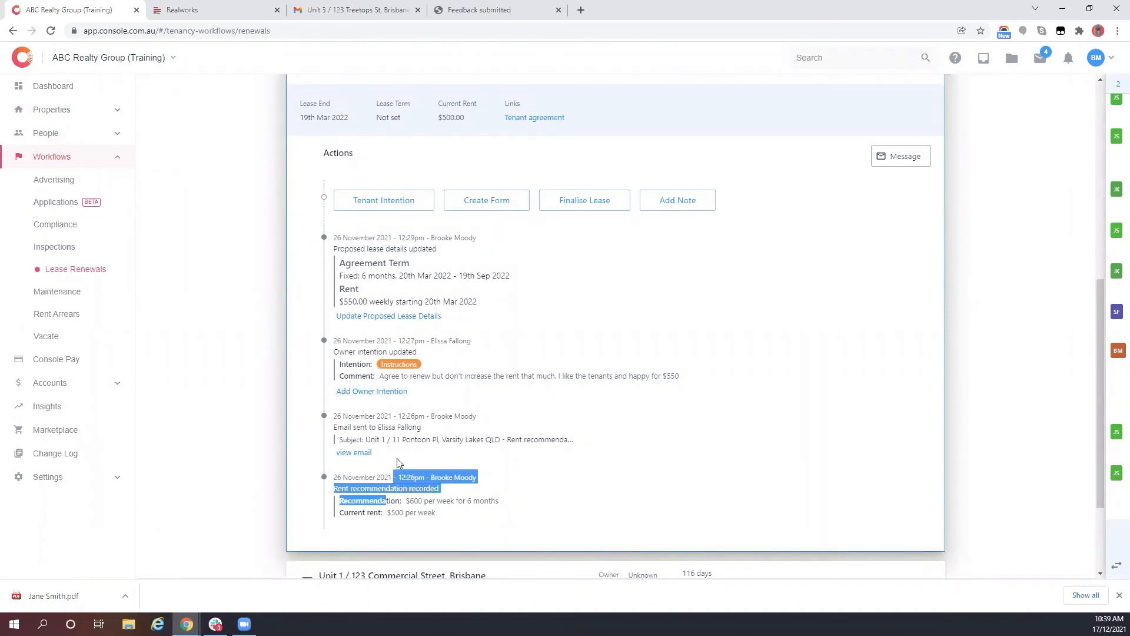
{"action": "left_click_drag", "start_coordinate": [432, 416], "coordinate": [470, 414]}
{"action": "left_click", "coordinate": [448, 338]}
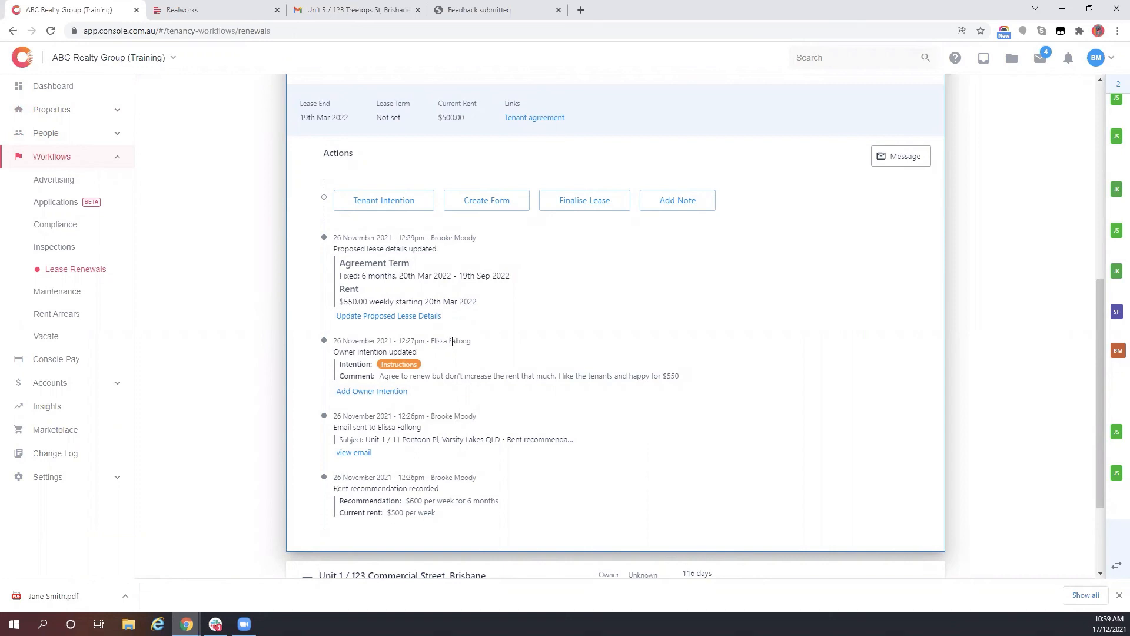
{"action": "scroll", "coordinate": [474, 396], "scroll_direction": "up", "scroll_amount": 2}
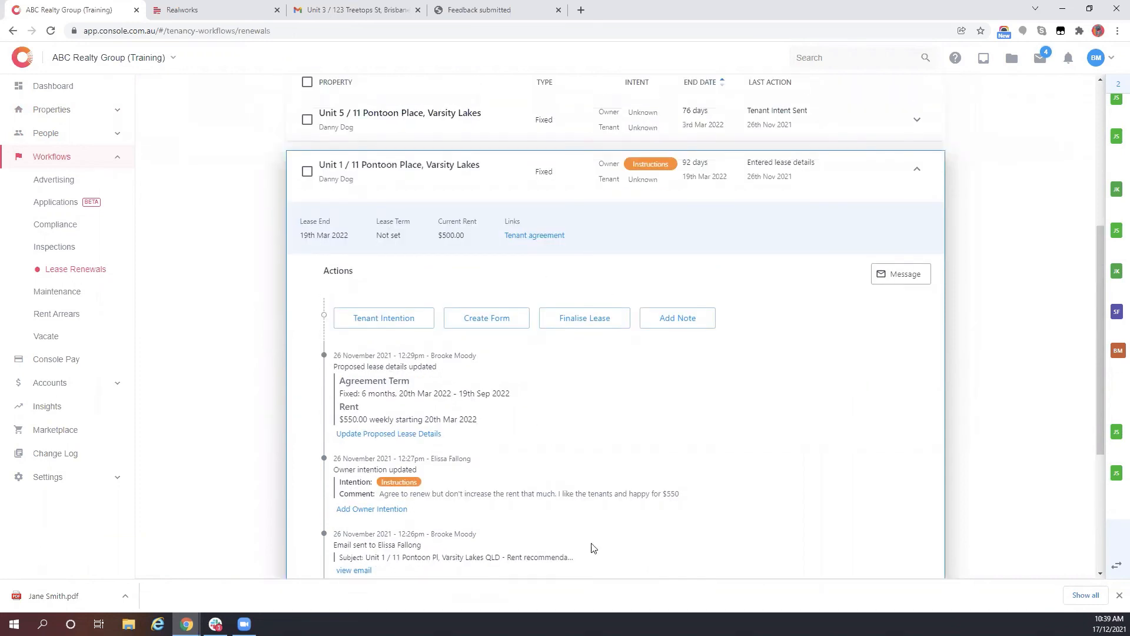
{"action": "left_click", "coordinate": [920, 170]}
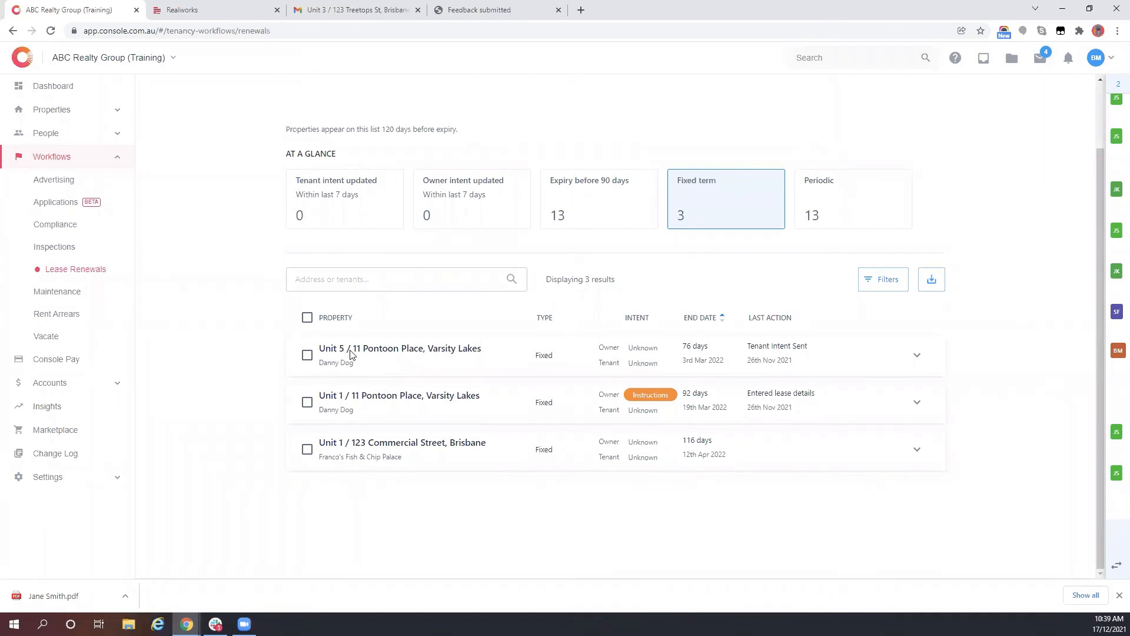
- Record Vacate as the tenant intention for Unit 1 / 123 Commercial Street
{"action": "left_click", "coordinate": [446, 454]}
{"action": "scroll", "coordinate": [447, 450], "scroll_direction": "down", "scroll_amount": 2}
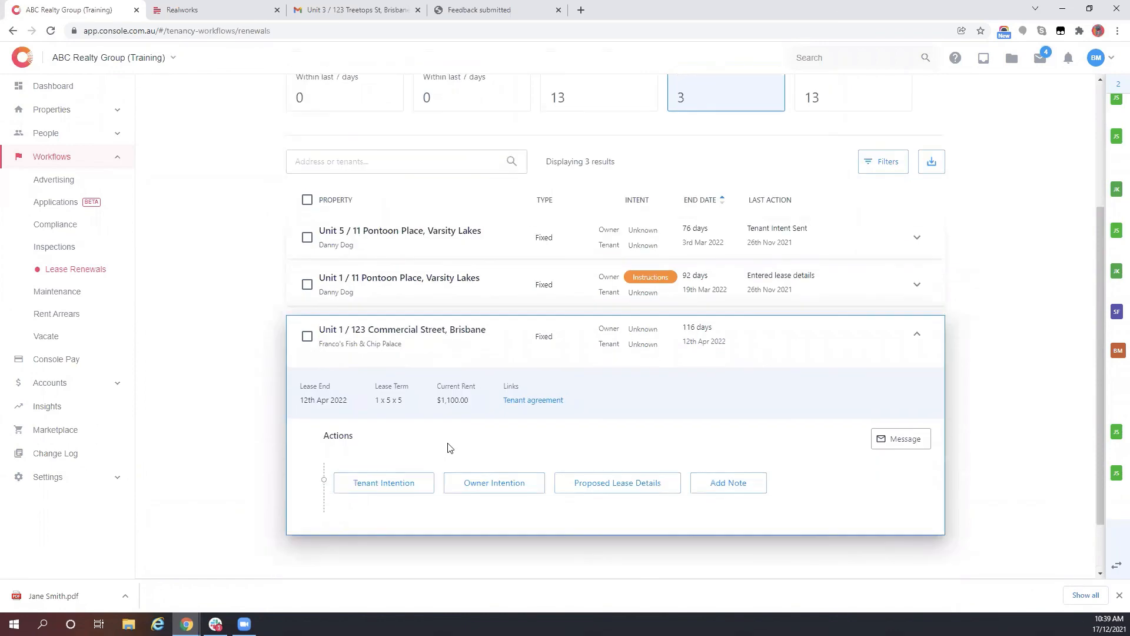
{"action": "left_click", "coordinate": [425, 490]}
{"action": "scroll", "coordinate": [413, 412], "scroll_direction": "down", "scroll_amount": 3}
{"action": "left_click", "coordinate": [420, 374]}
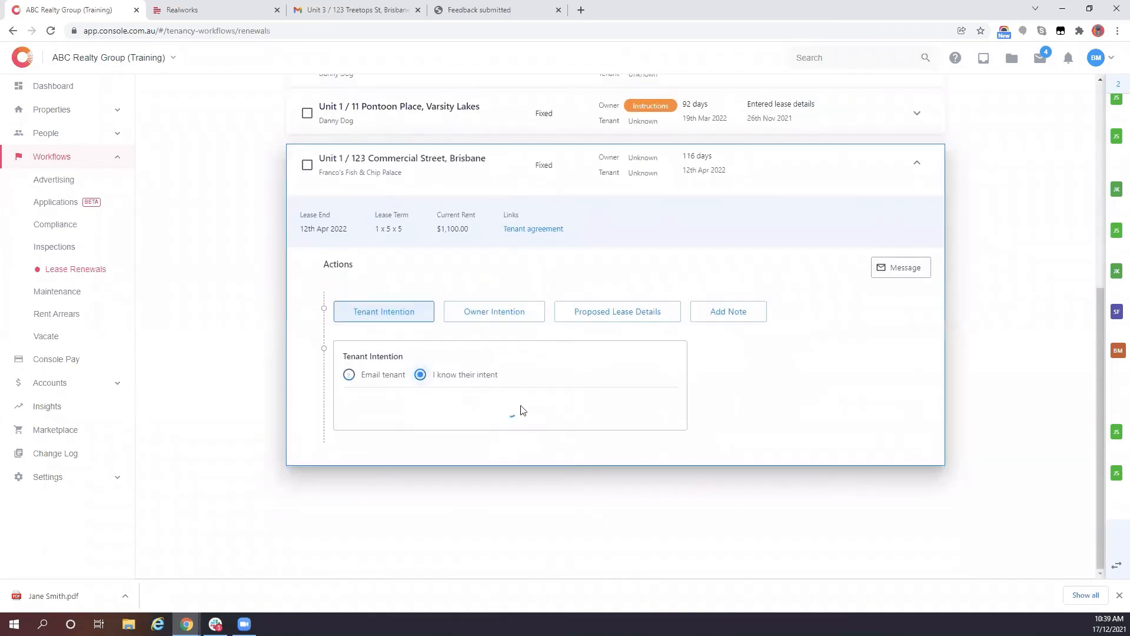
{"action": "left_click", "coordinate": [476, 423]}
{"action": "left_click", "coordinate": [633, 533]}
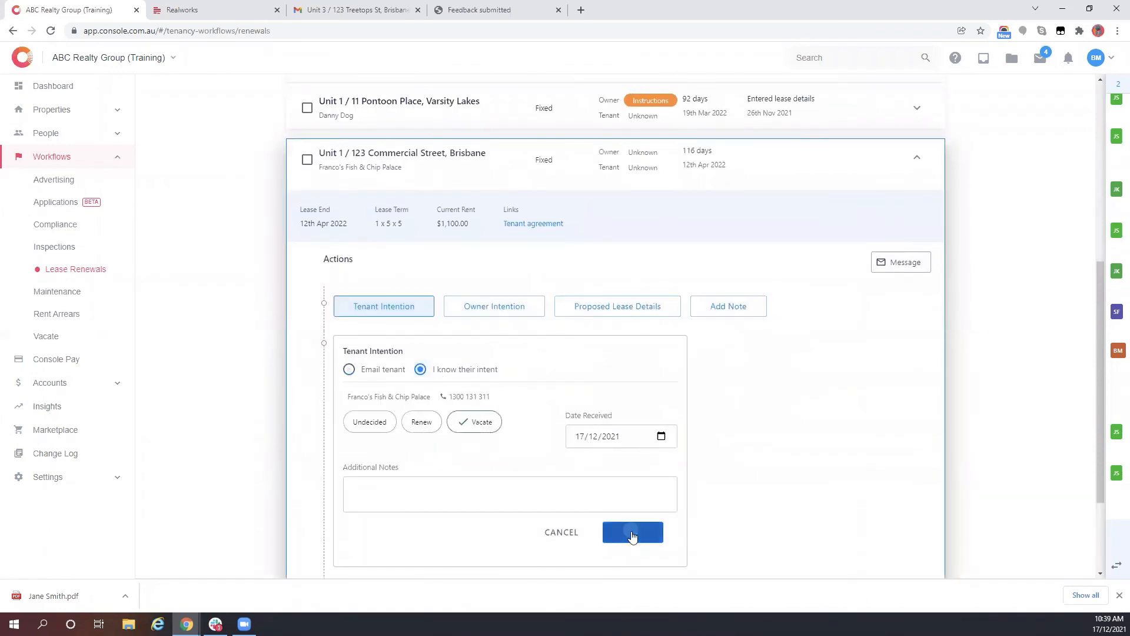
- Vacate the Unit 1 / 123 Commercial Street lease as of 31/12/2022
{"action": "left_click", "coordinate": [507, 365]}
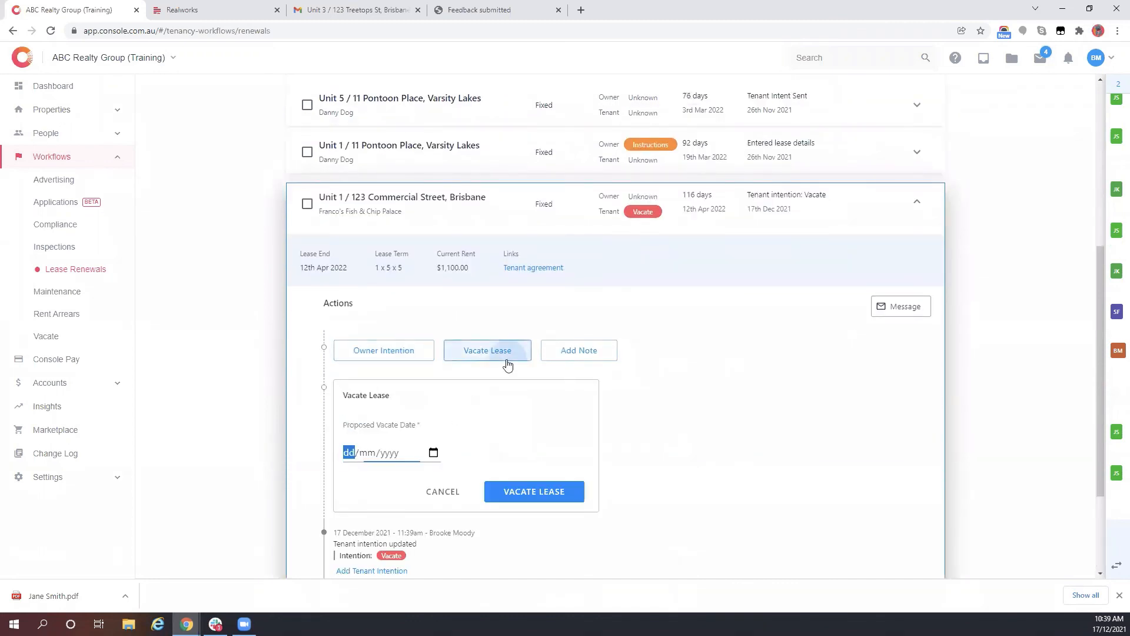
{"action": "scroll", "coordinate": [404, 471], "scroll_direction": "down", "scroll_amount": 1}
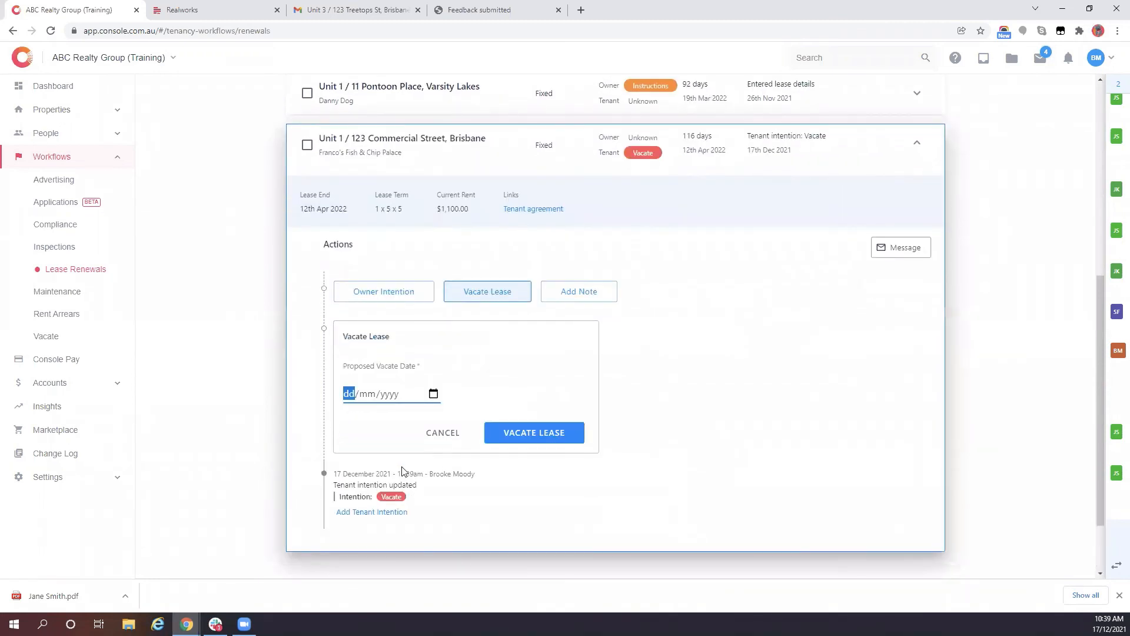
{"action": "type", "text": "31122022"}
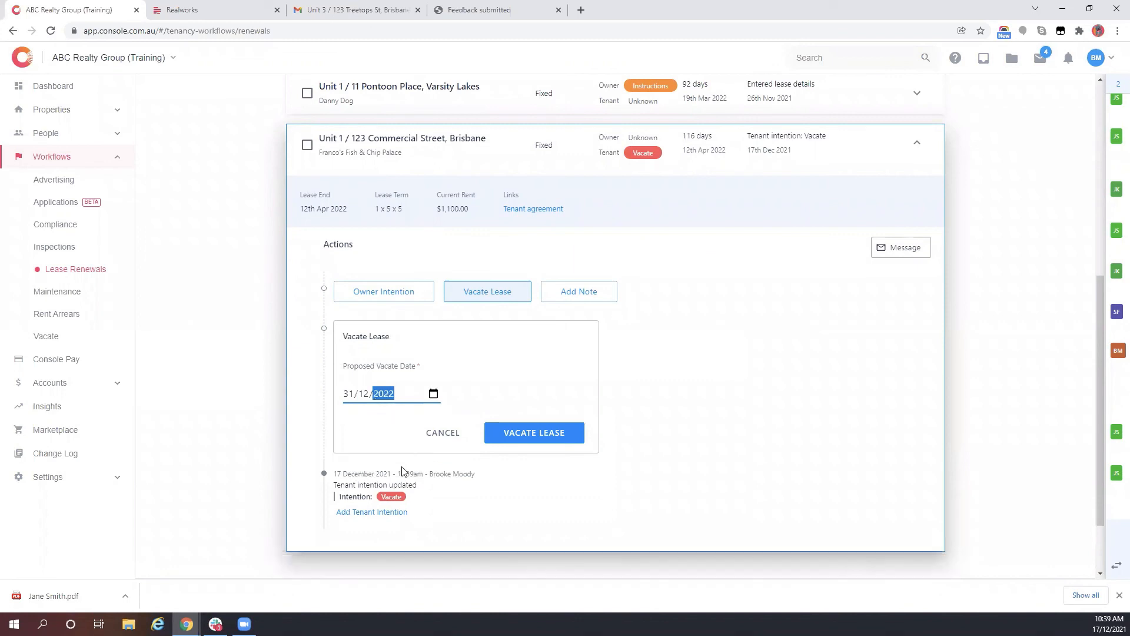
{"action": "left_click", "coordinate": [545, 434]}
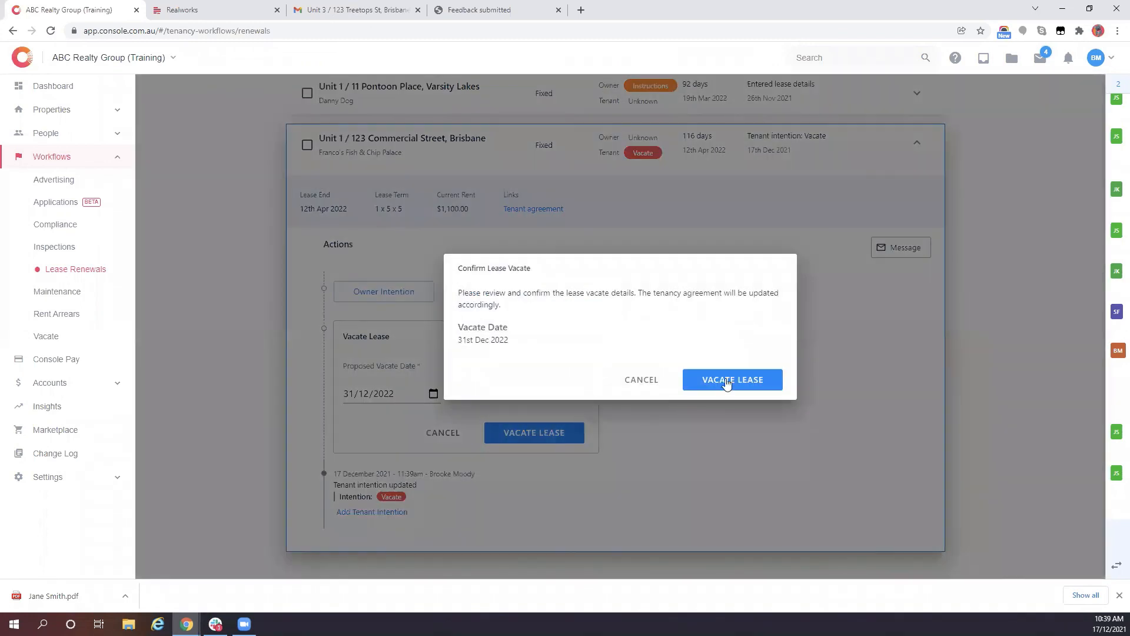
{"action": "left_click", "coordinate": [723, 380]}
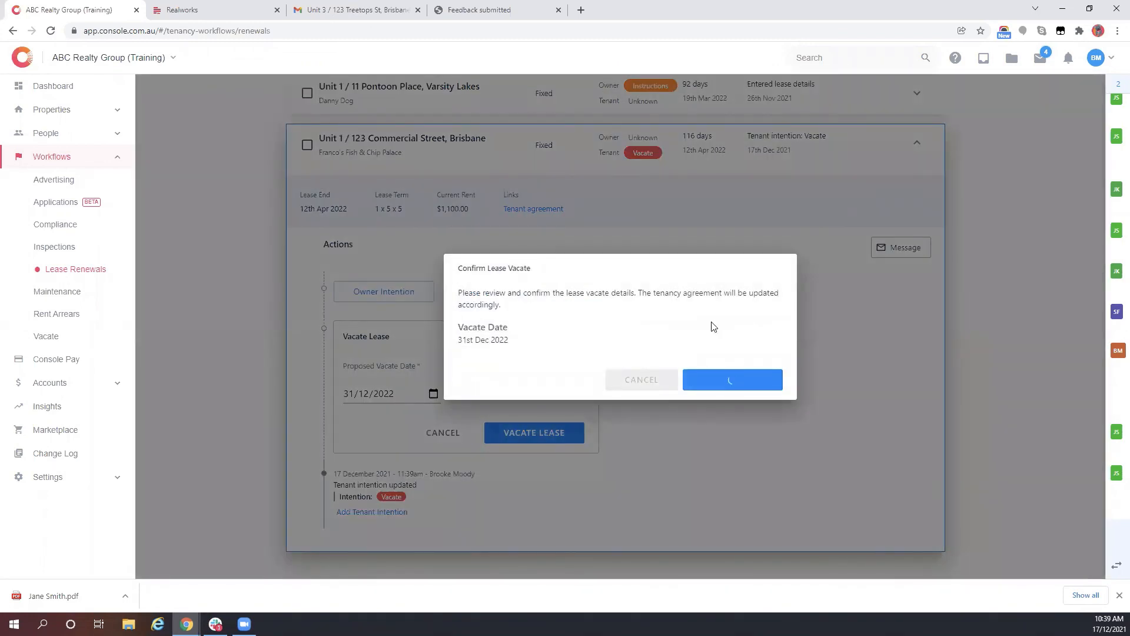